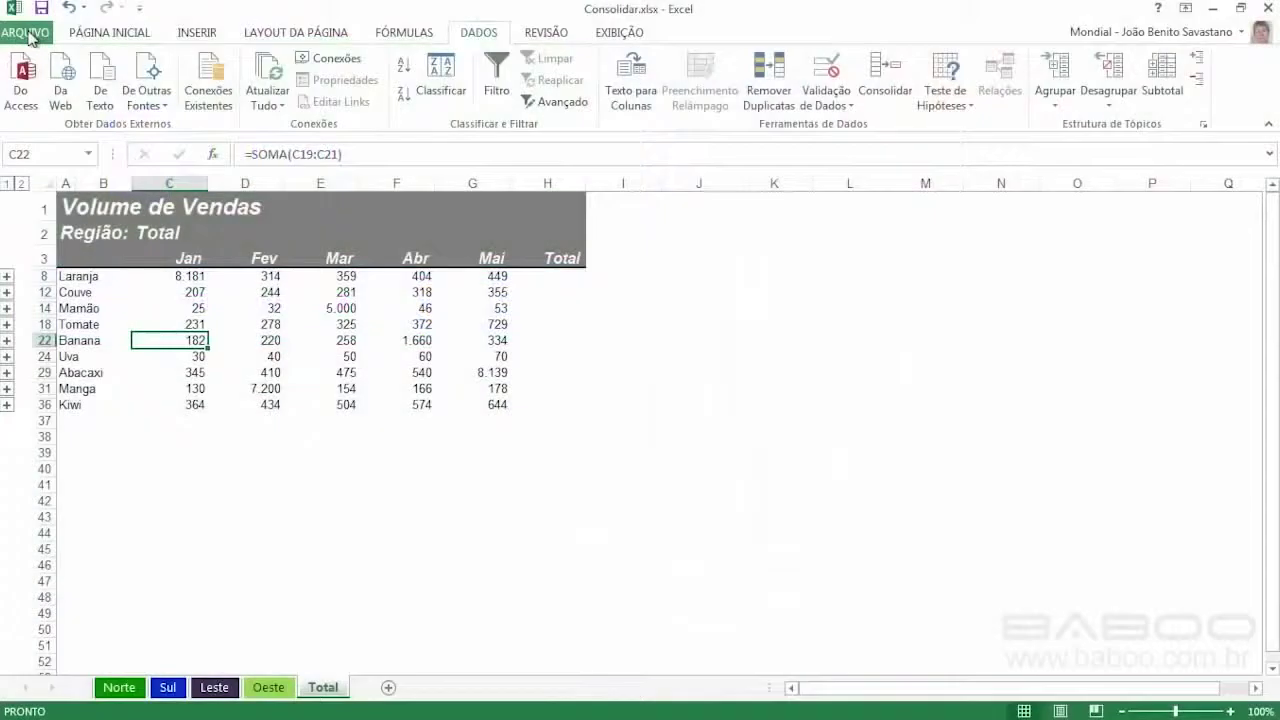
Step: Examine the list of commands outside the ribbon (Comandos Fora da Faixa de Opções) in the ribbon customization options, leaving the settings unchanged
{"action": "left_click", "coordinate": [30, 33]}
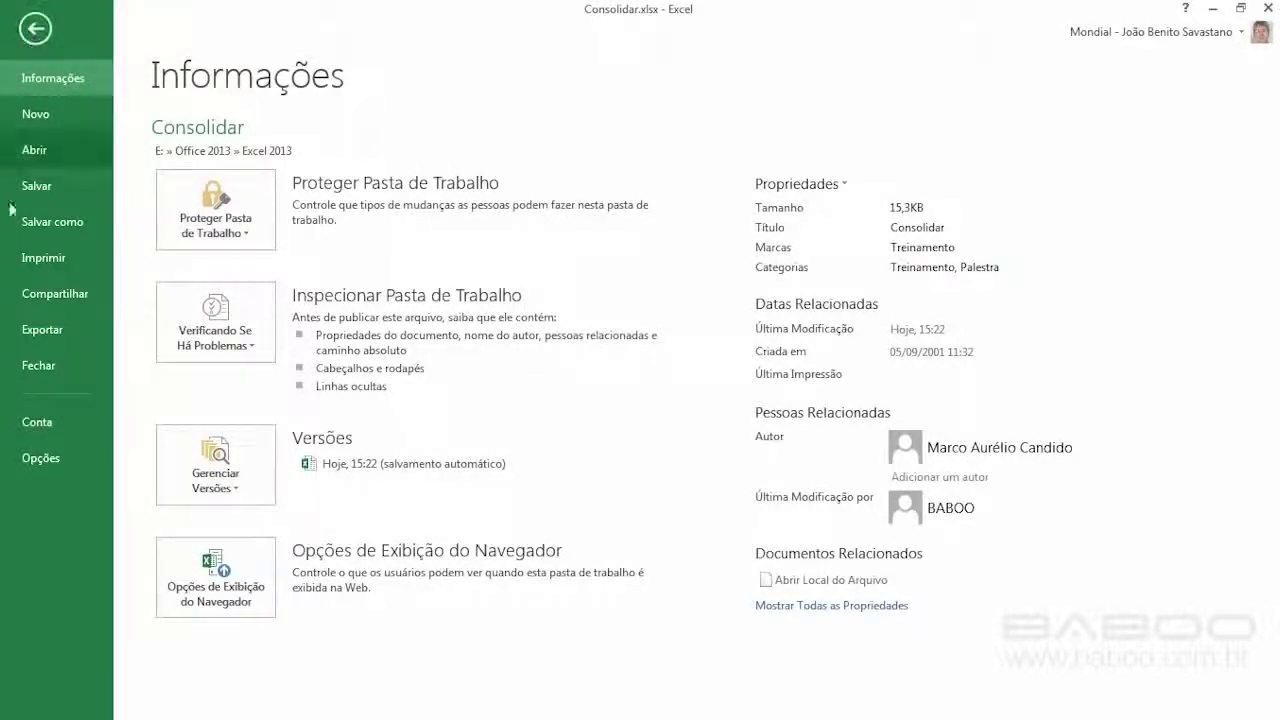
{"action": "left_click", "coordinate": [50, 462]}
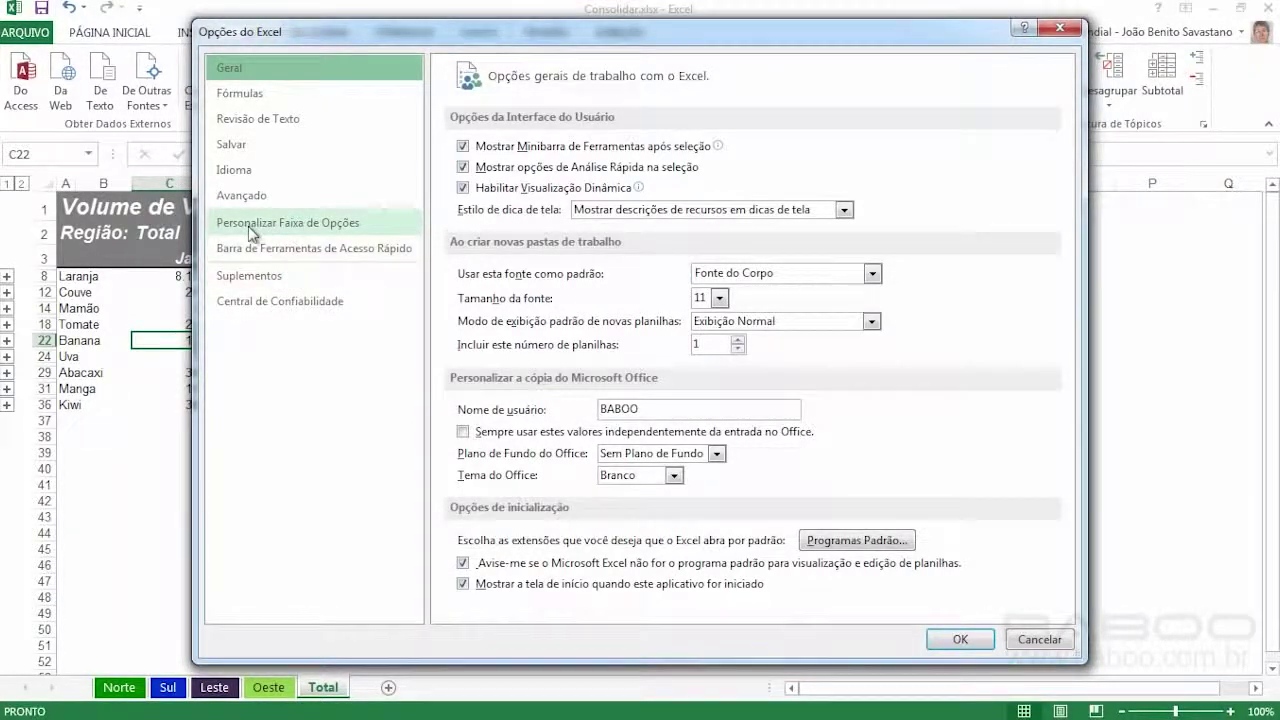
{"action": "left_click", "coordinate": [320, 225]}
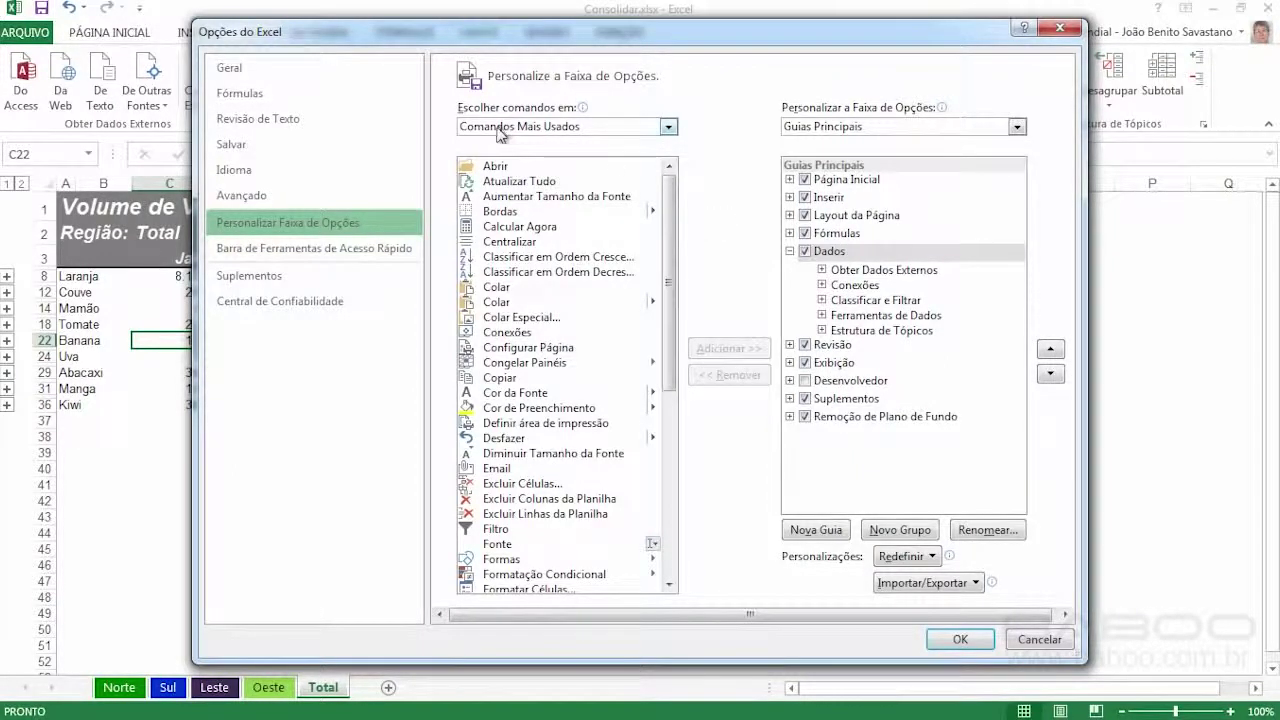
{"action": "left_click", "coordinate": [668, 128]}
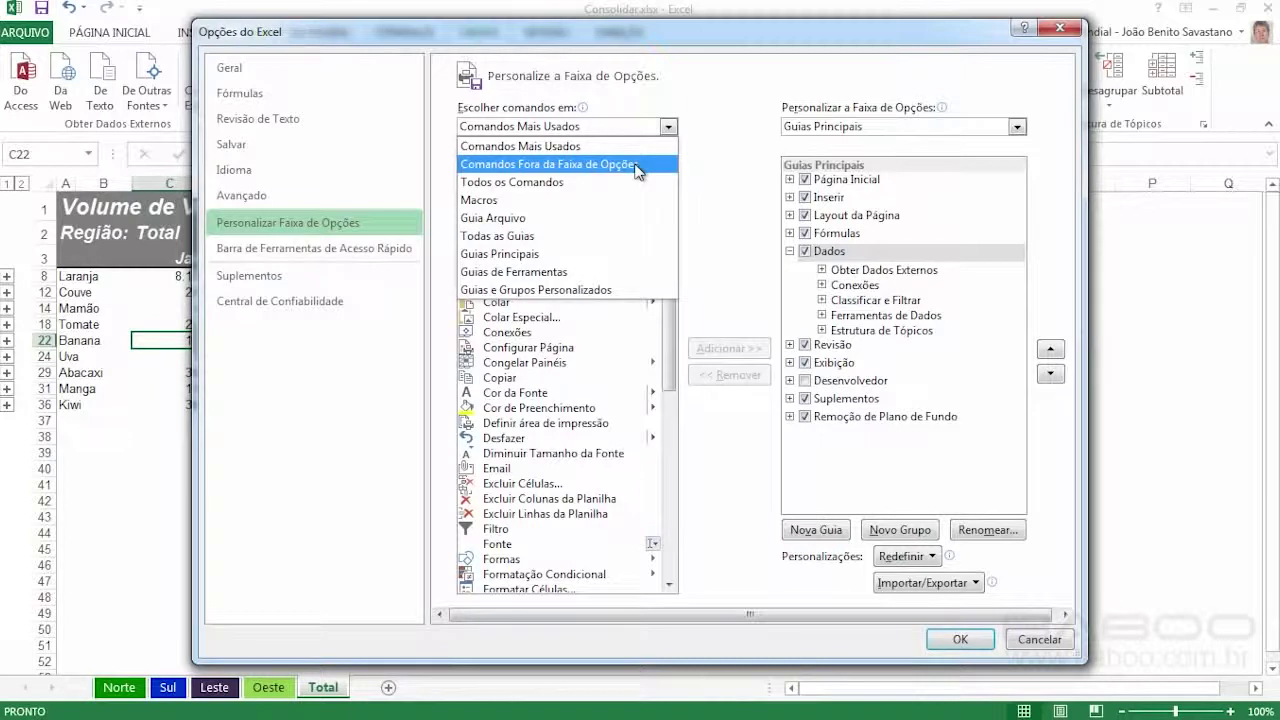
{"action": "left_click", "coordinate": [636, 165]}
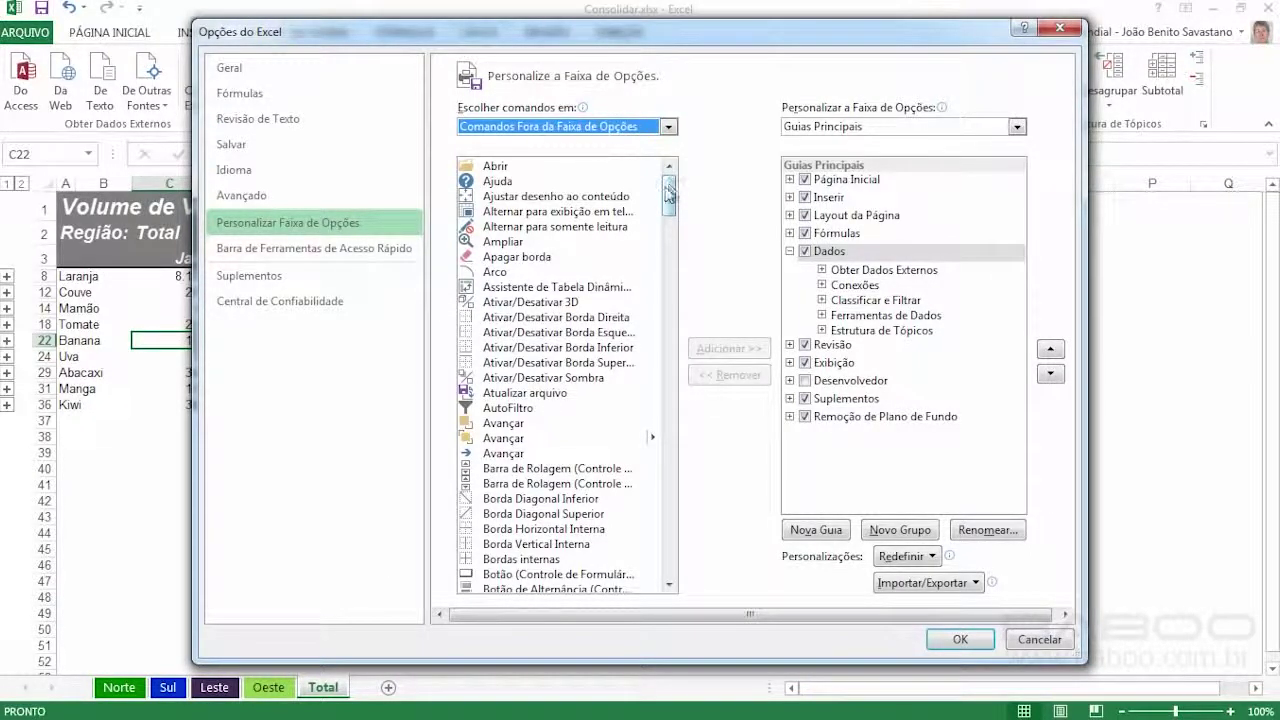
{"action": "left_click_drag", "start_coordinate": [669, 192], "coordinate": [691, 177]}
{"action": "left_click", "coordinate": [510, 243]}
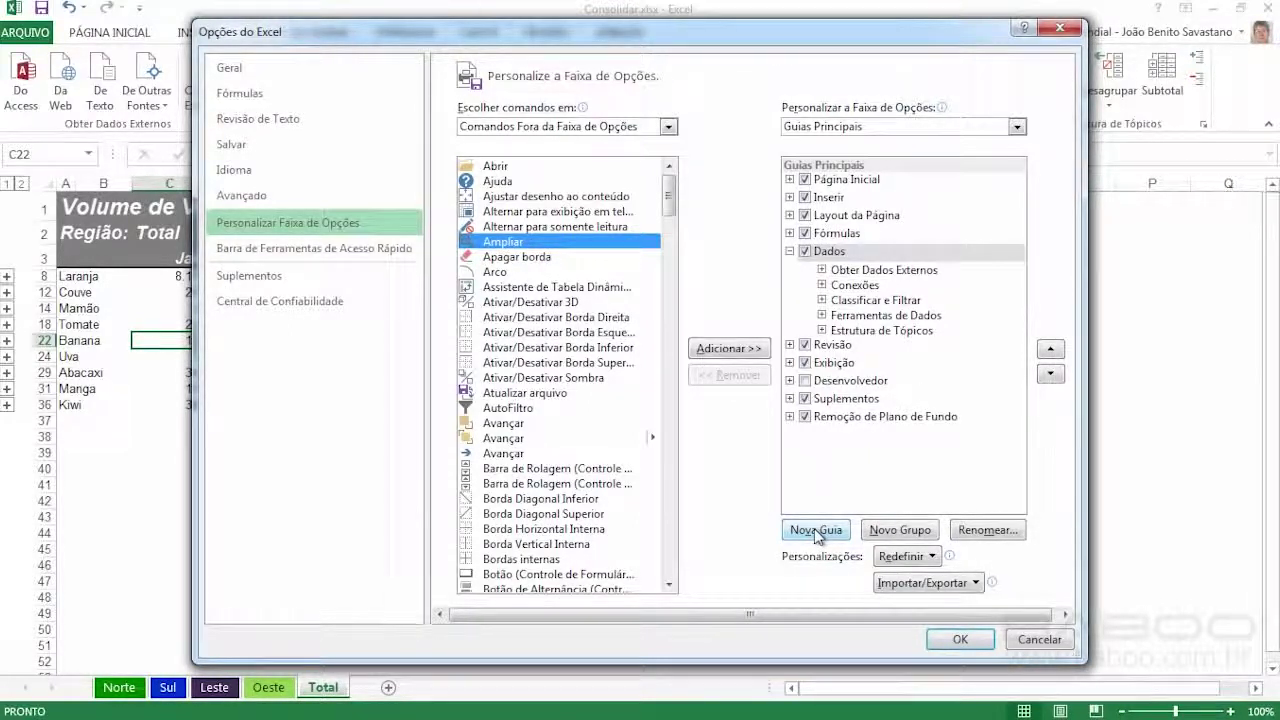
{"action": "left_click", "coordinate": [1033, 648]}
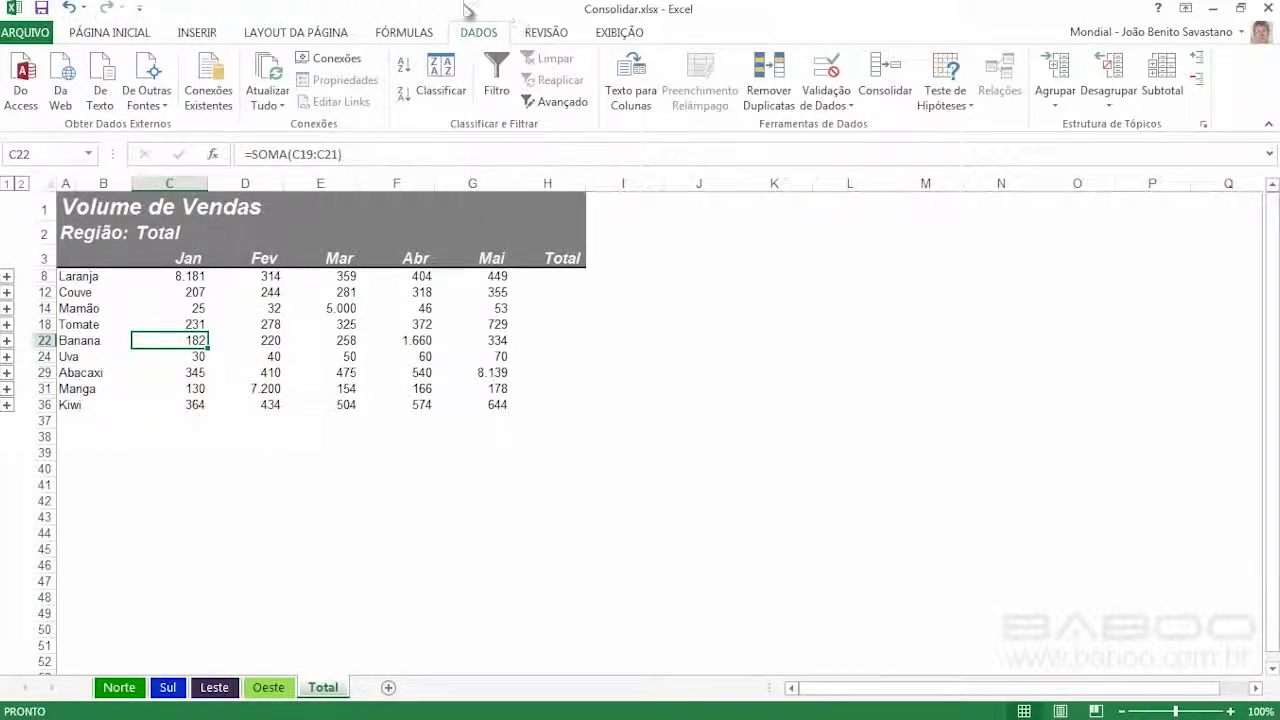
Step: Add the Novo command to the Quick Access Toolbar and move it to the first position, before Salvar
{"action": "left_click", "coordinate": [140, 8]}
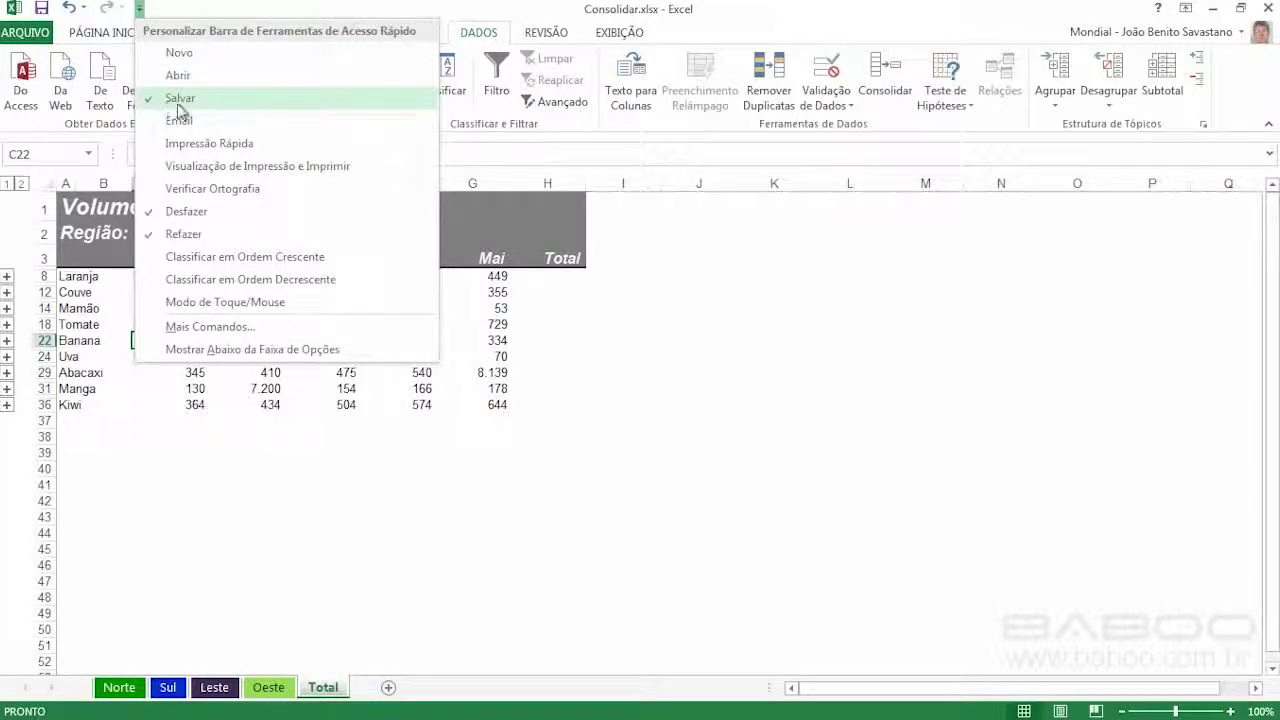
{"action": "left_click", "coordinate": [208, 60]}
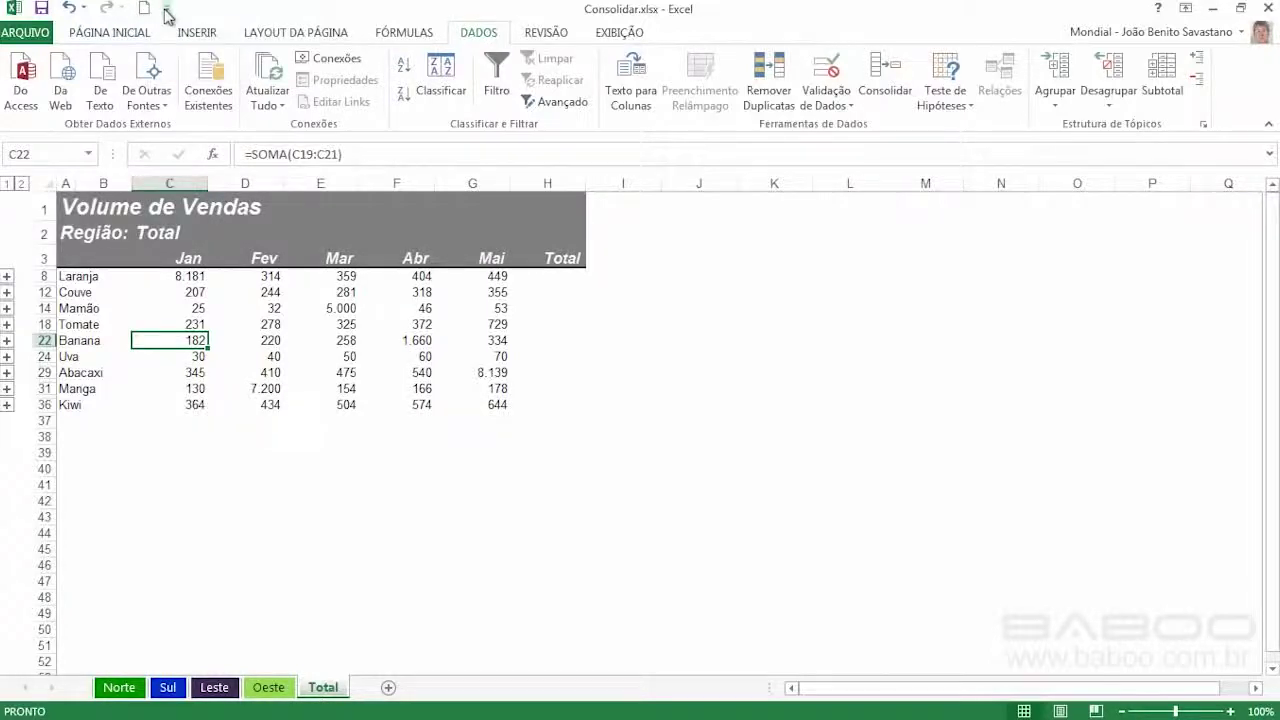
{"action": "left_click", "coordinate": [167, 10]}
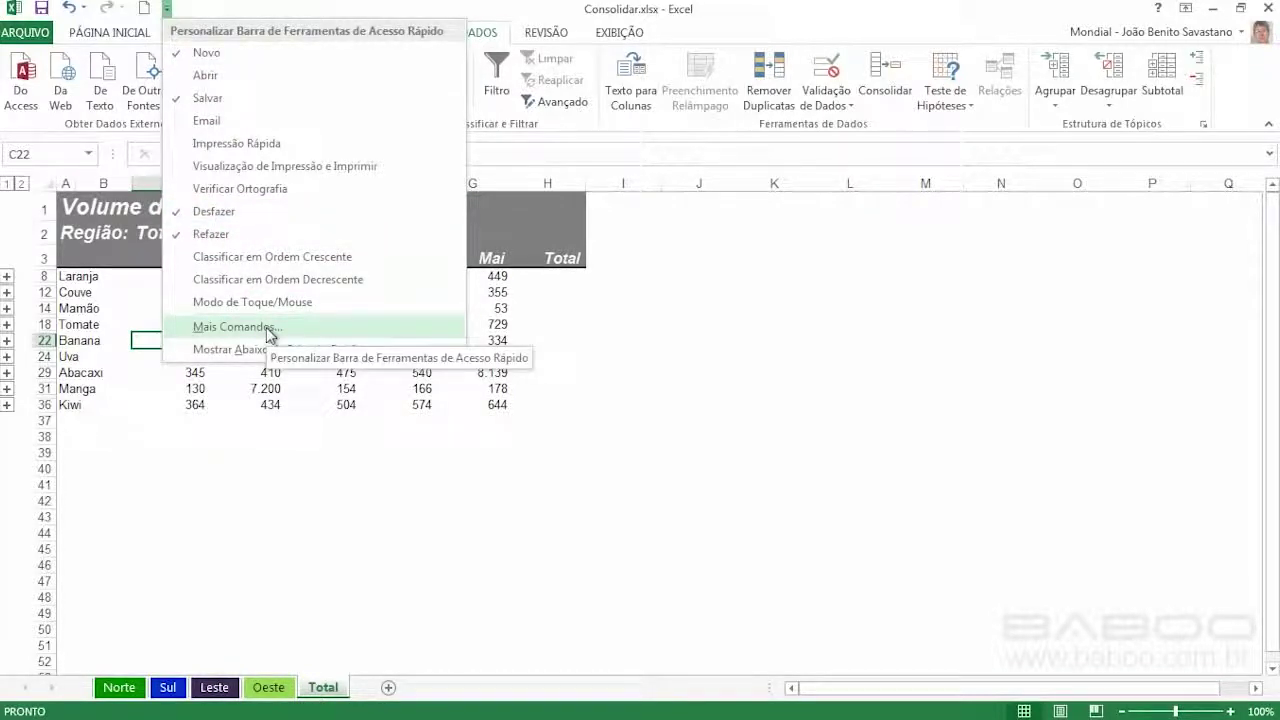
{"action": "left_click", "coordinate": [236, 326]}
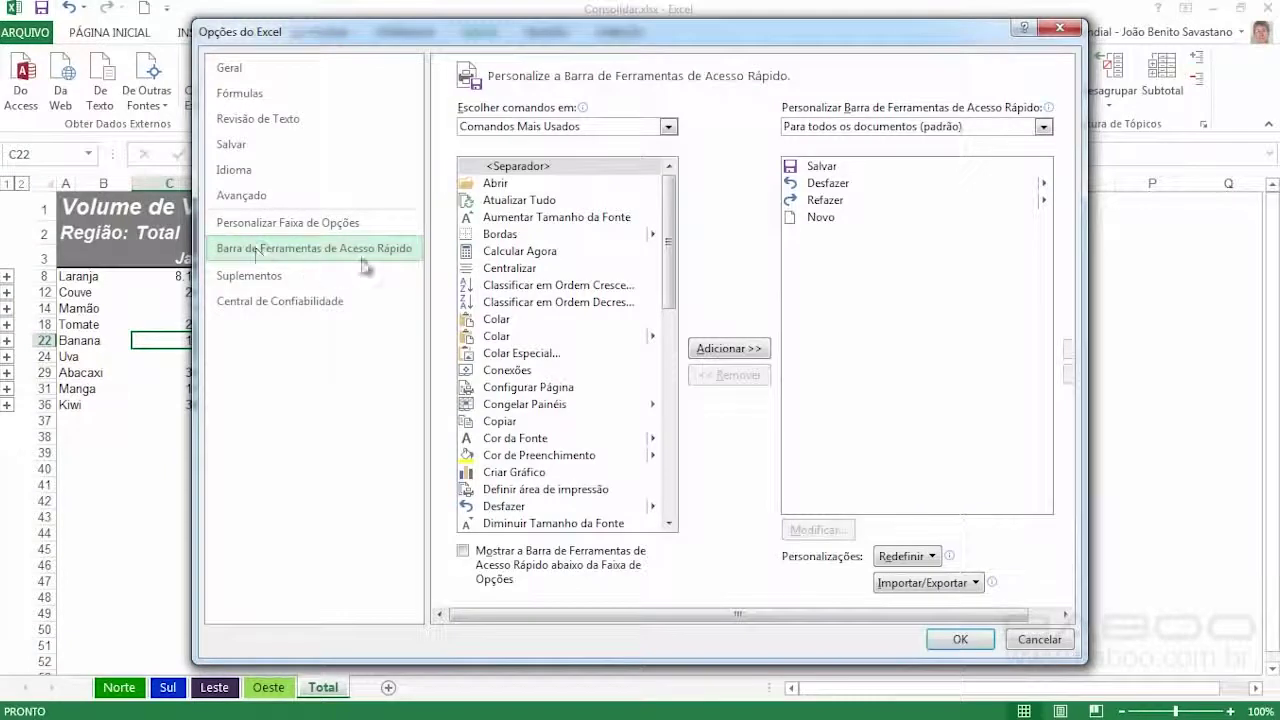
{"action": "left_click", "coordinate": [820, 219]}
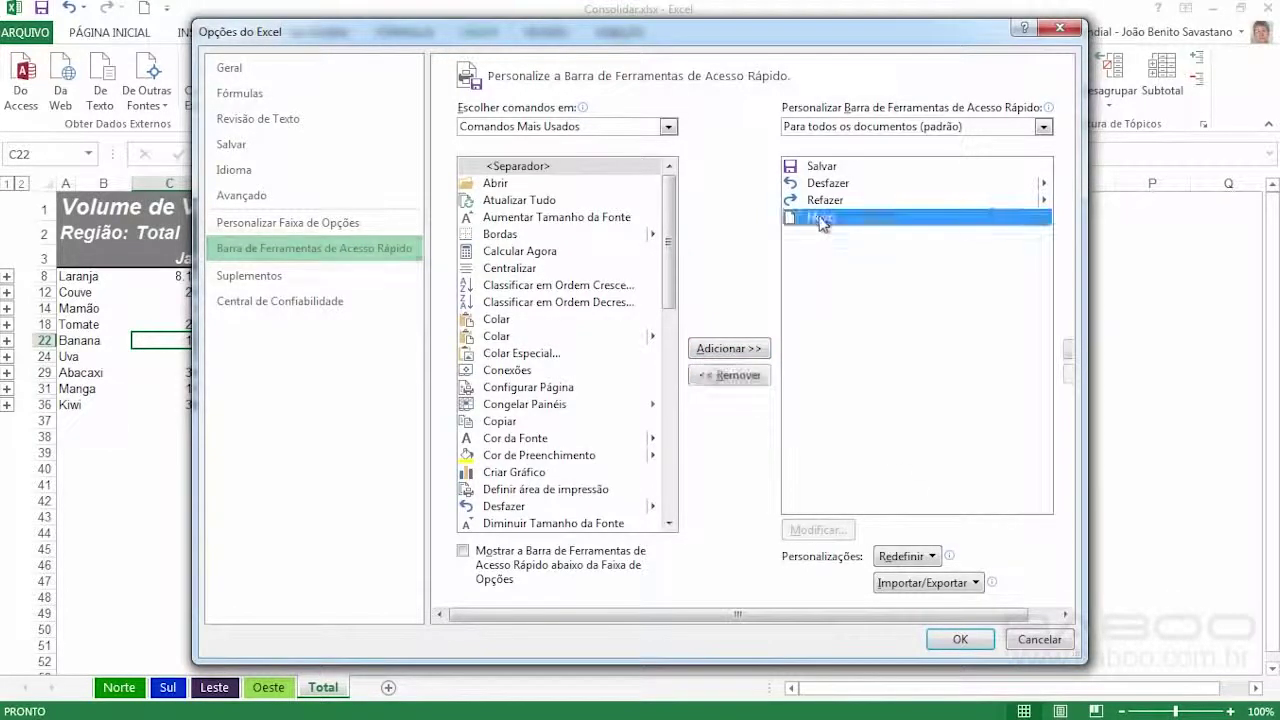
{"action": "left_click_drag", "start_coordinate": [895, 616], "coordinate": [951, 615]}
{"action": "left_click", "coordinate": [1045, 350]}
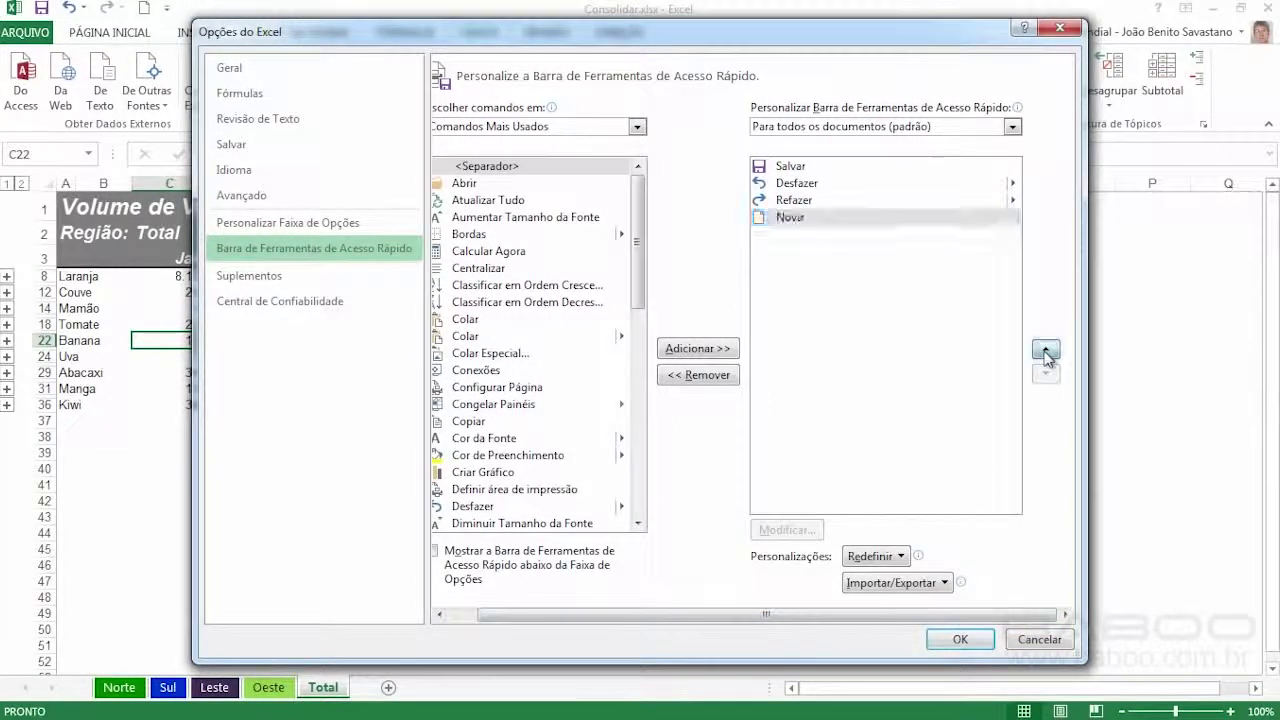
{"action": "left_click", "coordinate": [1045, 350]}
{"action": "left_click", "coordinate": [1045, 350]}
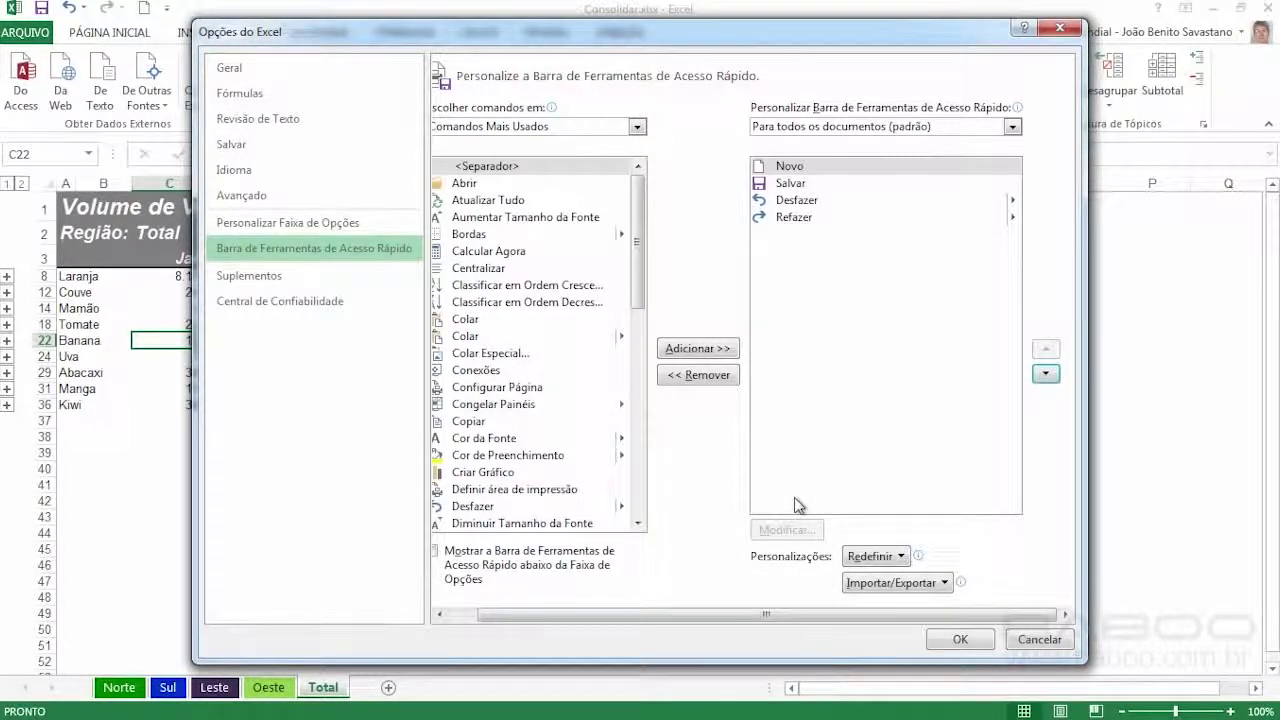
{"action": "left_click", "coordinate": [969, 643]}
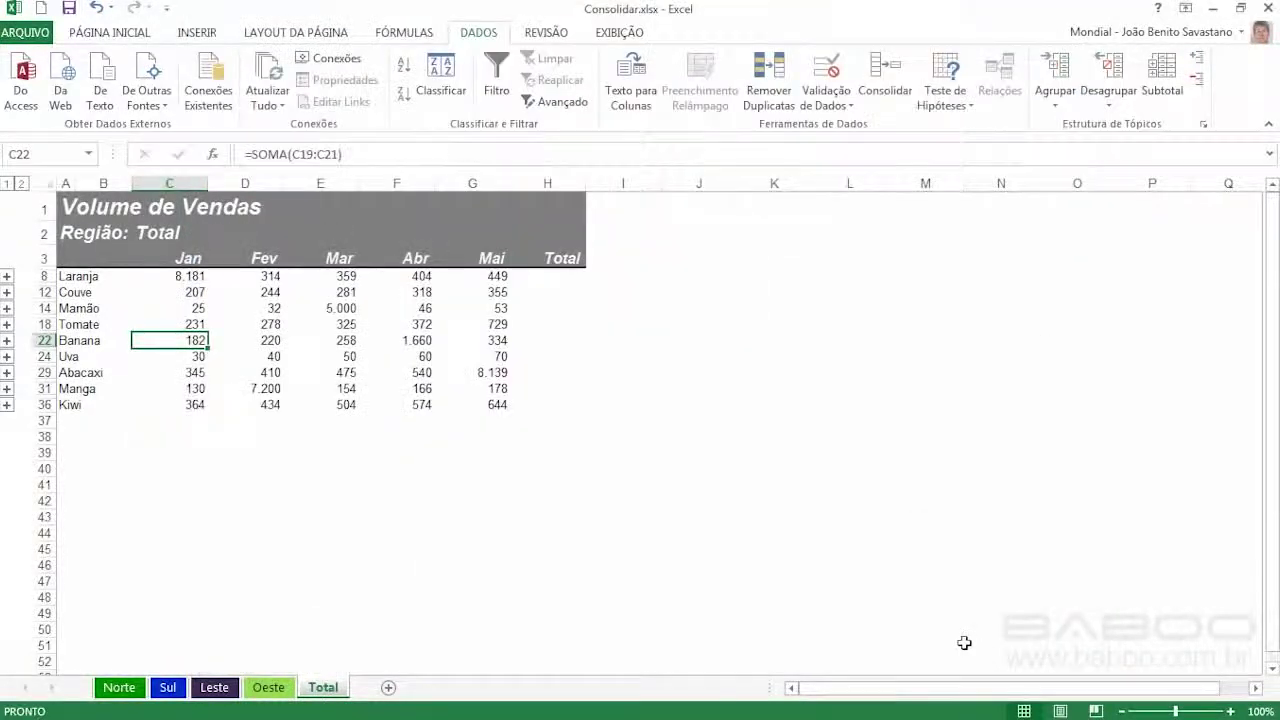
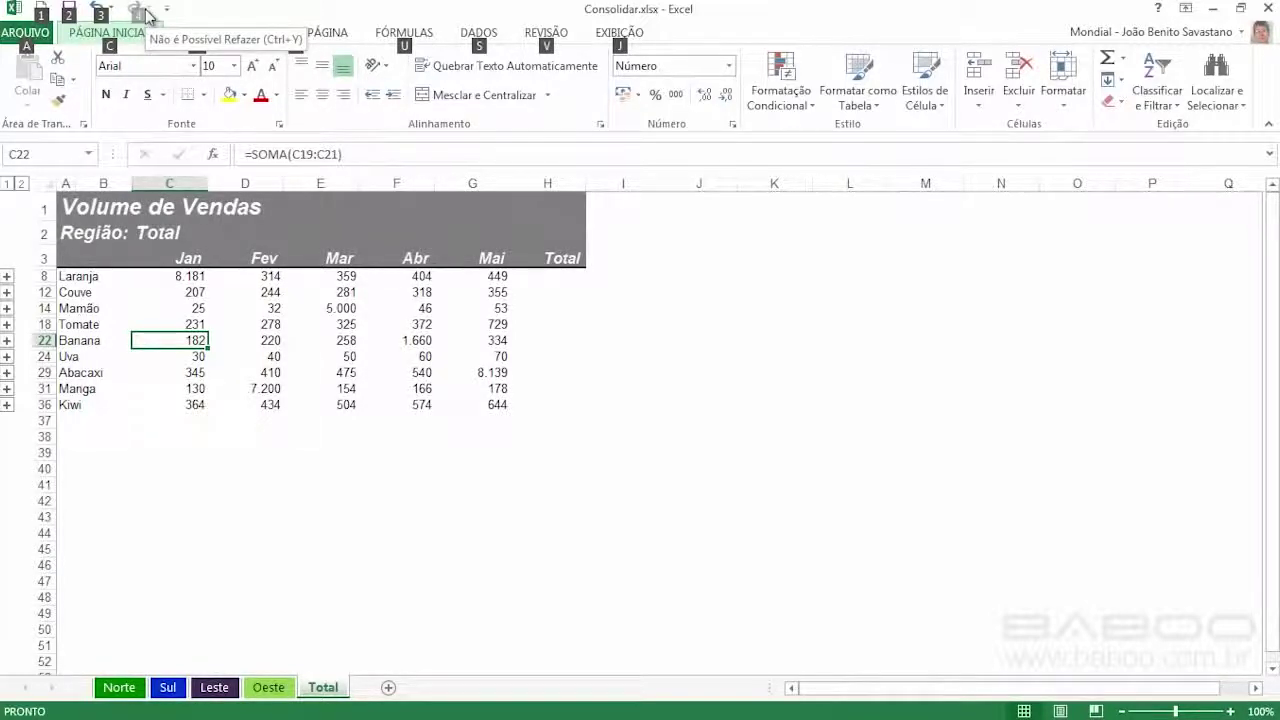
Step: Inspect the detailed font and alignment formatting settings of cell C22 without changing them
{"action": "key", "text": "alt"}
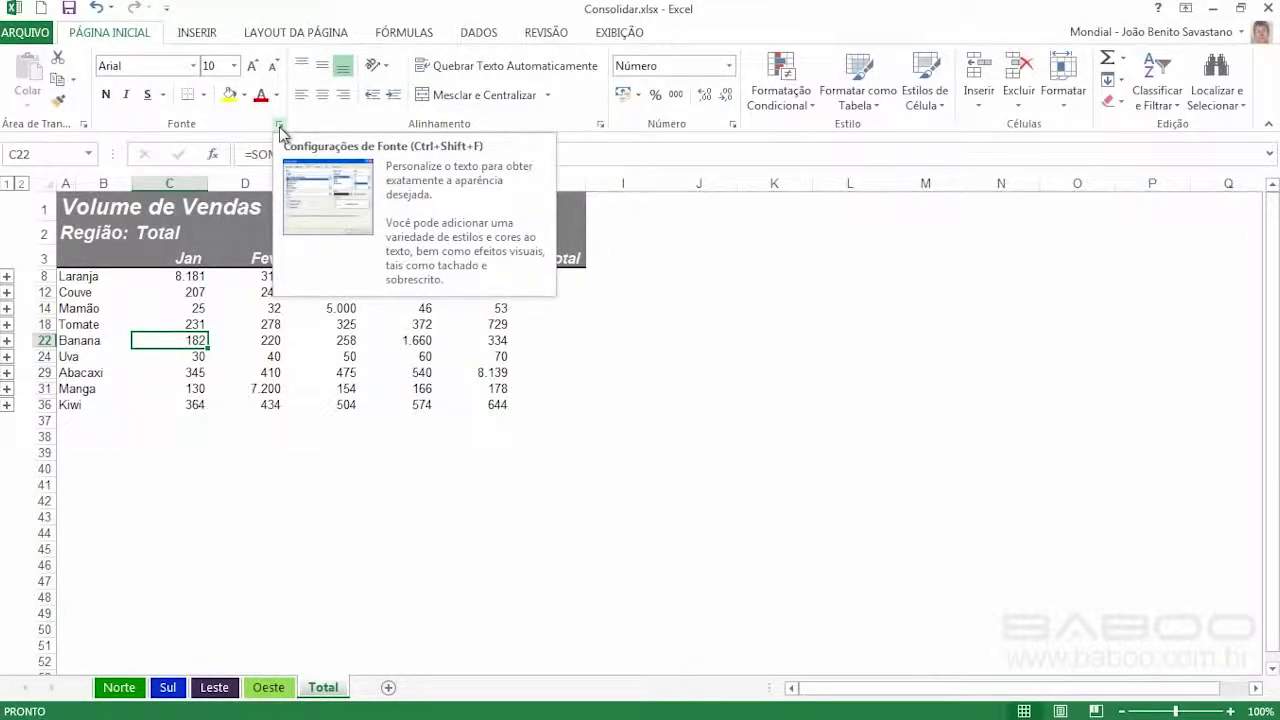
{"action": "left_click", "coordinate": [280, 128]}
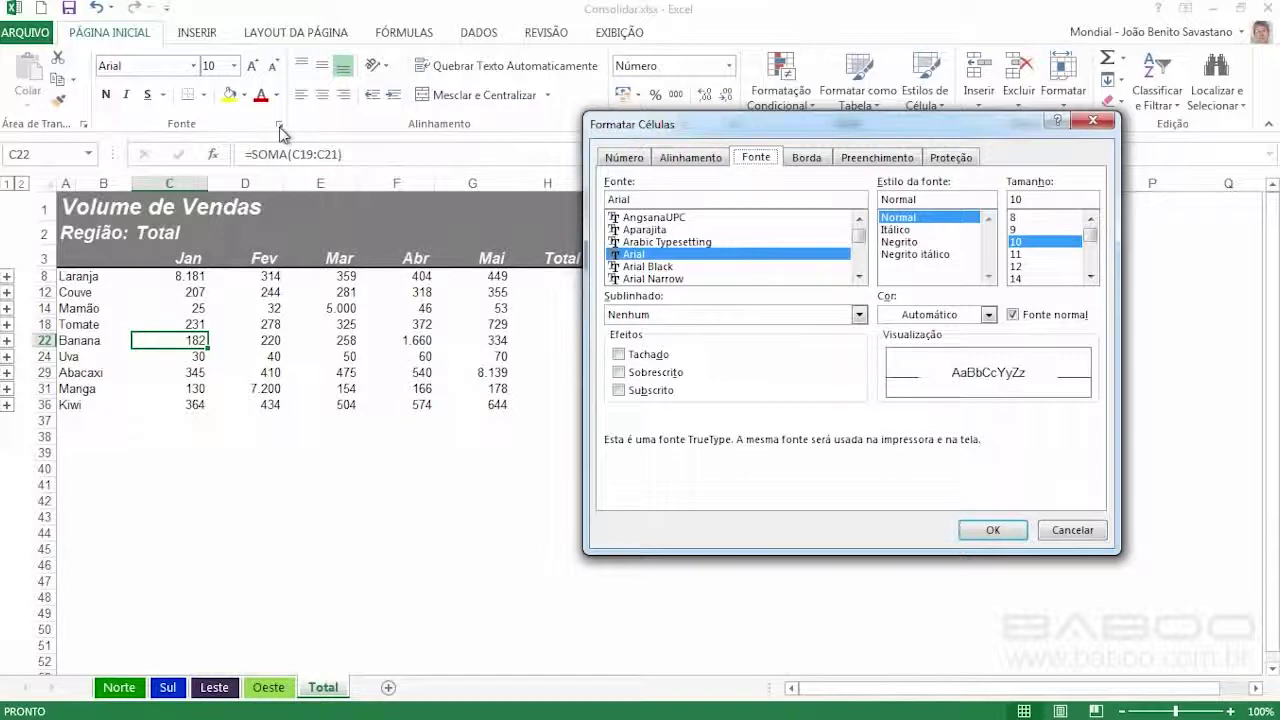
{"action": "key", "text": "Escape"}
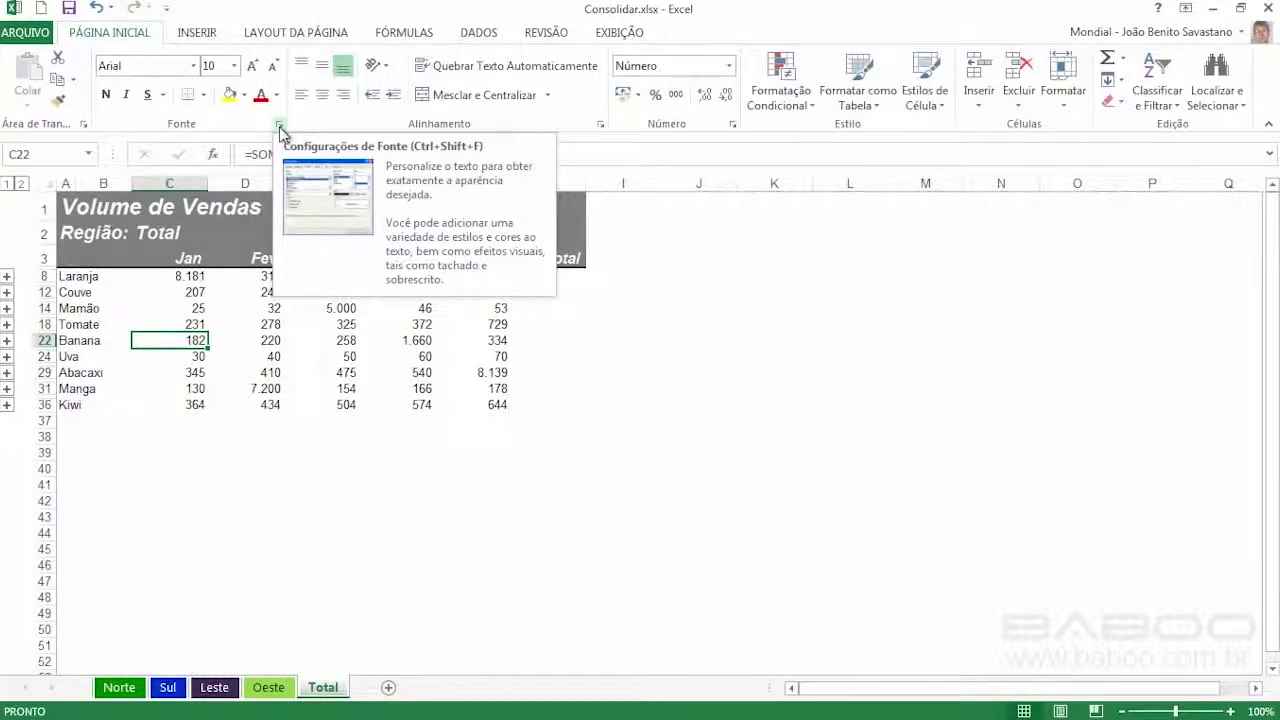
{"action": "left_click", "coordinate": [280, 128]}
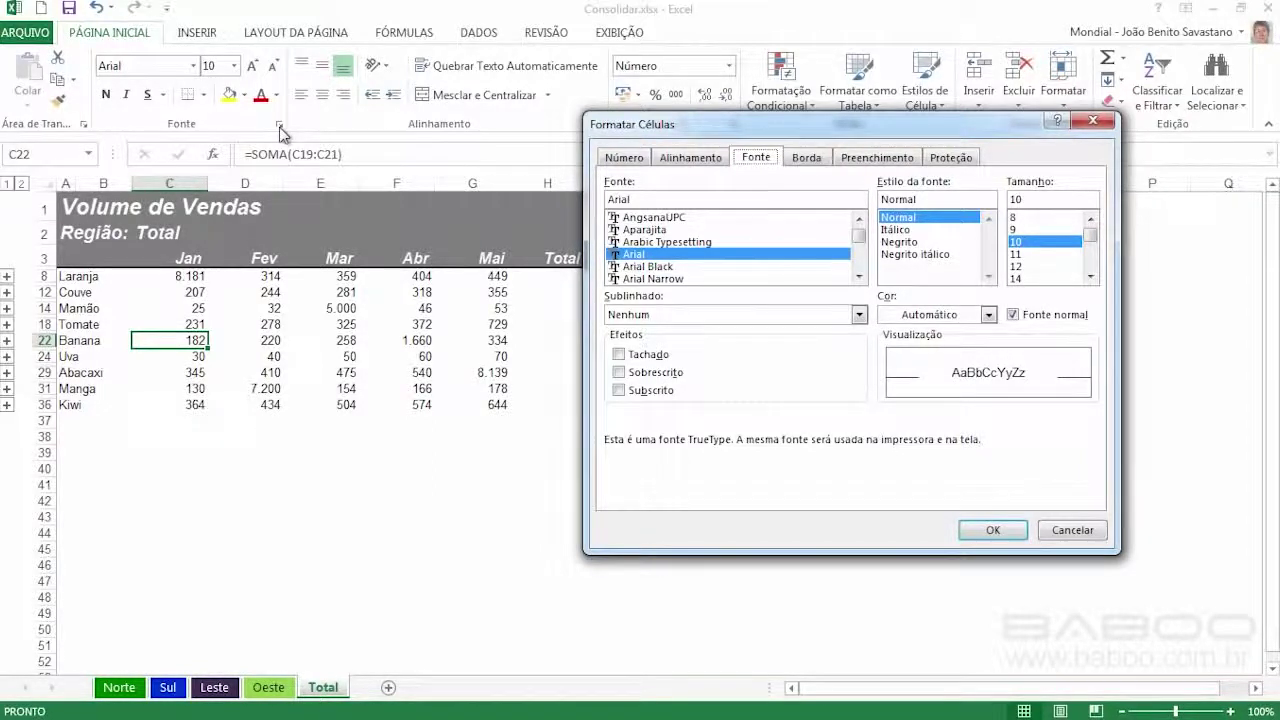
{"action": "key", "text": "Escape"}
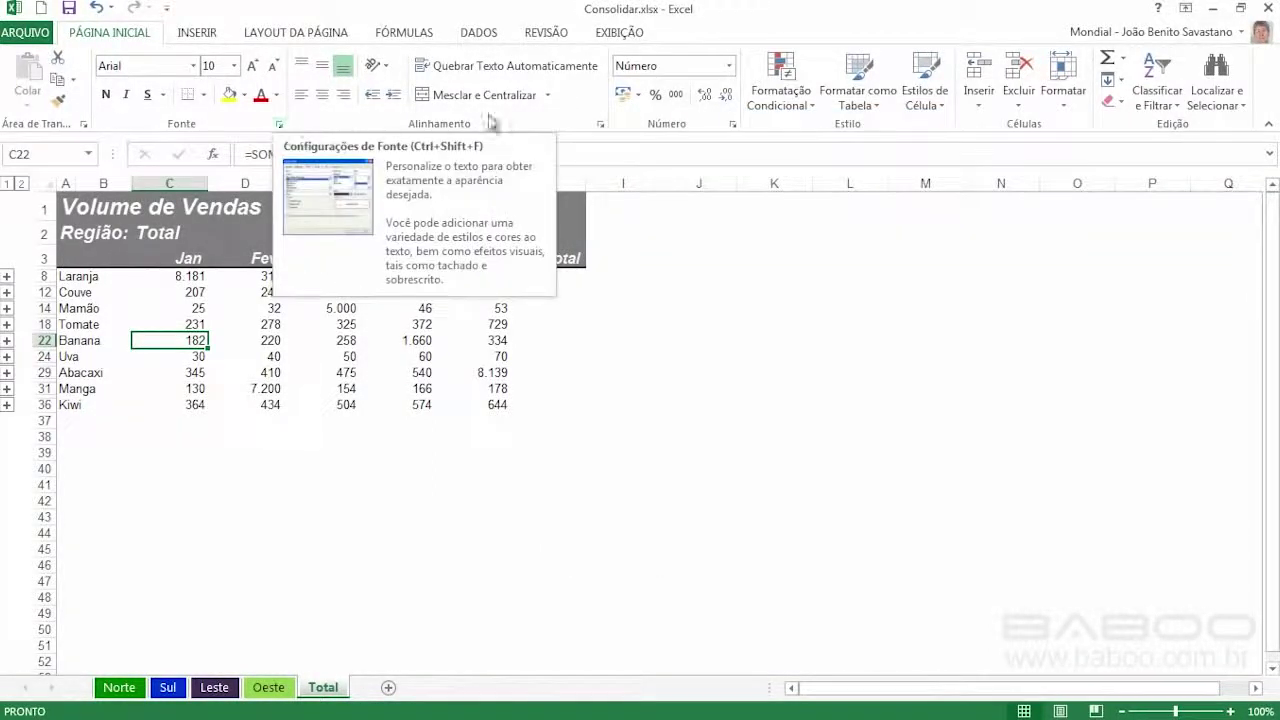
{"action": "left_click", "coordinate": [601, 125]}
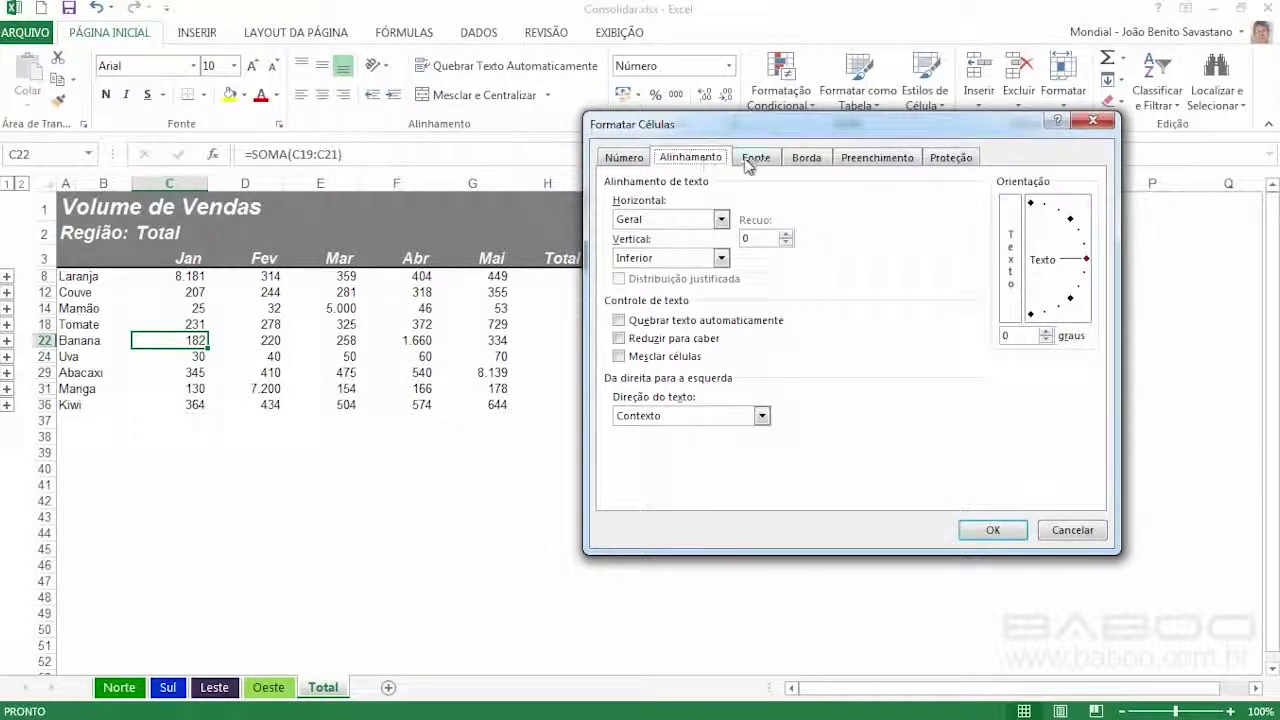
{"action": "left_click", "coordinate": [1072, 532]}
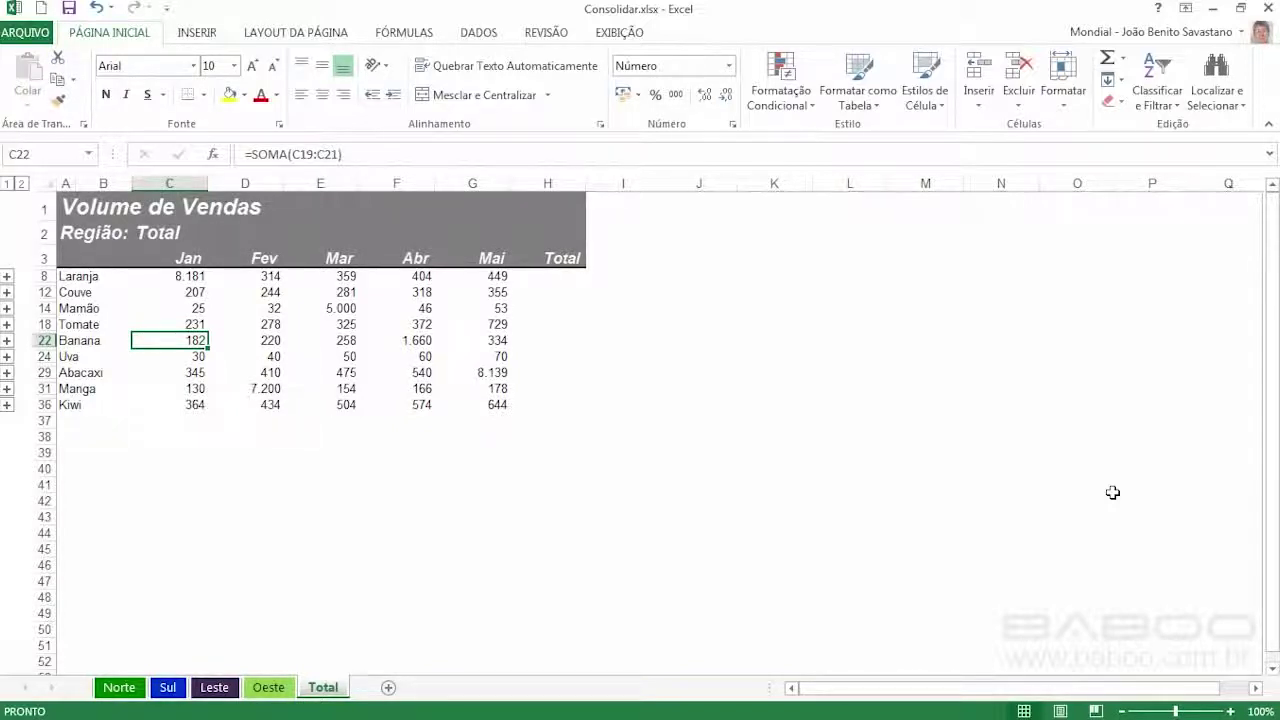
Step: Try the ribbon display modes: collapsed, automatically hidden and tabs only, returning to tabs and commands
{"action": "double_click", "coordinate": [105, 33]}
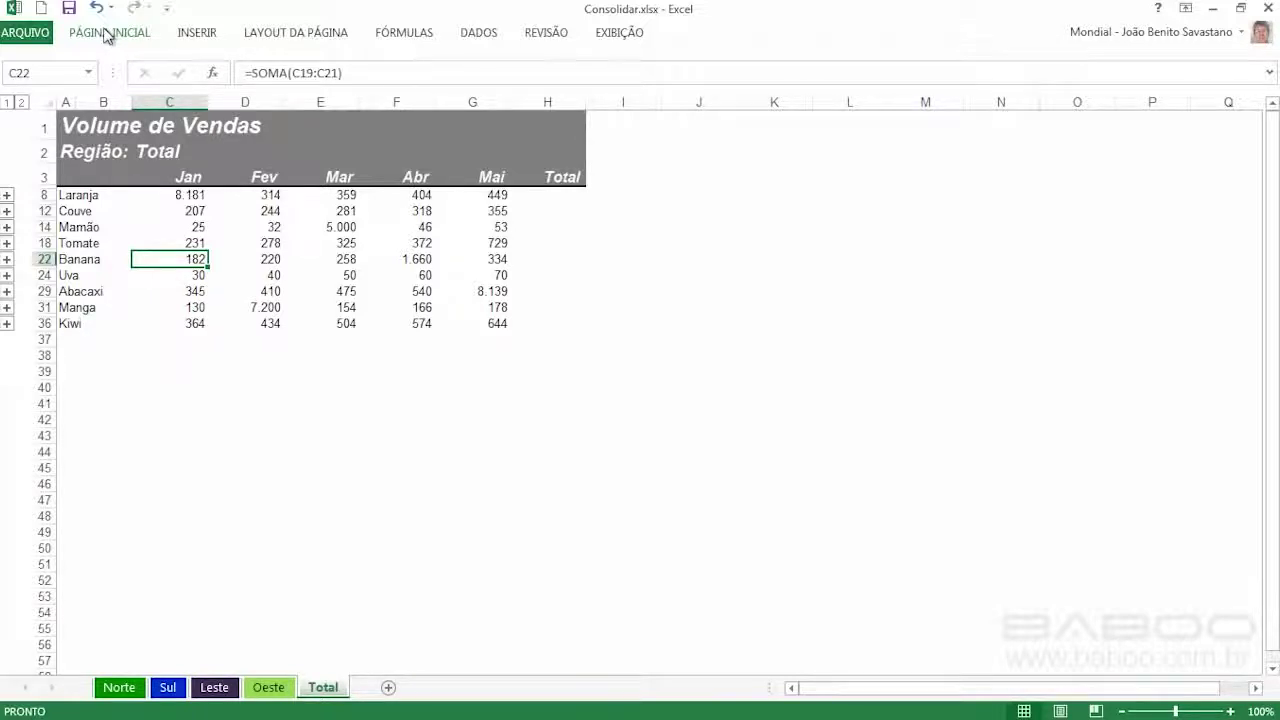
{"action": "left_click", "coordinate": [108, 33]}
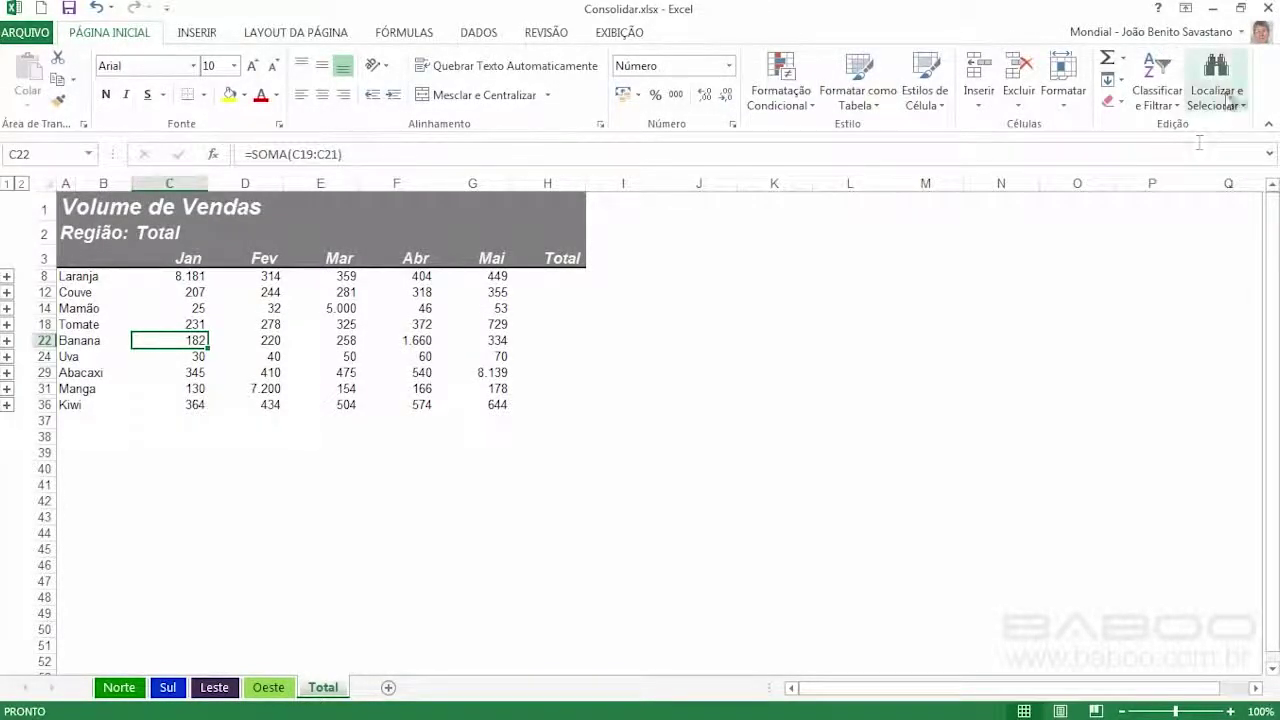
{"action": "left_click", "coordinate": [1186, 9]}
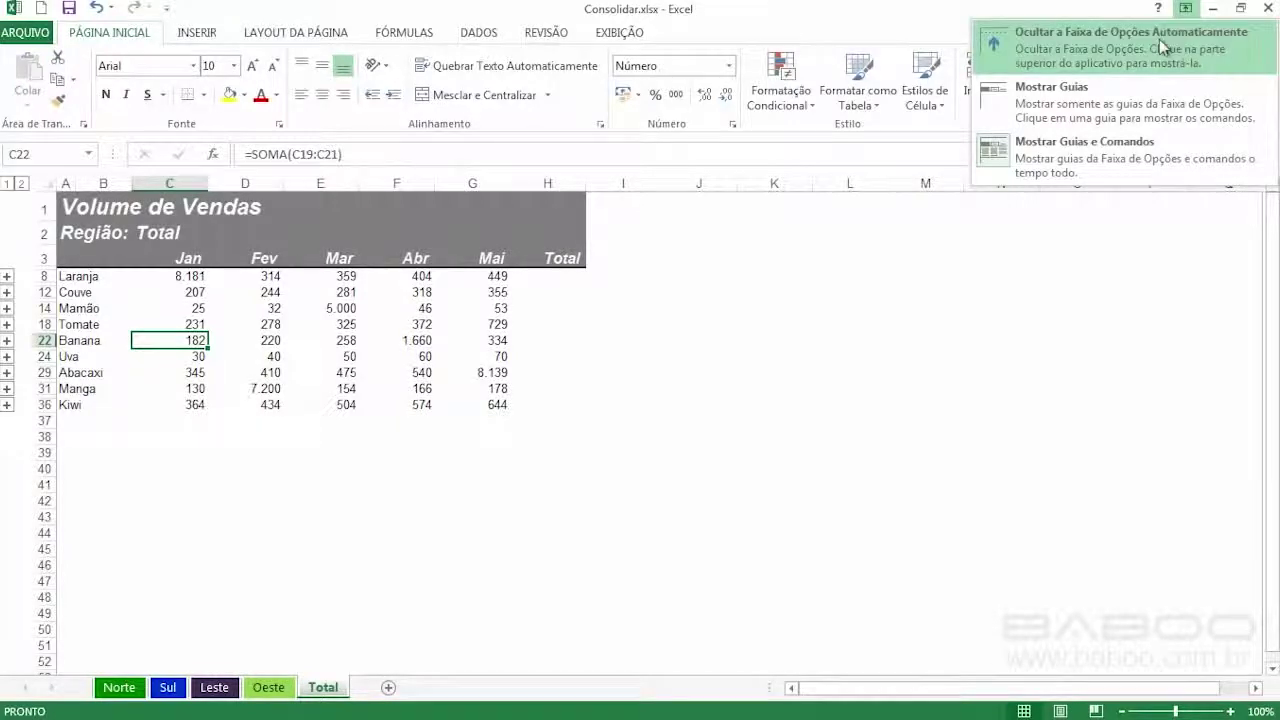
{"action": "left_click", "coordinate": [1159, 48]}
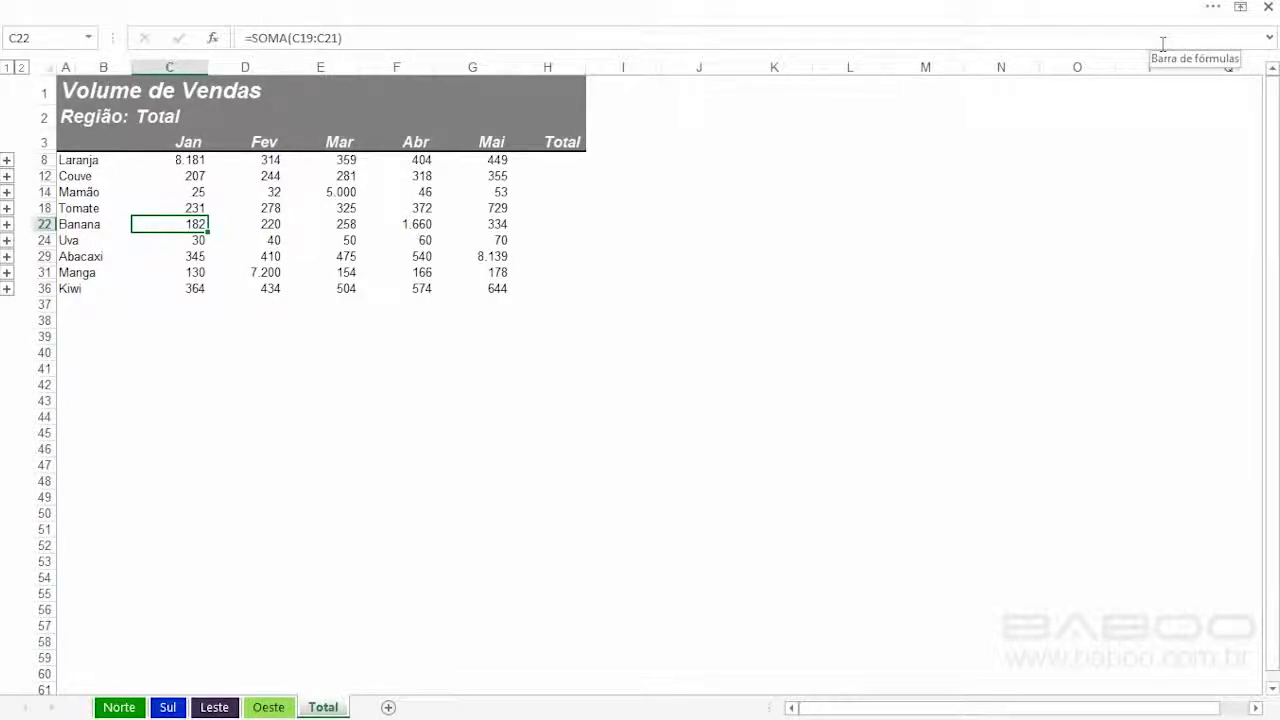
{"action": "left_click", "coordinate": [1240, 7]}
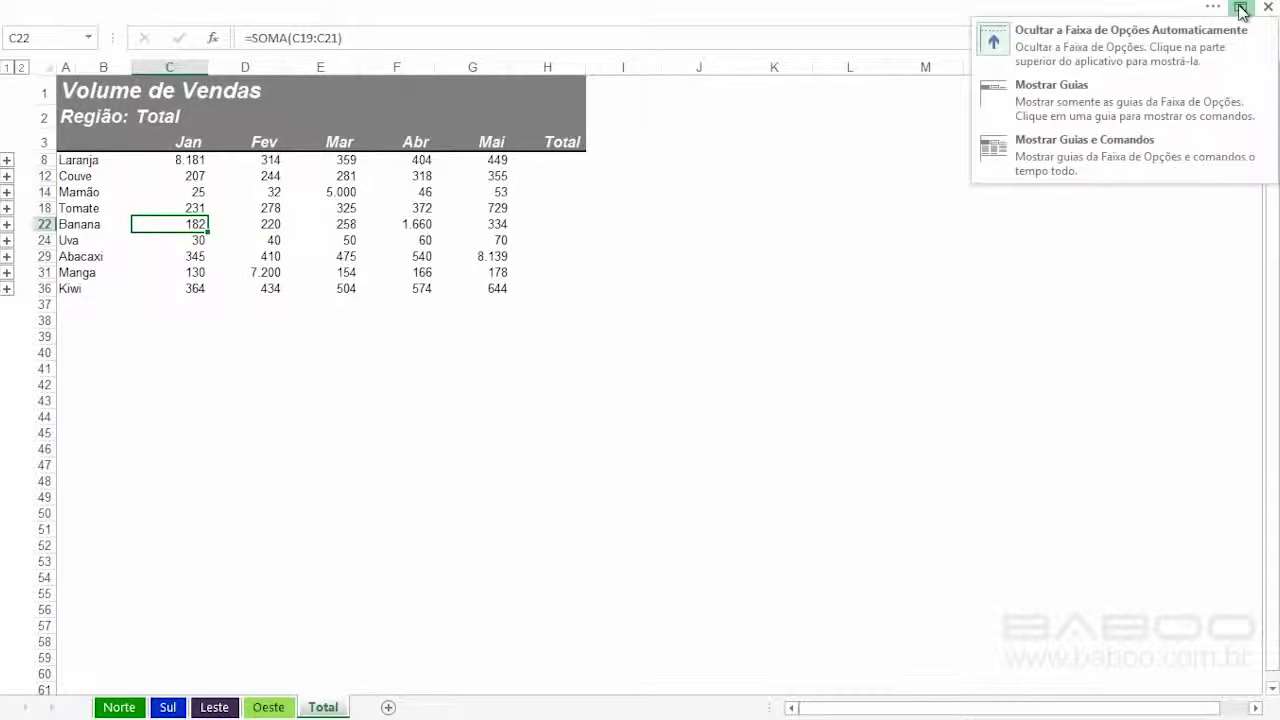
{"action": "left_click", "coordinate": [1160, 94]}
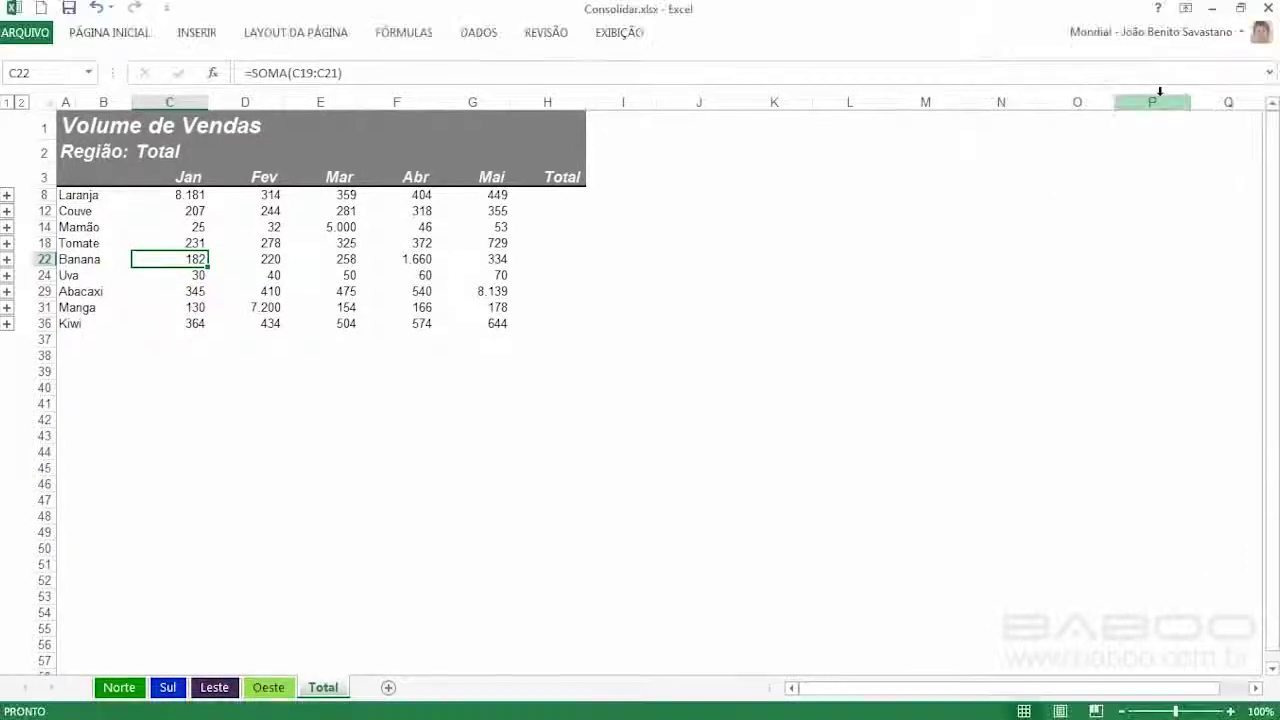
{"action": "left_click", "coordinate": [1185, 8]}
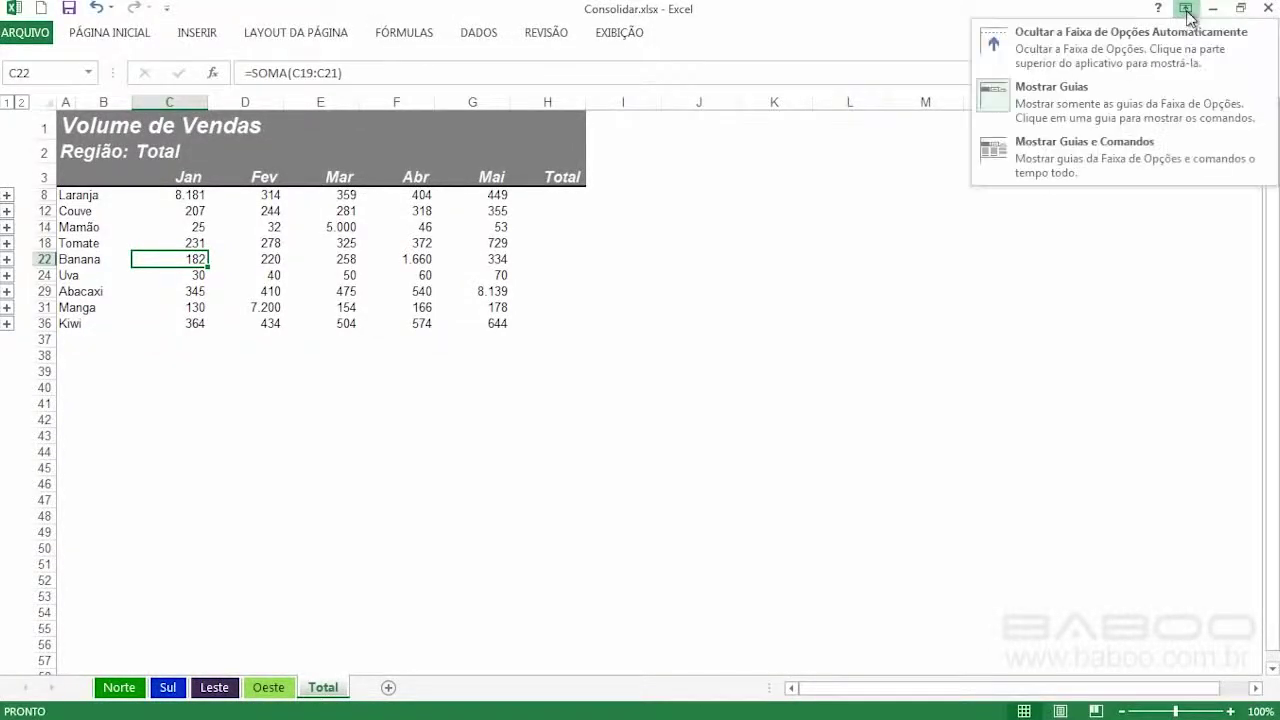
{"action": "left_click", "coordinate": [1118, 164]}
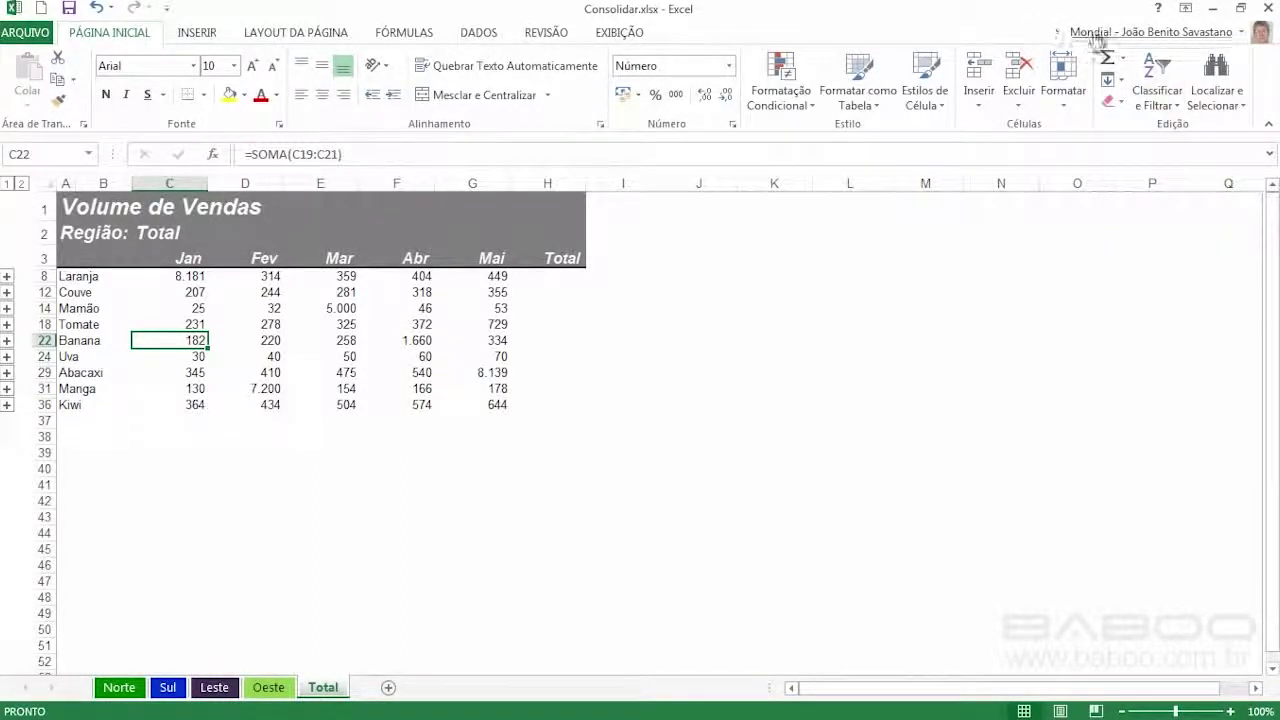
Step: View the options available for the signed-in account and close them
{"action": "left_click", "coordinate": [1171, 35]}
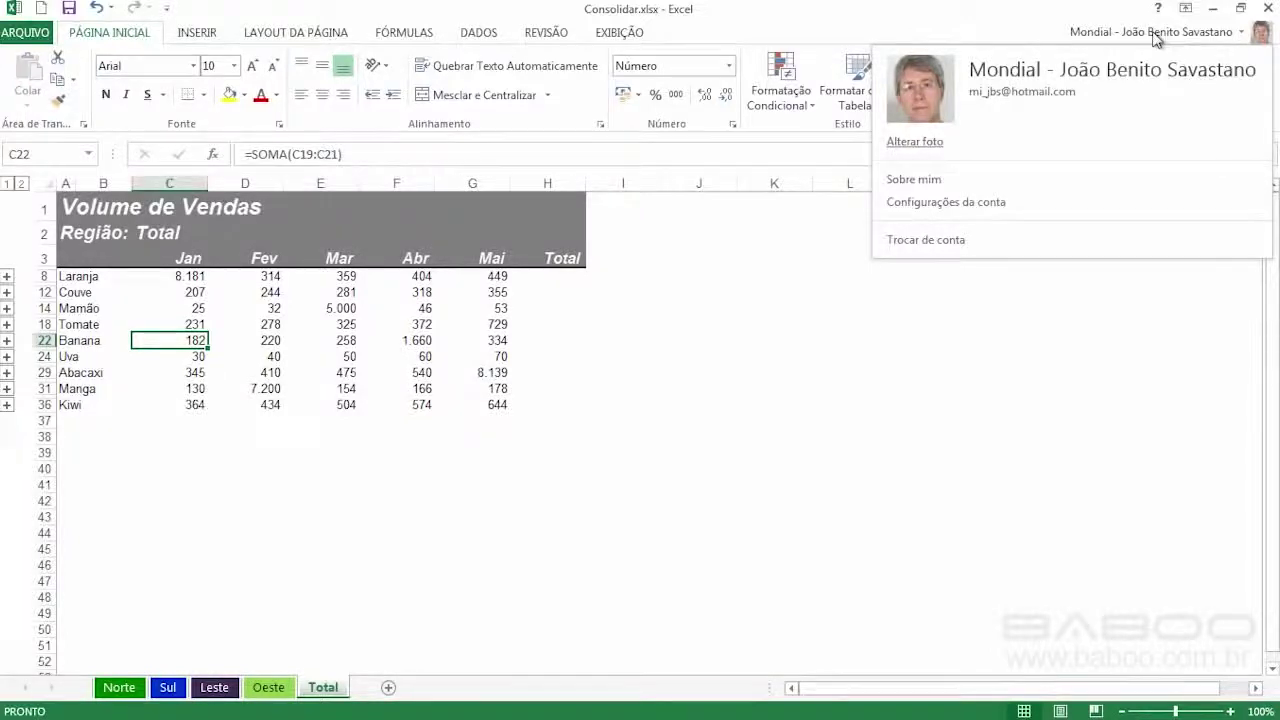
{"action": "left_click", "coordinate": [1160, 38]}
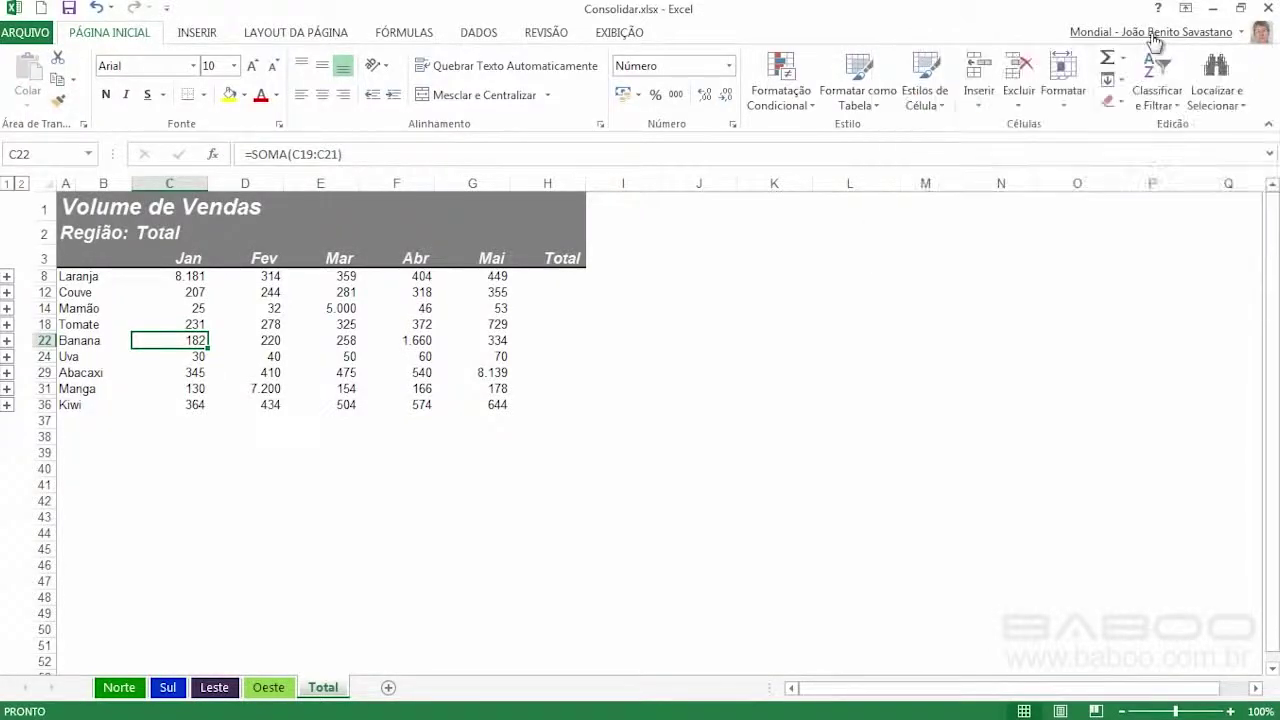
Step: View the workbook's file information and the list of recent workbooks, then return to the worksheet
{"action": "left_click", "coordinate": [30, 33]}
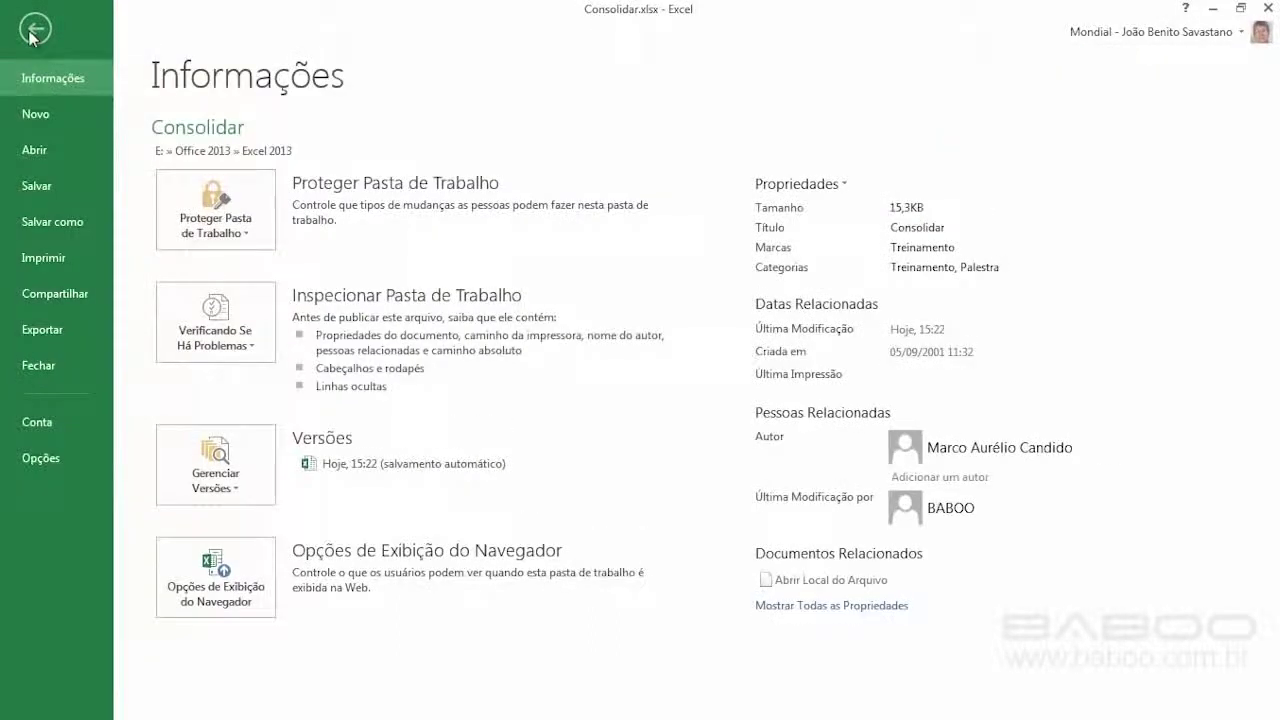
{"action": "left_click", "coordinate": [40, 150]}
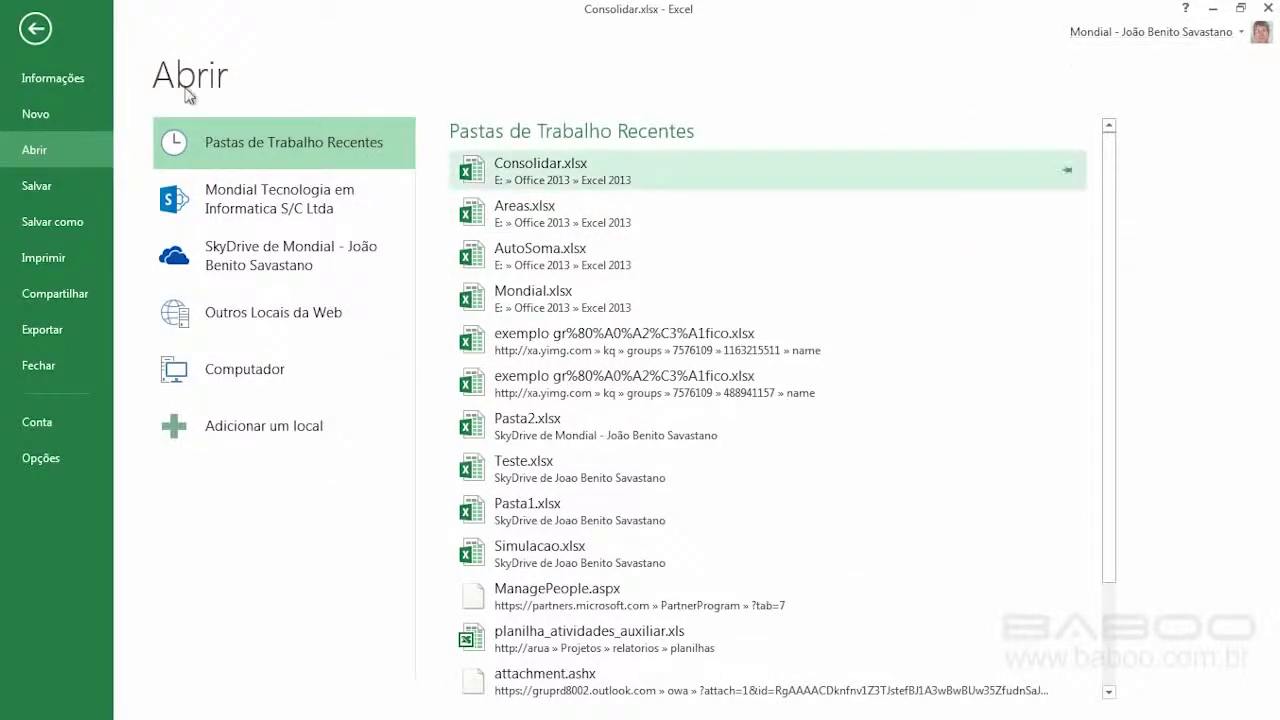
{"action": "left_click", "coordinate": [35, 28]}
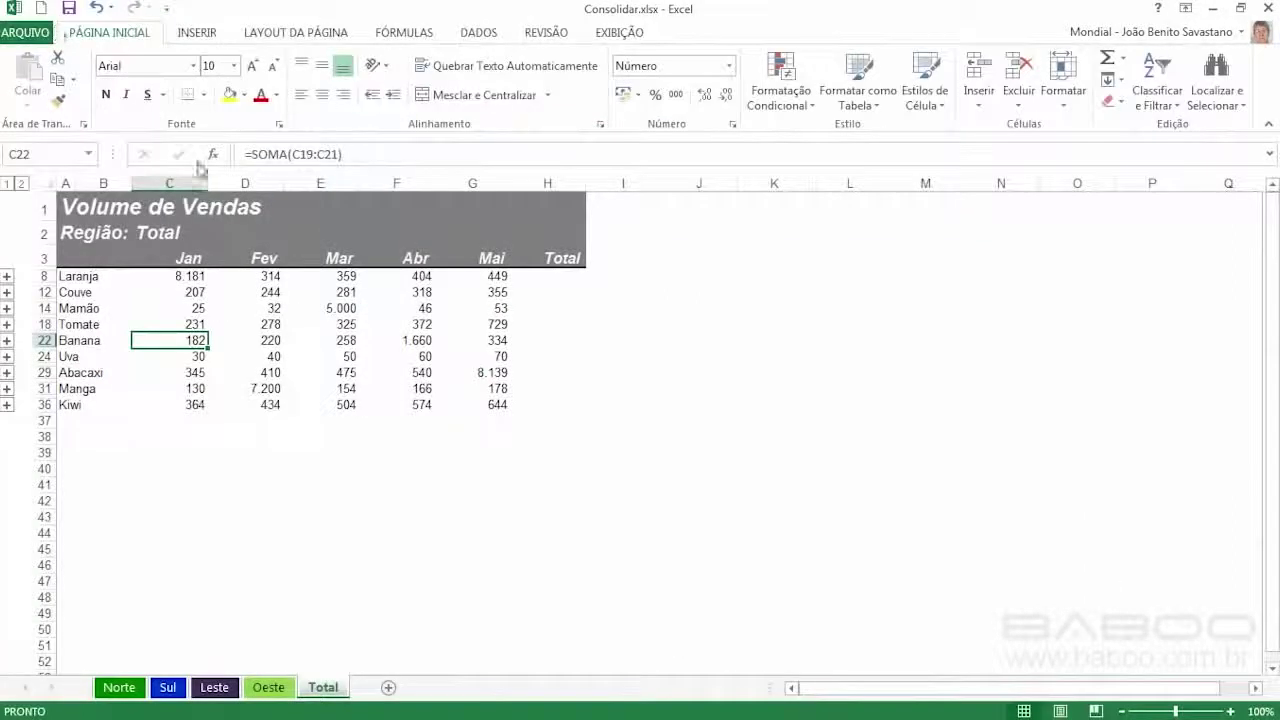
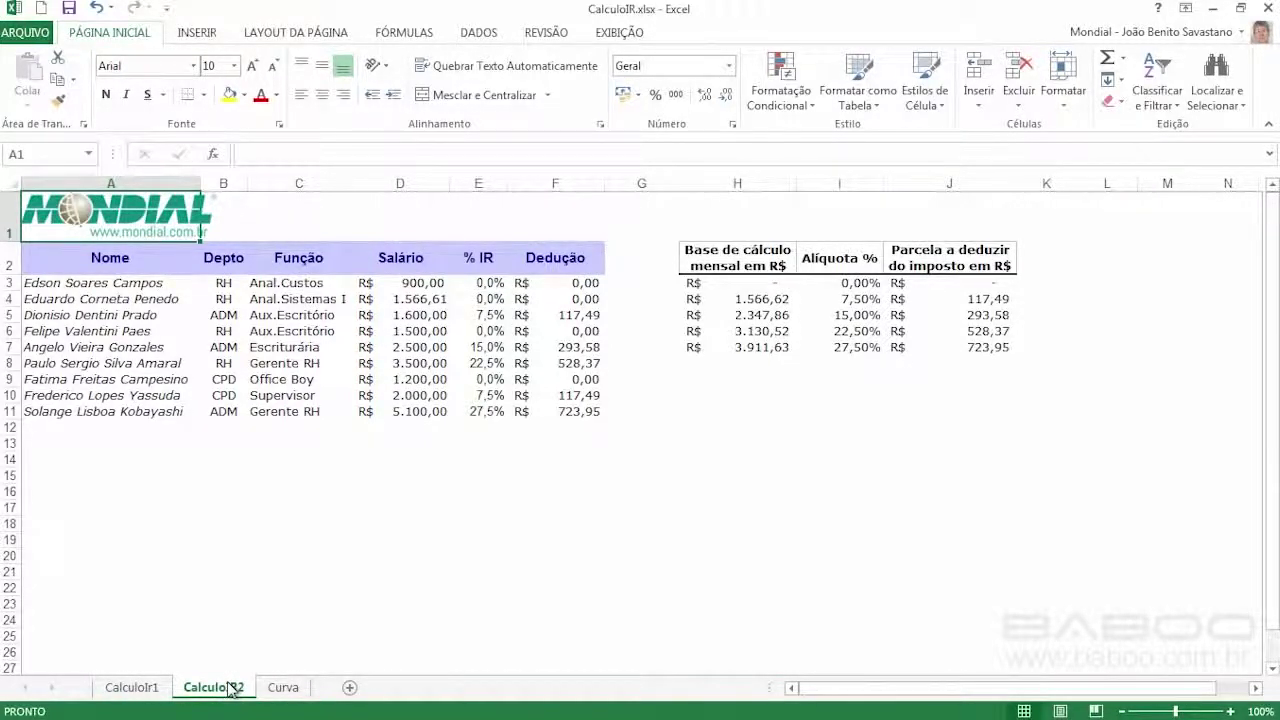
Step: Compare the CalculoIr1 and CalculoIR2 sheets and examine the nested SE formula in cell E11 of CalculoIr1 with its referenced cells
{"action": "key", "text": "ctrl+Page_Up"}
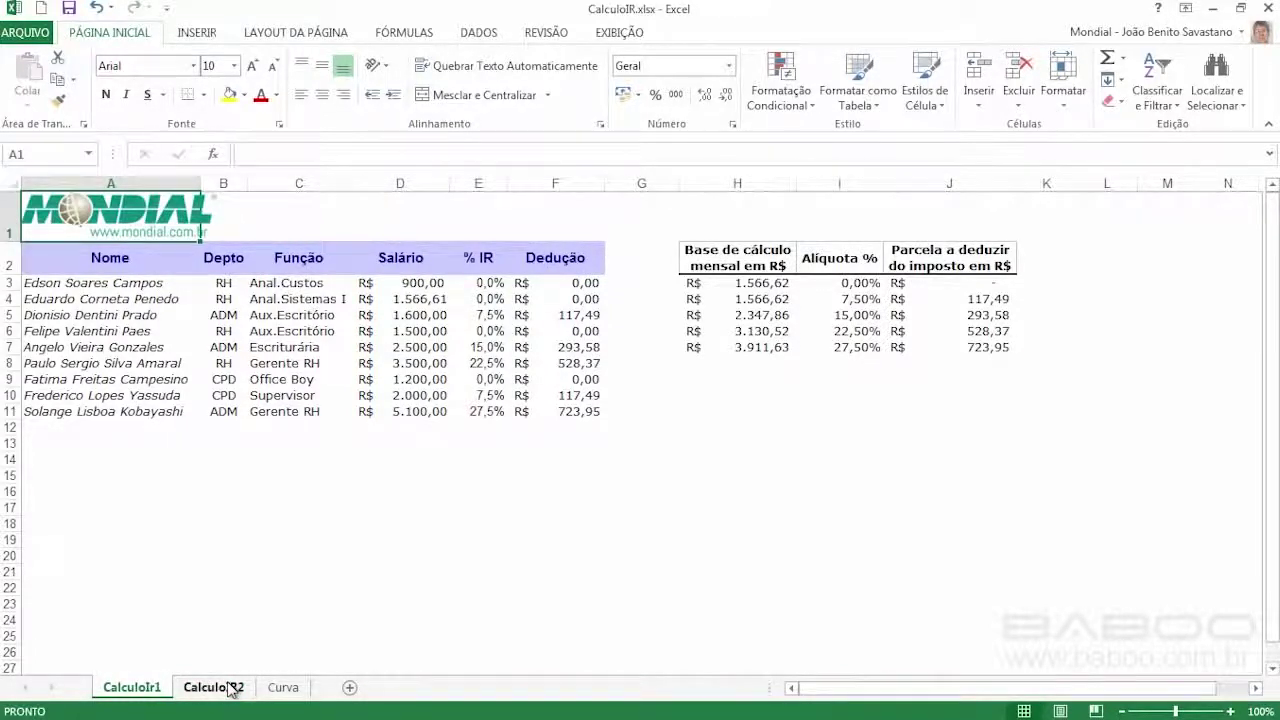
{"action": "left_click", "coordinate": [228, 688]}
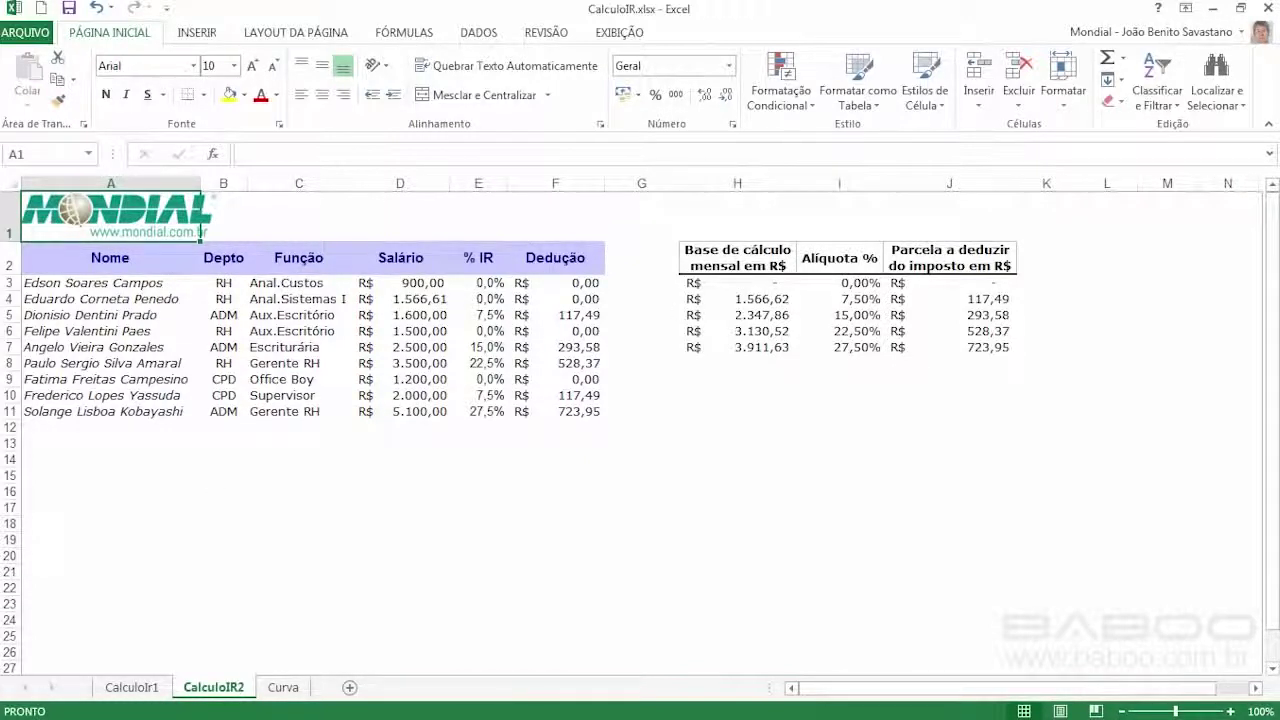
{"action": "left_click", "coordinate": [132, 688]}
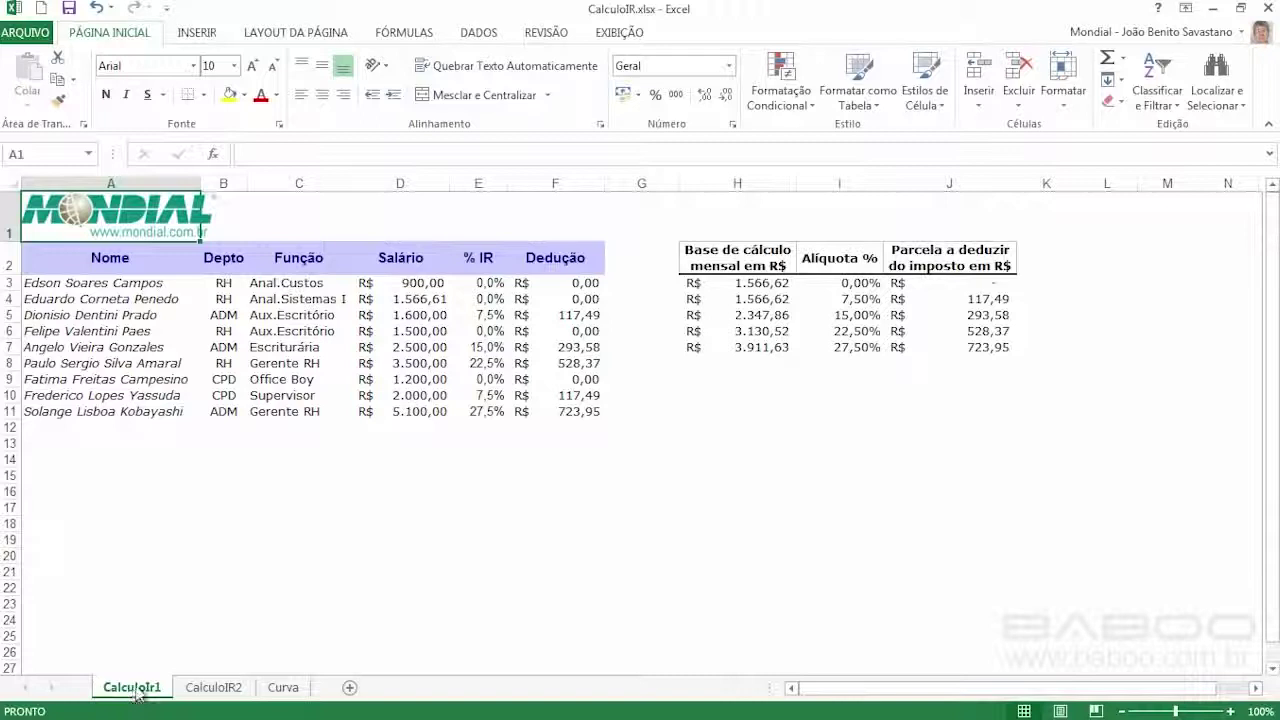
{"action": "left_click", "coordinate": [488, 413]}
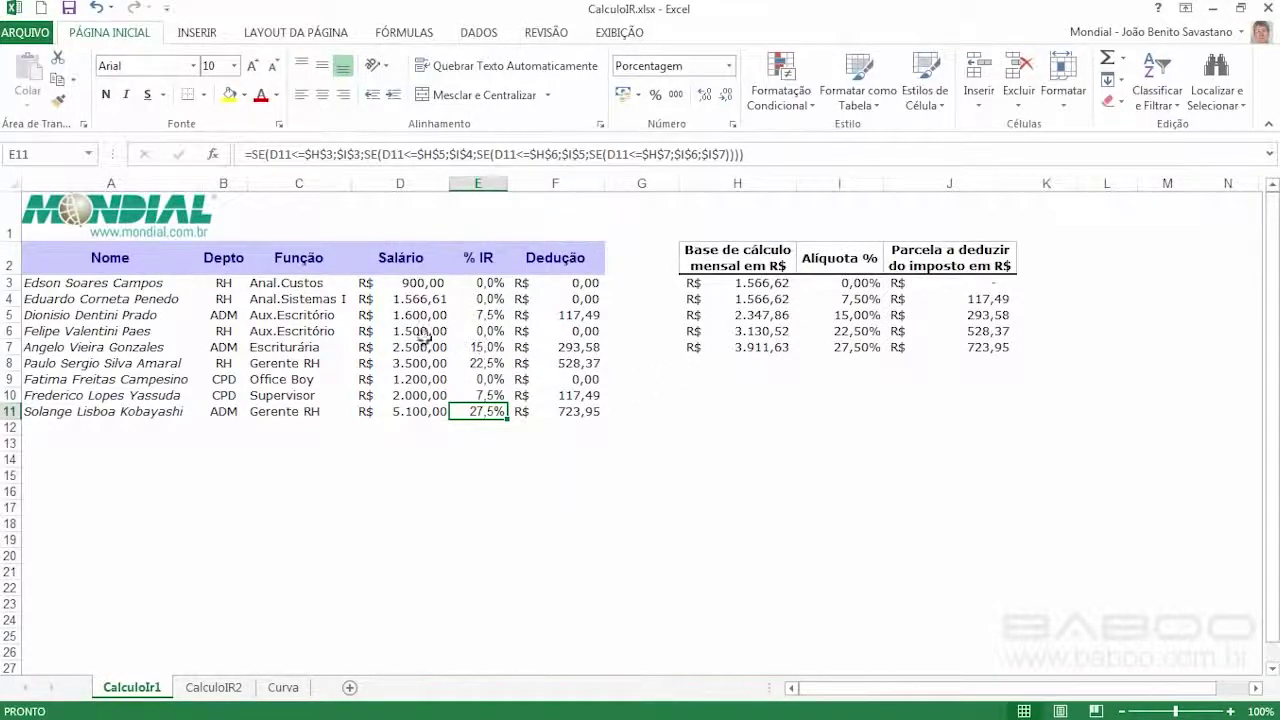
{"action": "left_click", "coordinate": [752, 155]}
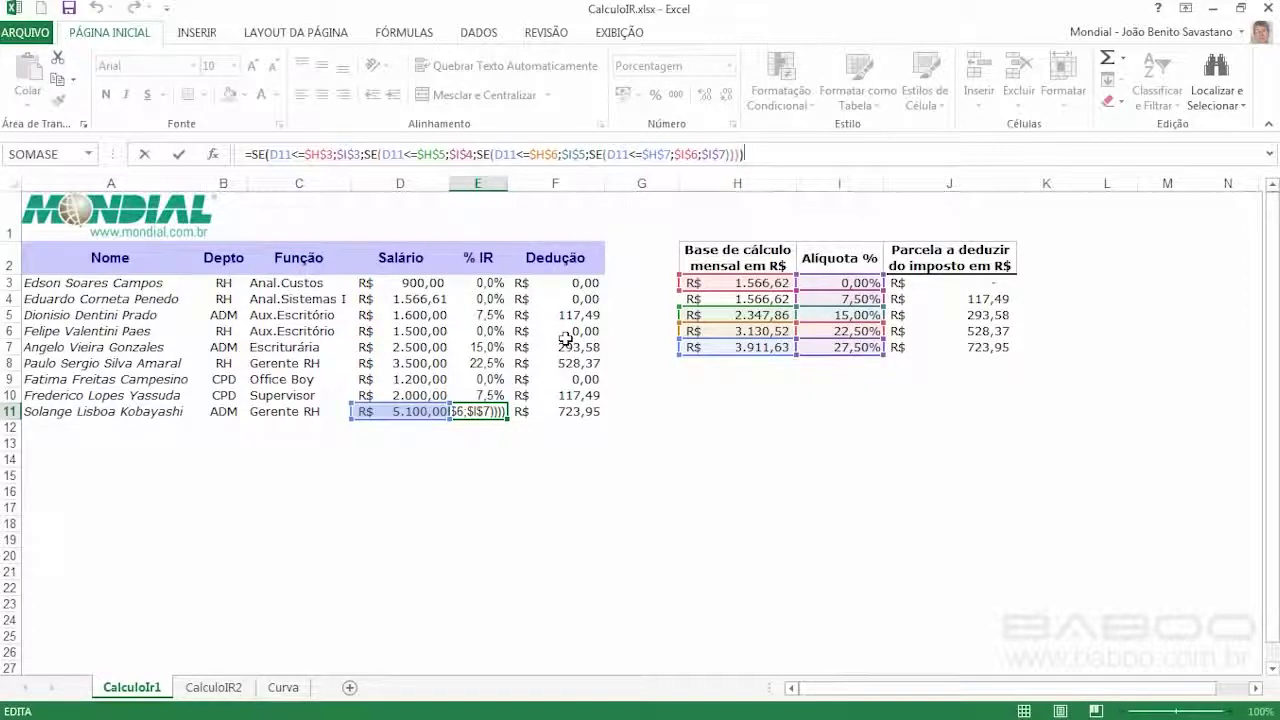
{"action": "key", "text": "ctrl+Return"}
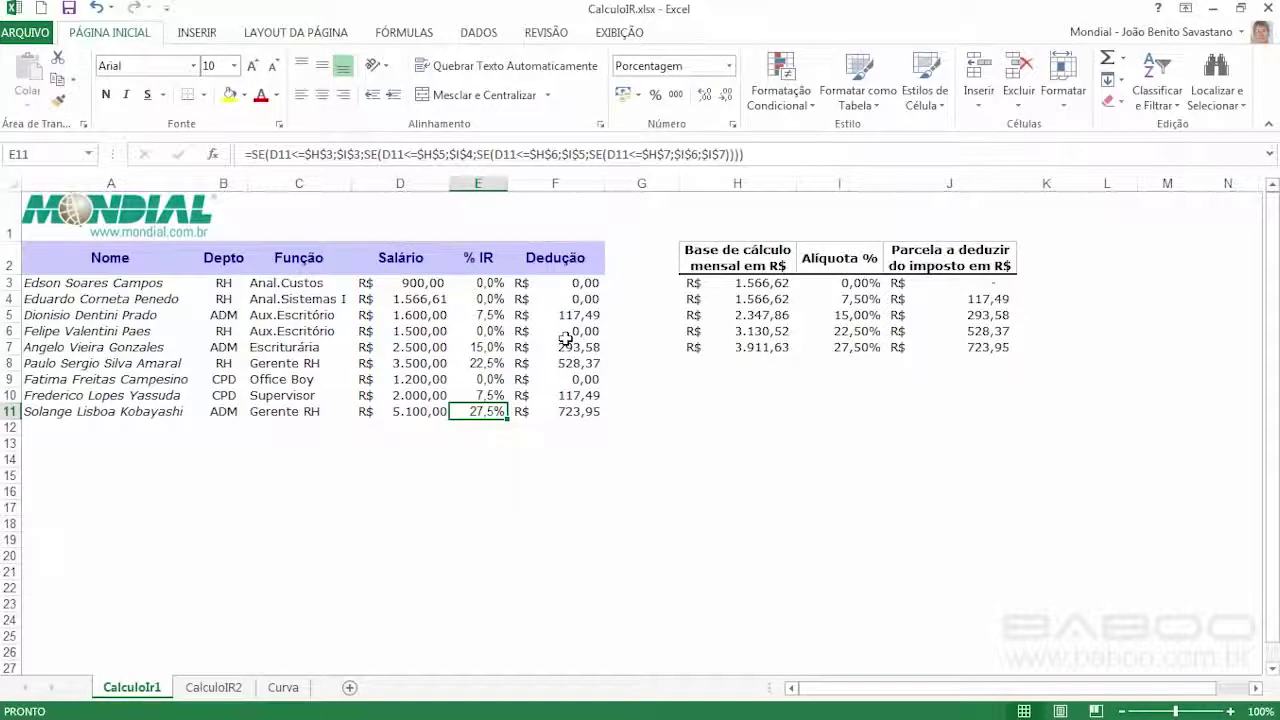
Step: Add a tax bracket in H8:J8 of CalculoIr1 with base 5000, rate 35% and deduction 900, and check the formula in E11
{"action": "left_click", "coordinate": [750, 362]}
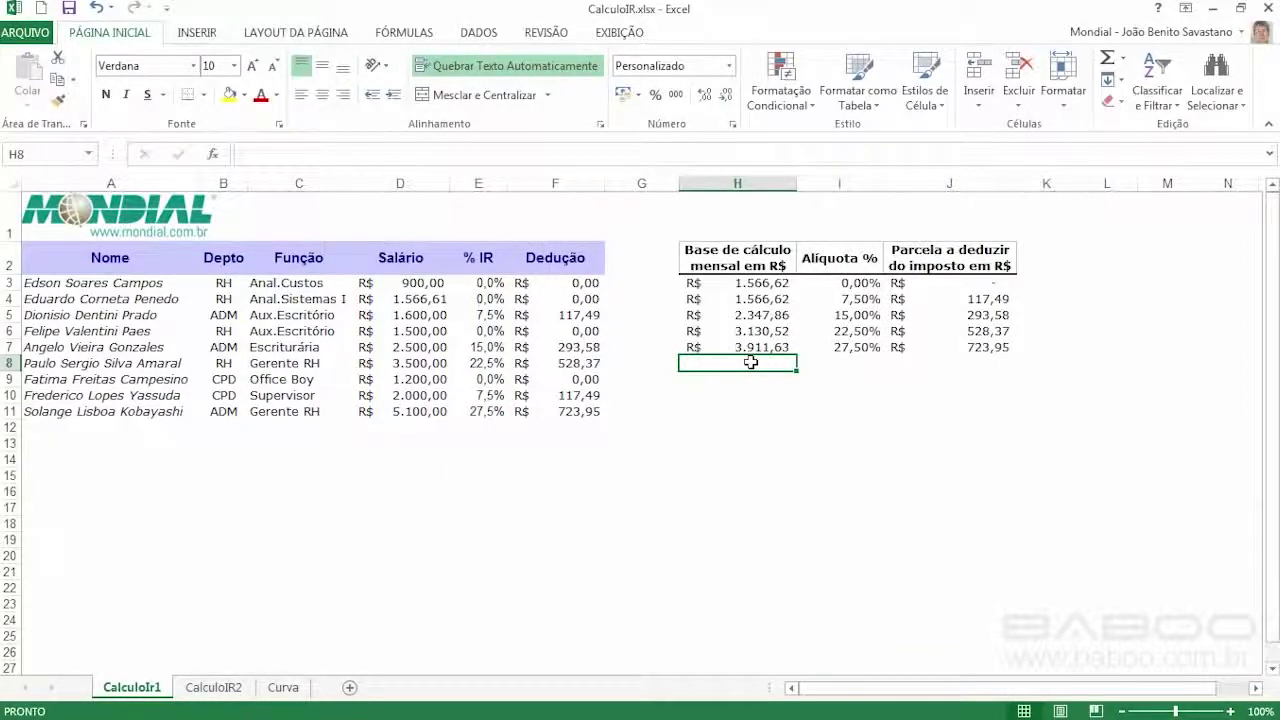
{"action": "type", "text": "5000"}
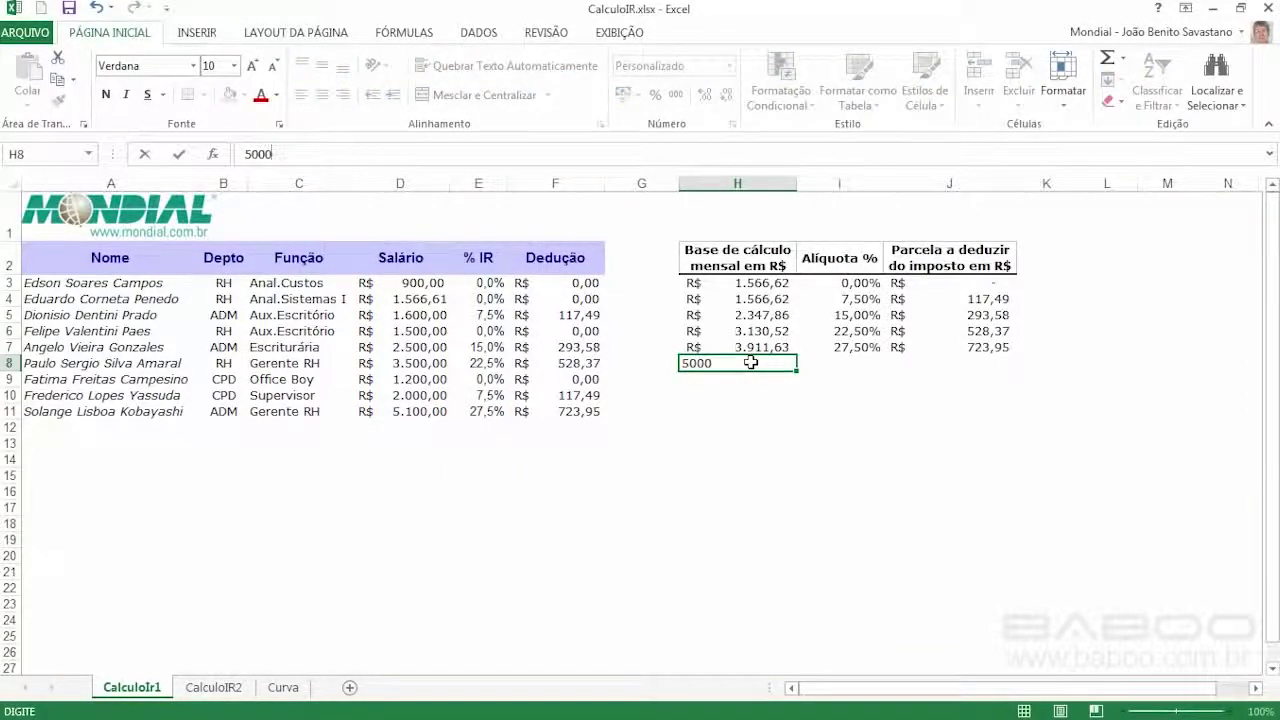
{"action": "key", "text": "Tab"}
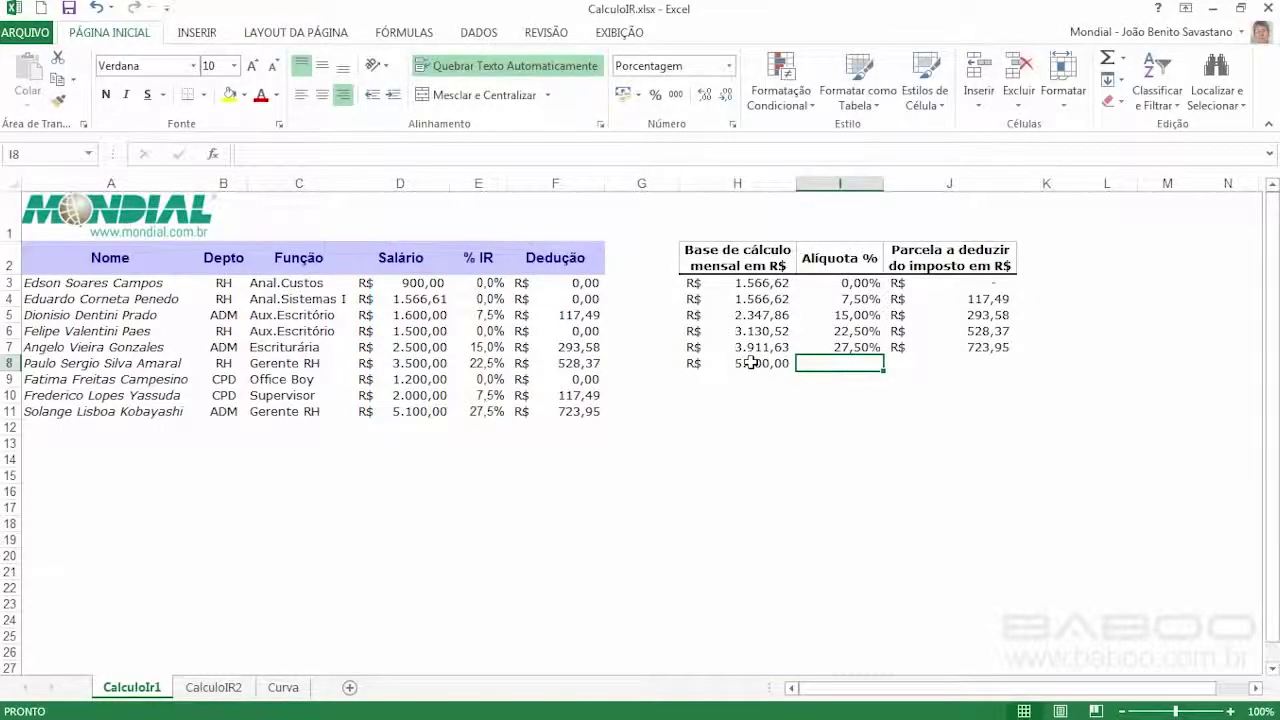
{"action": "type", "text": "35"}
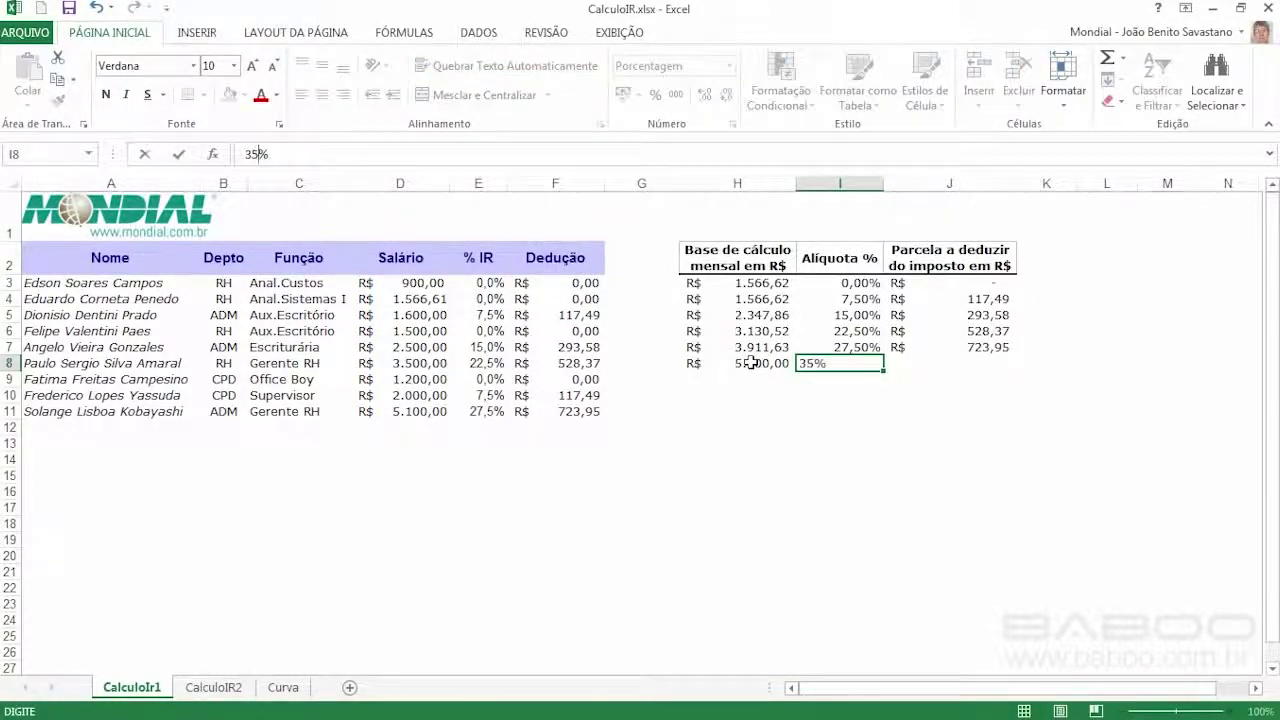
{"action": "key", "text": "Tab"}
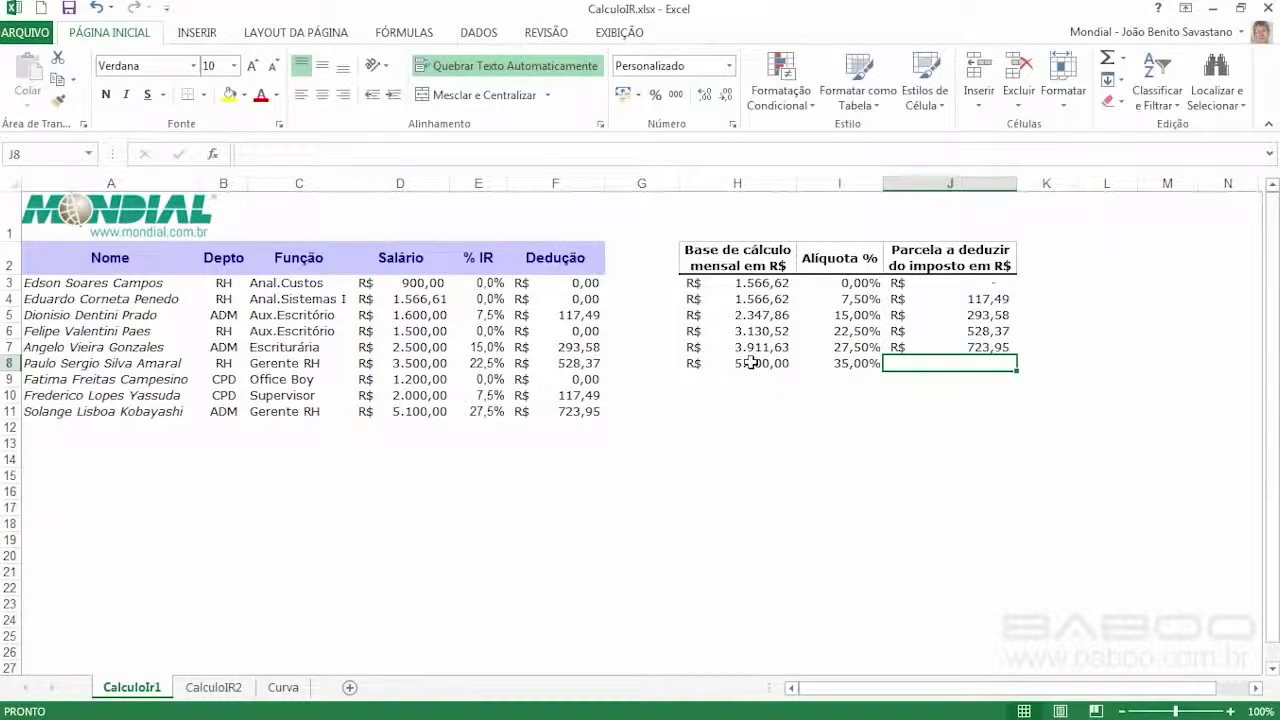
{"action": "type", "text": "900"}
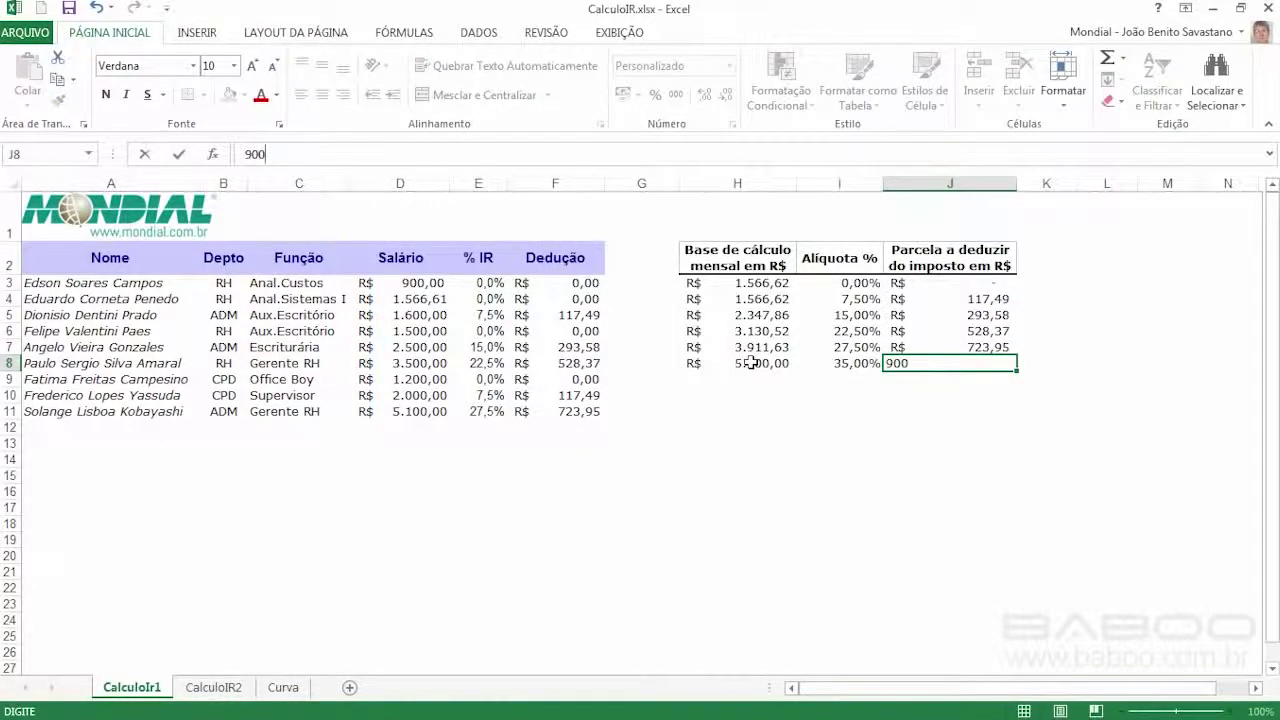
{"action": "key", "text": "ctrl+Return"}
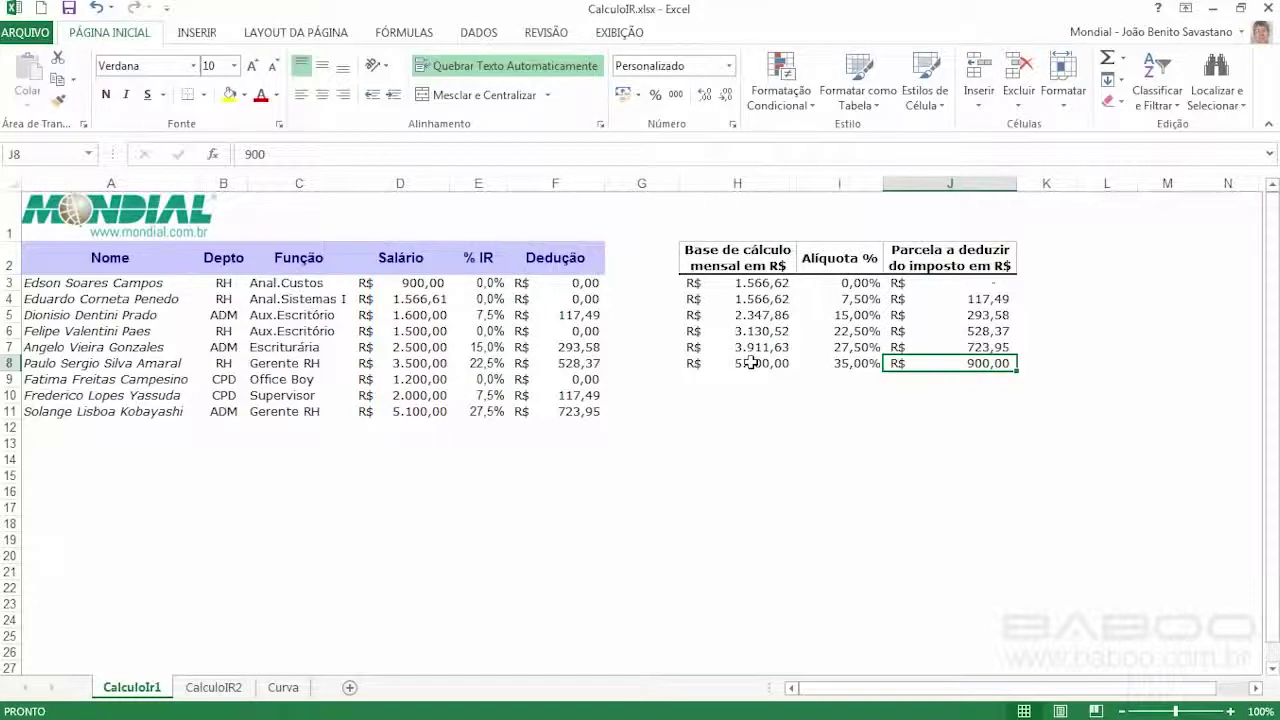
{"action": "left_click", "coordinate": [488, 410]}
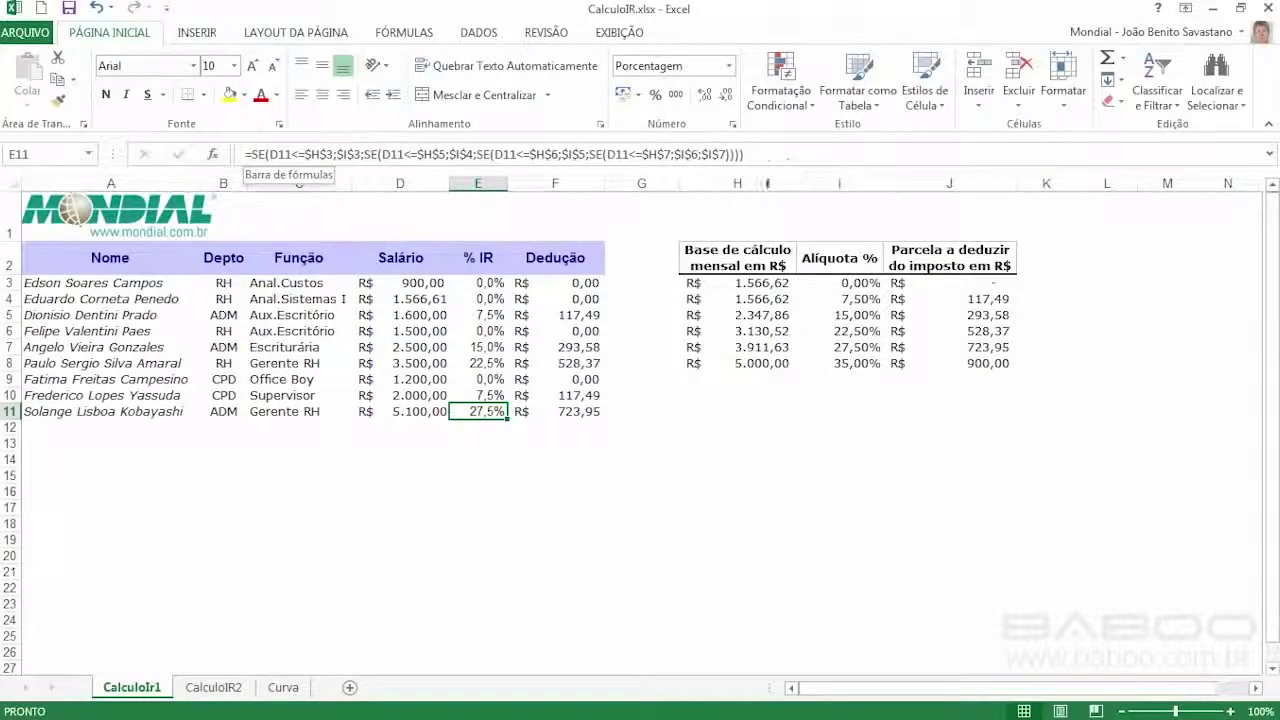
Step: Add a tax bracket in H8:J8 of the CalculoIR2 sheet with base 5000, rate 35% and deduction 900
{"action": "left_click", "coordinate": [213, 687]}
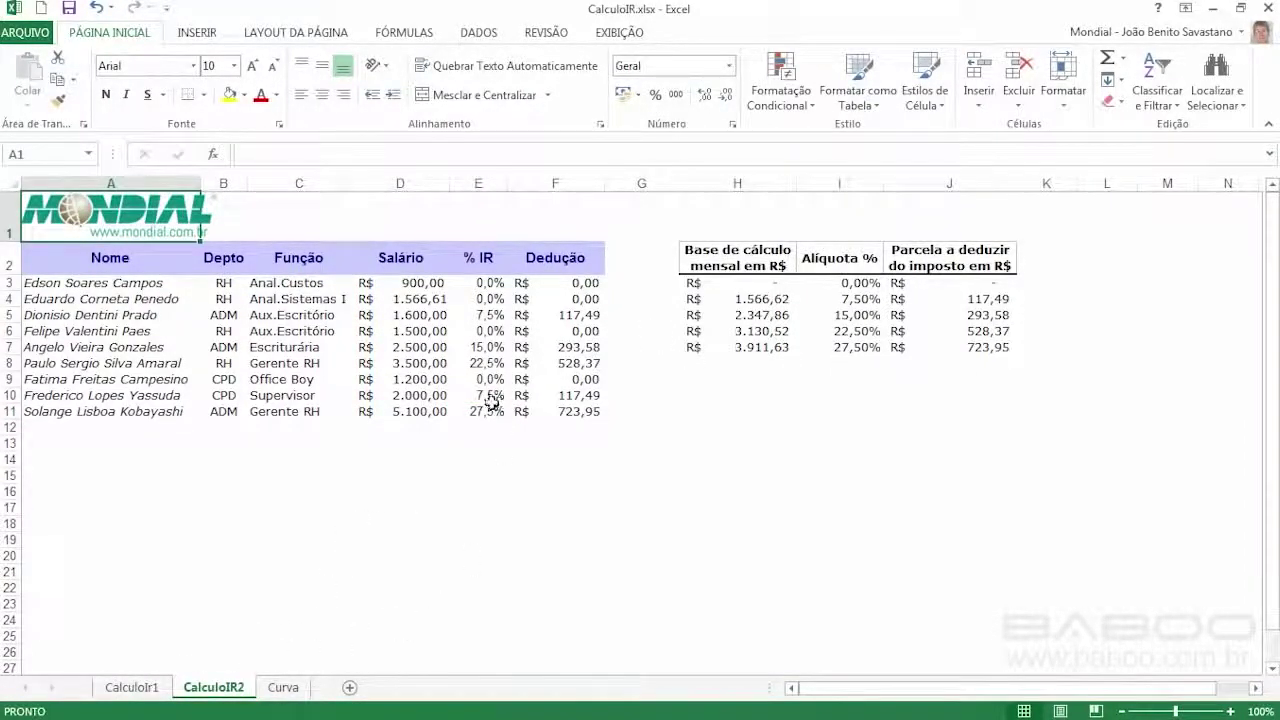
{"action": "left_click", "coordinate": [741, 362]}
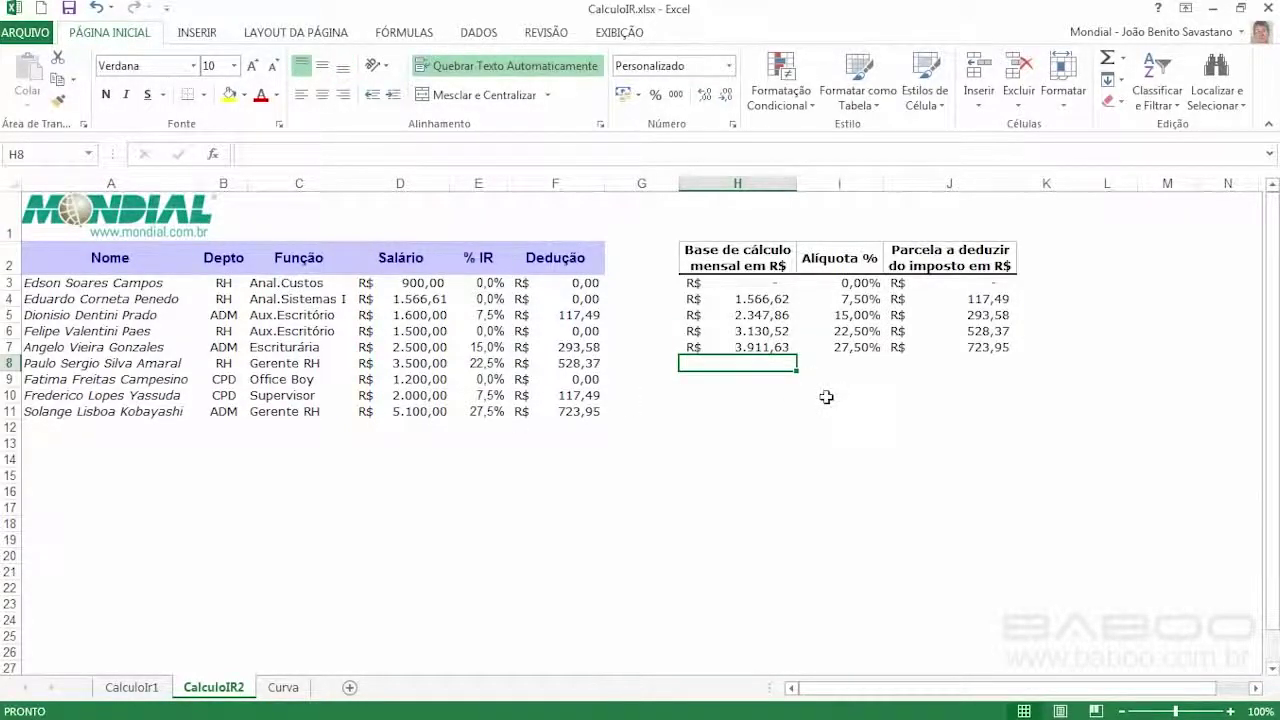
{"action": "type", "text": "5000"}
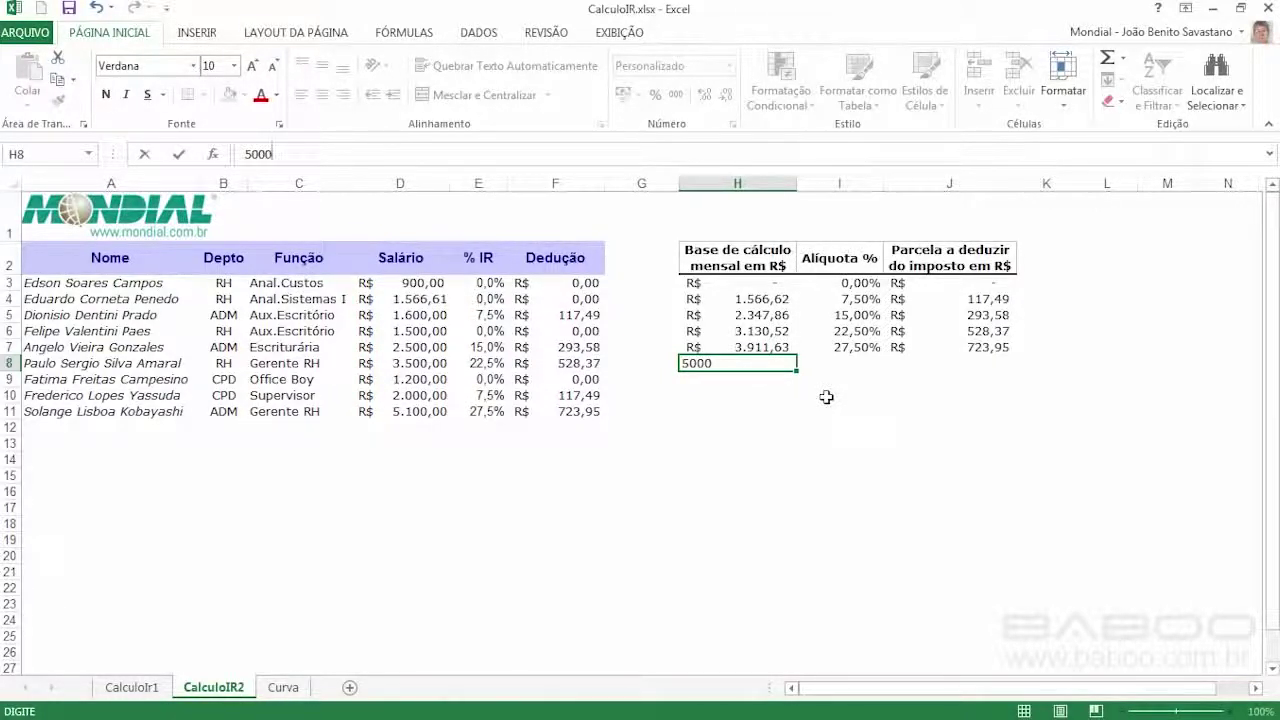
{"action": "key", "text": "Tab"}
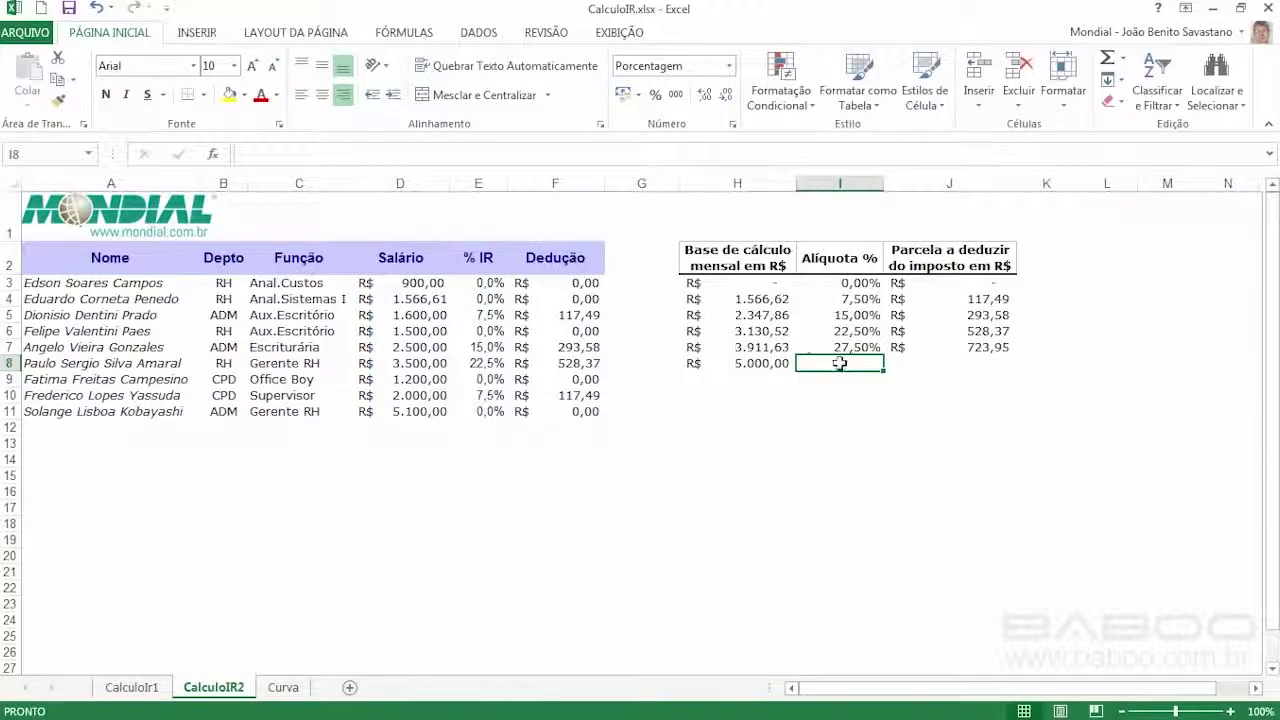
{"action": "type", "text": "3"}
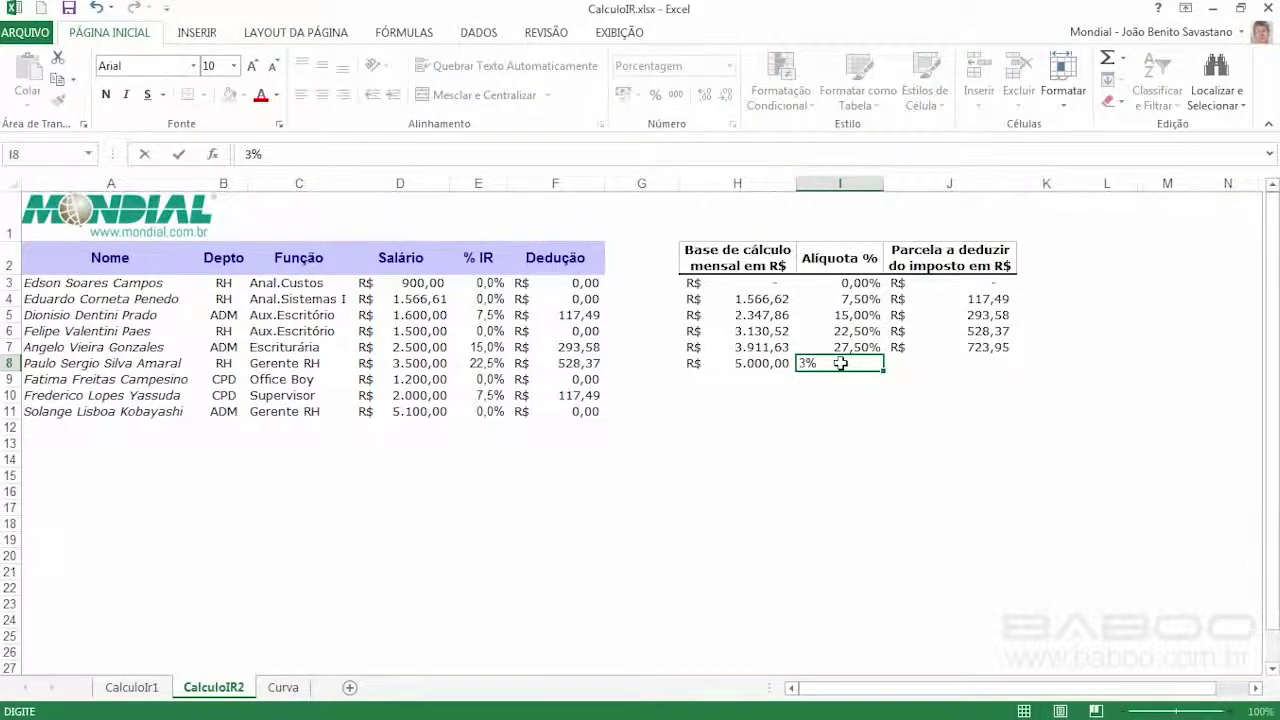
{"action": "type", "text": "5"}
{"action": "key", "text": "Tab"}
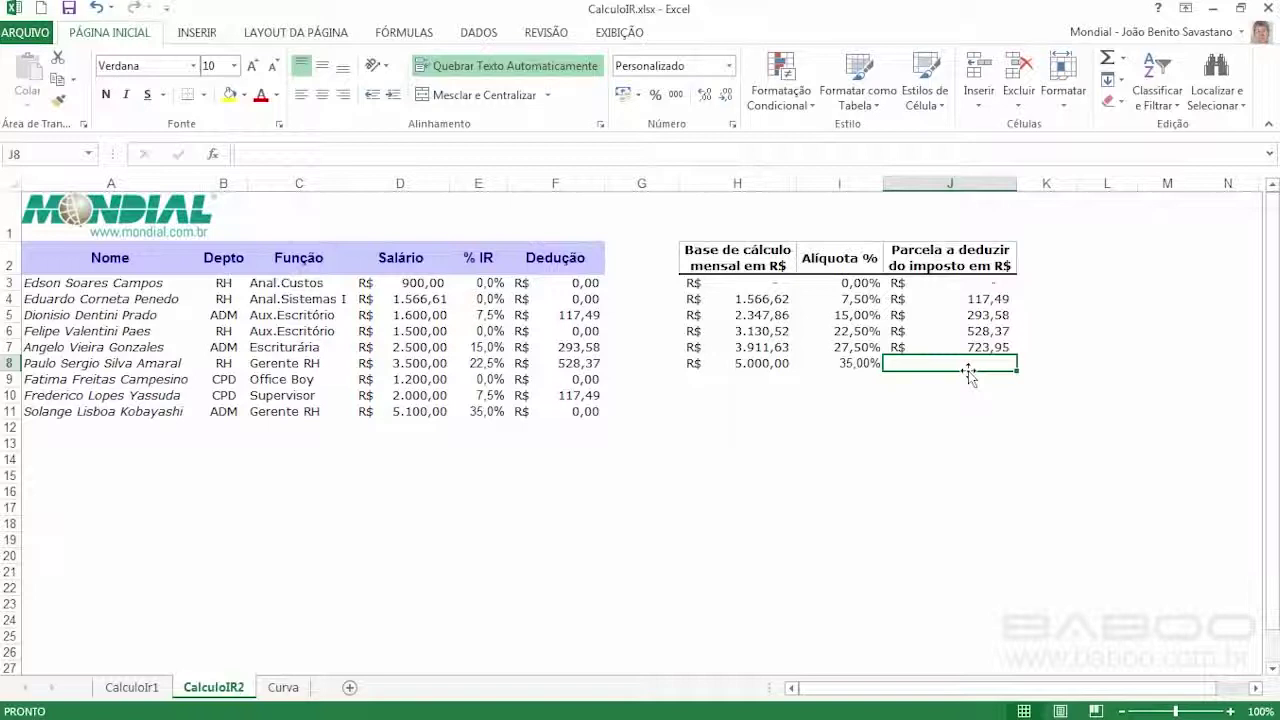
{"action": "type", "text": "900"}
{"action": "key", "text": "ctrl+Return"}
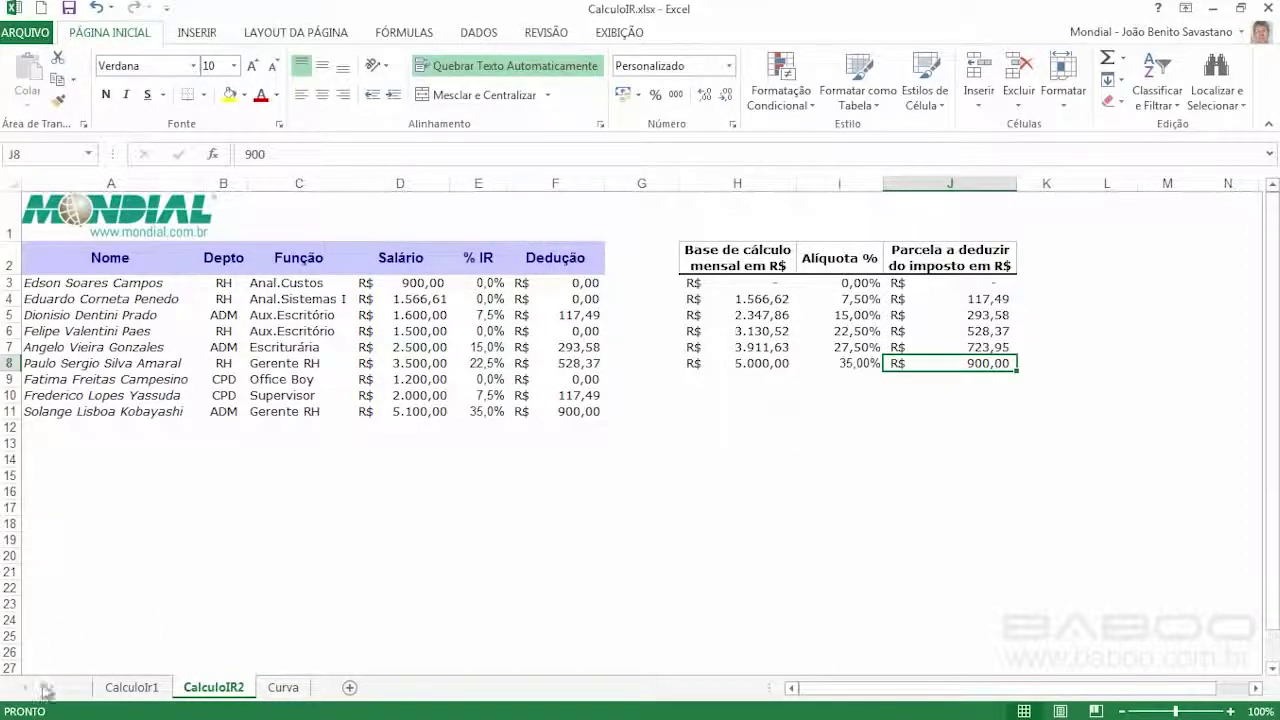
Step: Compare the E11 formulas on CalculoIr1 and CalculoIR2, examining the ranges referenced by the ÍNDICE and CORRESP formula
{"action": "left_click", "coordinate": [135, 688]}
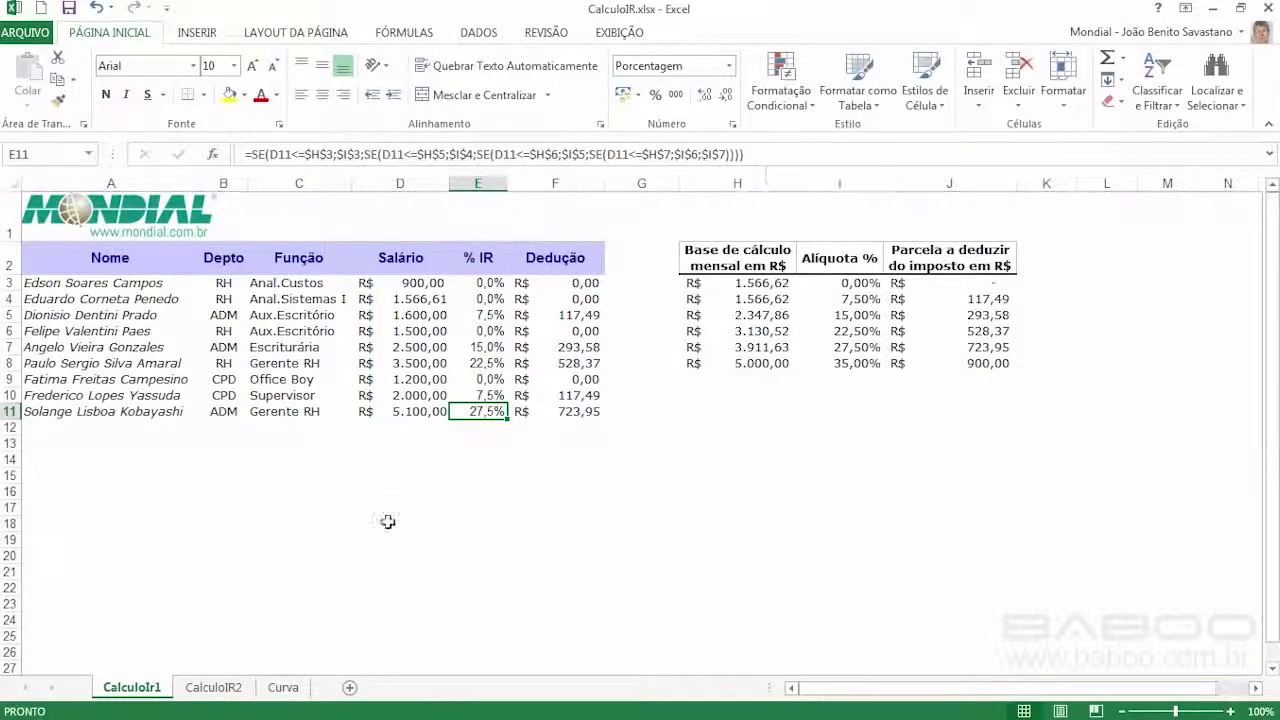
{"action": "left_click", "coordinate": [226, 686]}
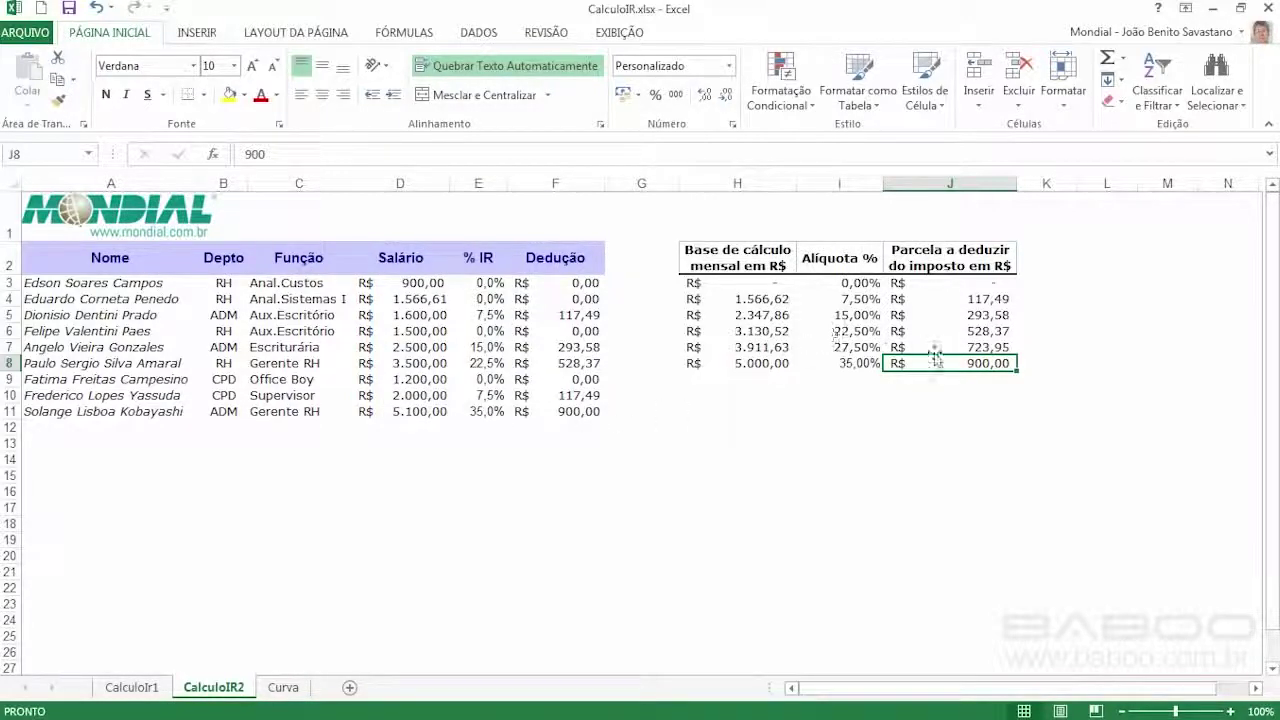
{"action": "left_click", "coordinate": [484, 412]}
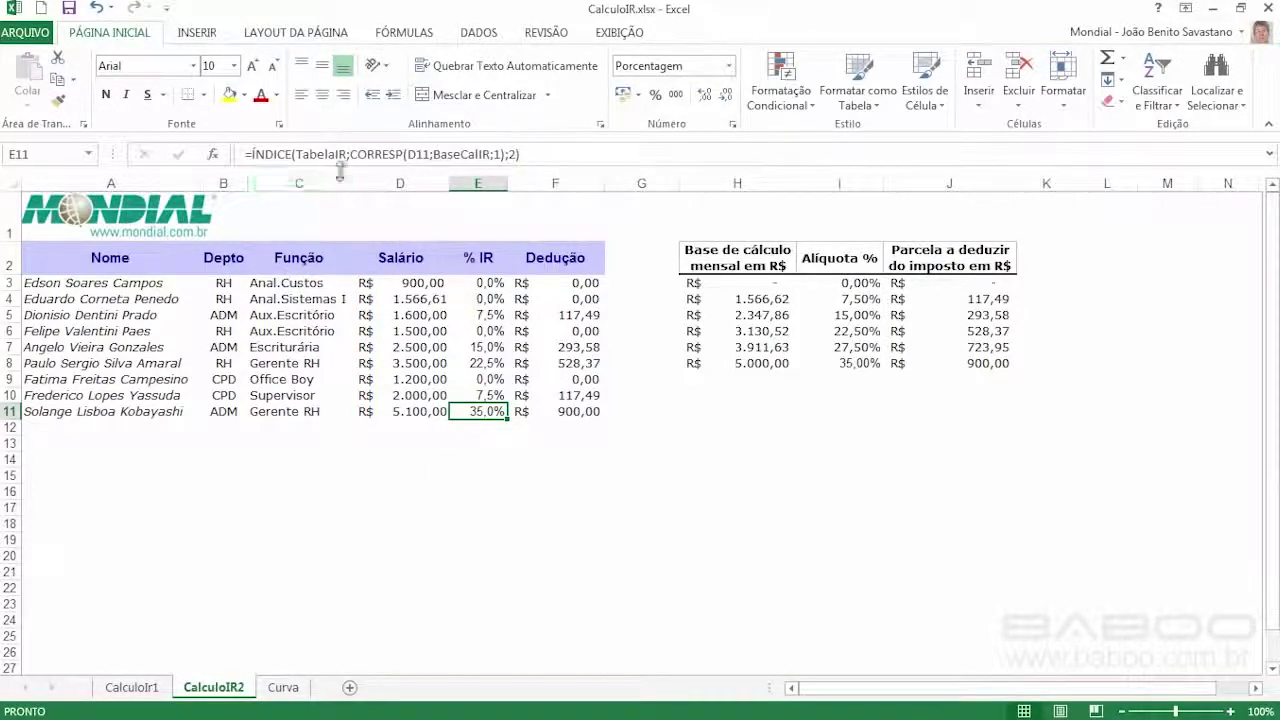
{"action": "left_click", "coordinate": [530, 153]}
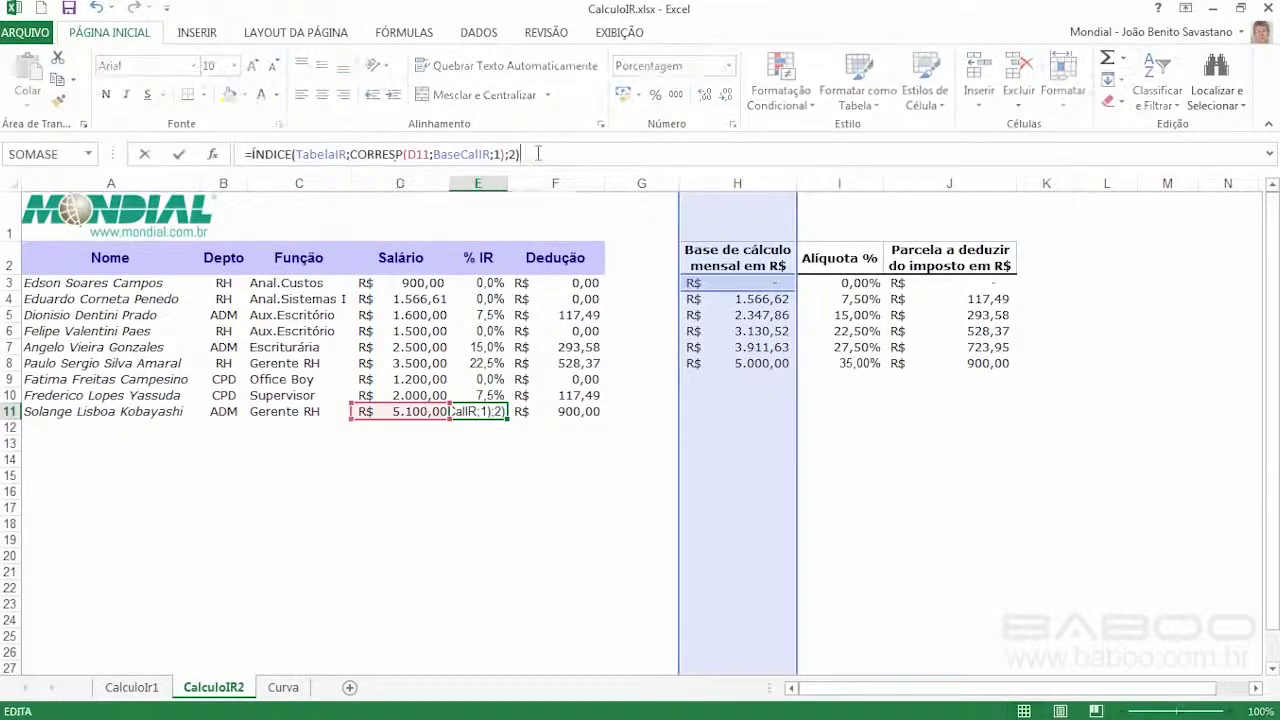
{"action": "left_click", "coordinate": [723, 284]}
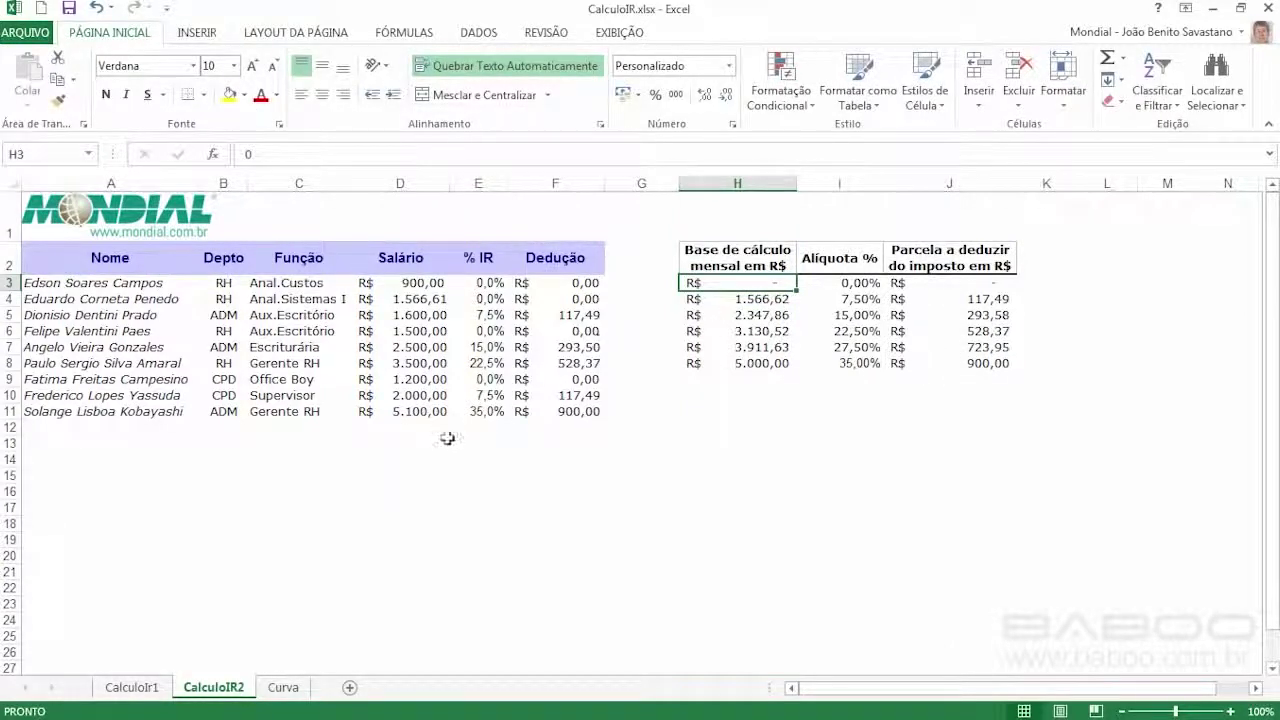
{"action": "left_click", "coordinate": [481, 412]}
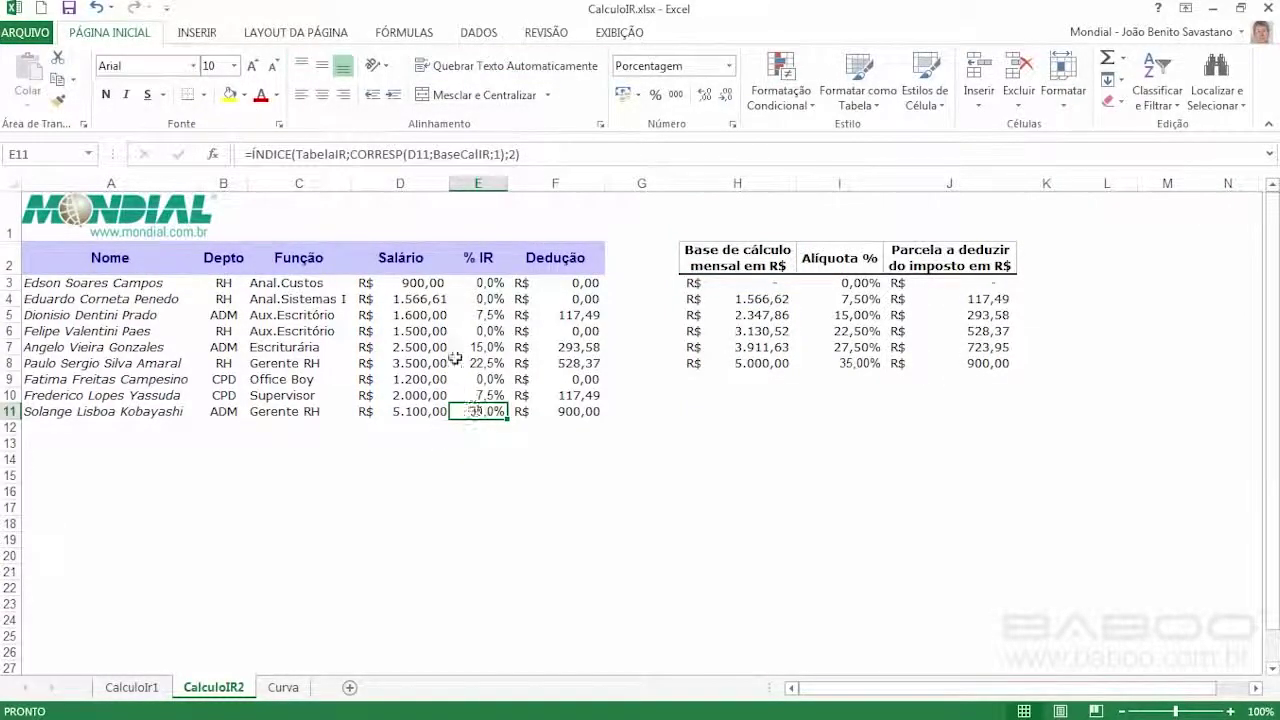
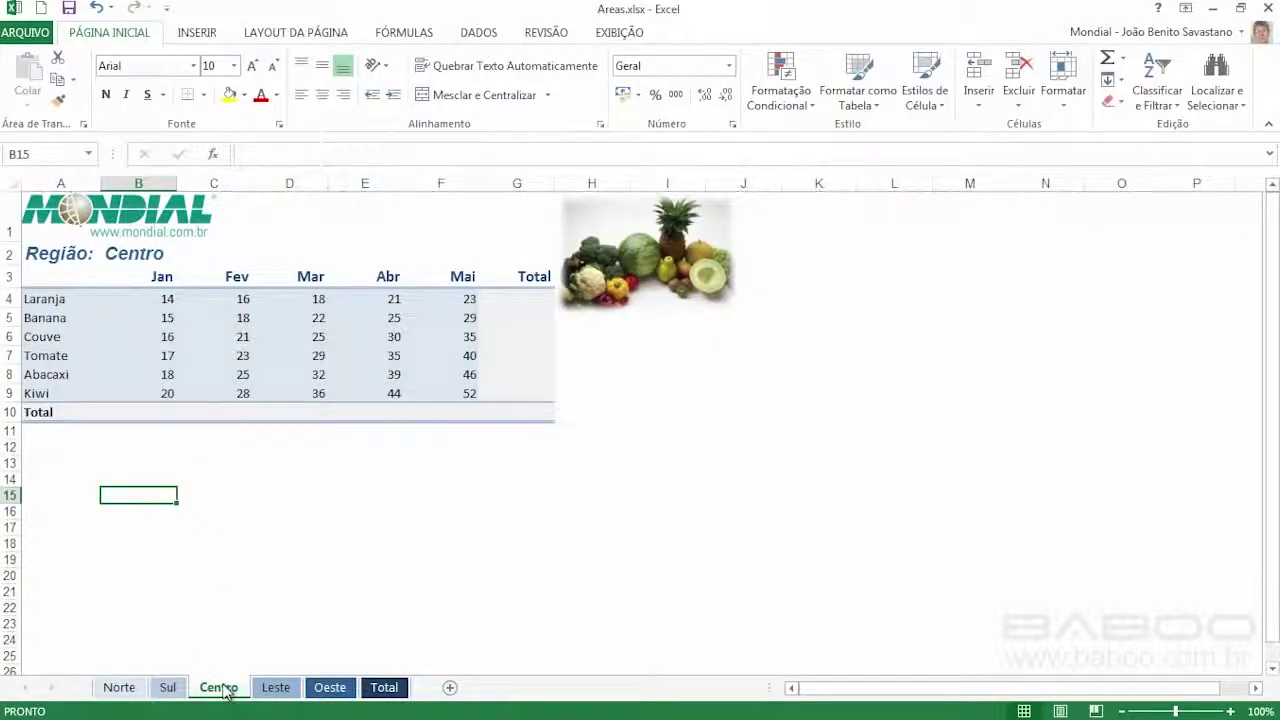
Step: Rename the Centro sheet of the Areas.xlsx workbook as Sudeste
{"action": "double_click", "coordinate": [224, 689]}
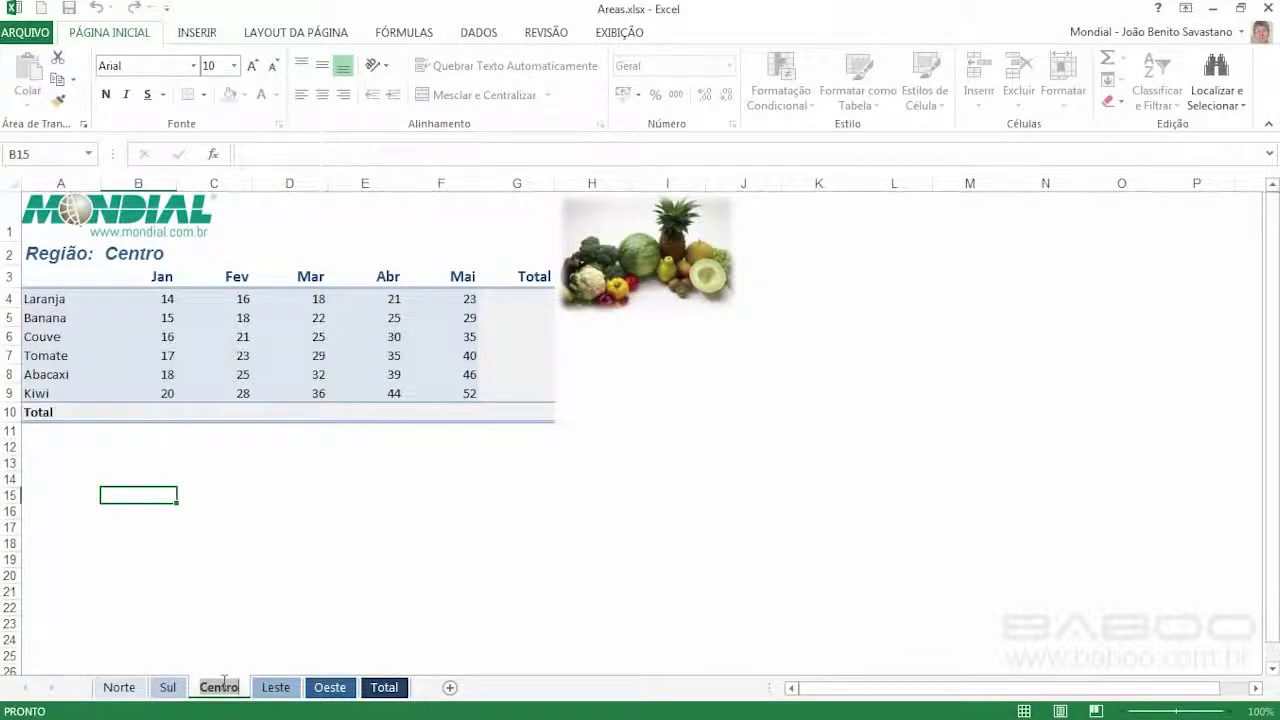
{"action": "type", "text": "Sudeste"}
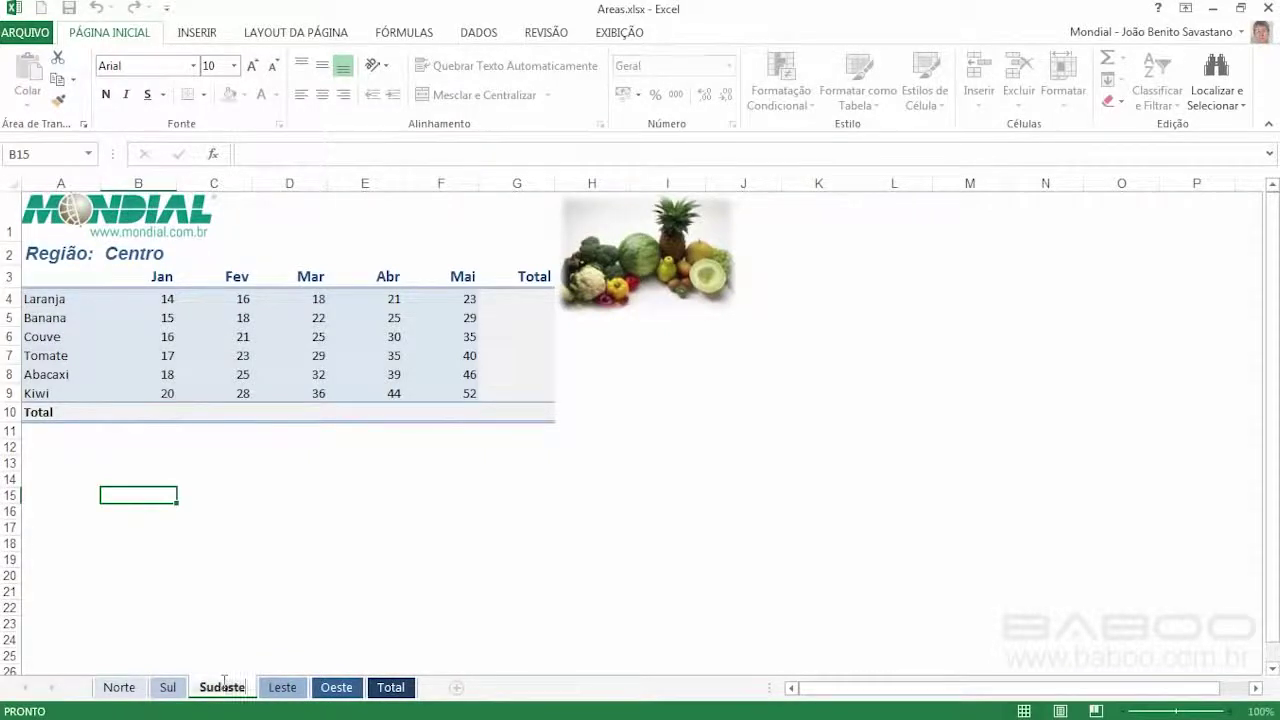
{"action": "key", "text": "Return"}
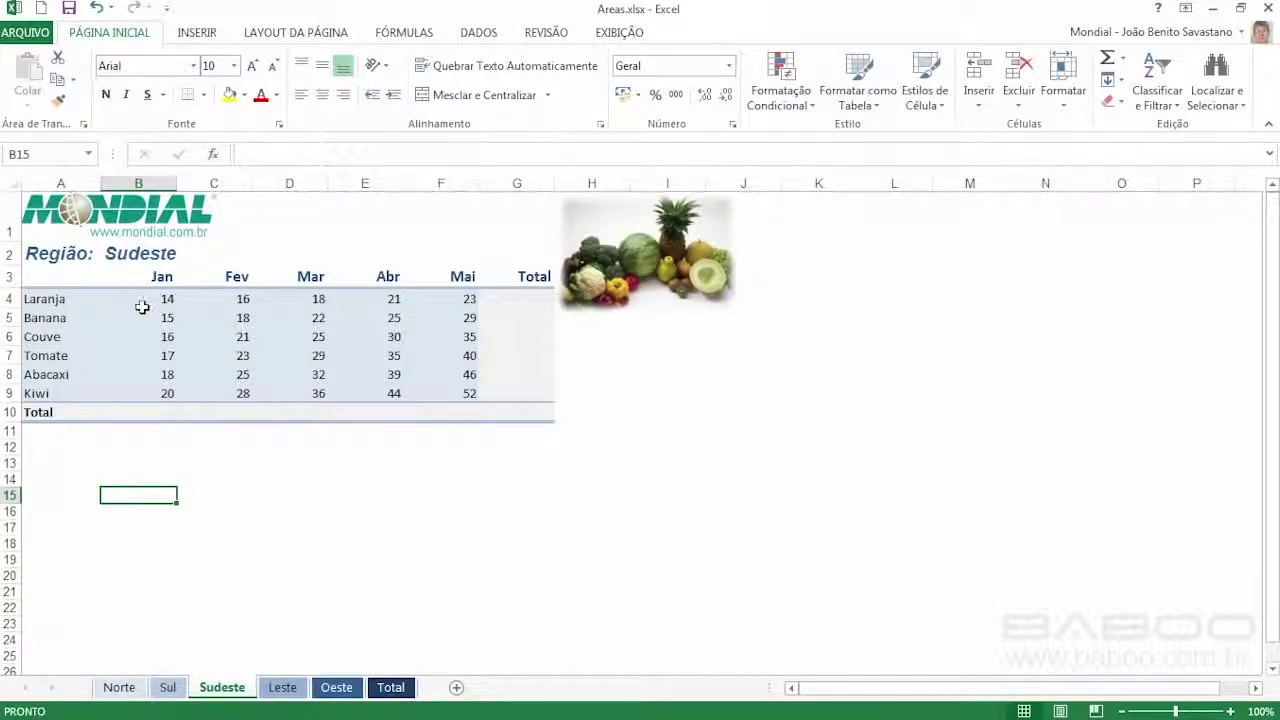
Step: Evaluate the CÉL("filename";A1) part of the B2 formula on the Sudeste sheet, leaving the formula unedited
{"action": "left_click", "coordinate": [138, 253]}
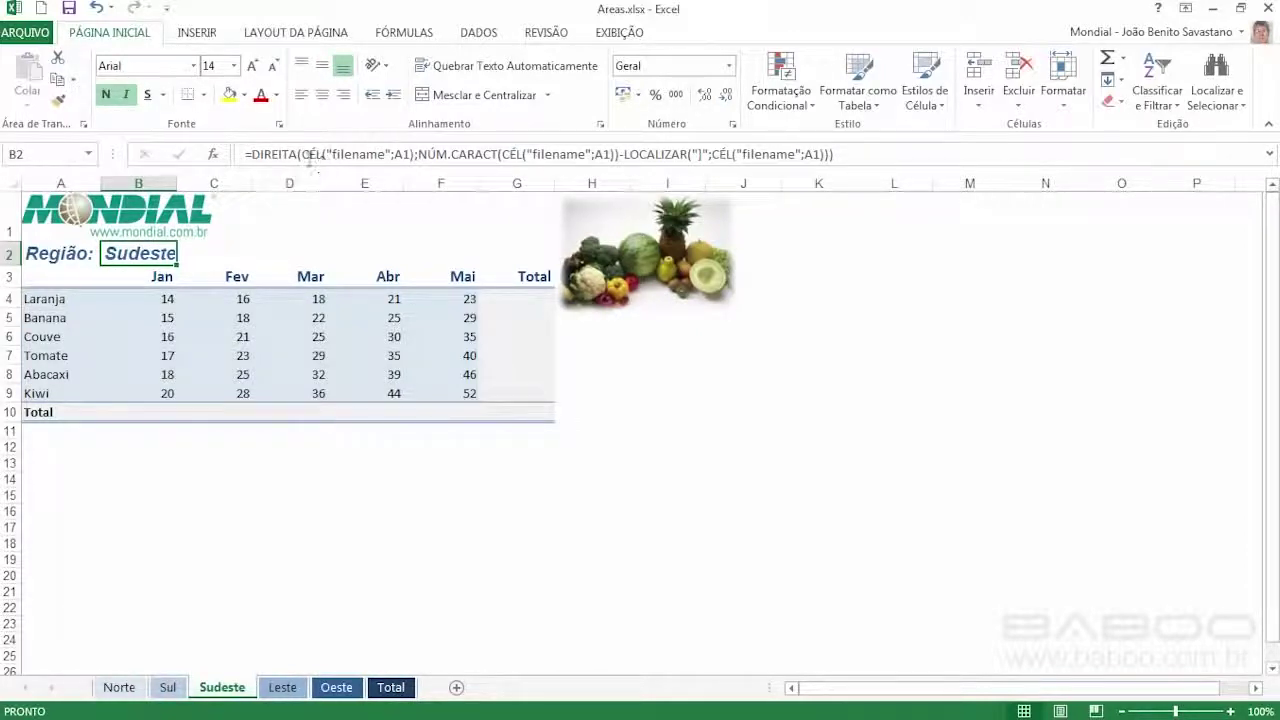
{"action": "left_click_drag", "start_coordinate": [302, 154], "coordinate": [414, 154]}
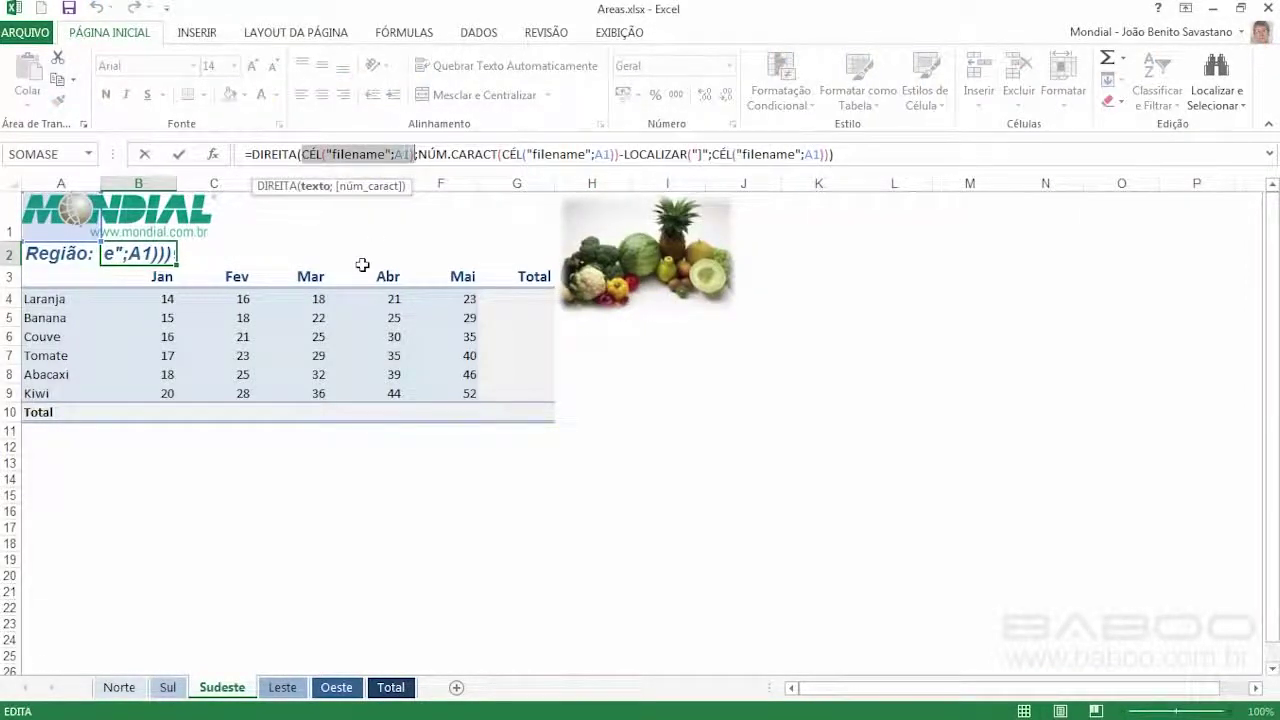
{"action": "key", "text": "F9"}
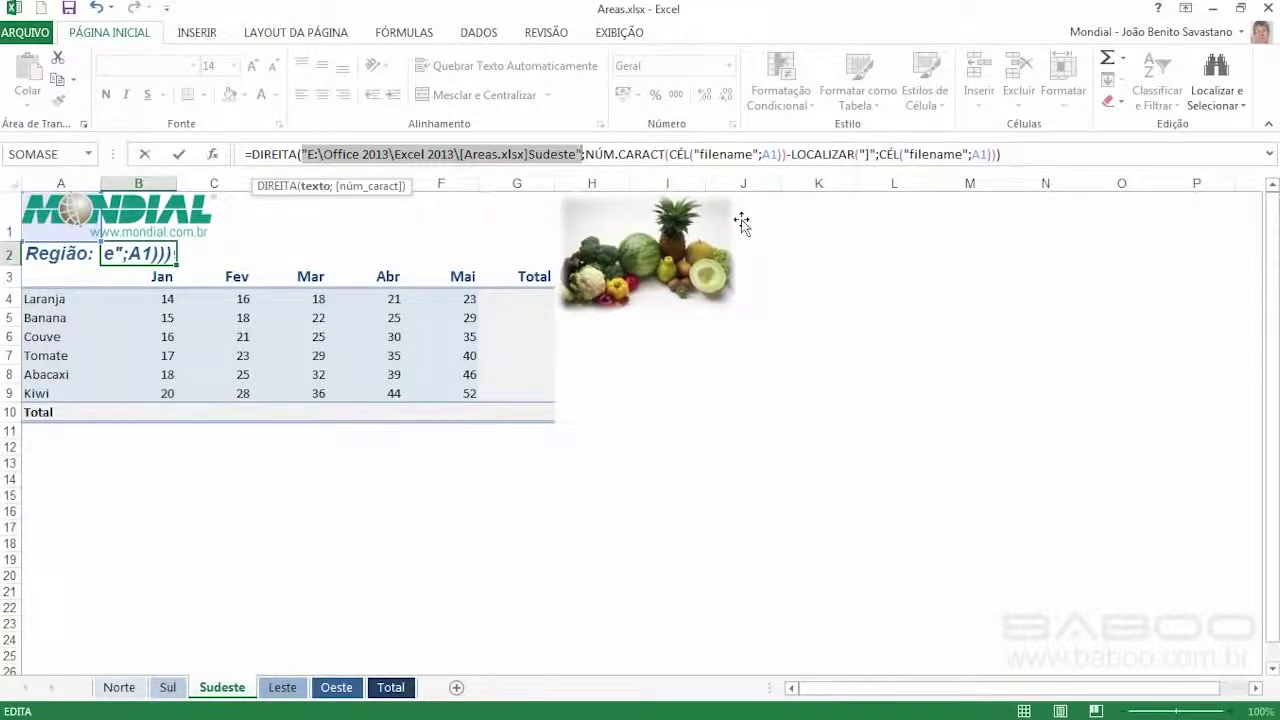
{"action": "key", "text": "Escape"}
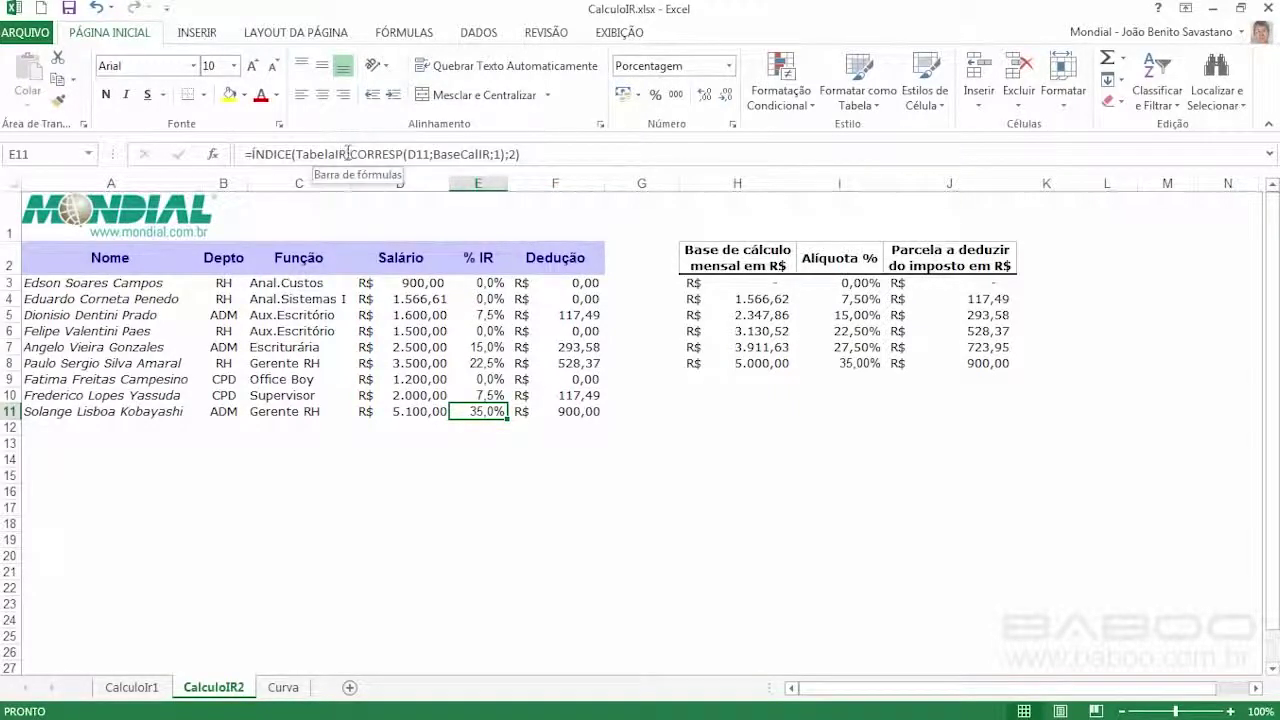
Step: In CalculoIR.xlsx, examine the DESLOC definitions of the BaseCalIR and TabelaIR names and the table range TabelaIR covers
{"action": "left_click_drag", "start_coordinate": [690, 284], "coordinate": [1002, 366]}
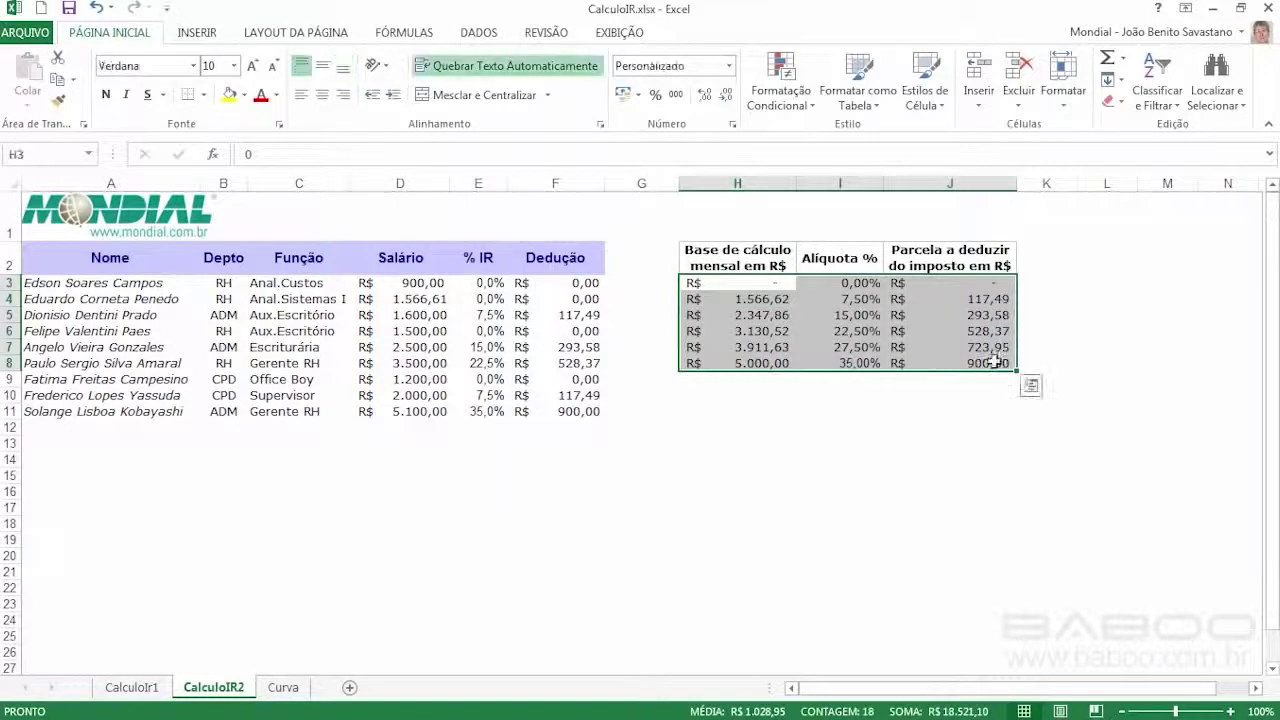
{"action": "left_click", "coordinate": [764, 382]}
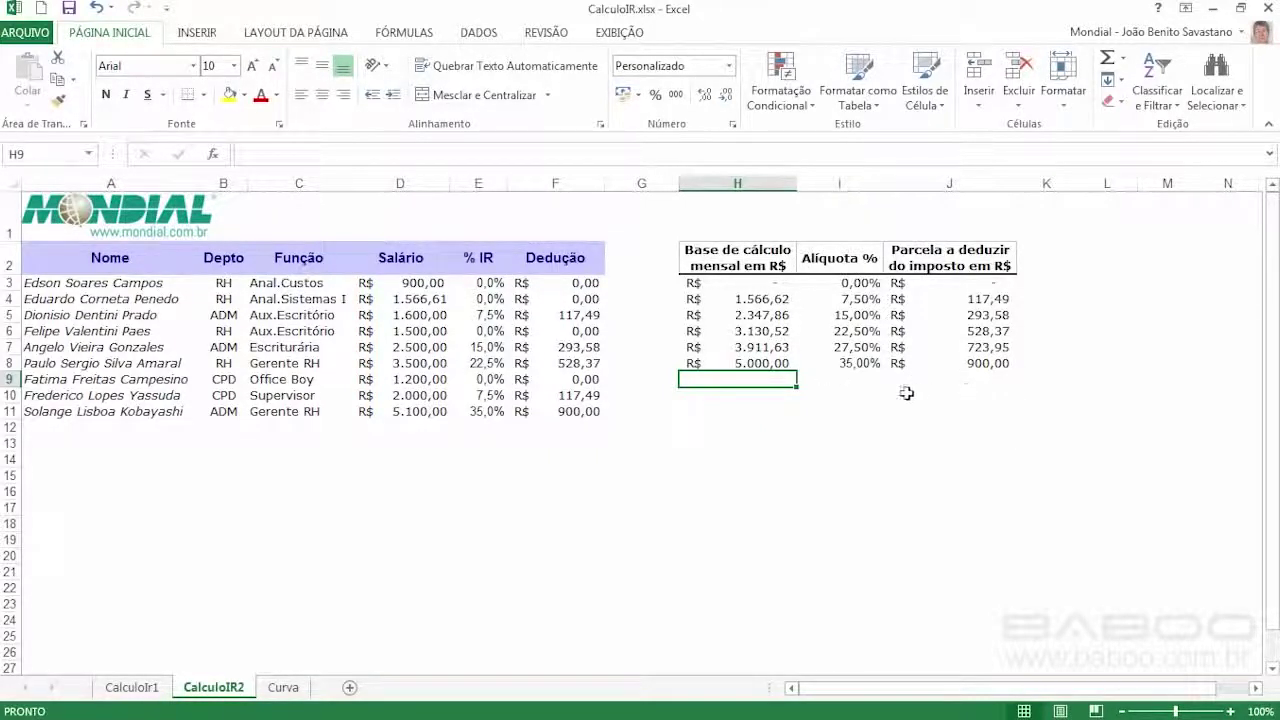
{"action": "left_click", "coordinate": [412, 34]}
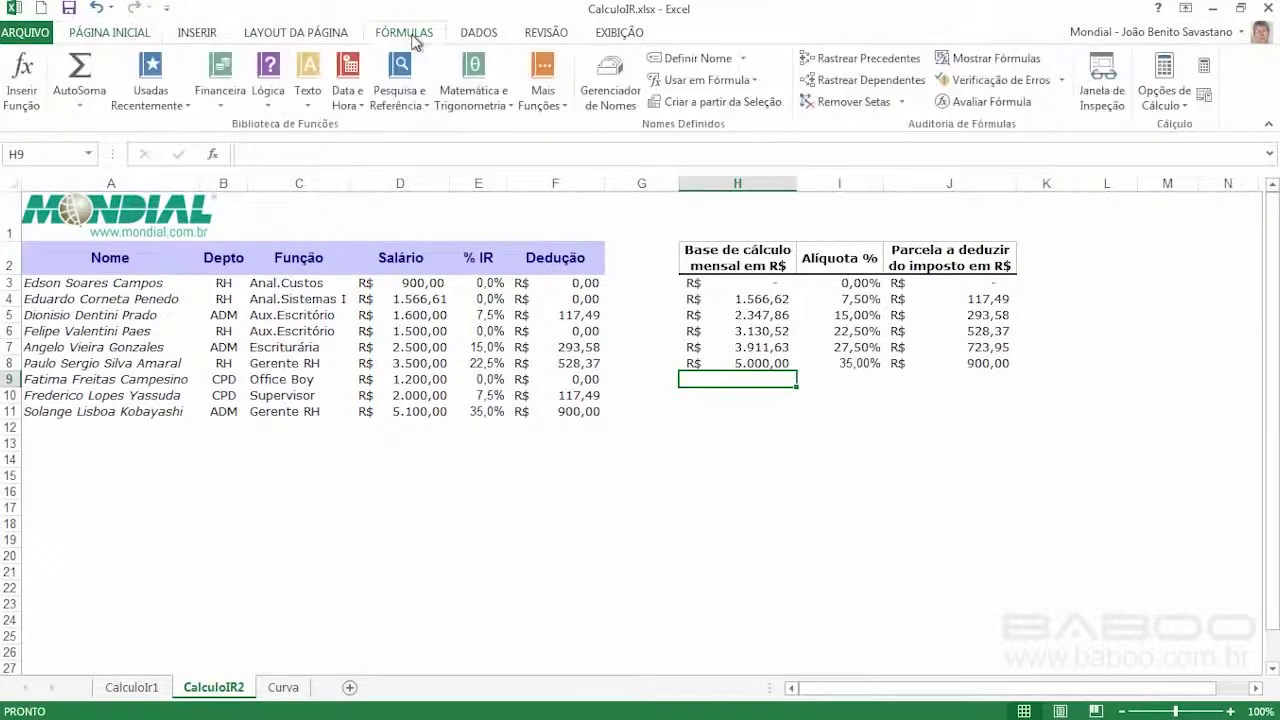
{"action": "left_click", "coordinate": [620, 70]}
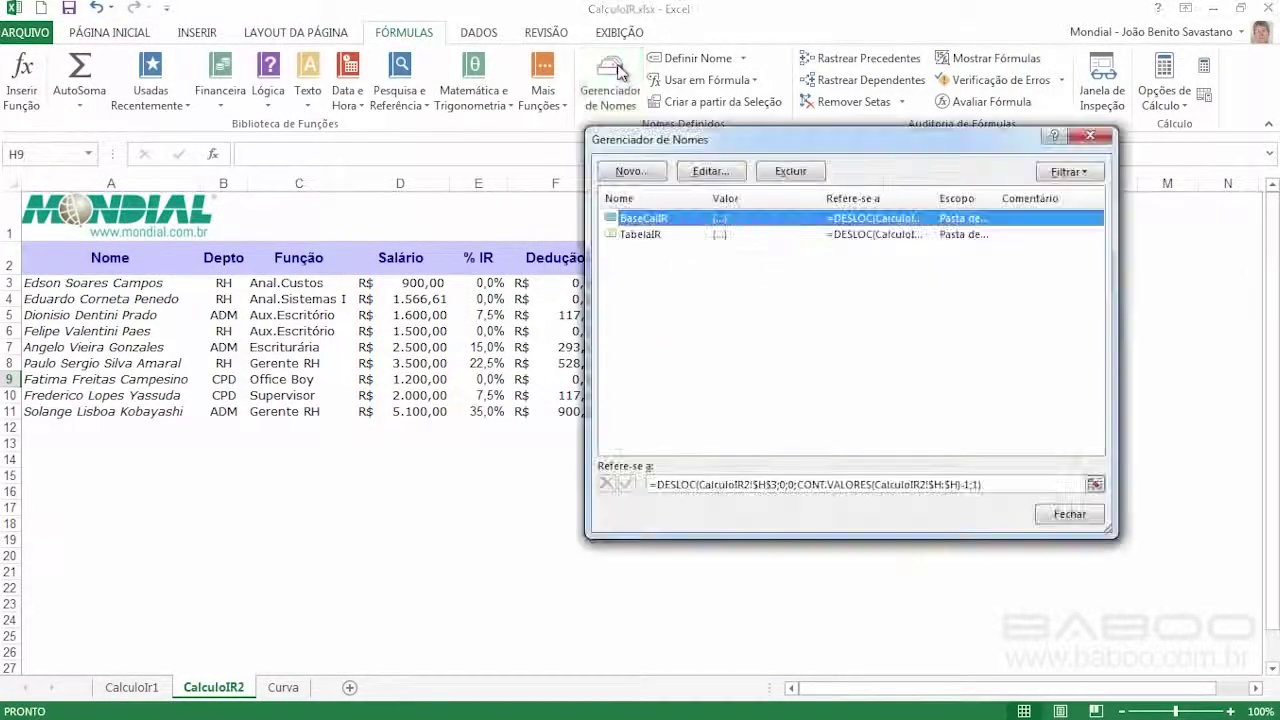
{"action": "left_click", "coordinate": [651, 238]}
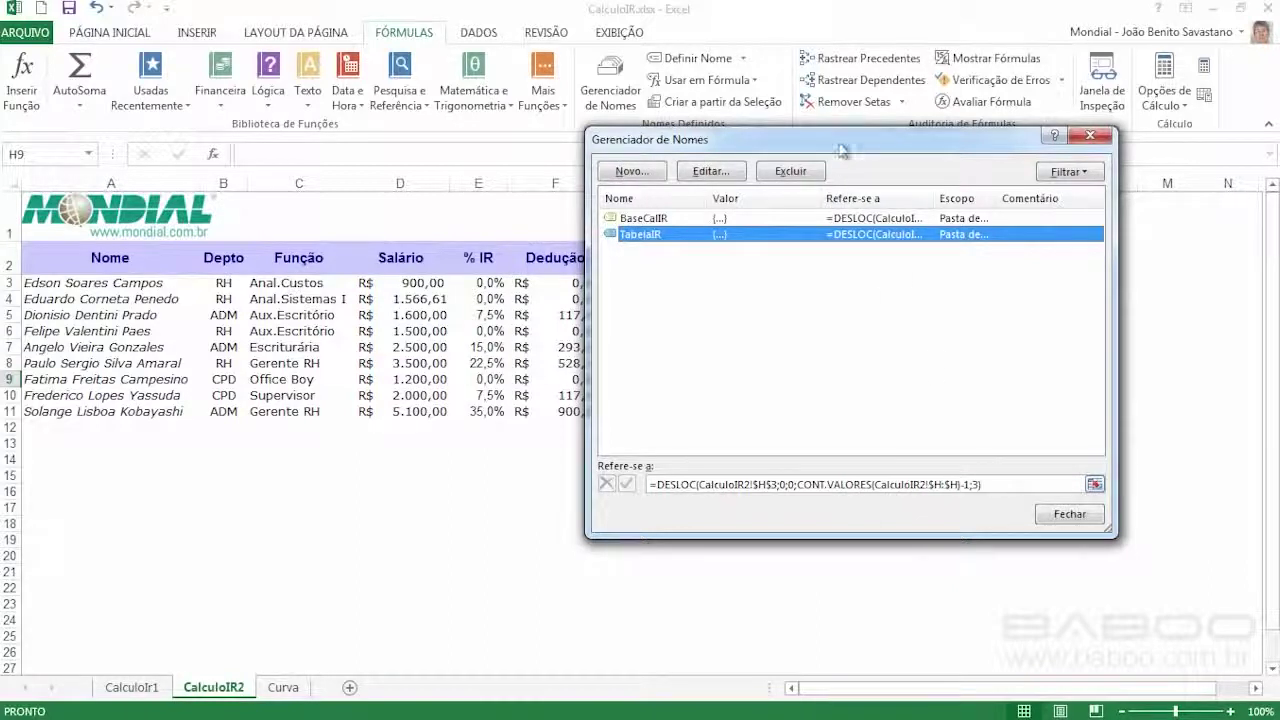
{"action": "left_click", "coordinate": [1095, 484]}
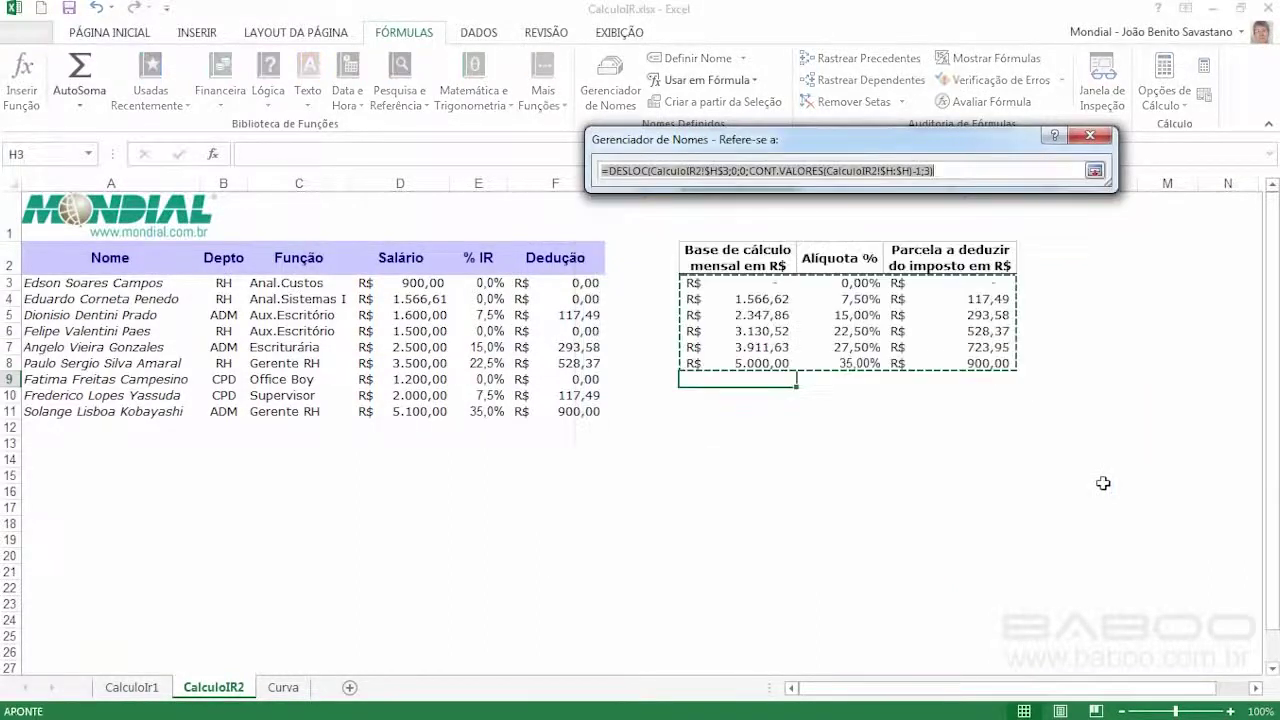
{"action": "left_click", "coordinate": [955, 172]}
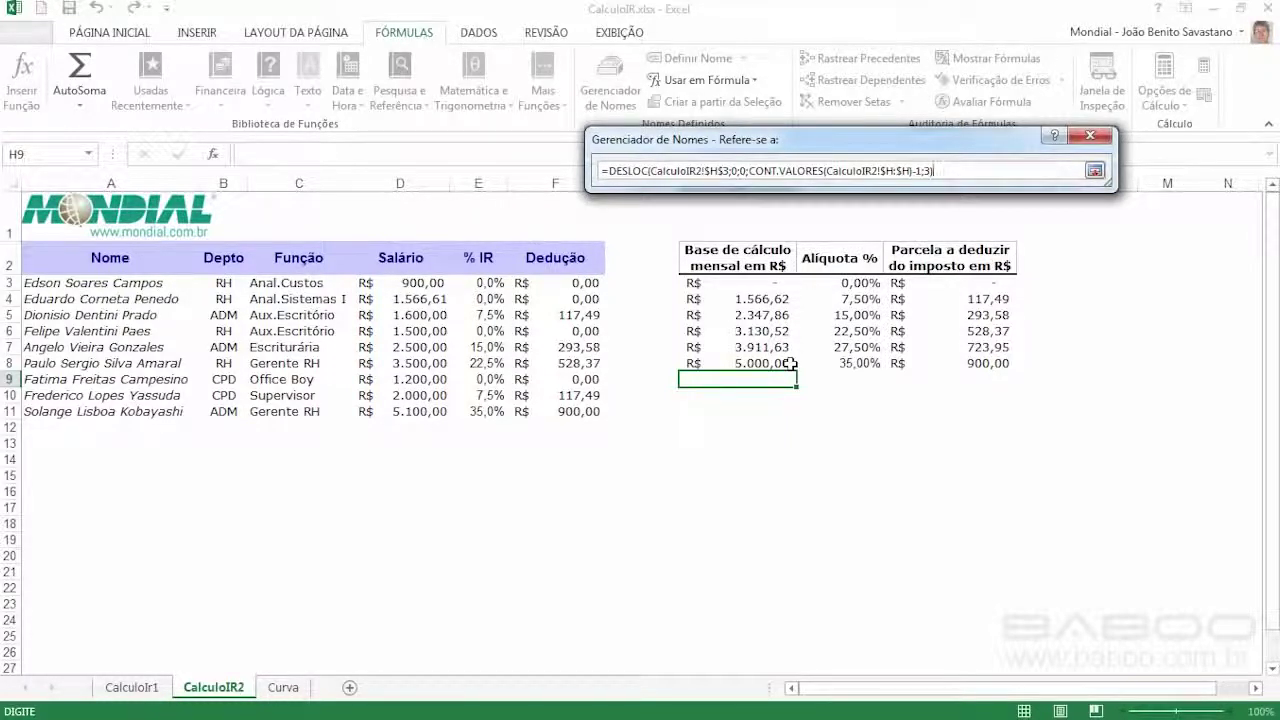
{"action": "key", "text": "Return"}
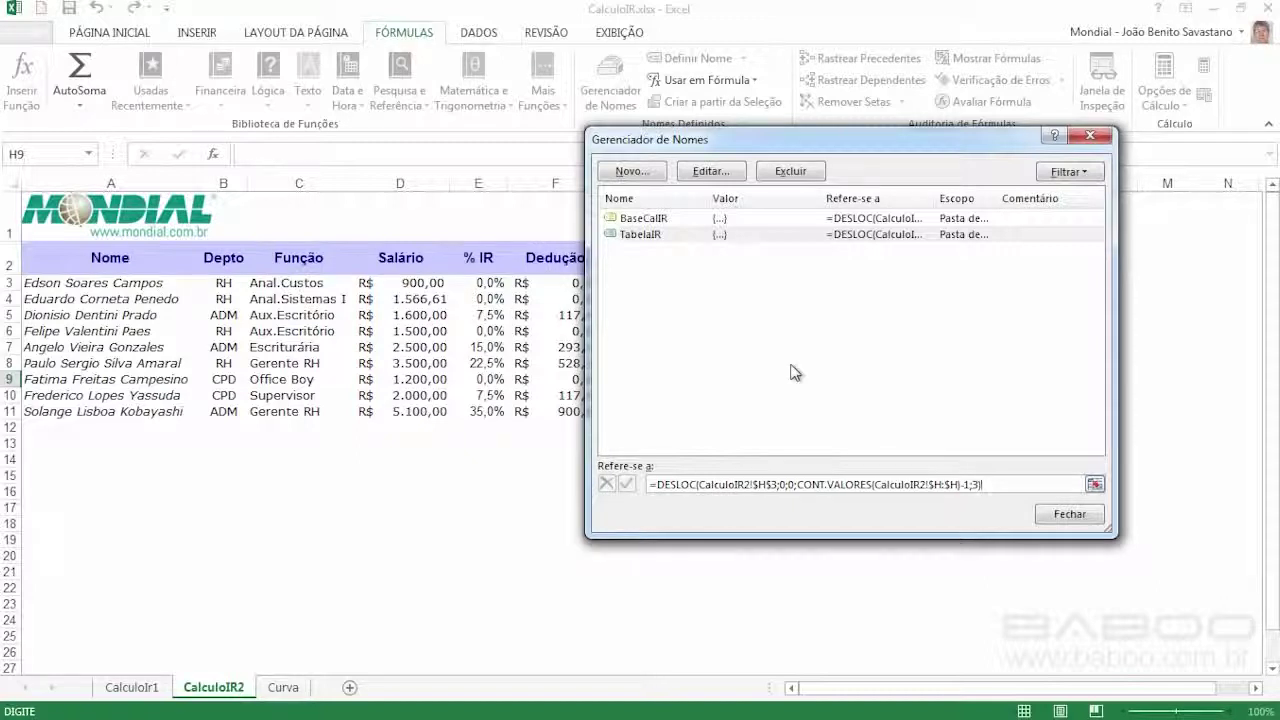
{"action": "key", "text": "Return"}
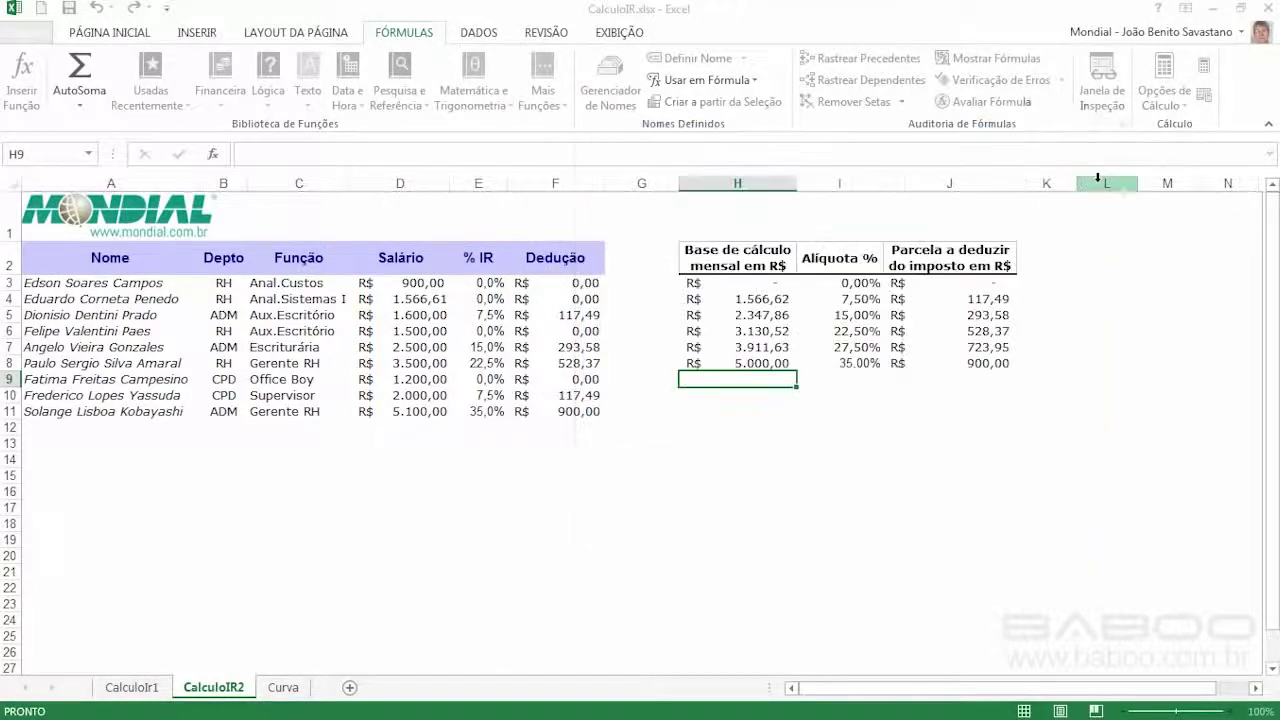
{"action": "key", "text": "Escape"}
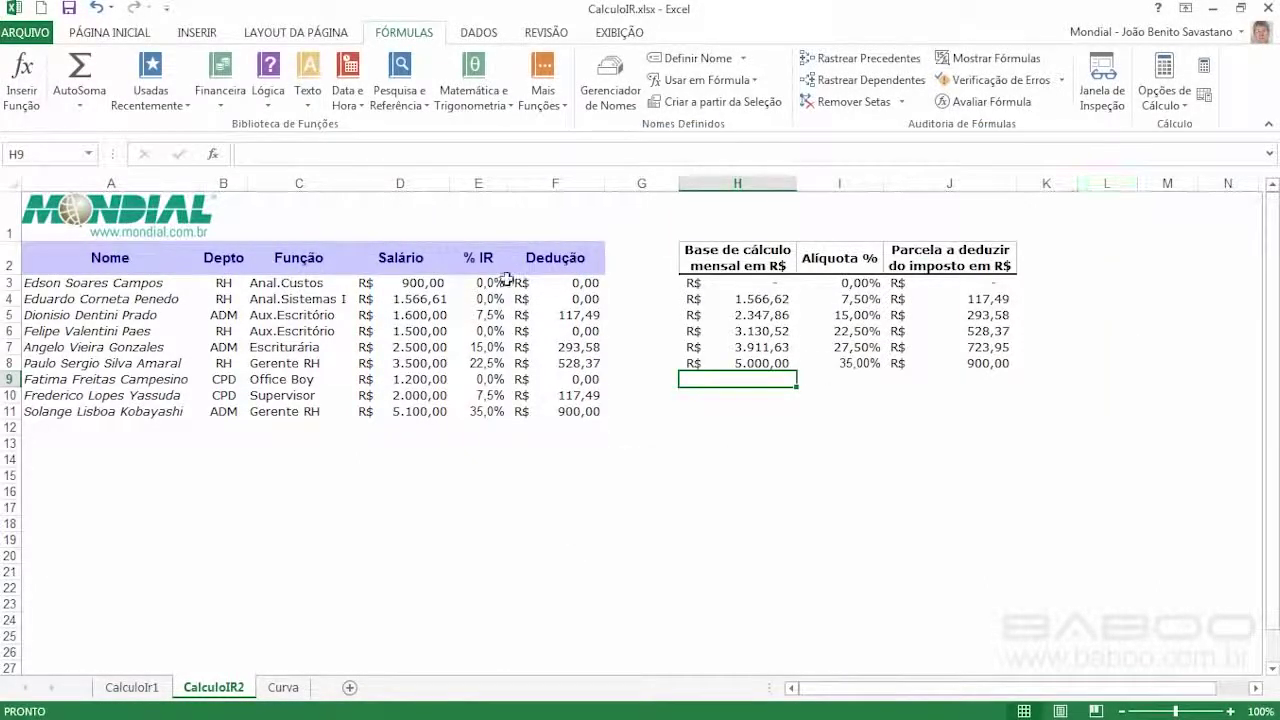
Step: Switch to the PowerPoint slide show and open the Um Exemplo link on the Range Dinâmica slide
{"action": "mouse_move", "coordinate": [243, 710]}
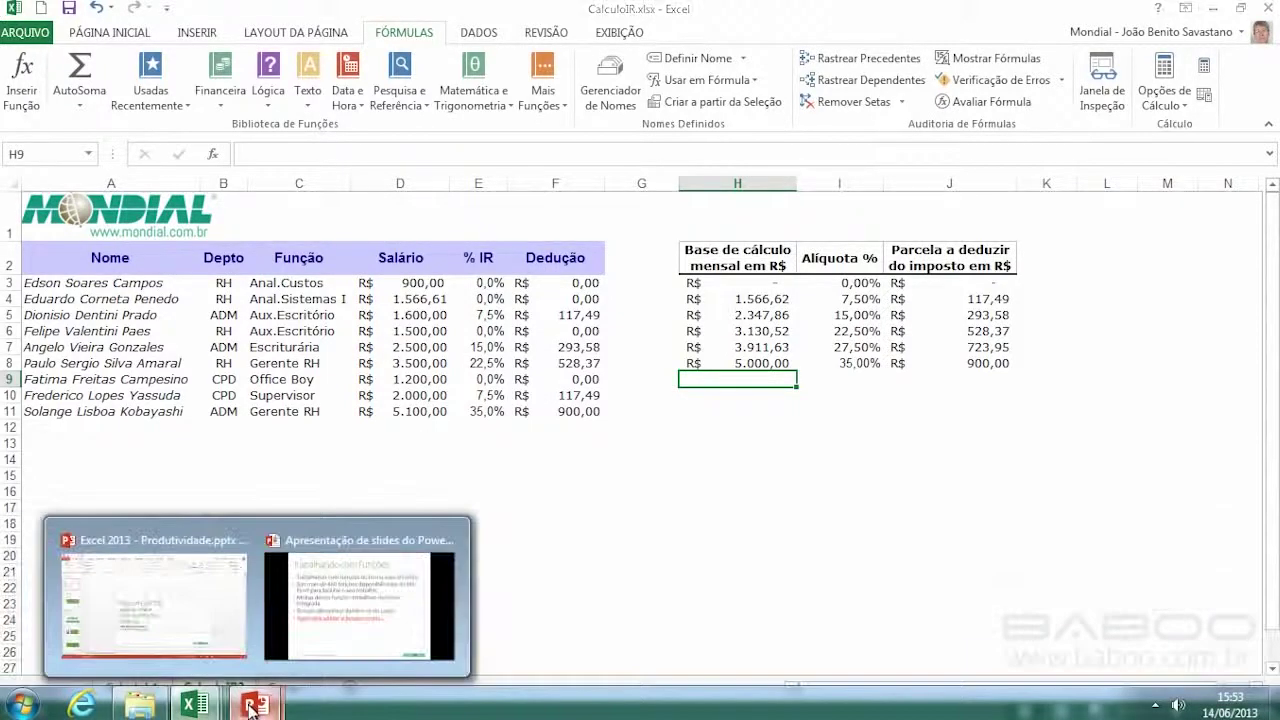
{"action": "left_click", "coordinate": [345, 625]}
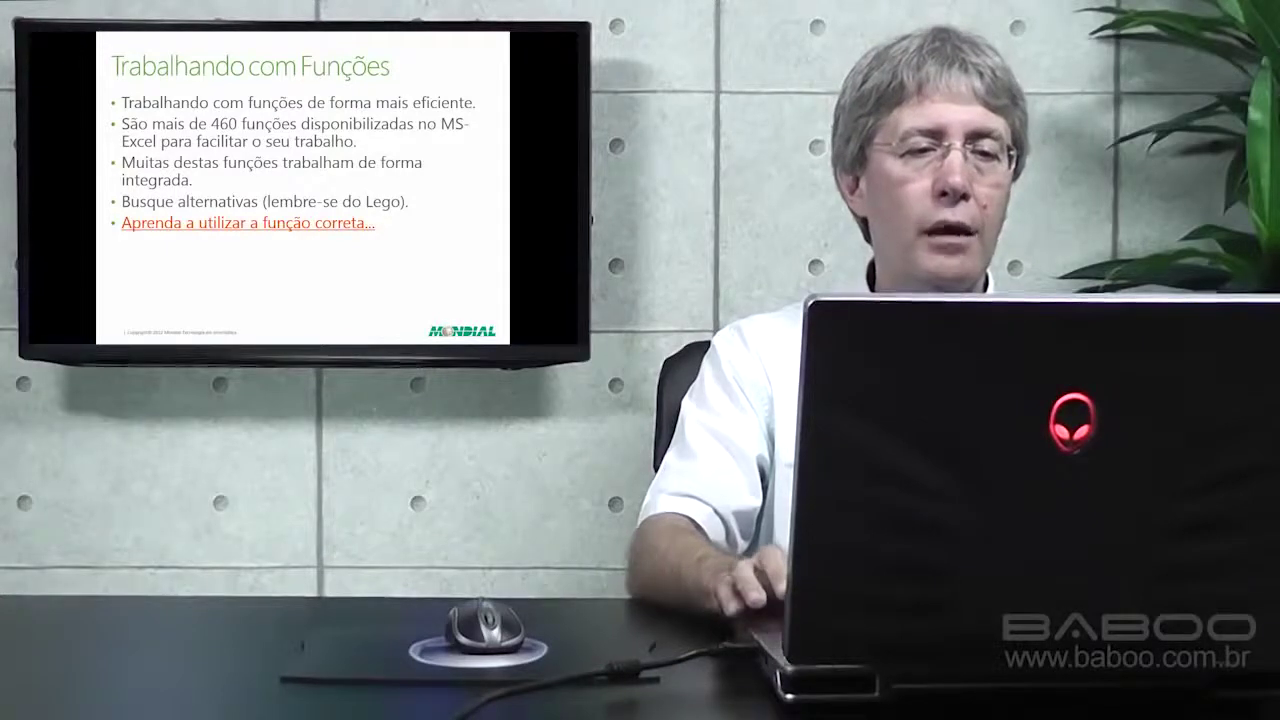
{"action": "key", "text": "Right"}
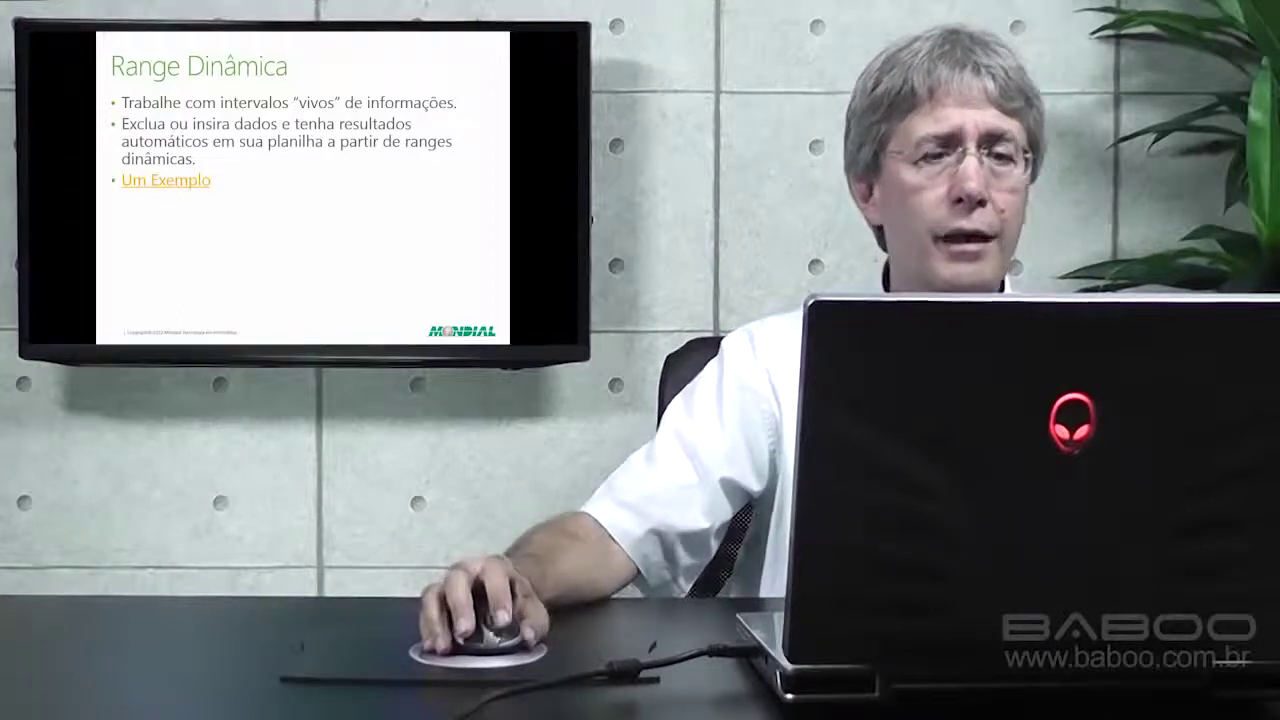
{"action": "left_click", "coordinate": [185, 181]}
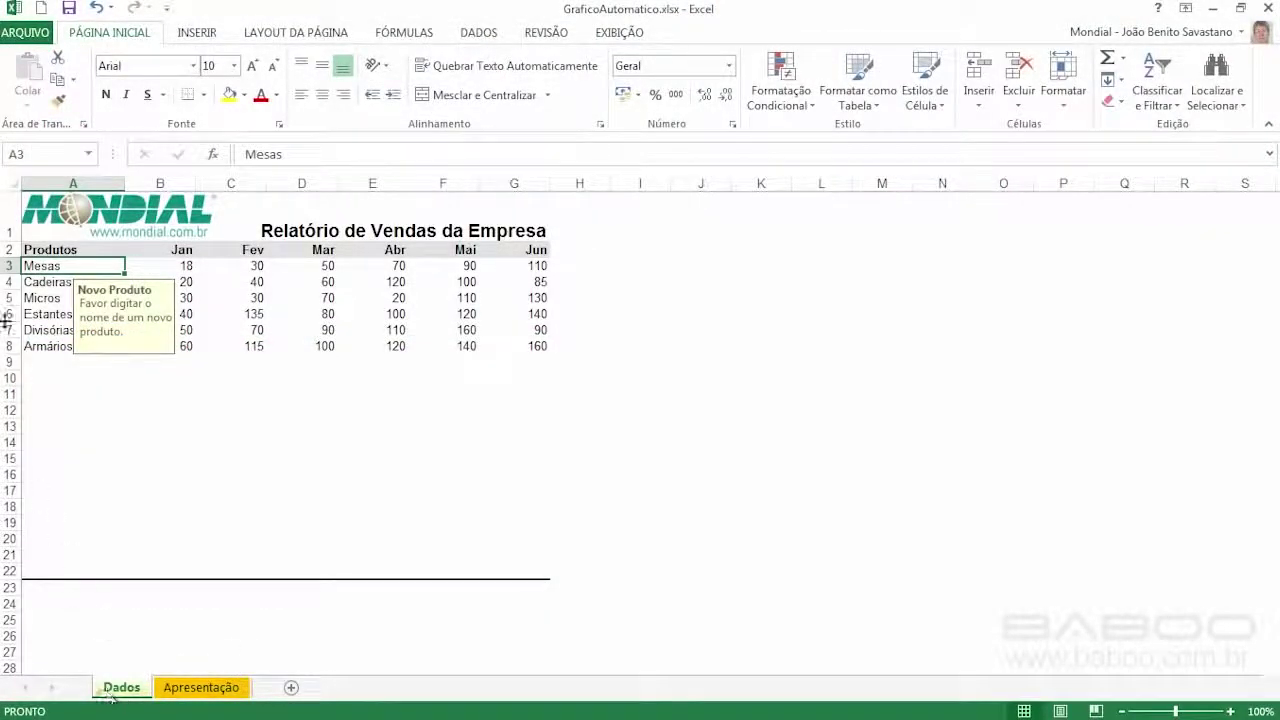
Step: Select Armários as the product to chart on the Apresentação sheet of GraficoAutomatico.xlsx
{"action": "left_click", "coordinate": [88, 390]}
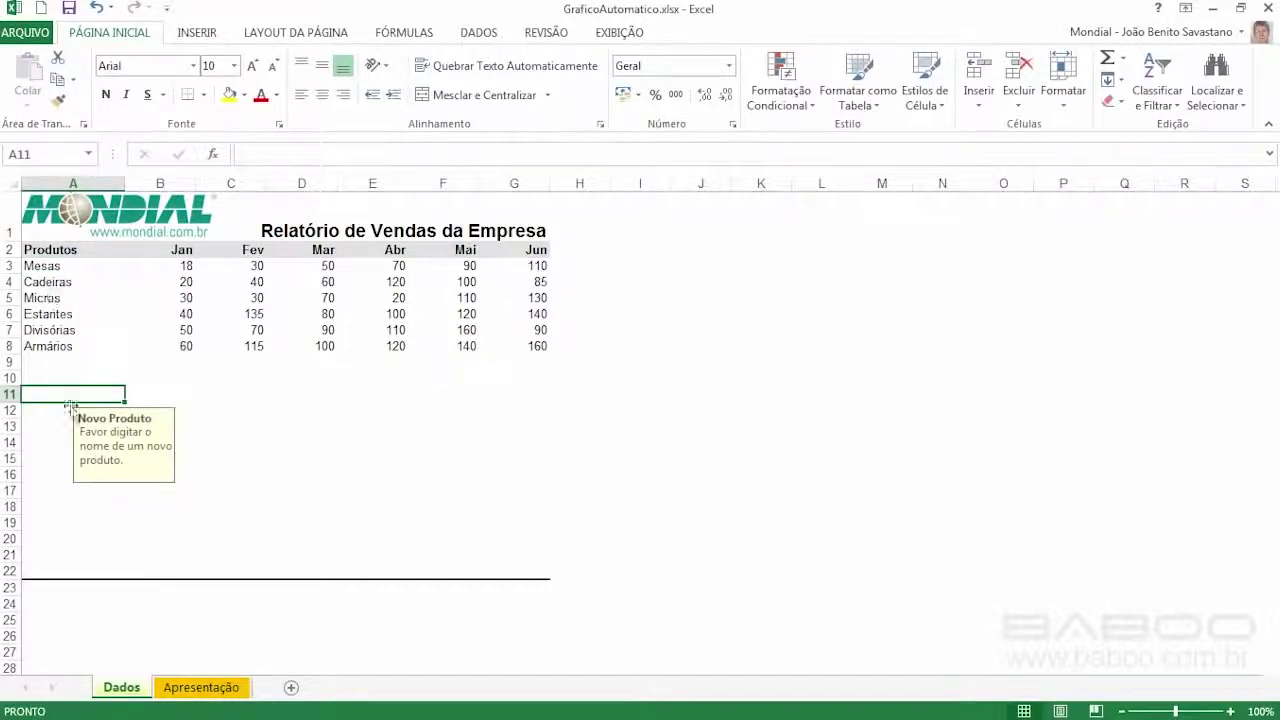
{"action": "left_click", "coordinate": [226, 689]}
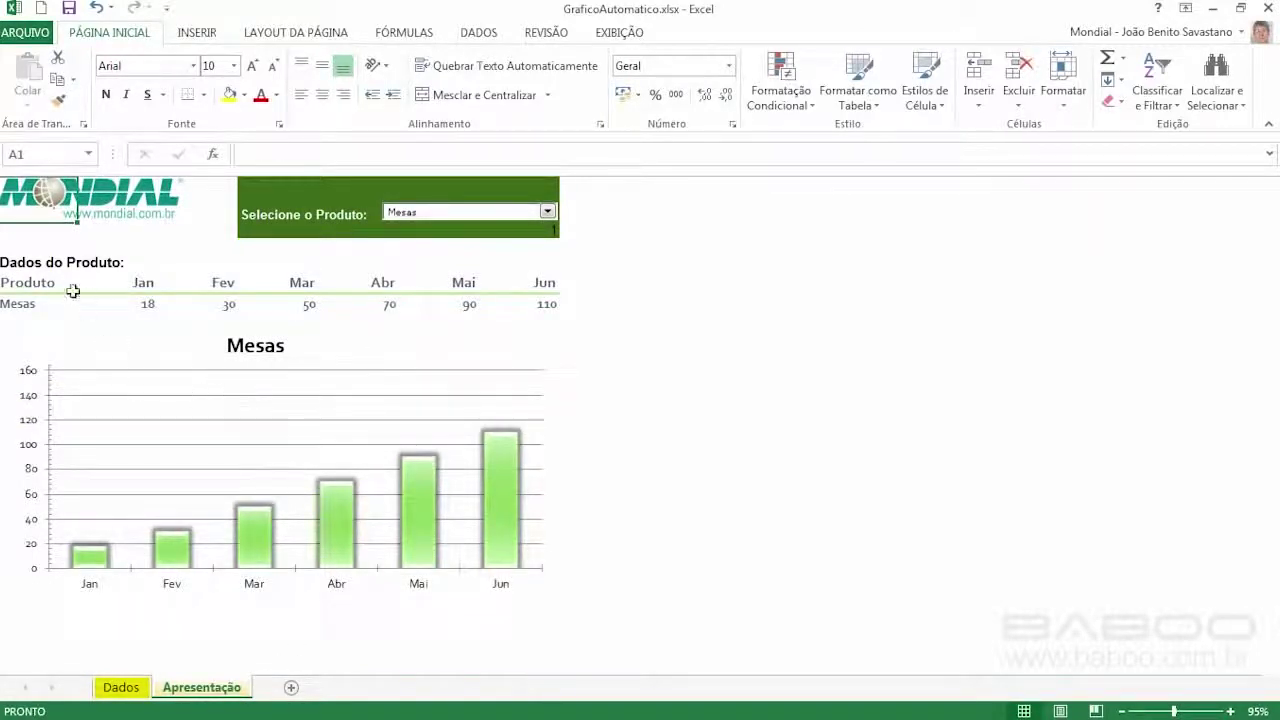
{"action": "left_click", "coordinate": [548, 213]}
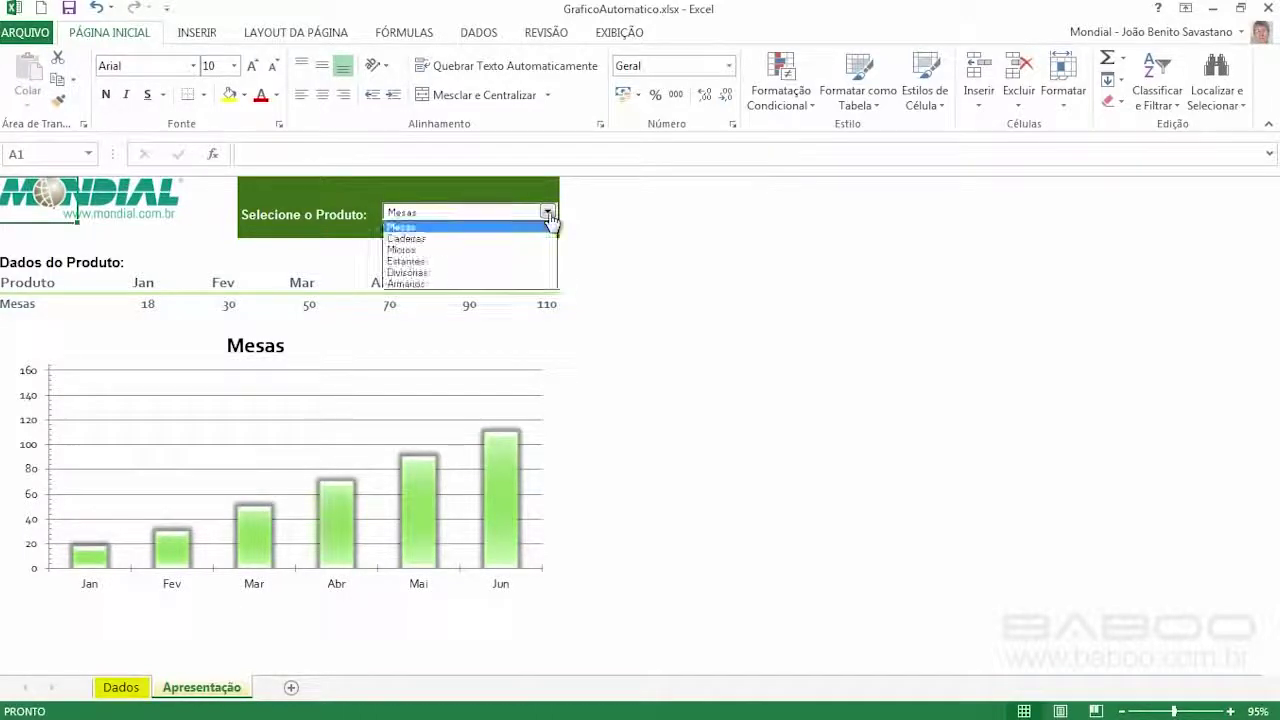
{"action": "left_click", "coordinate": [502, 289]}
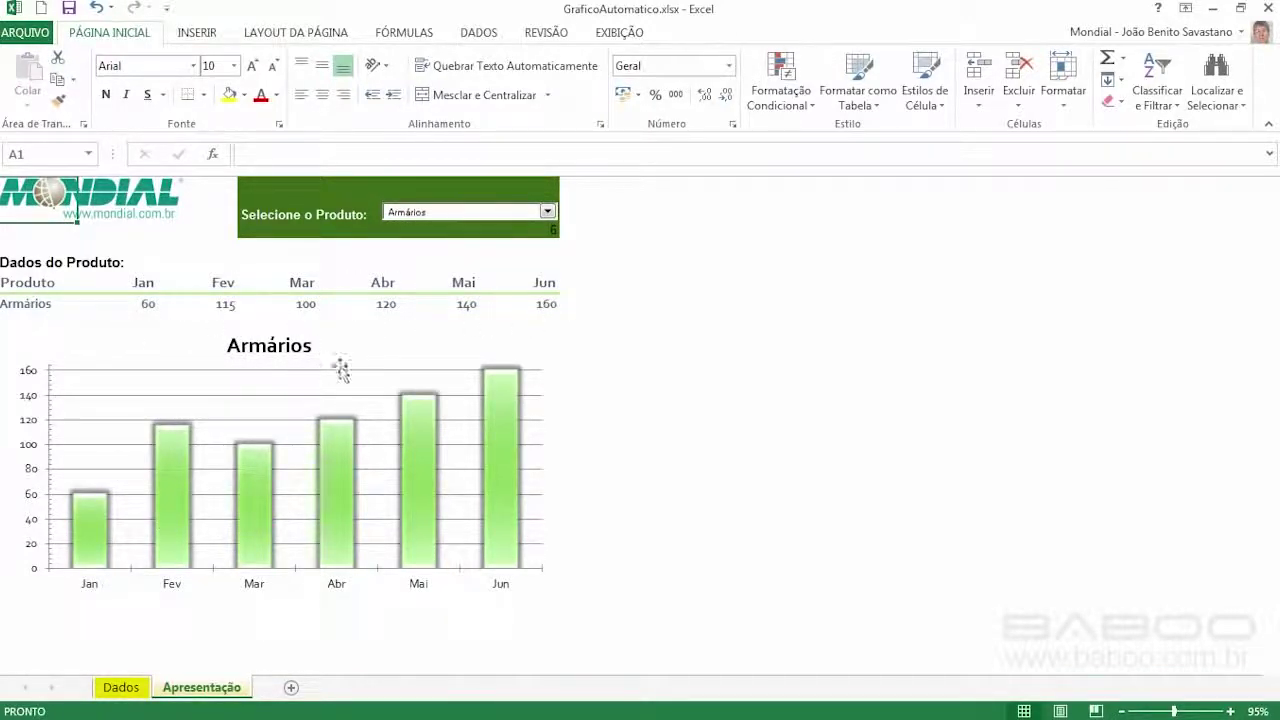
Step: Add the product Celular in cell A9 of the Dados sheet
{"action": "left_click", "coordinate": [125, 687]}
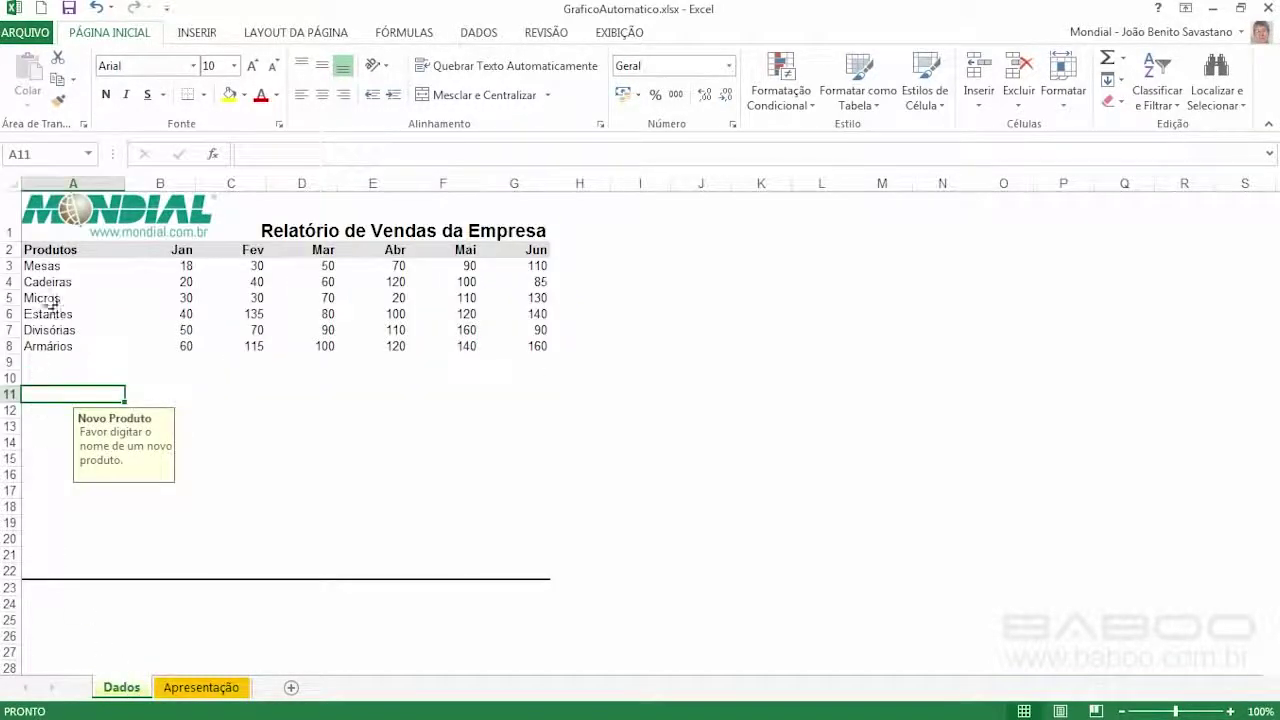
{"action": "left_click", "coordinate": [47, 361]}
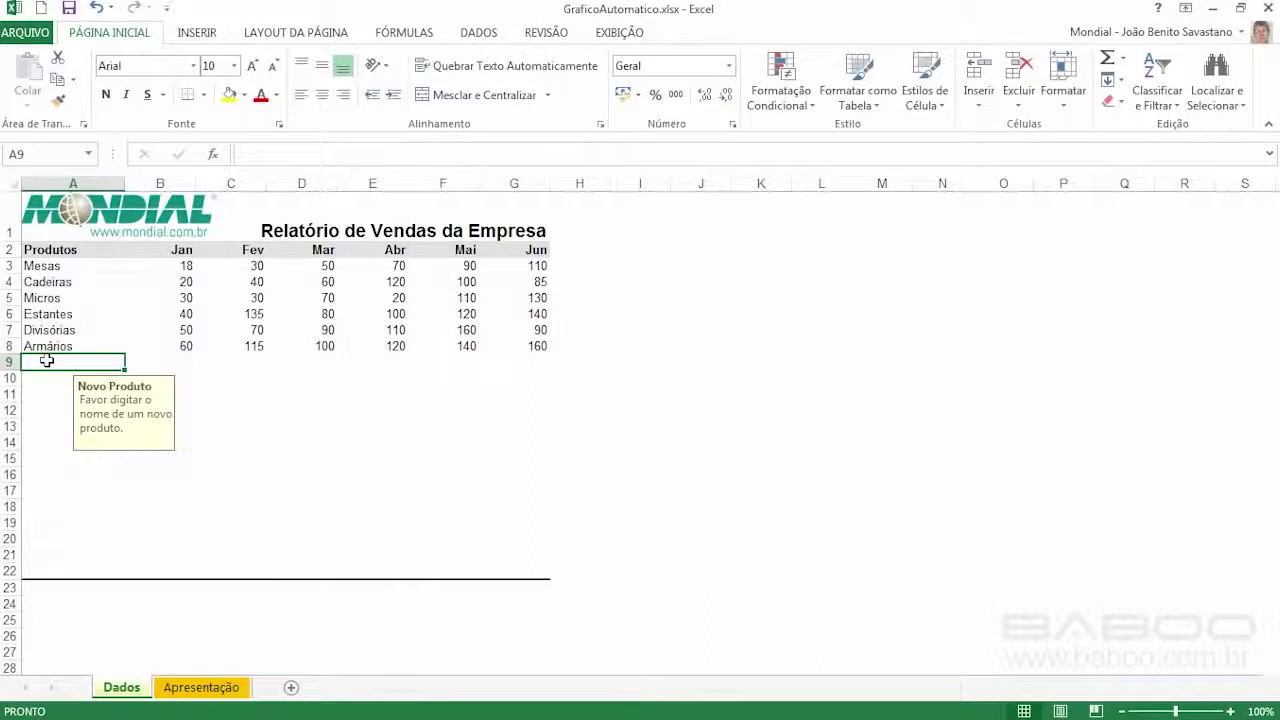
{"action": "type", "text": "Celular"}
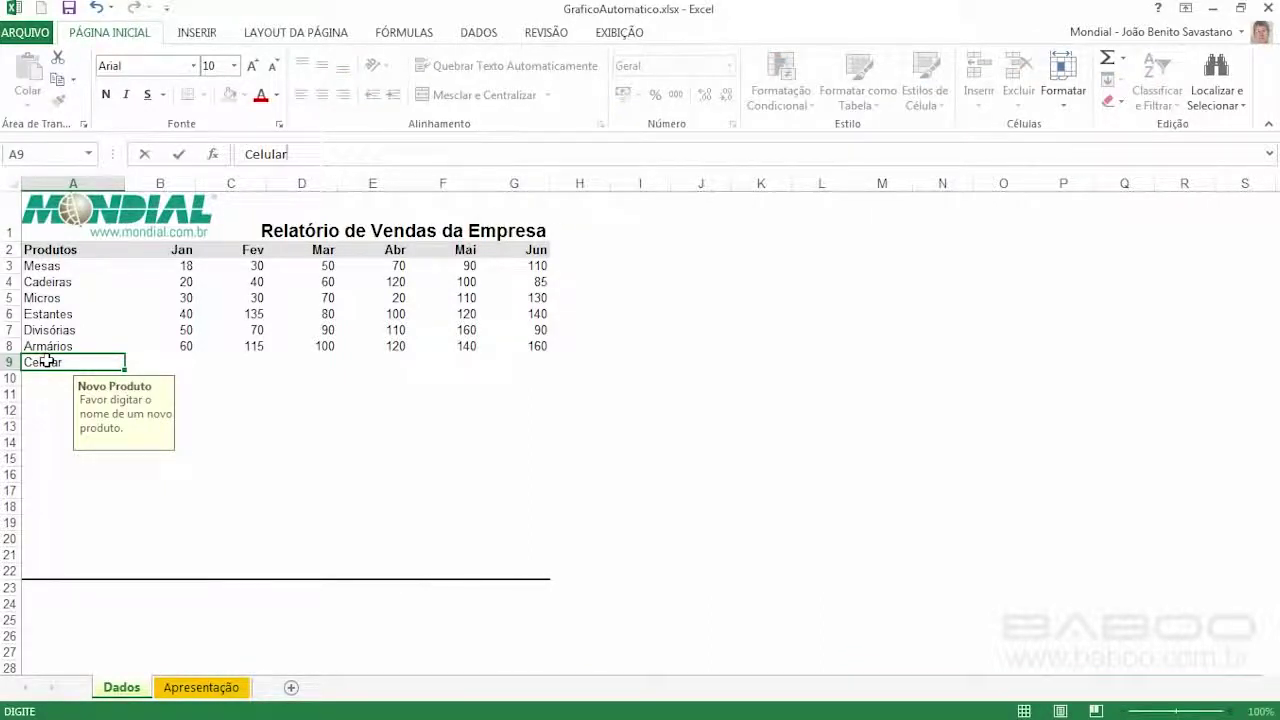
{"action": "key", "text": "ctrl+Return"}
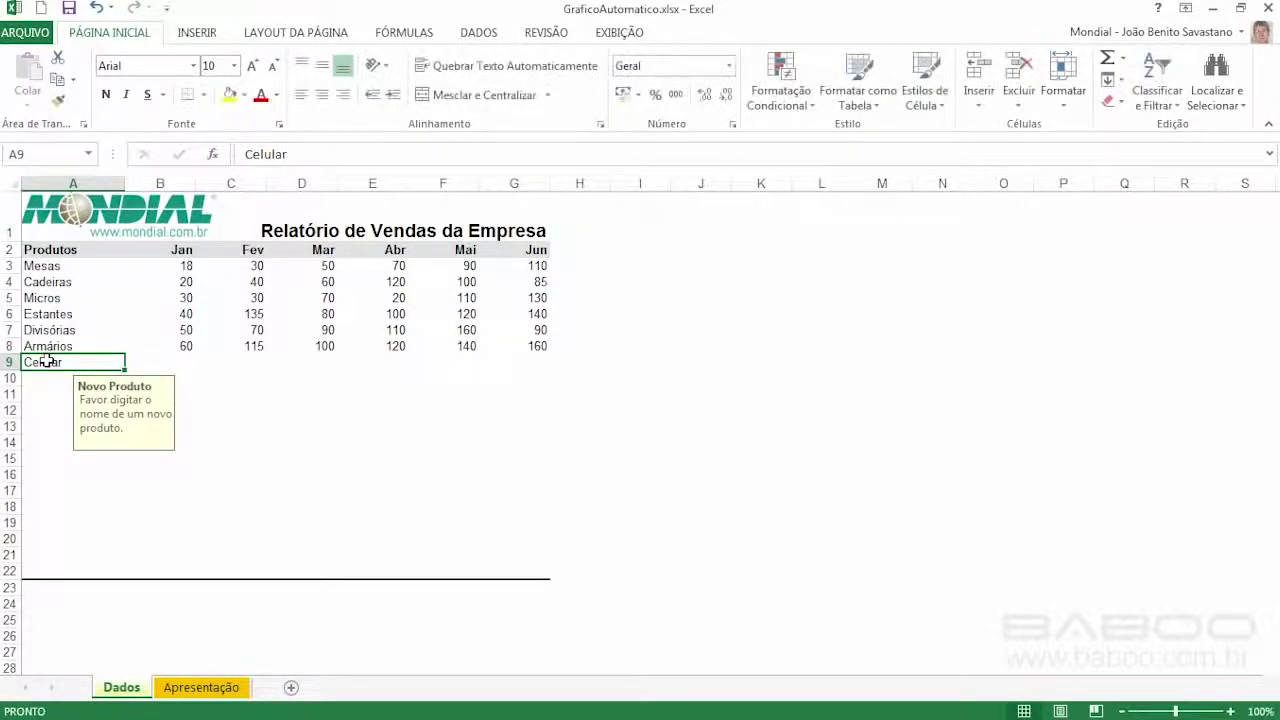
Step: Enter 20 and 30 as Celular's Jan and Fev sales and extend the series through Jun in G9
{"action": "left_click", "coordinate": [183, 360]}
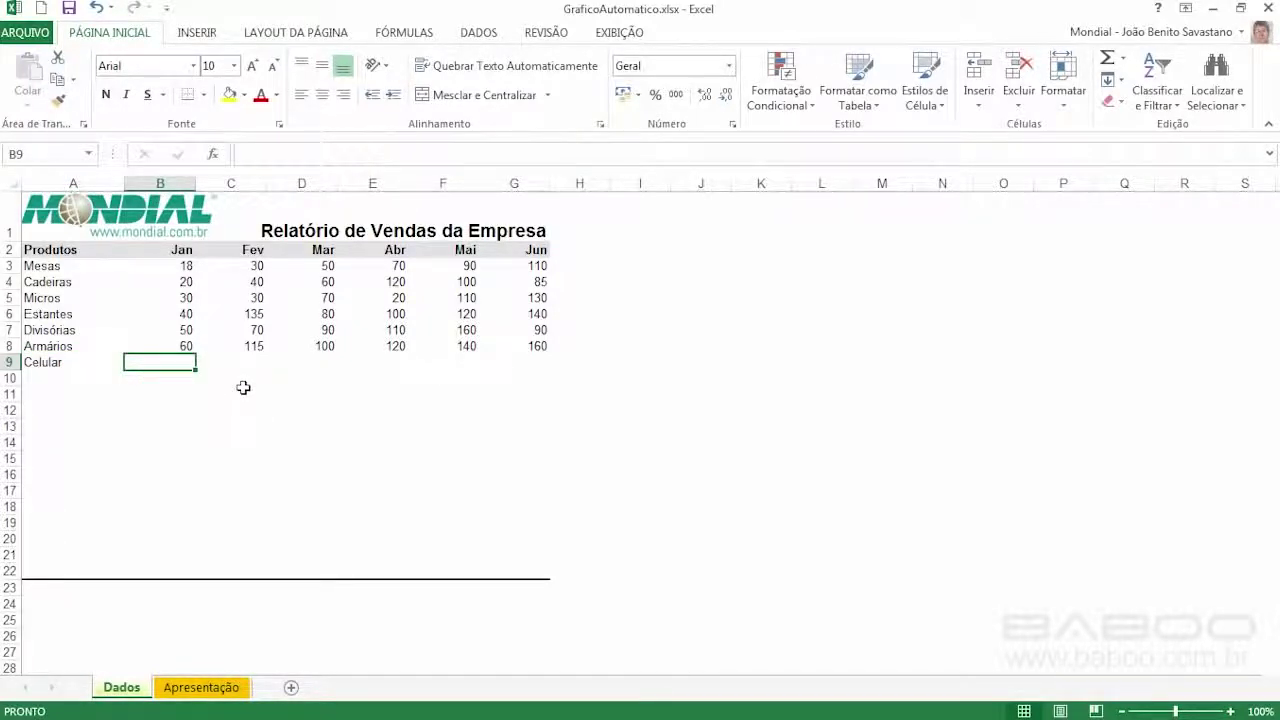
{"action": "type", "text": "20"}
{"action": "key", "text": "Tab"}
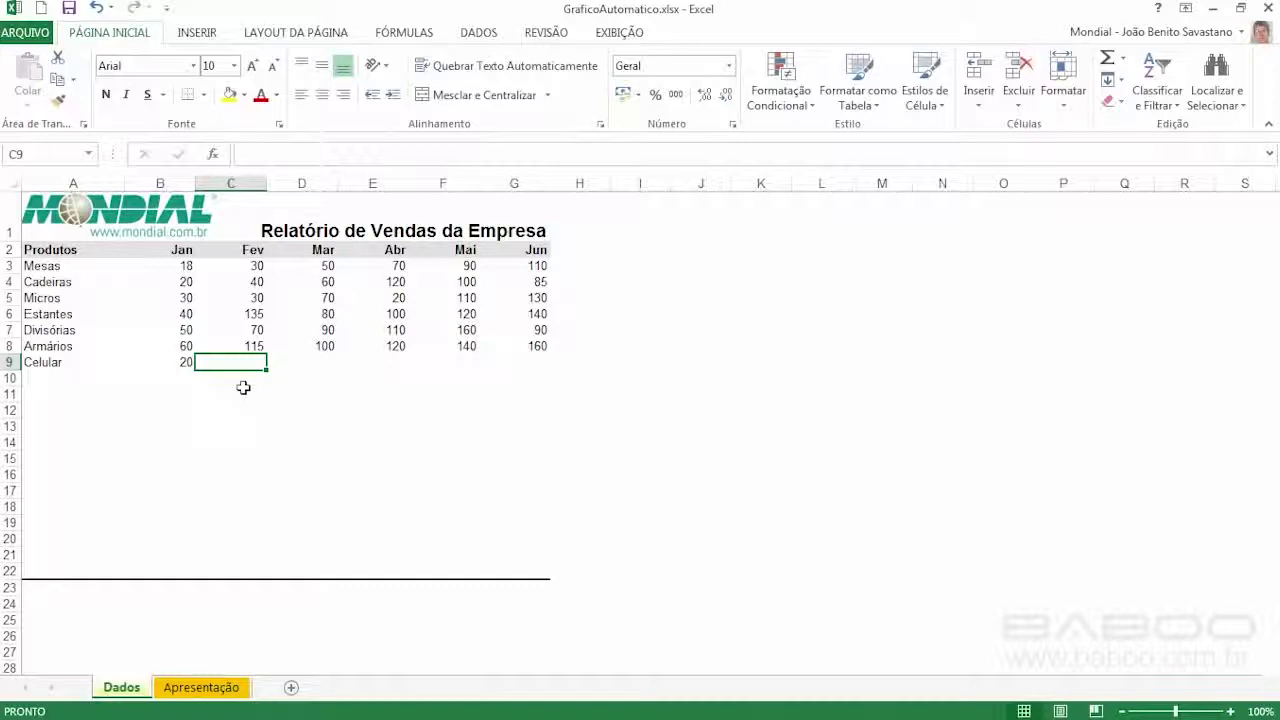
{"action": "type", "text": "30"}
{"action": "key", "text": "ctrl+Return"}
{"action": "left_click_drag", "start_coordinate": [178, 361], "coordinate": [234, 353]}
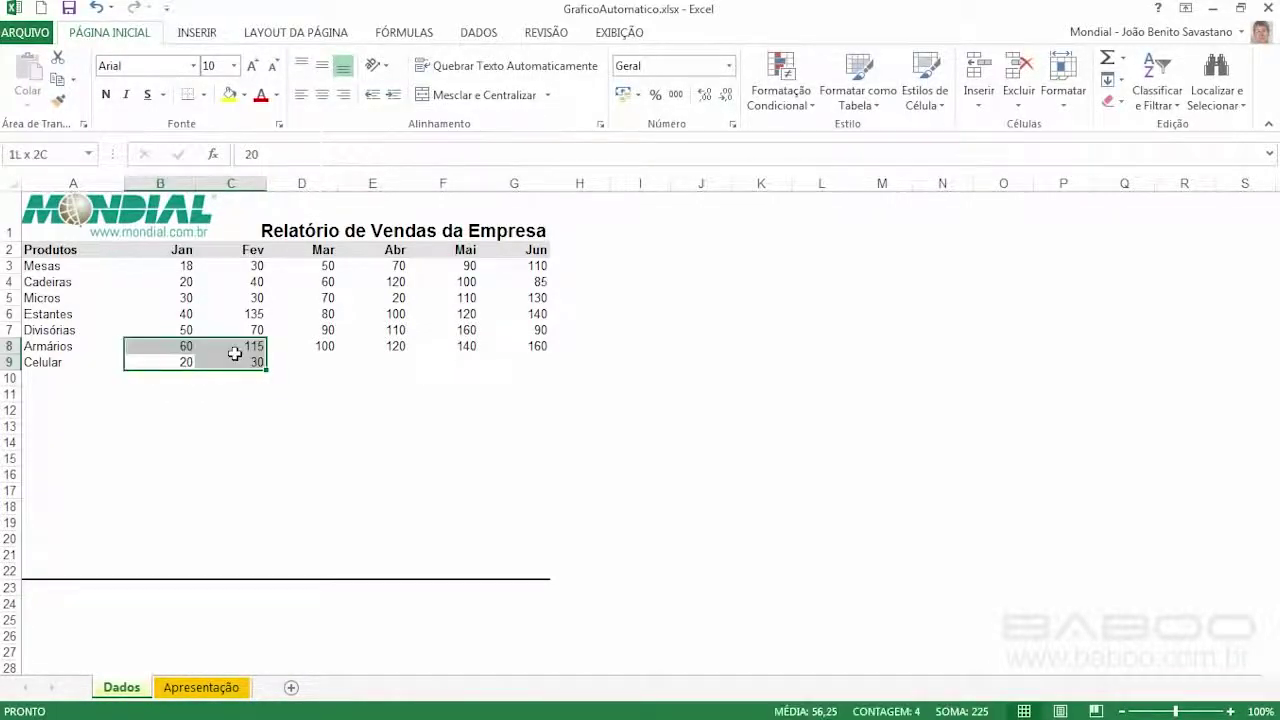
{"action": "left_click_drag", "start_coordinate": [151, 361], "coordinate": [545, 372]}
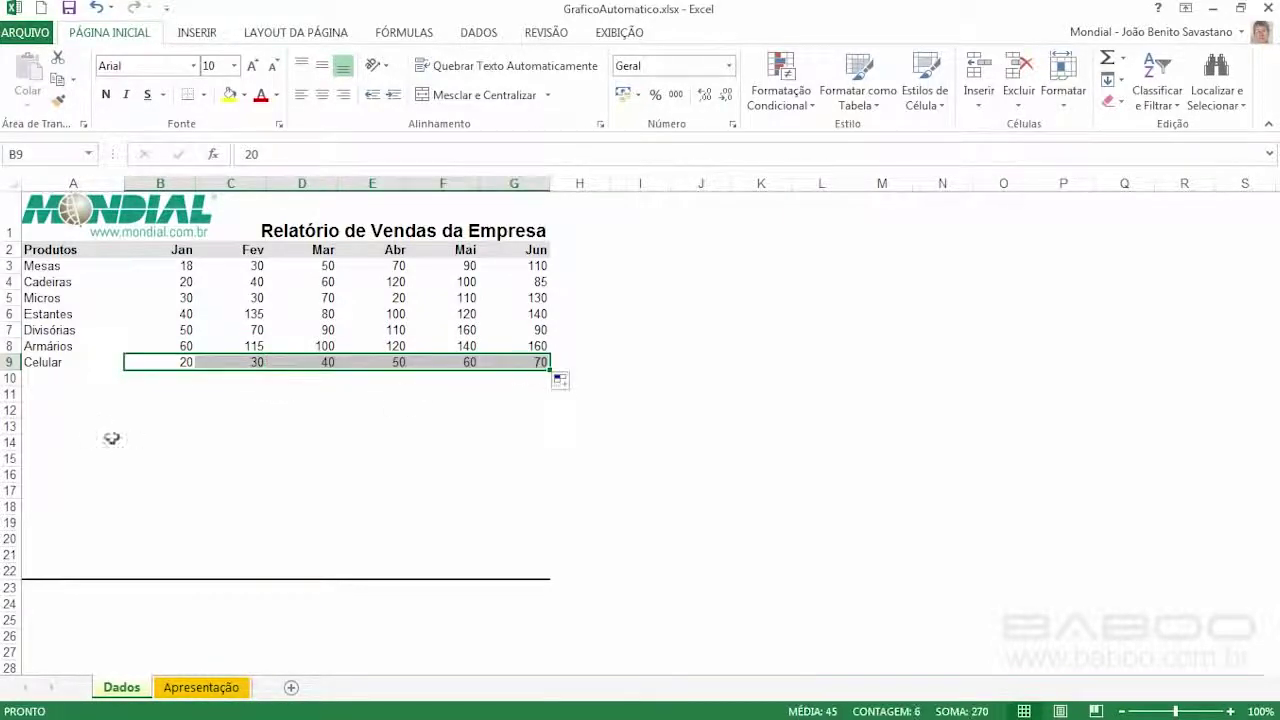
{"action": "left_click", "coordinate": [72, 362]}
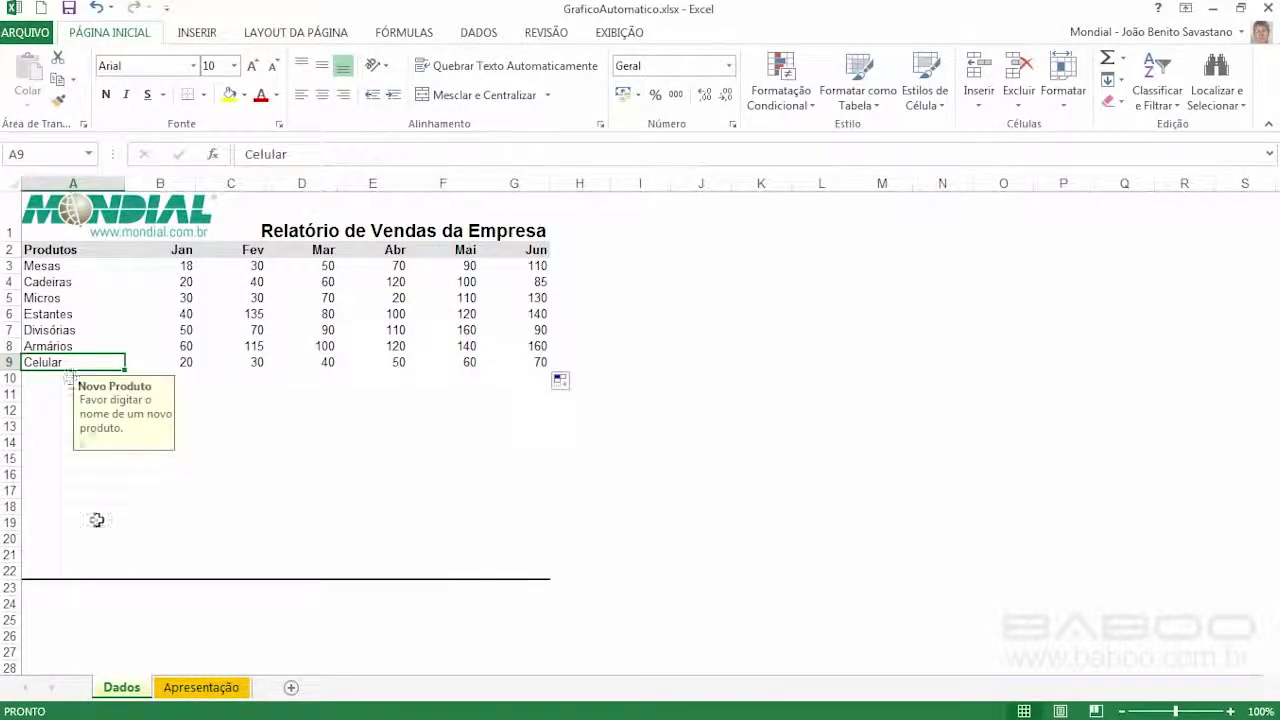
Step: Check the product list on the Apresentação sheet for the Celular entry, keeping Armários selected
{"action": "left_click", "coordinate": [205, 689]}
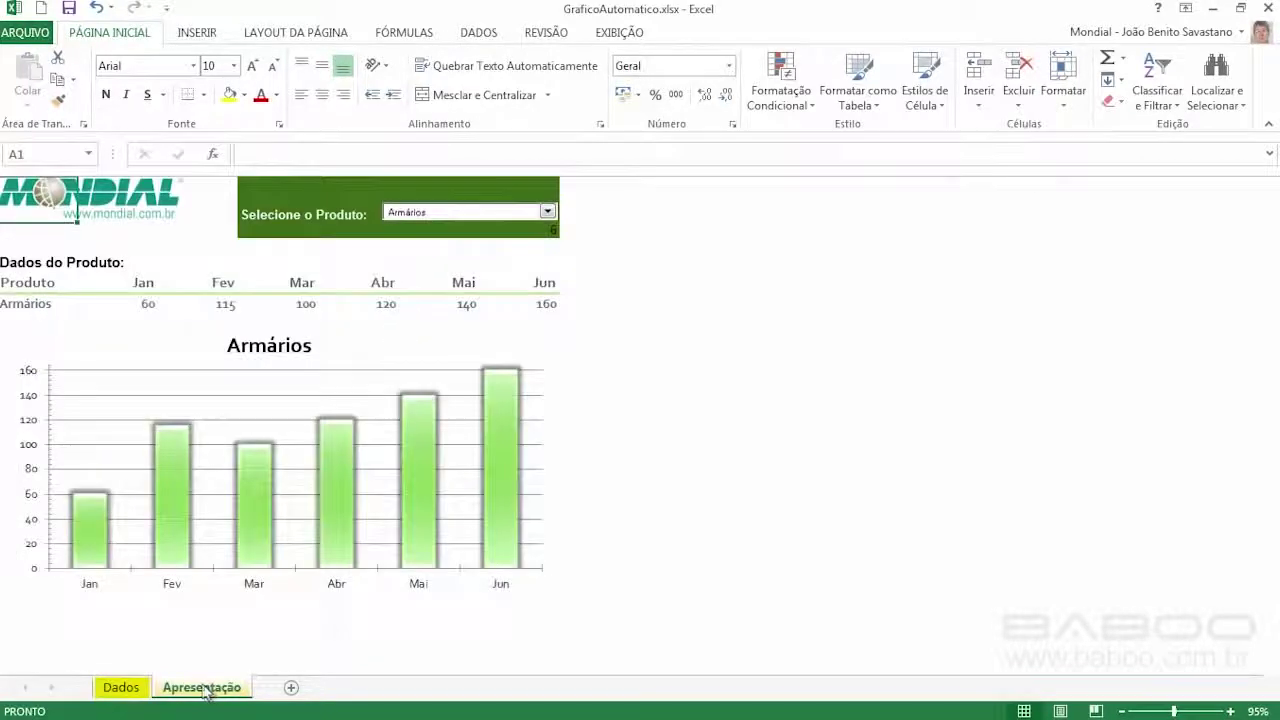
{"action": "left_click", "coordinate": [547, 211]}
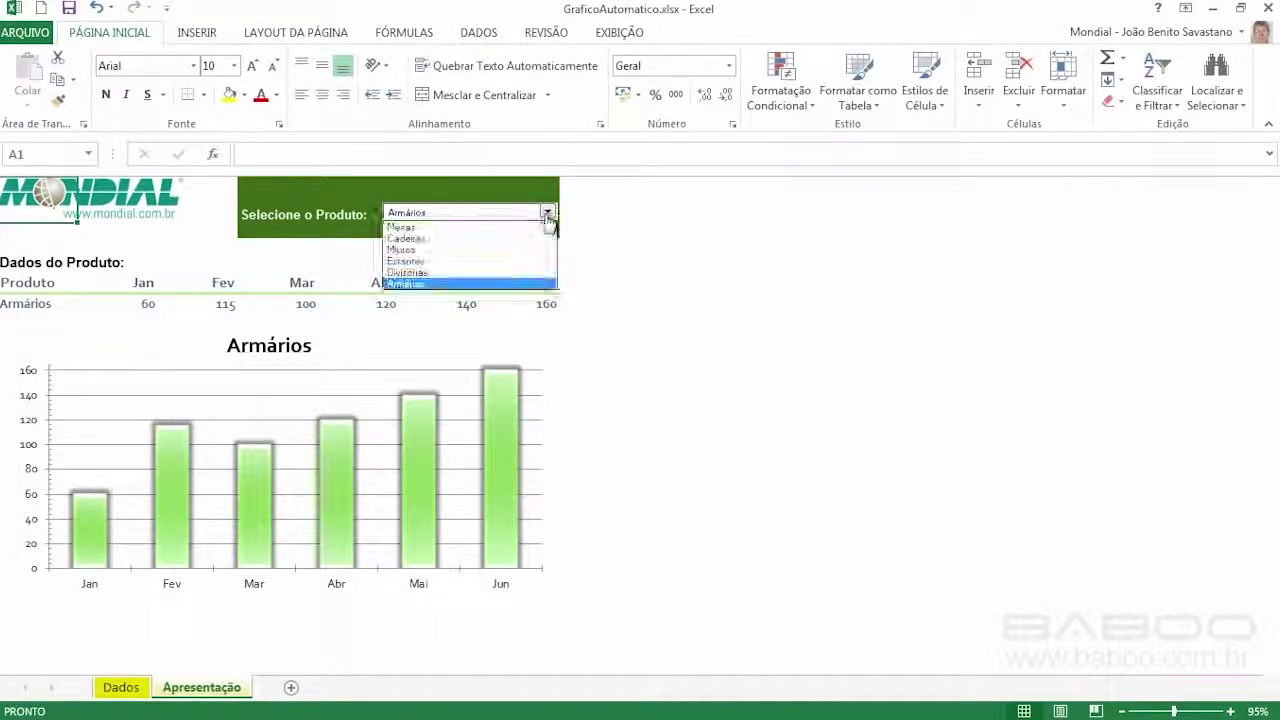
{"action": "left_click", "coordinate": [478, 220]}
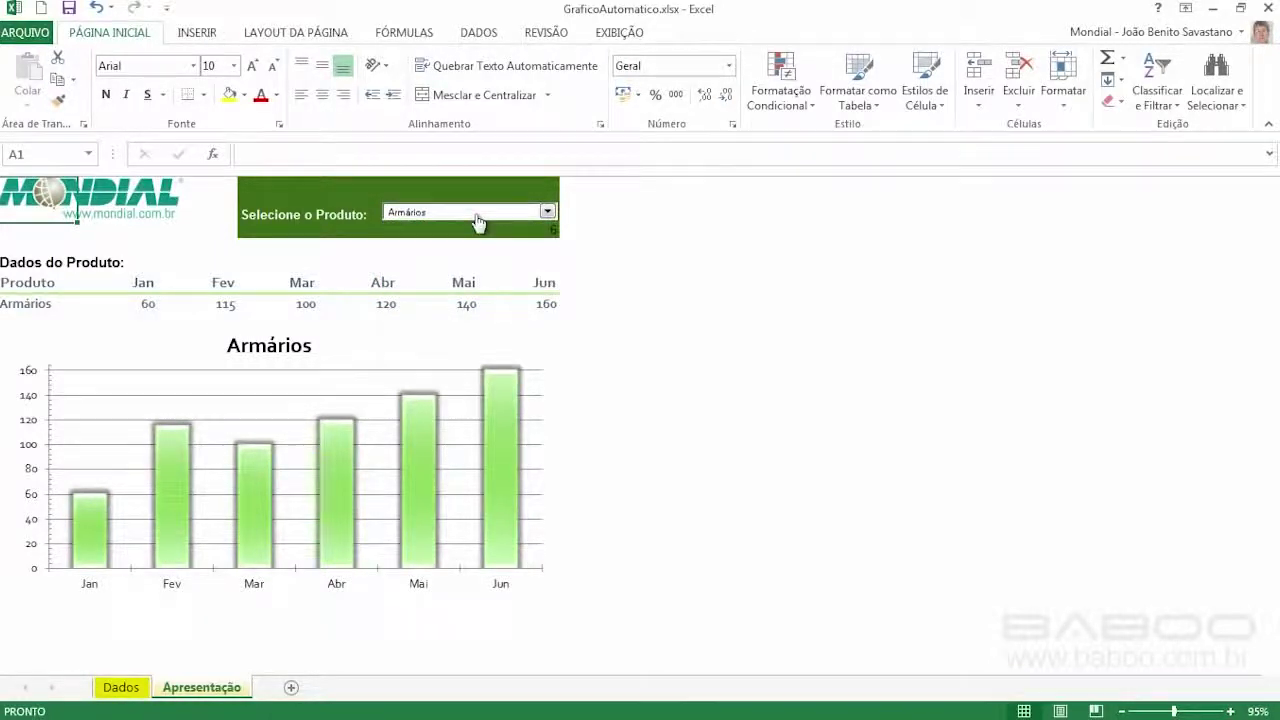
Step: Check the product drop-down's control settings for its input range and cell link, leaving them as they are
{"action": "right_click", "coordinate": [478, 220]}
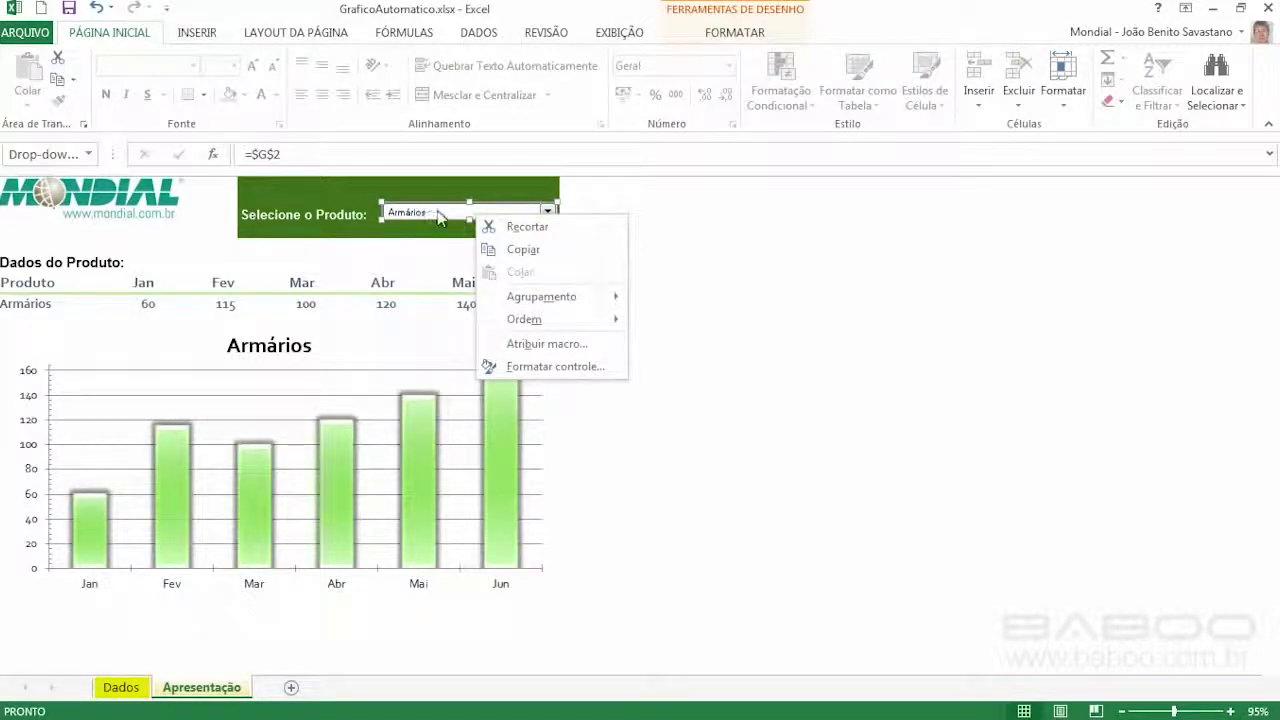
{"action": "left_click", "coordinate": [555, 367]}
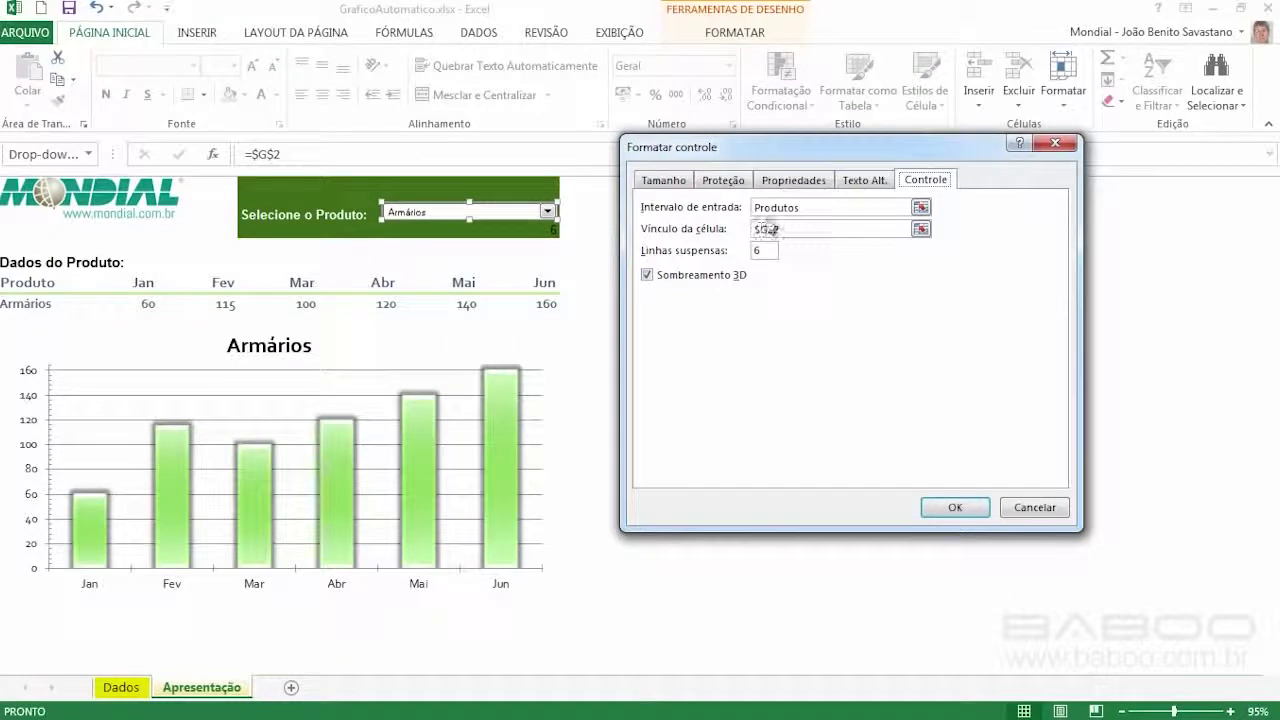
{"action": "left_click", "coordinate": [1025, 511]}
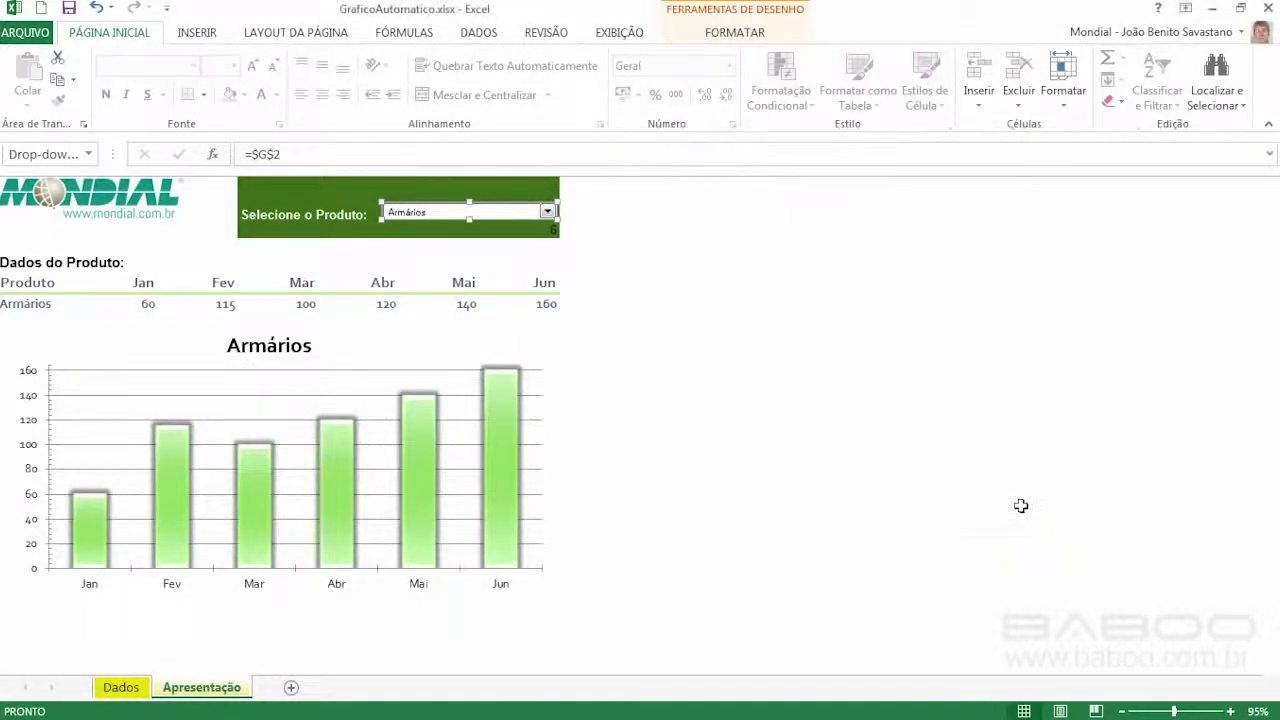
Step: Extend the defined name Produtos to =Dados!$A$3:$A$9 and save the changed reference
{"action": "left_click", "coordinate": [412, 36]}
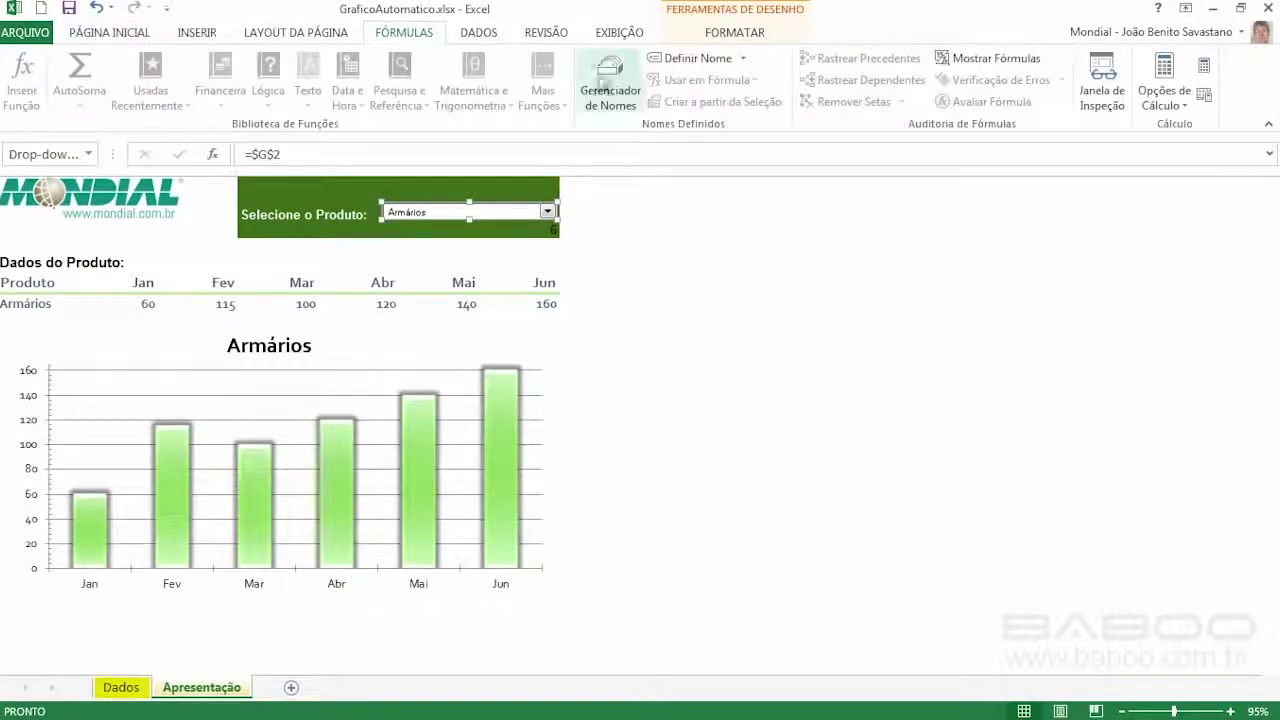
{"action": "left_click", "coordinate": [612, 78]}
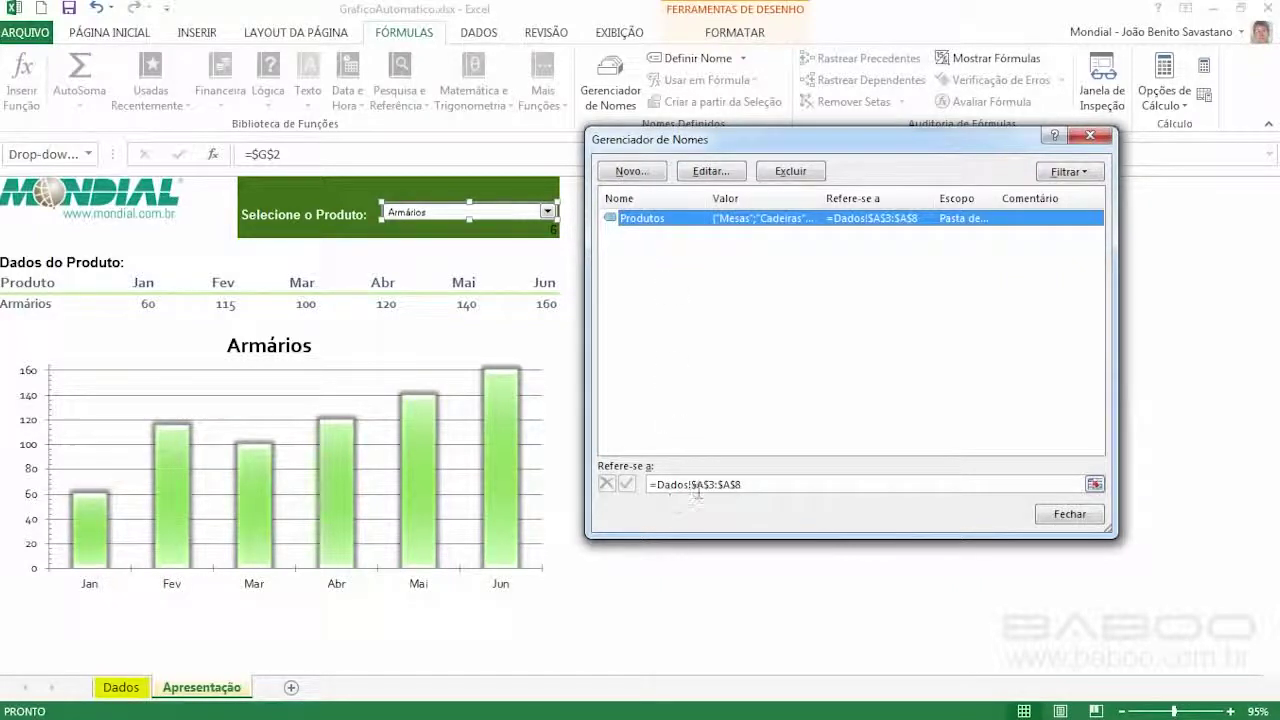
{"action": "left_click", "coordinate": [755, 485]}
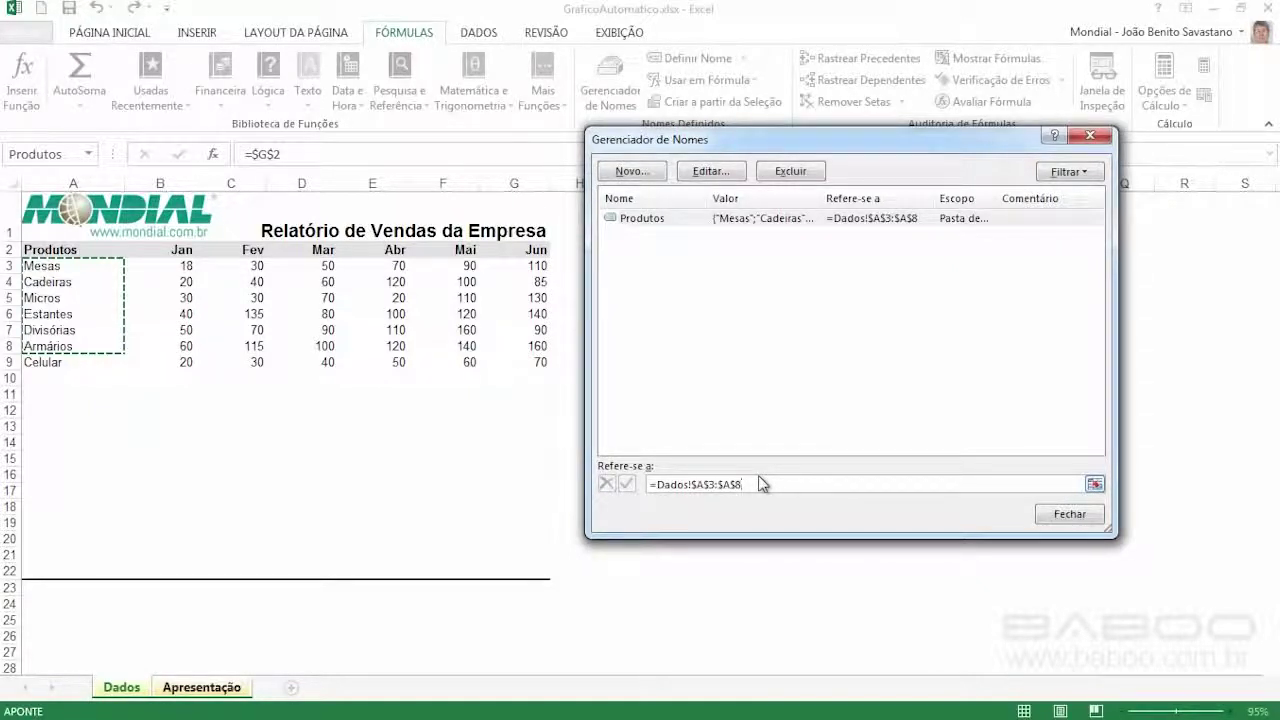
{"action": "key", "text": "BackSpace"}
{"action": "type", "text": "9"}
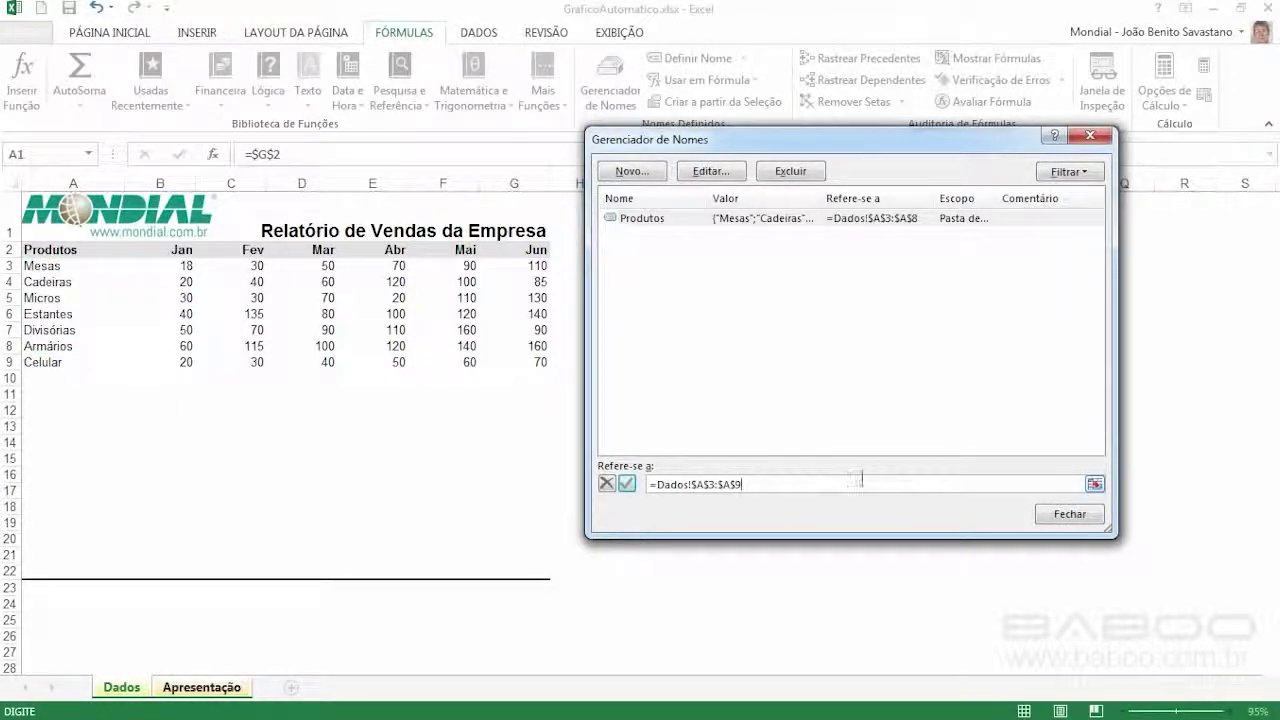
{"action": "left_click", "coordinate": [1071, 513]}
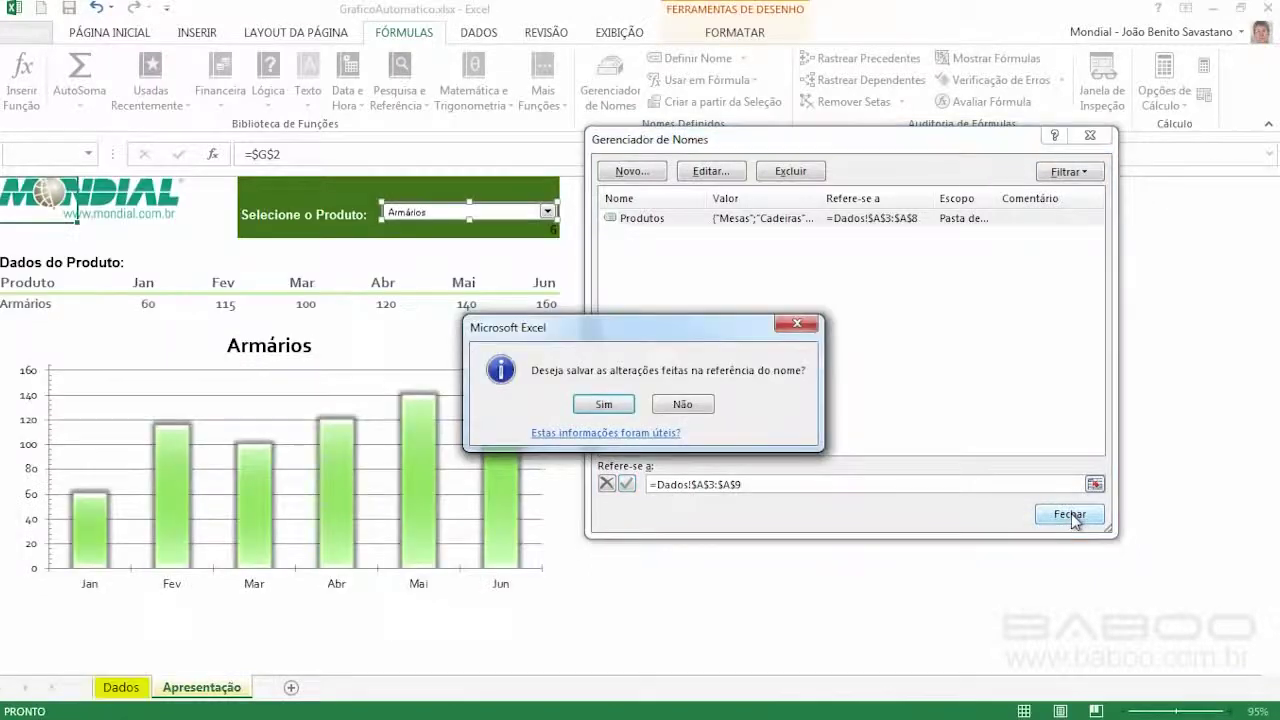
{"action": "left_click", "coordinate": [604, 404]}
Step: Select Celular as the product to chart on the Apresentação sheet
{"action": "left_click", "coordinate": [645, 262]}
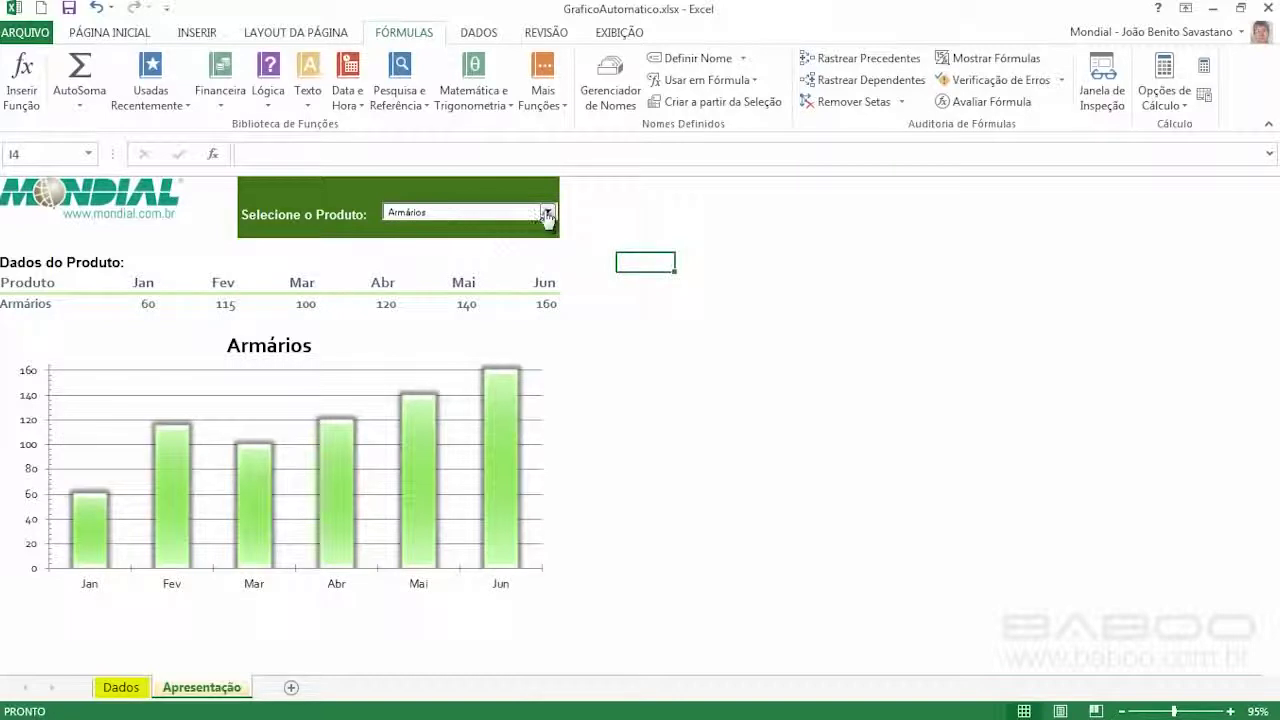
{"action": "left_click", "coordinate": [549, 216]}
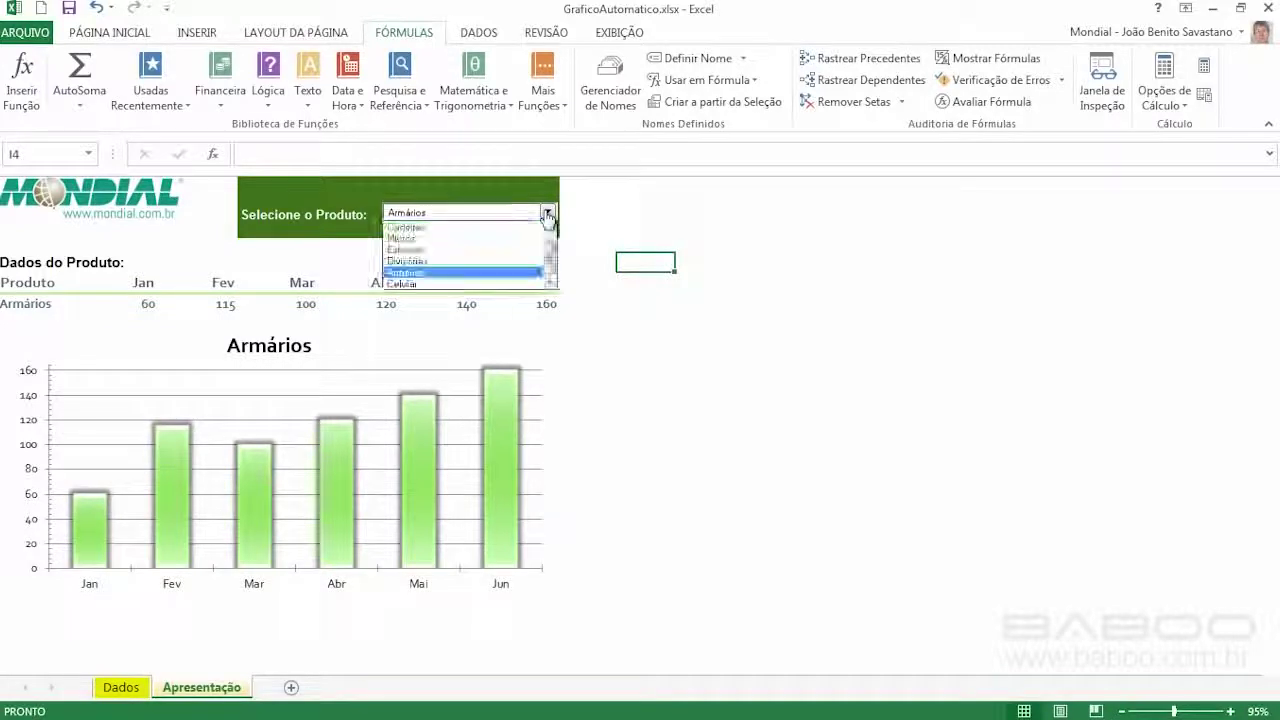
{"action": "left_click", "coordinate": [470, 285]}
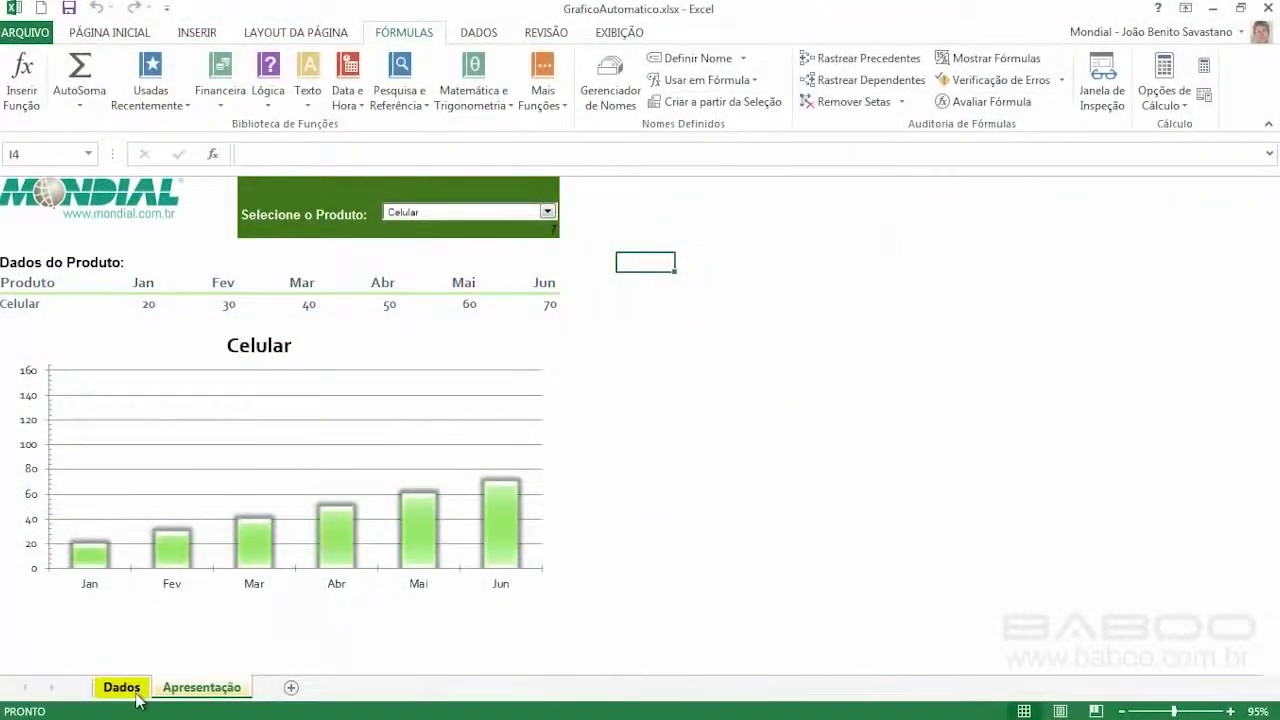
Step: From the Dados sheet, replace the Produtos name's reference with the start of a DESLOC formula anchored at Dados!$A$3, with row and column offsets of 0
{"action": "left_click", "coordinate": [134, 690]}
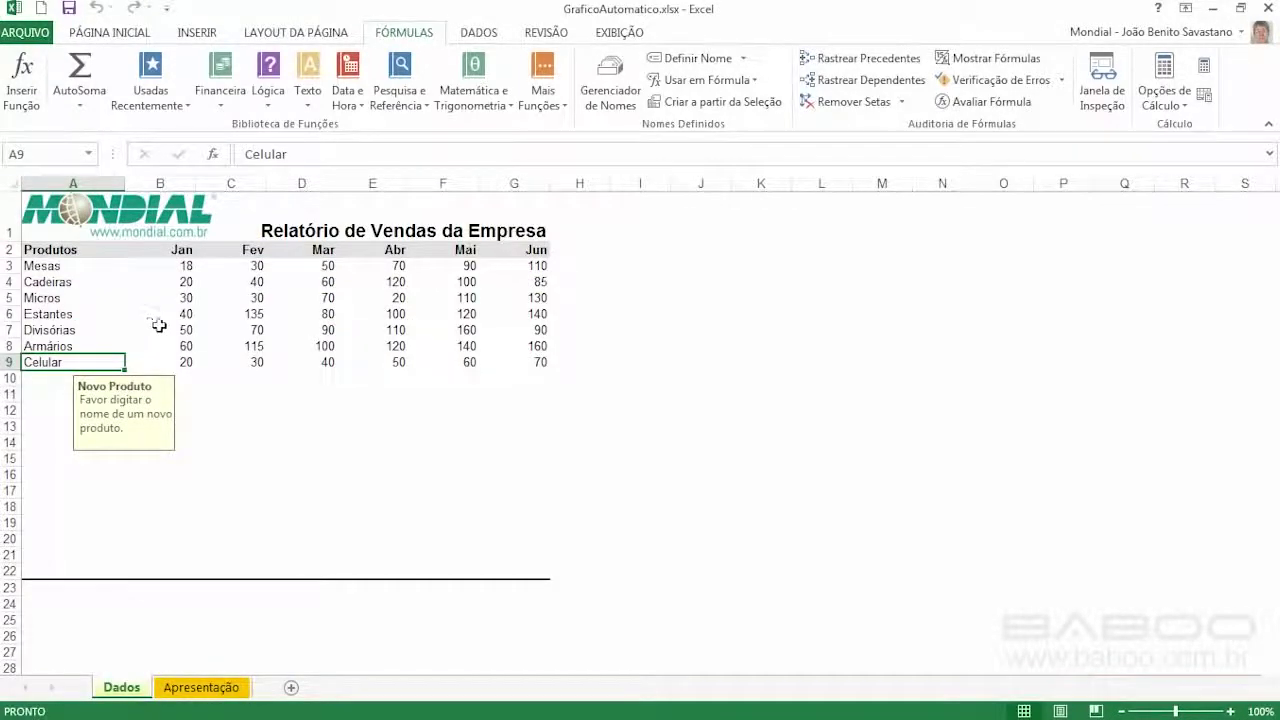
{"action": "left_click", "coordinate": [614, 82]}
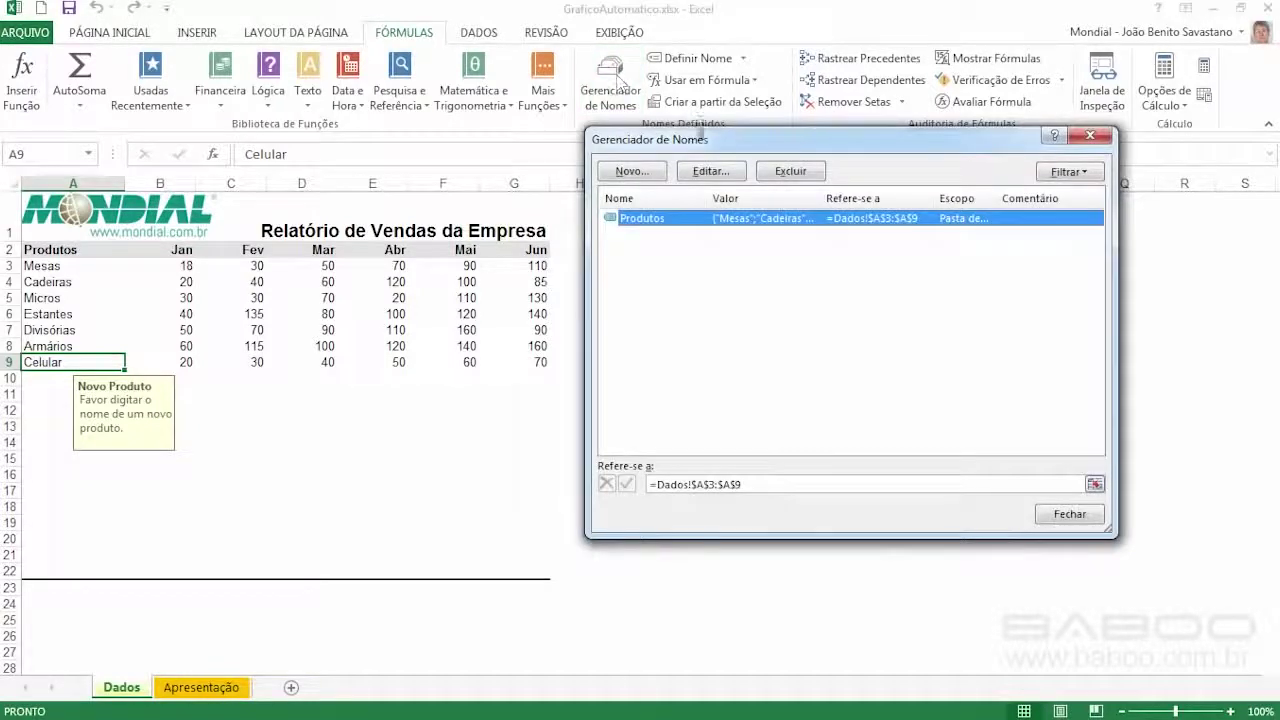
{"action": "left_click_drag", "start_coordinate": [783, 141], "coordinate": [788, 43]}
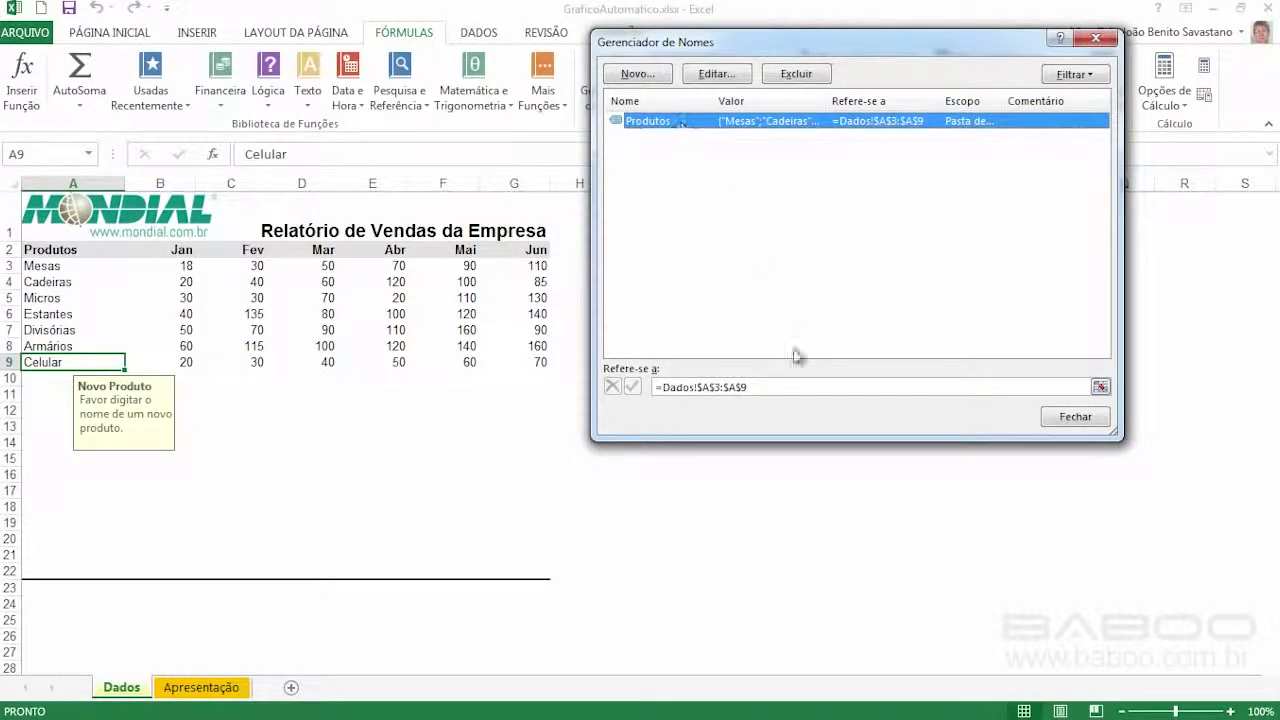
{"action": "left_click_drag", "start_coordinate": [752, 387], "coordinate": [661, 384]}
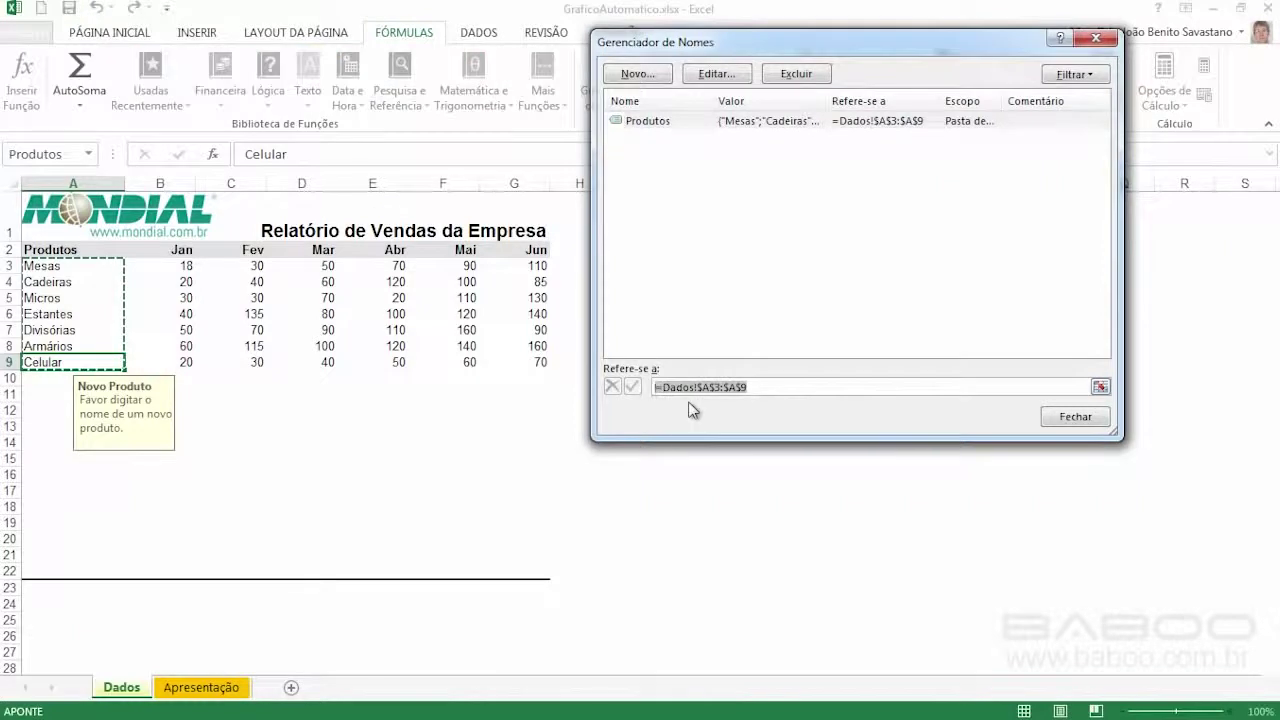
{"action": "type", "text": "="}
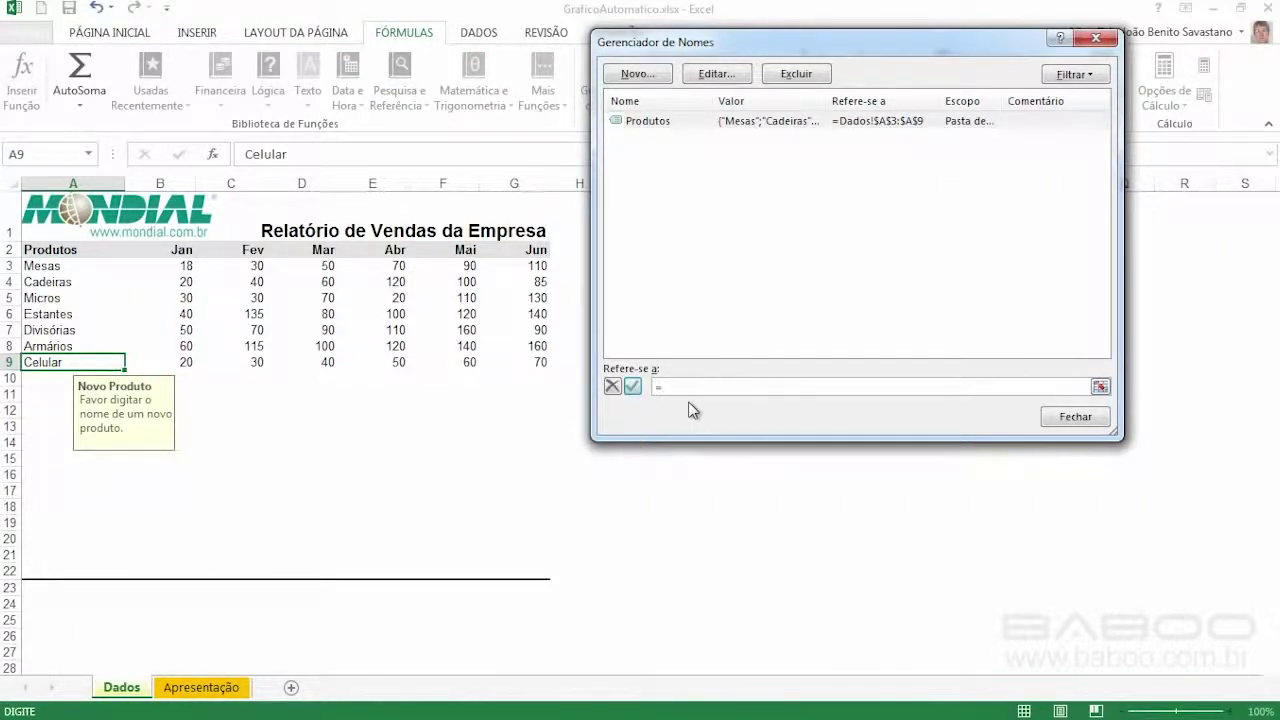
{"action": "type", "text": "desl"}
{"action": "type", "text": "("}
{"action": "left_click", "coordinate": [52, 266]}
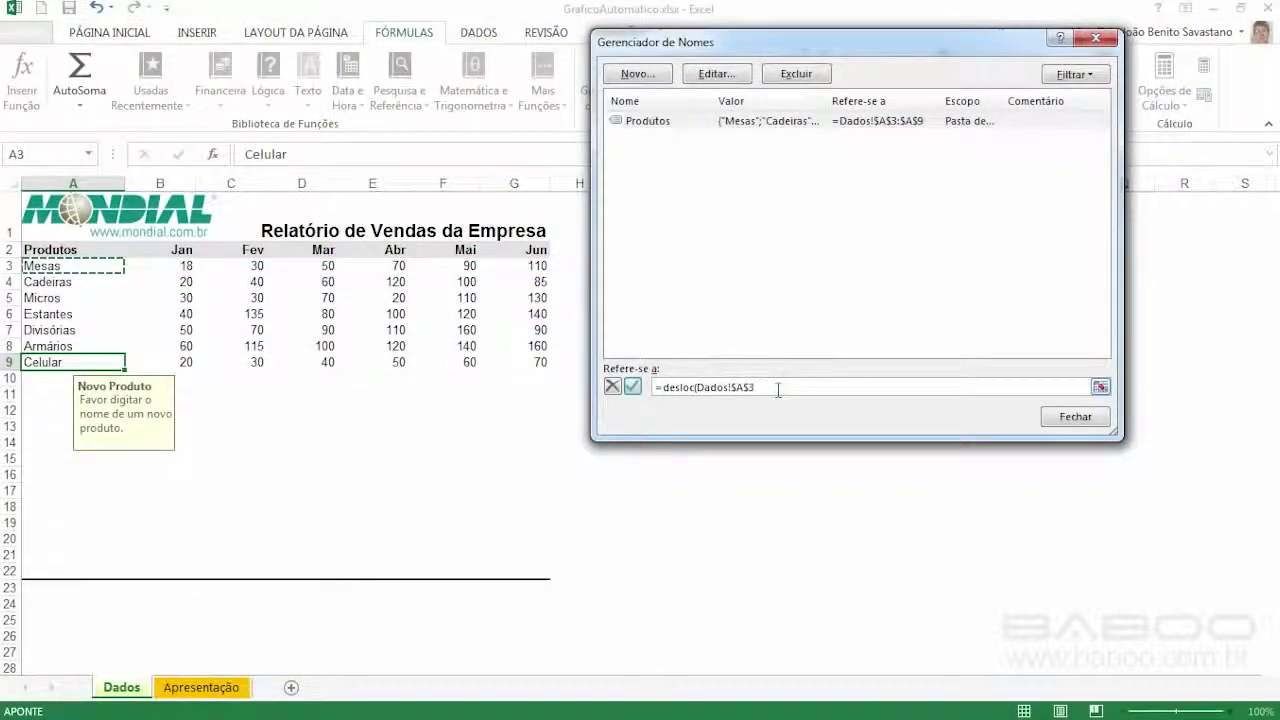
{"action": "type", "text": ";"}
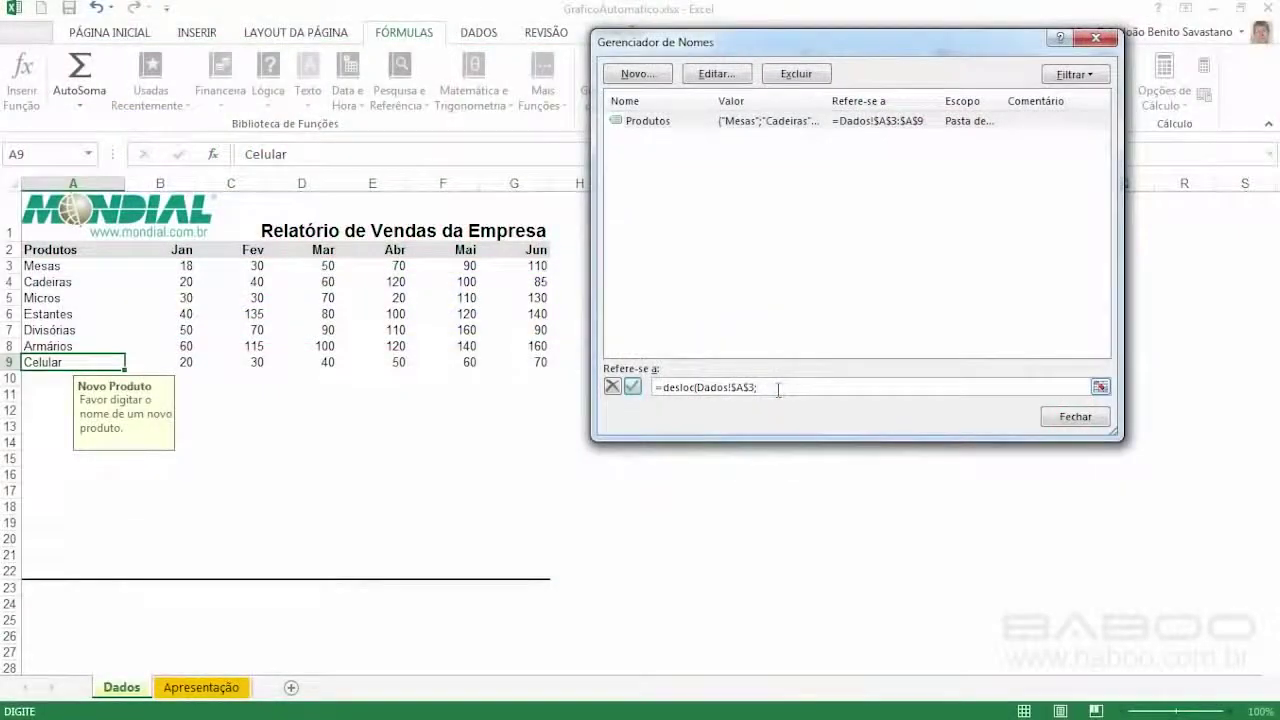
{"action": "type", "text": "0;"}
{"action": "type", "text": "0;"}
Step: Complete the Produtos formula with CONT.VALORES(Dados!$A$3:$A$22) as height and 1 as width, then check the range it covers
{"action": "type", "text": "cont.v"}
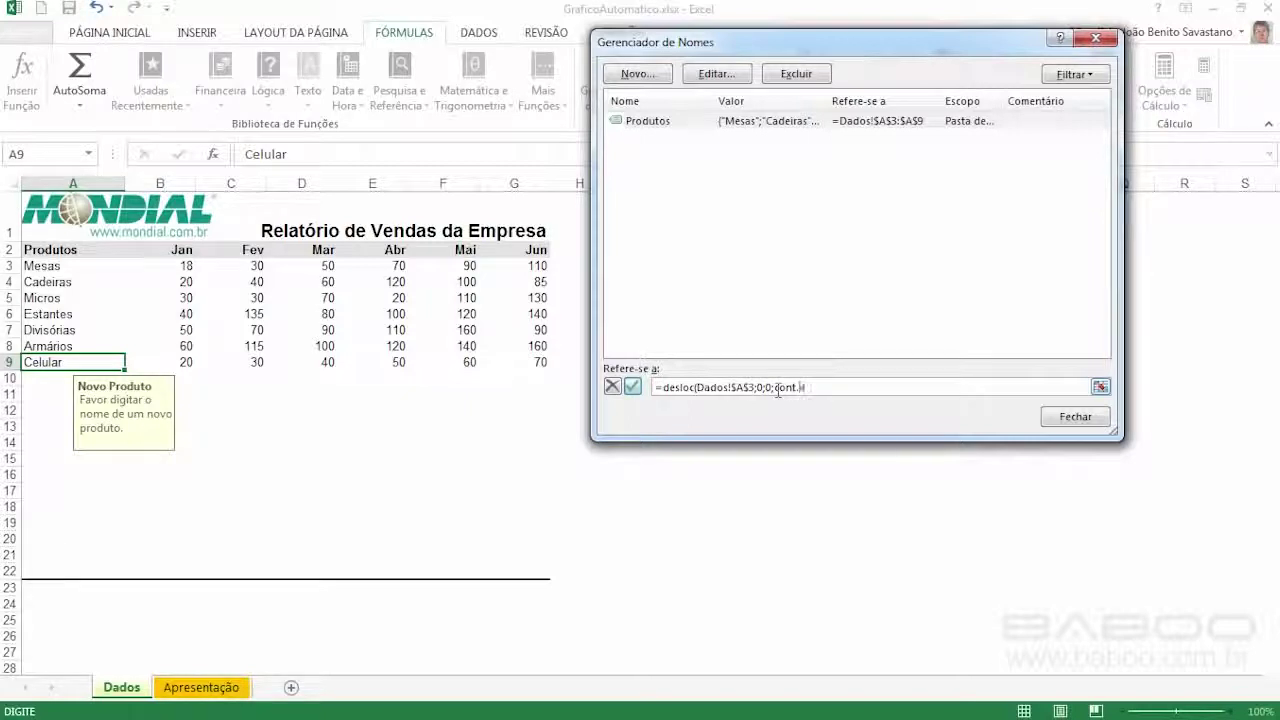
{"action": "type", "text": "alores("}
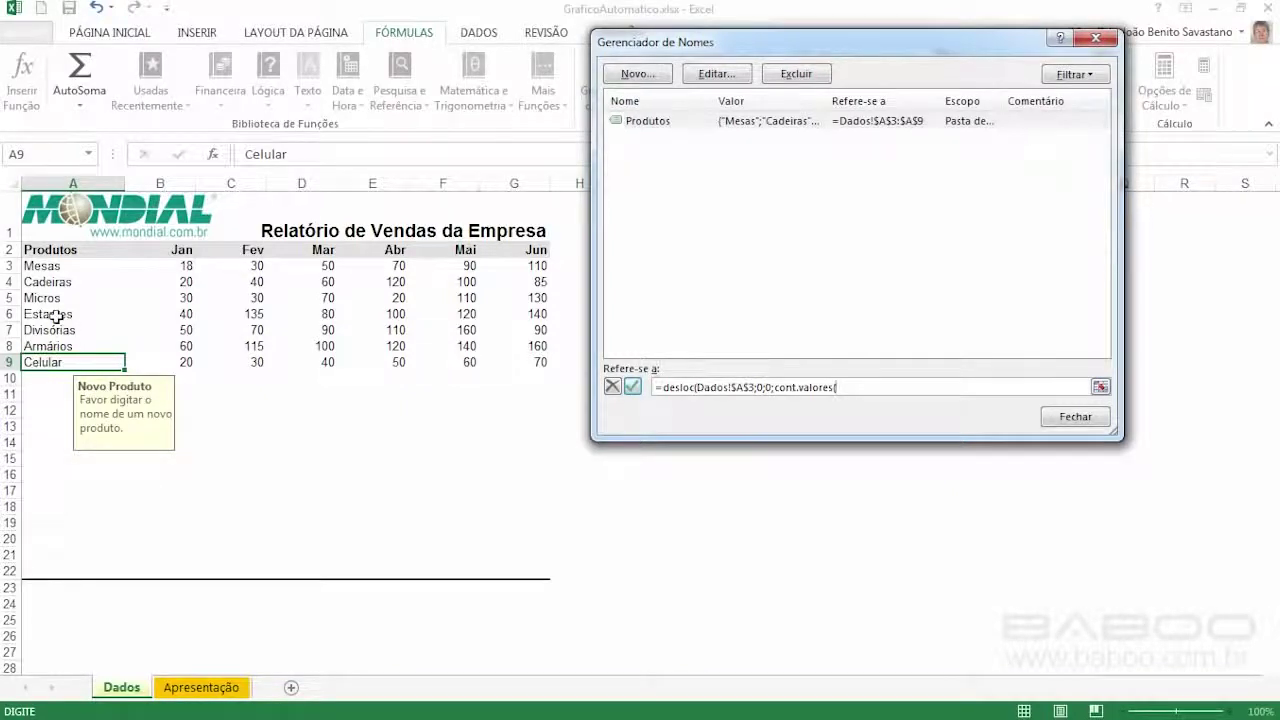
{"action": "left_click_drag", "start_coordinate": [57, 266], "coordinate": [55, 565]}
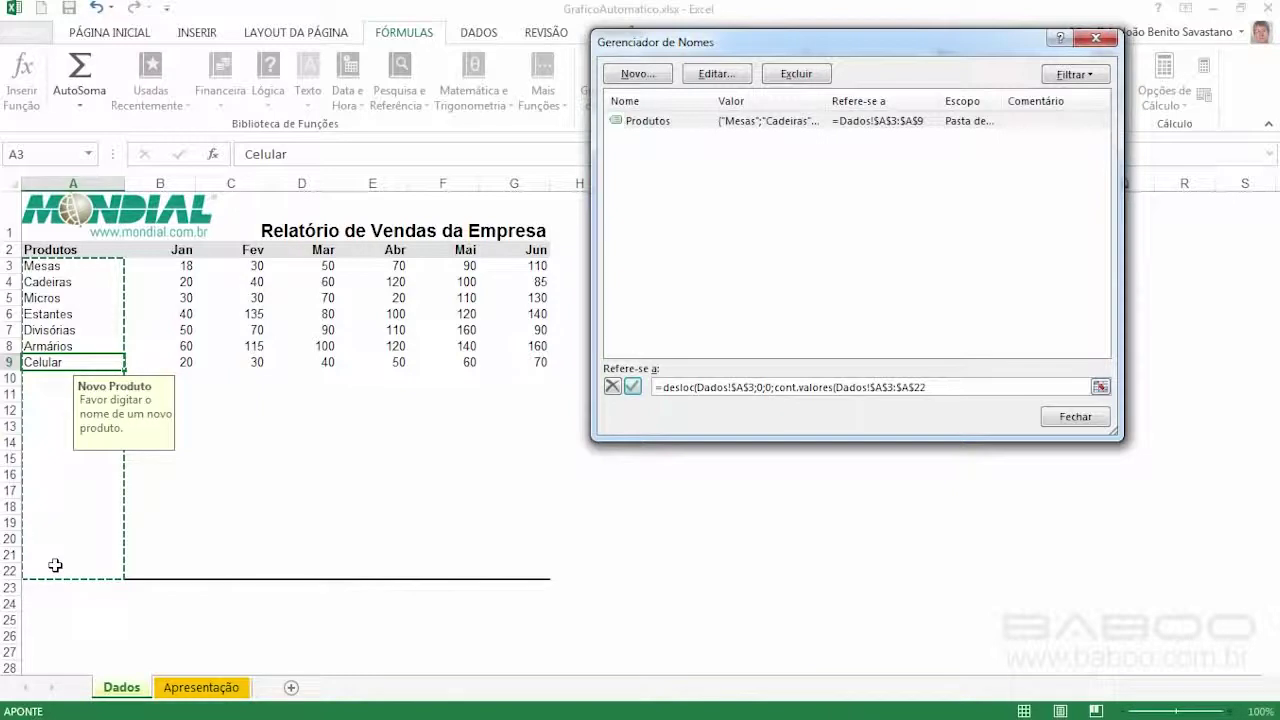
{"action": "type", "text": ")"}
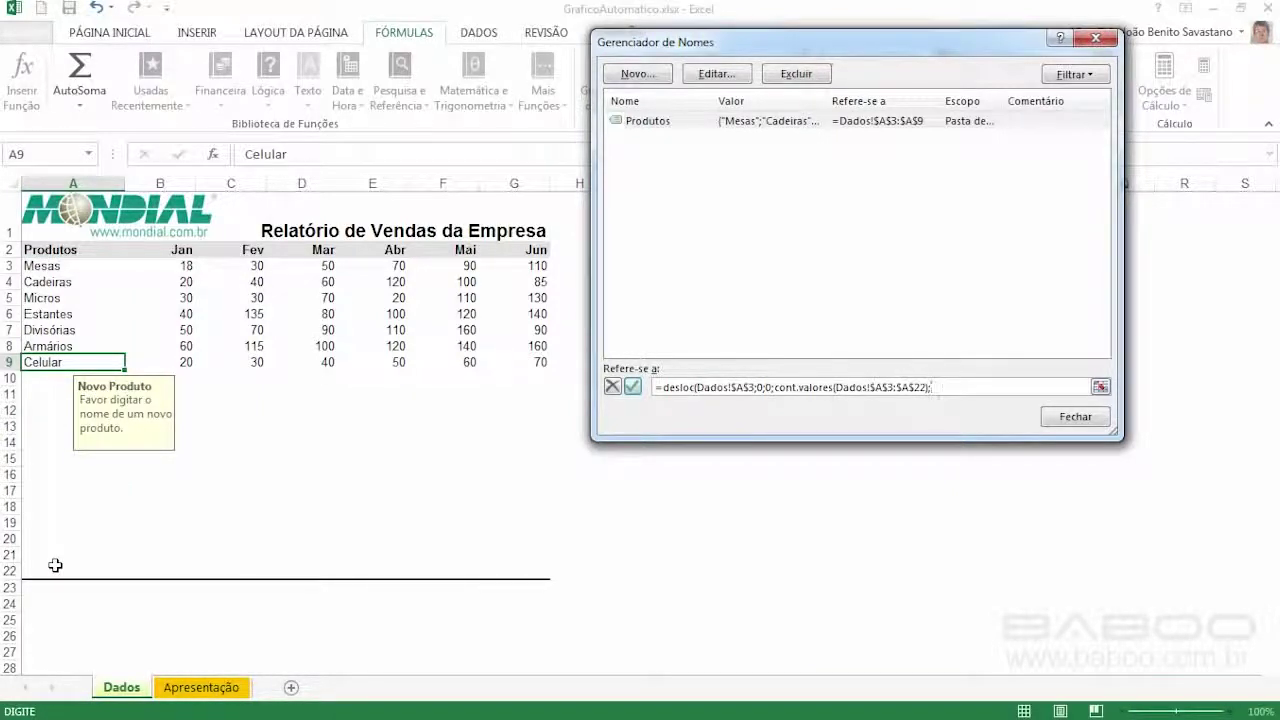
{"action": "type", "text": ";1"}
{"action": "type", "text": ")"}
{"action": "key", "text": "Return"}
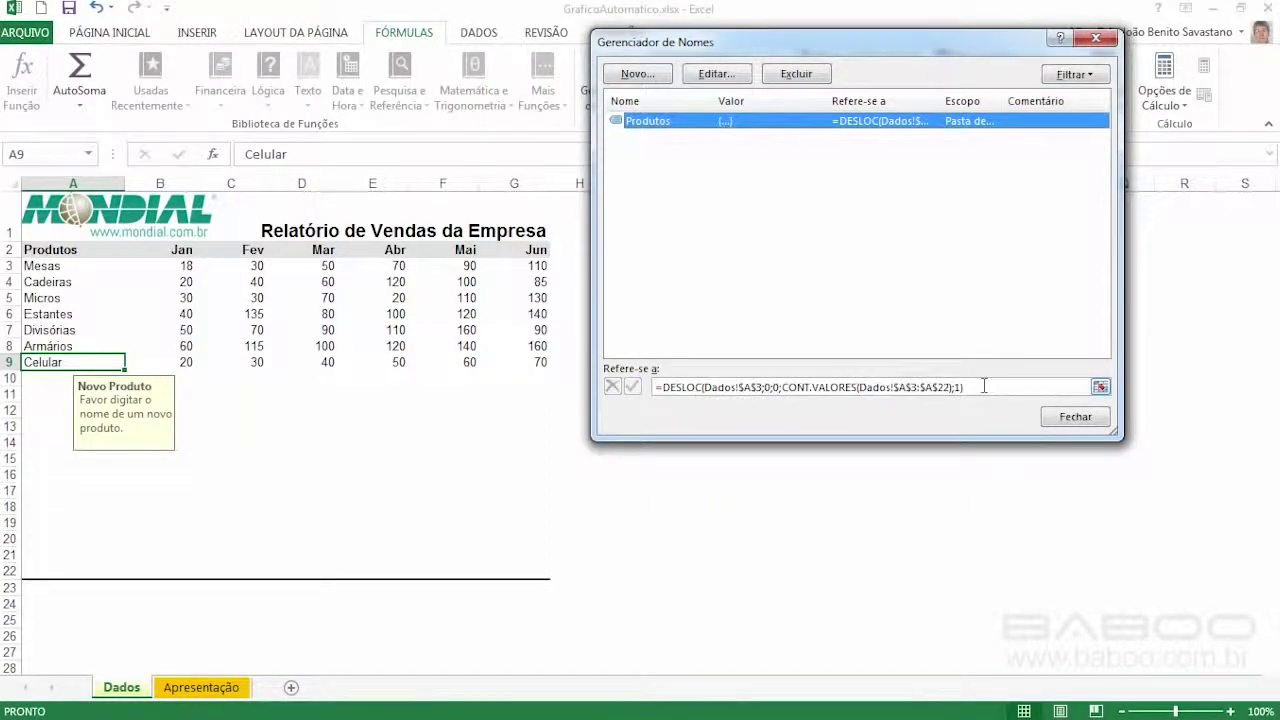
{"action": "left_click", "coordinate": [984, 386]}
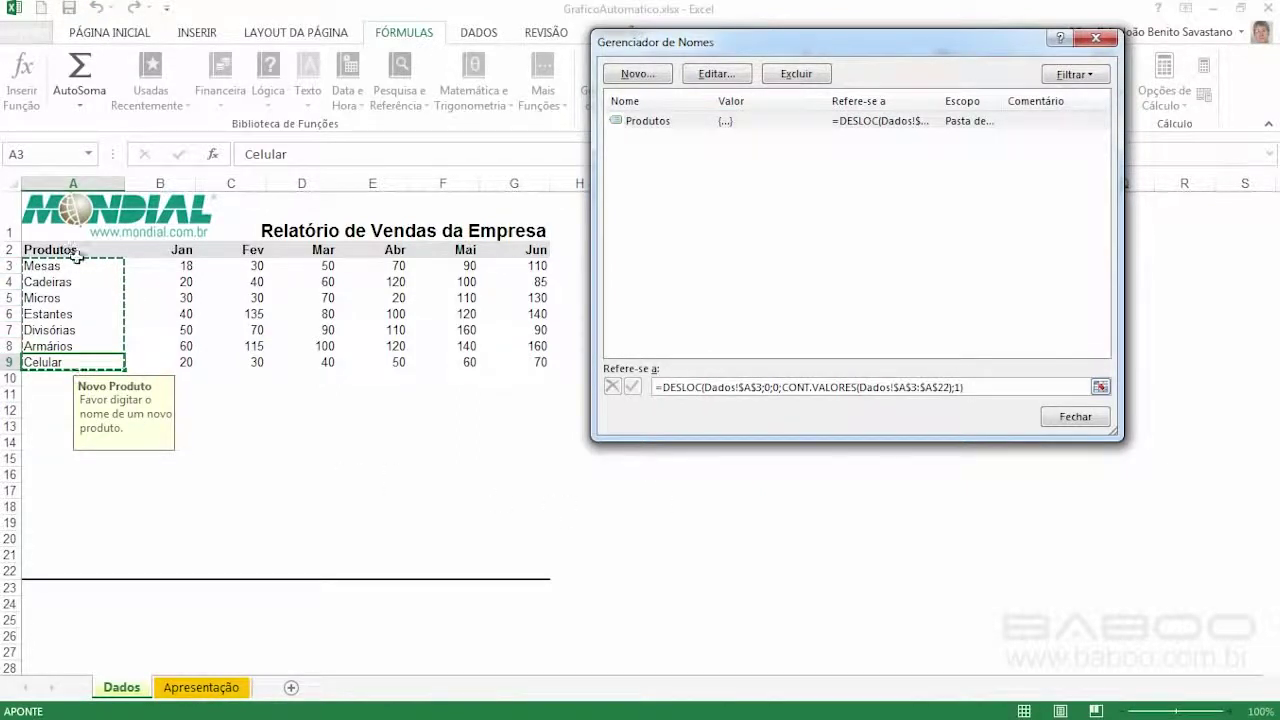
{"action": "left_click", "coordinate": [1079, 425]}
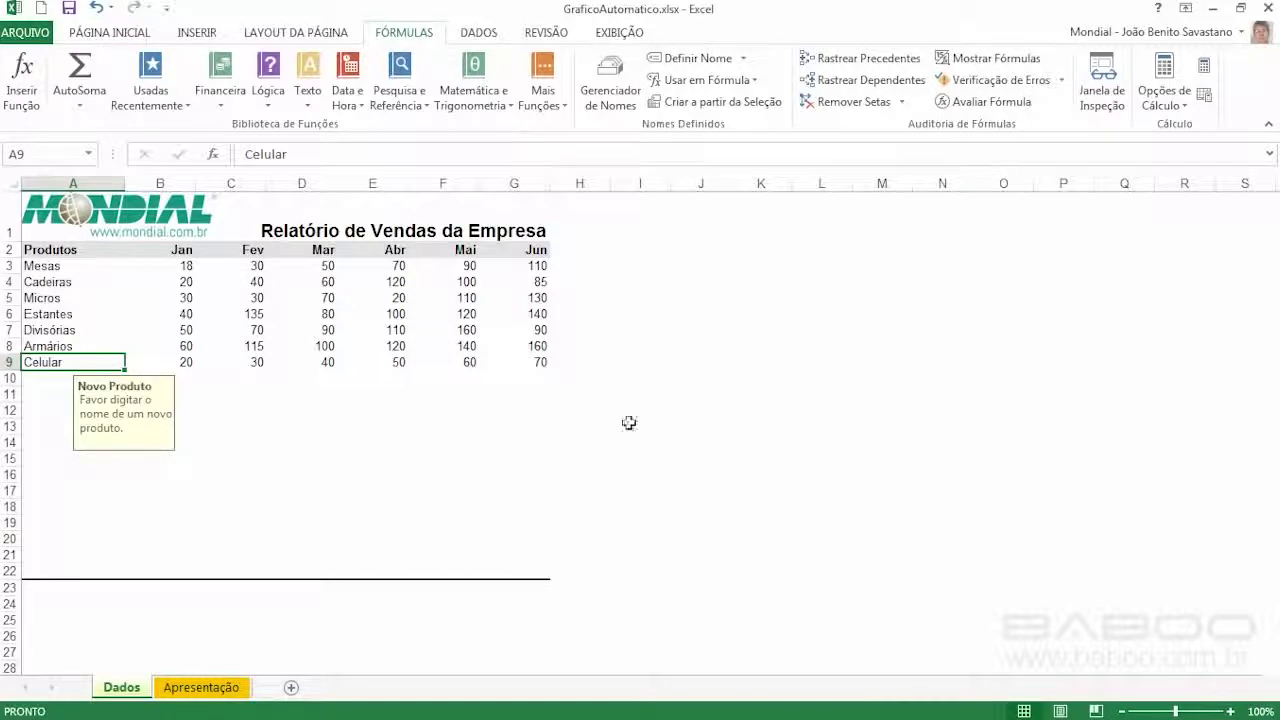
Step: Add the product Notebook in cell A10 of the Dados sheet
{"action": "left_click", "coordinate": [48, 380]}
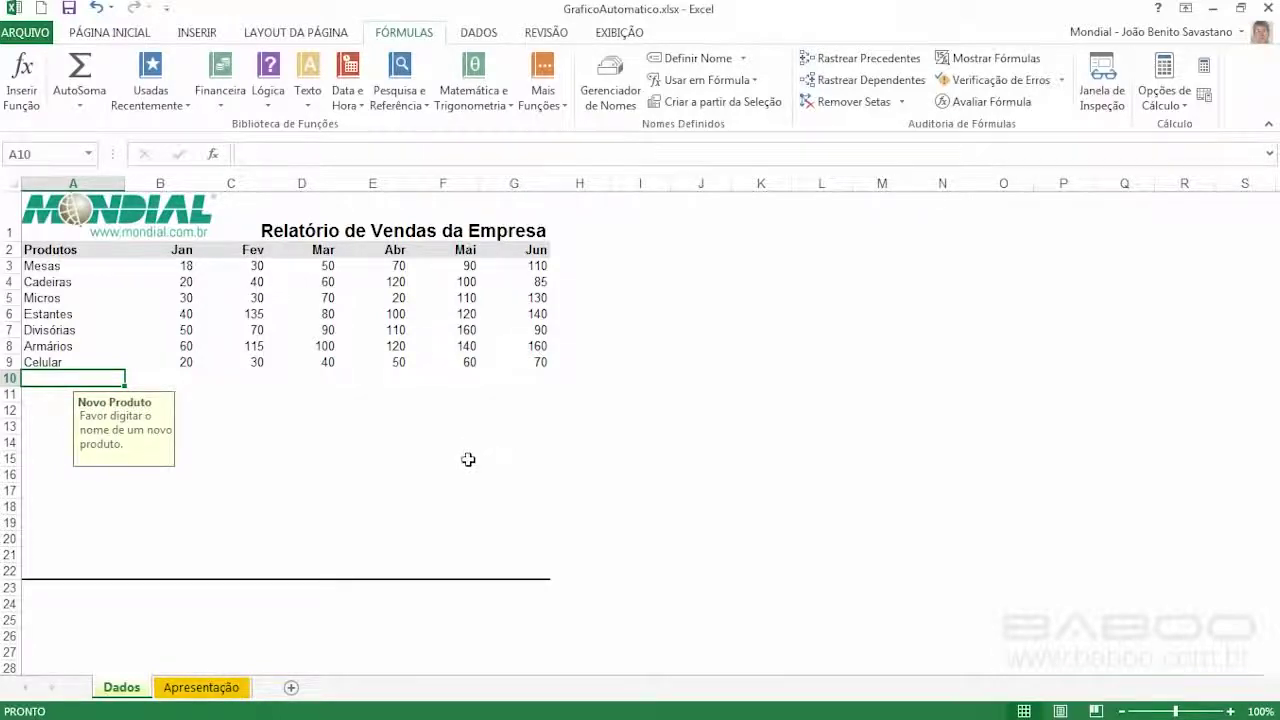
{"action": "type", "text": "Notebook"}
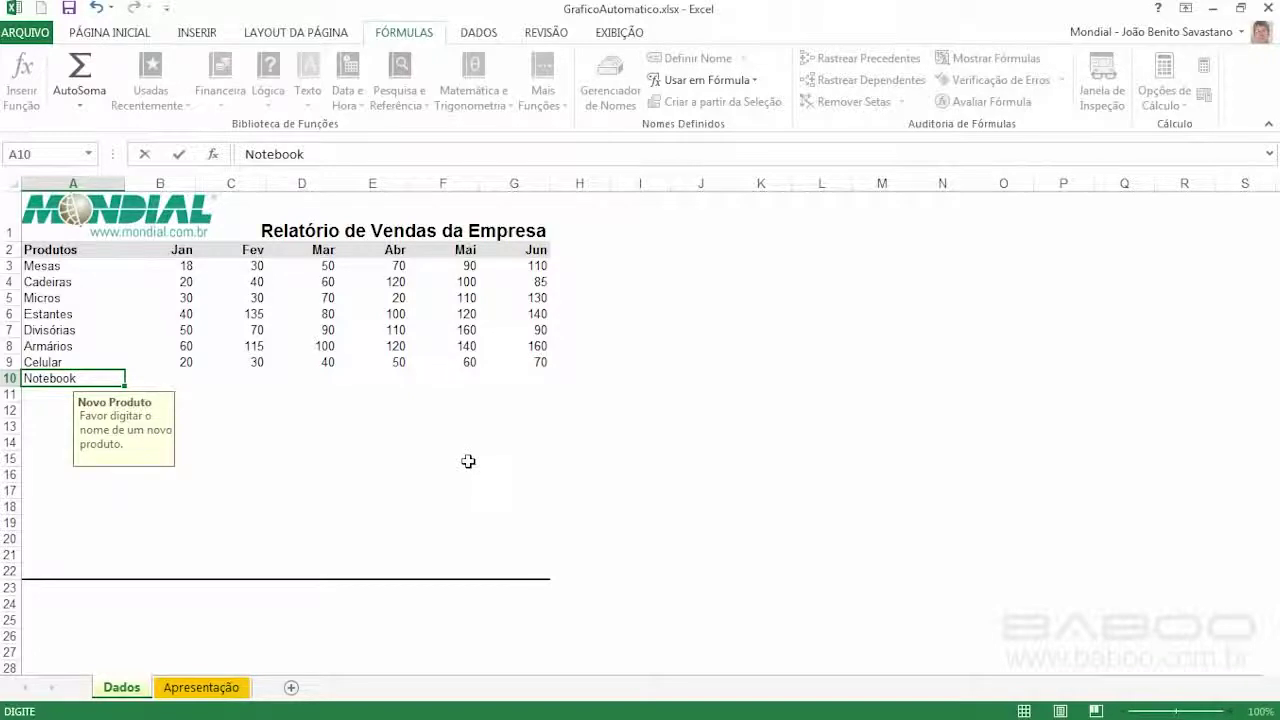
{"action": "key", "text": "Tab"}
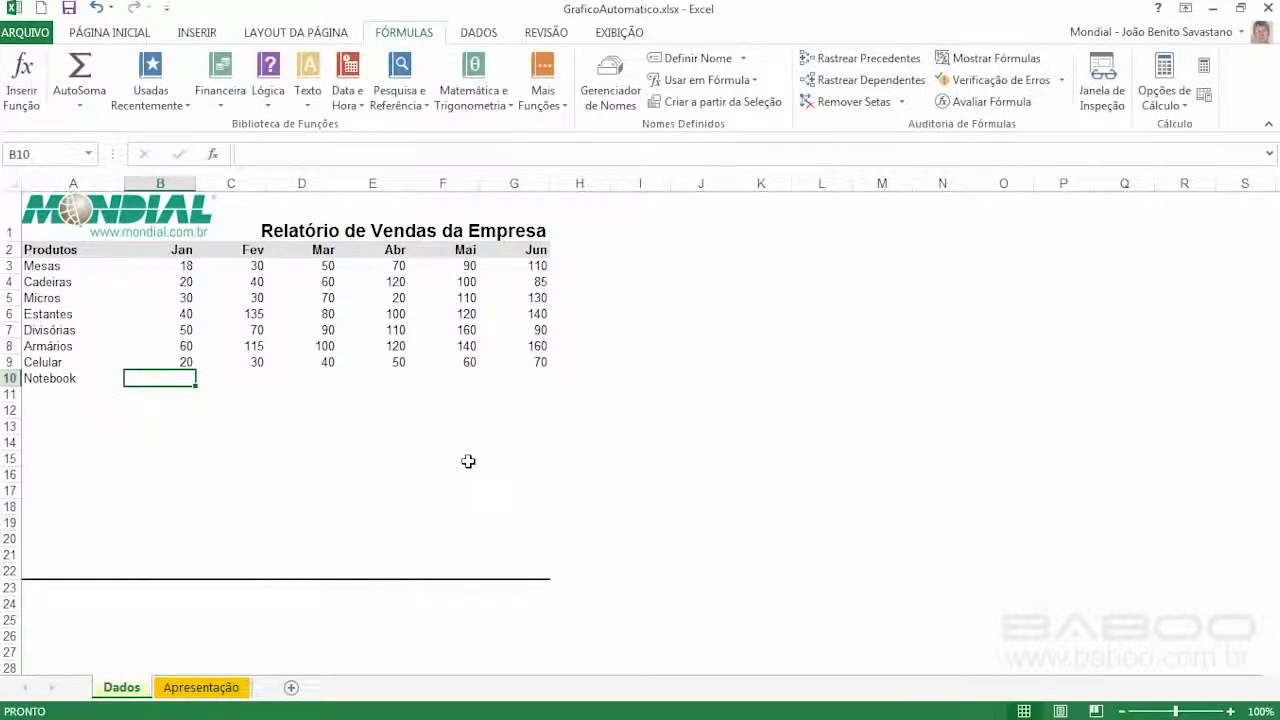
Step: Enter 40 and 50 as Notebook's Jan and Fev sales and extend the series through Jun in G10
{"action": "type", "text": "40"}
{"action": "key", "text": "Tab"}
{"action": "type", "text": "50"}
{"action": "key", "text": "Tab"}
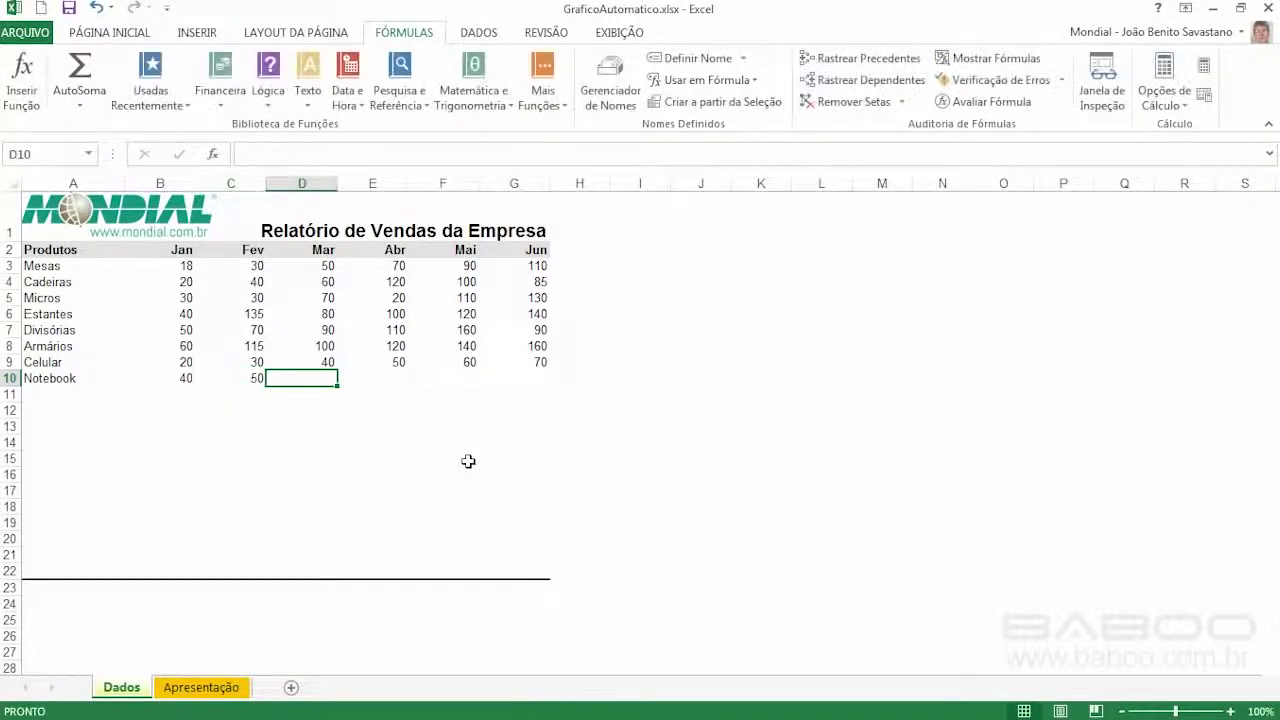
{"action": "left_click_drag", "start_coordinate": [182, 380], "coordinate": [549, 388]}
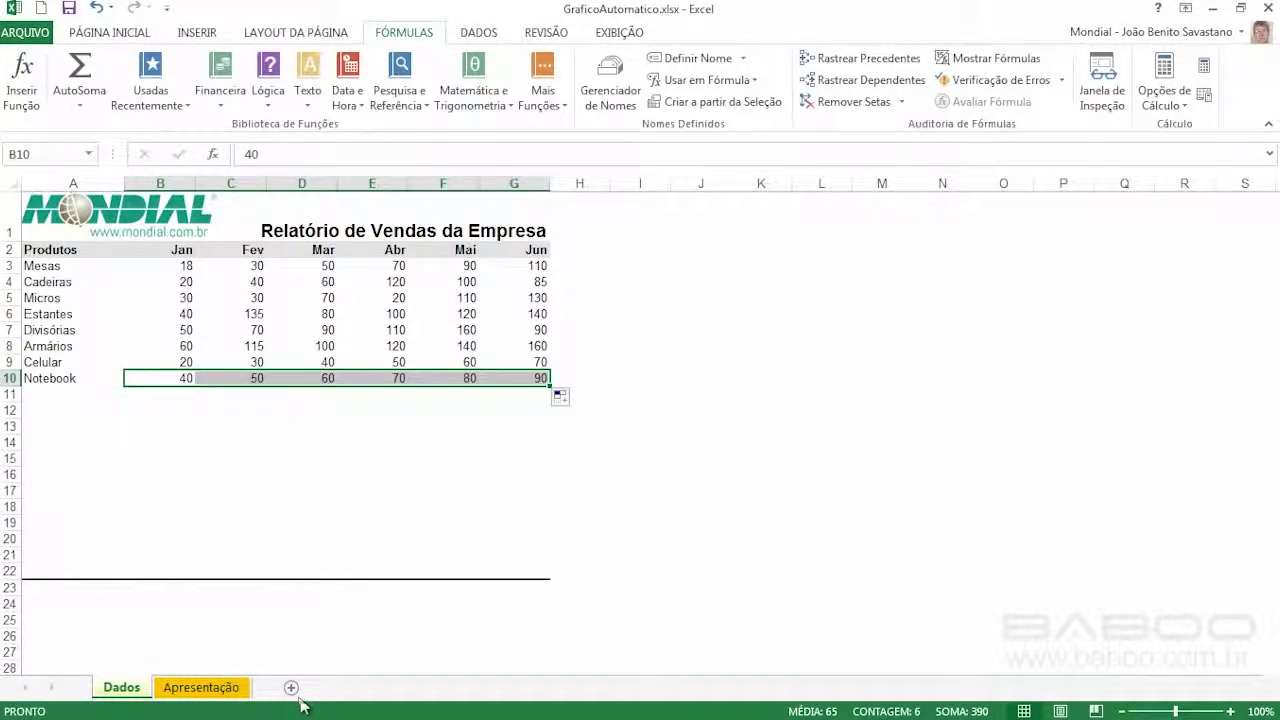
Step: On the Apresentação sheet, chart Divisórias and then switch the selected product to Notebook
{"action": "left_click", "coordinate": [224, 692]}
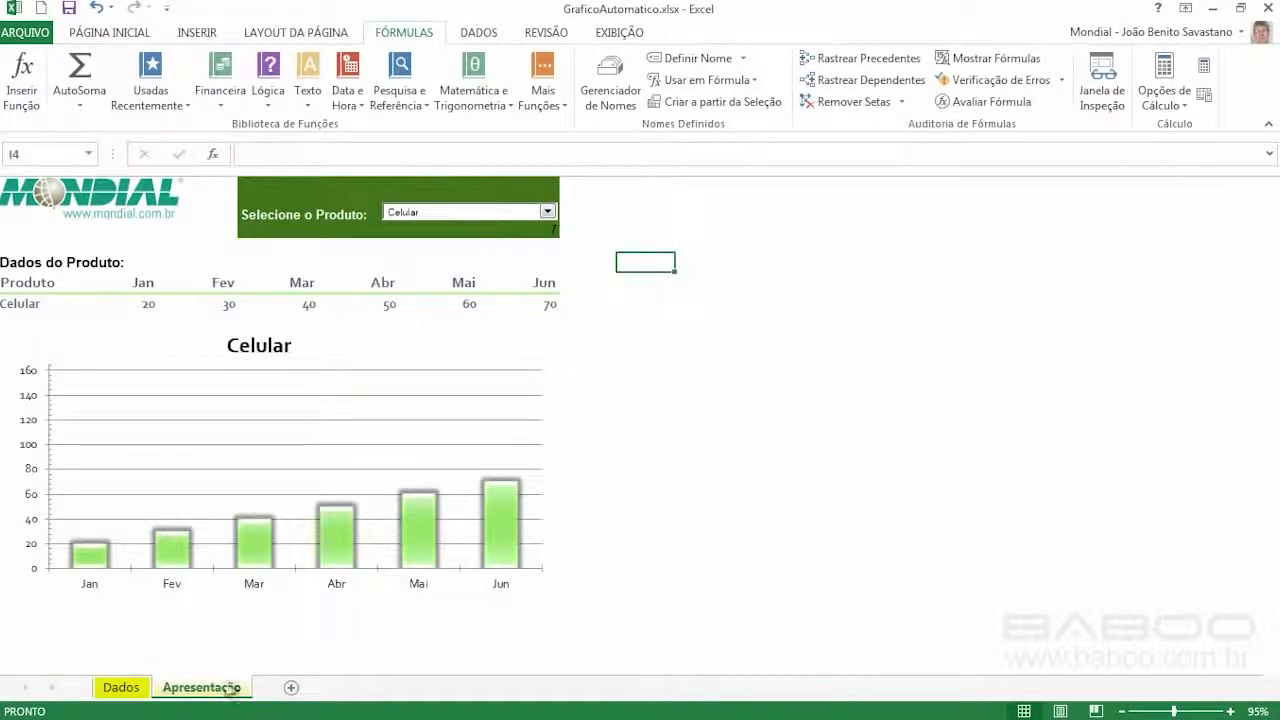
{"action": "left_click", "coordinate": [549, 214]}
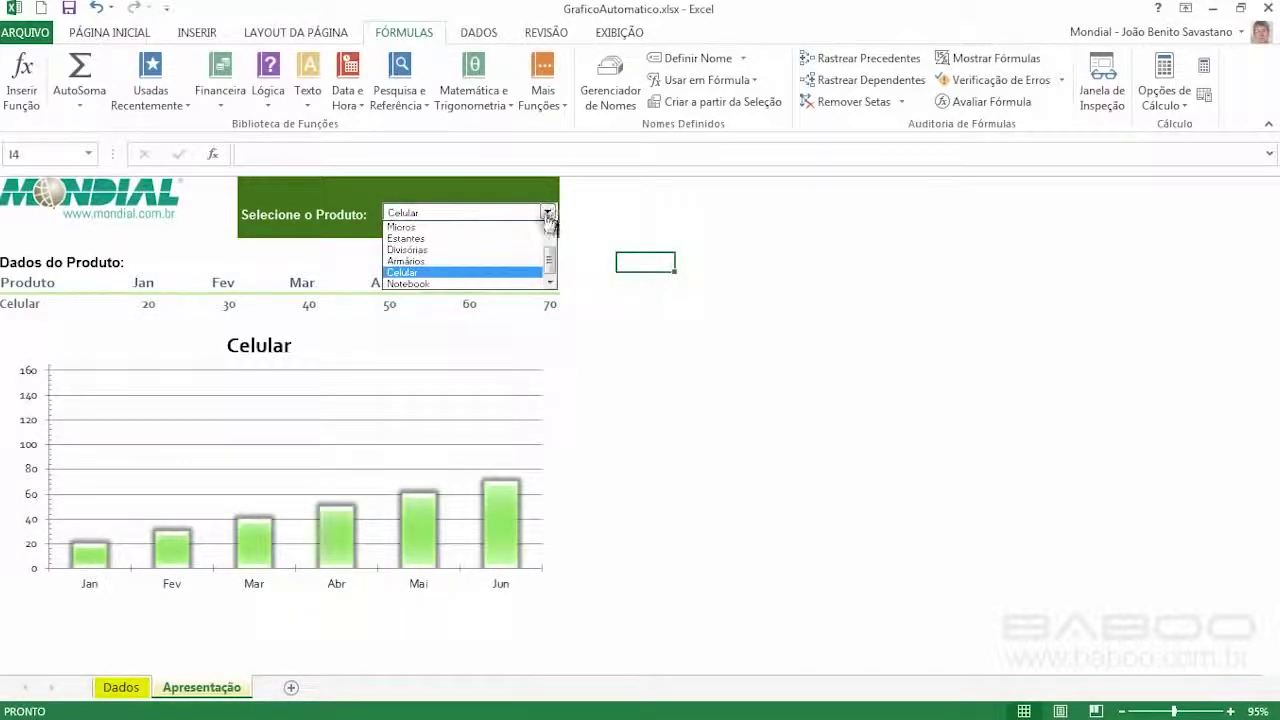
{"action": "scroll", "coordinate": [520, 263], "scroll_direction": "up", "scroll_amount": 1}
{"action": "left_click", "coordinate": [520, 260]}
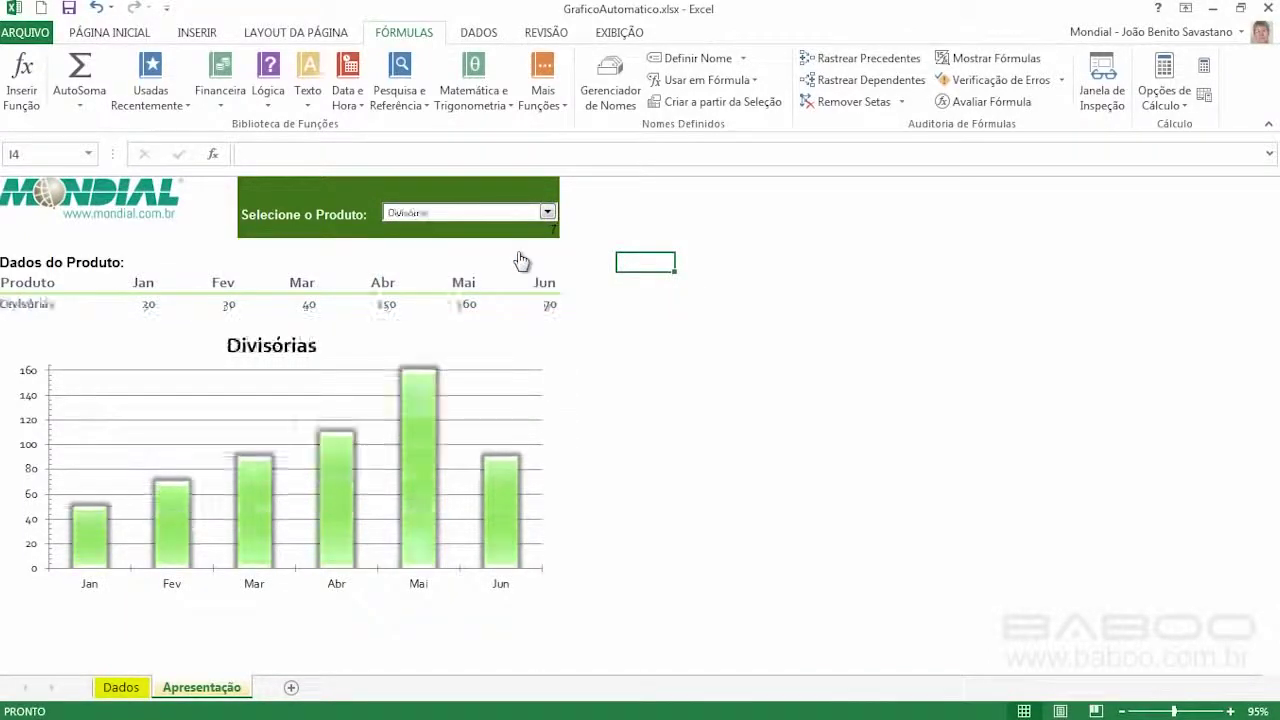
{"action": "left_click", "coordinate": [548, 214]}
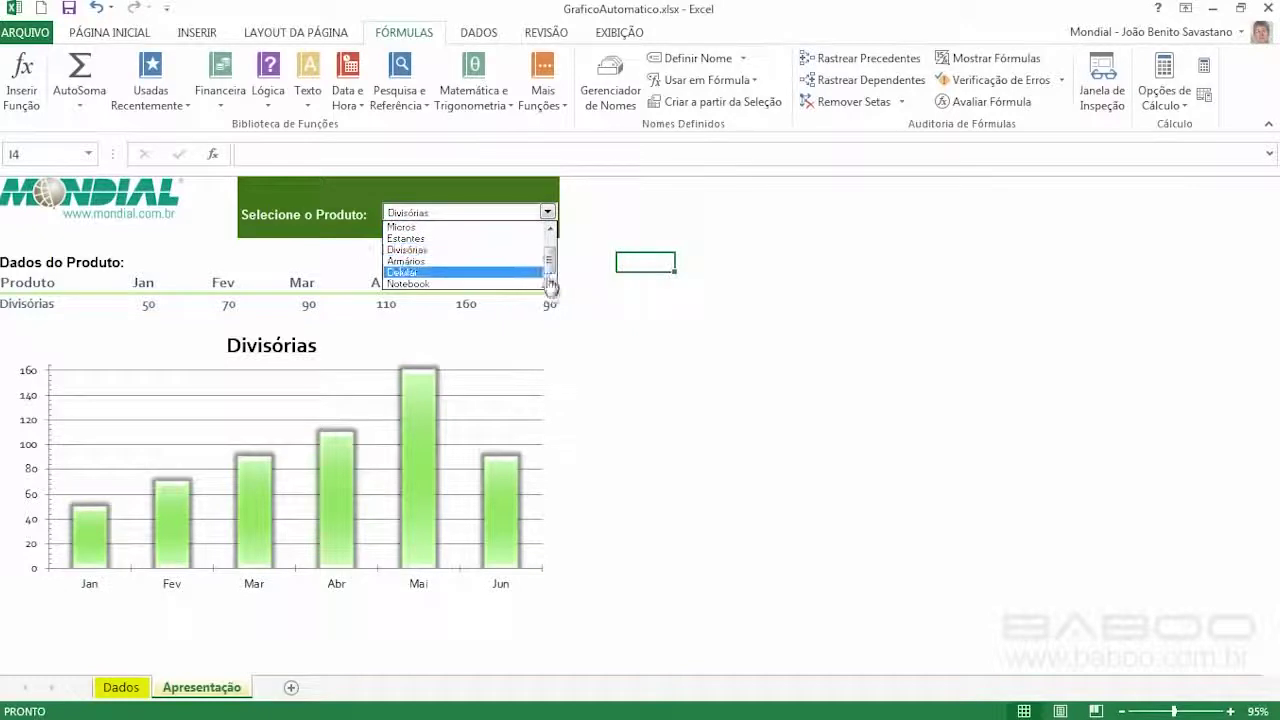
{"action": "left_click", "coordinate": [425, 285]}
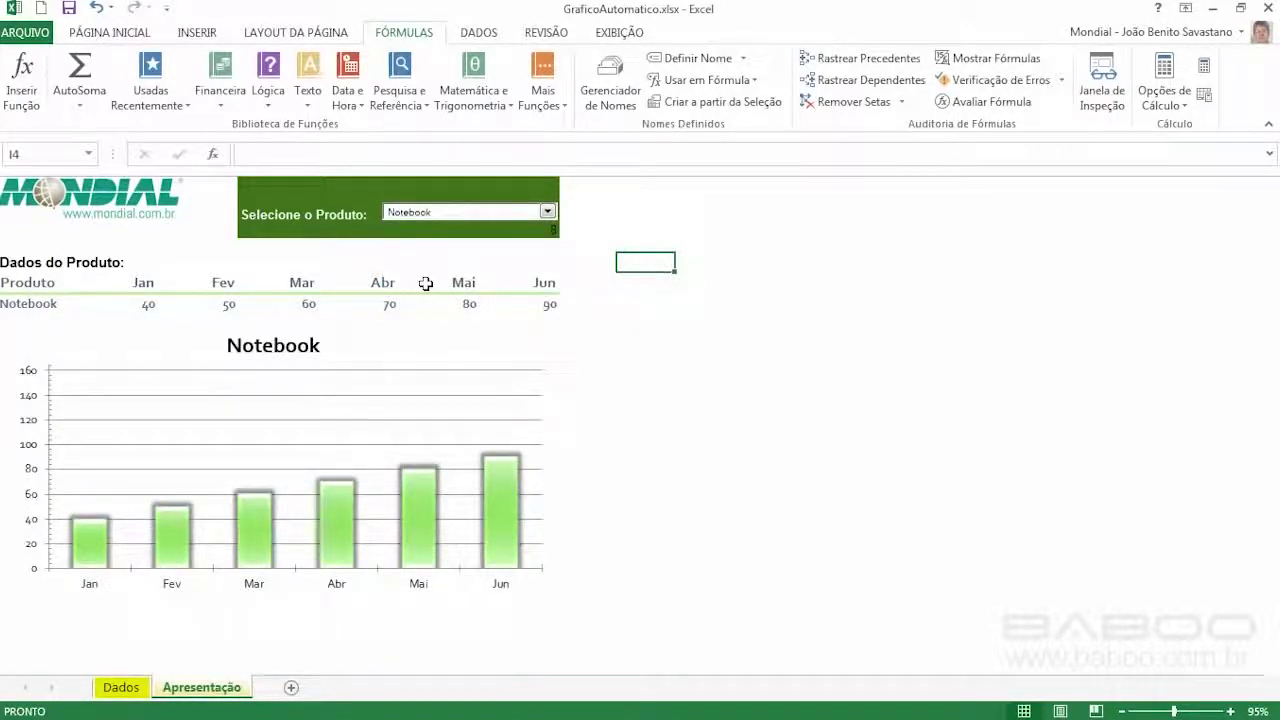
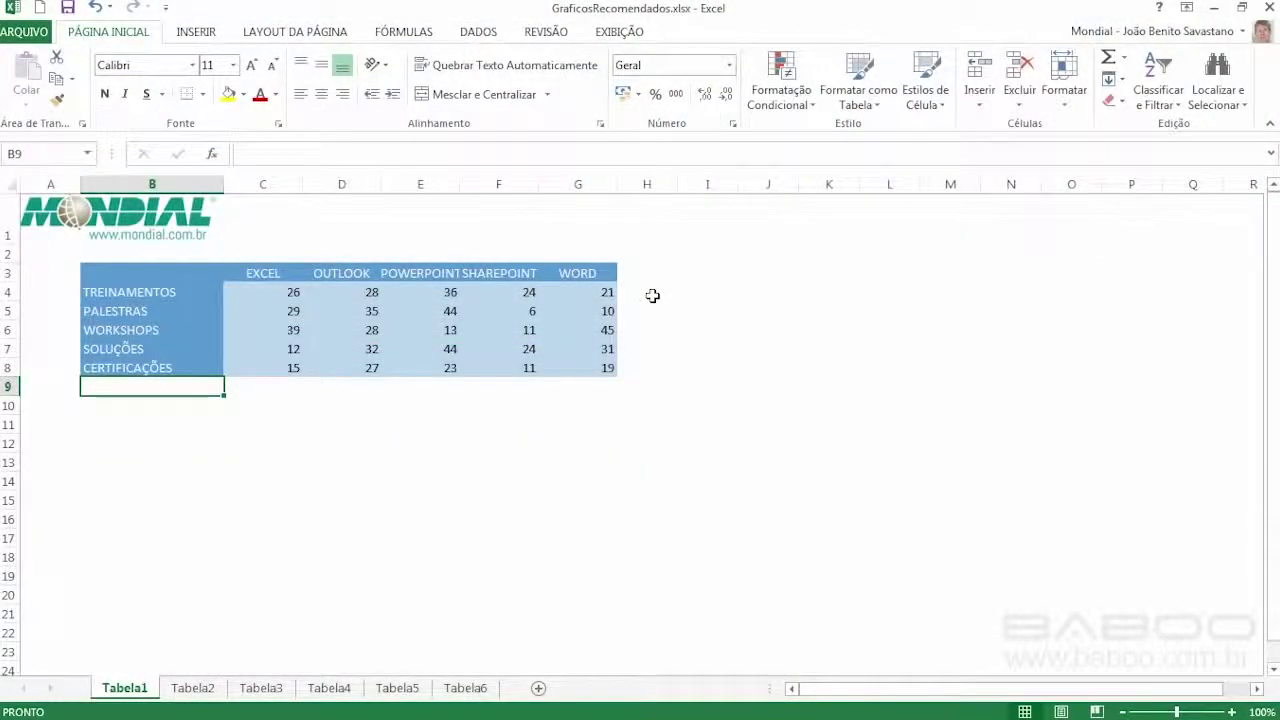
Step: Insert line sparklines in H4:H8 for the data in C4:G8, and view their design options
{"action": "left_click_drag", "start_coordinate": [648, 292], "coordinate": [643, 367]}
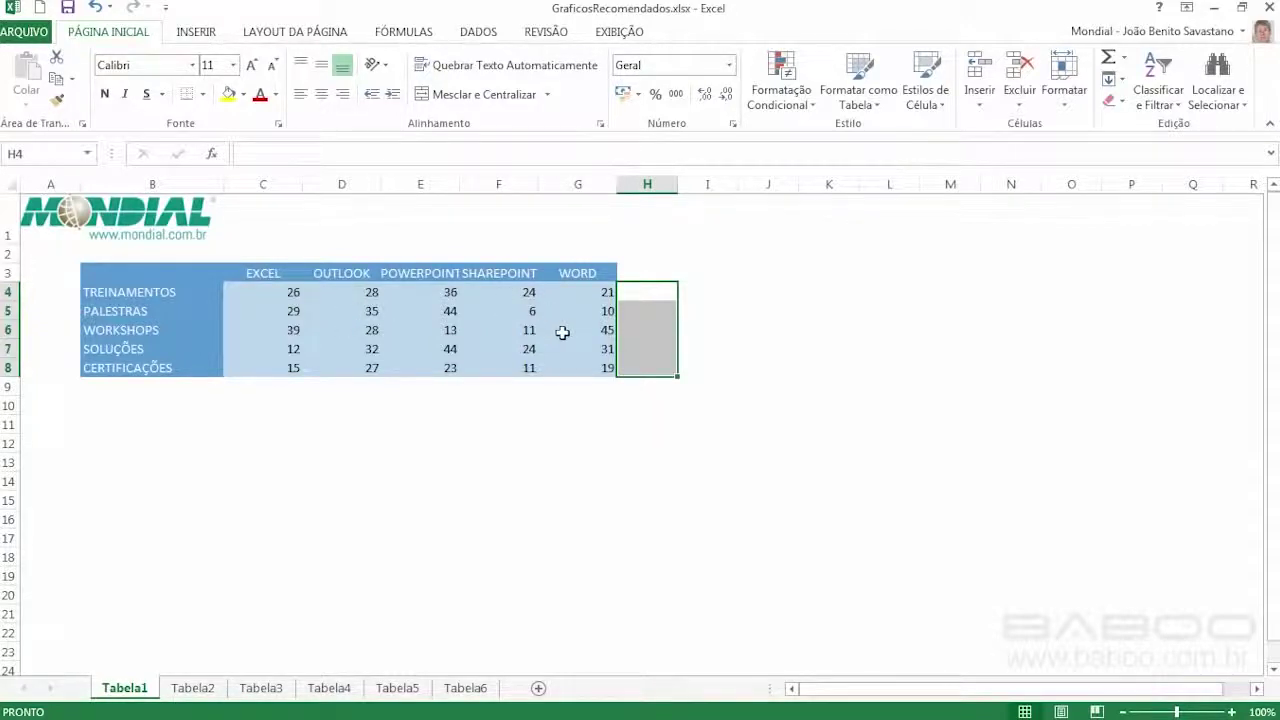
{"action": "left_click", "coordinate": [196, 31]}
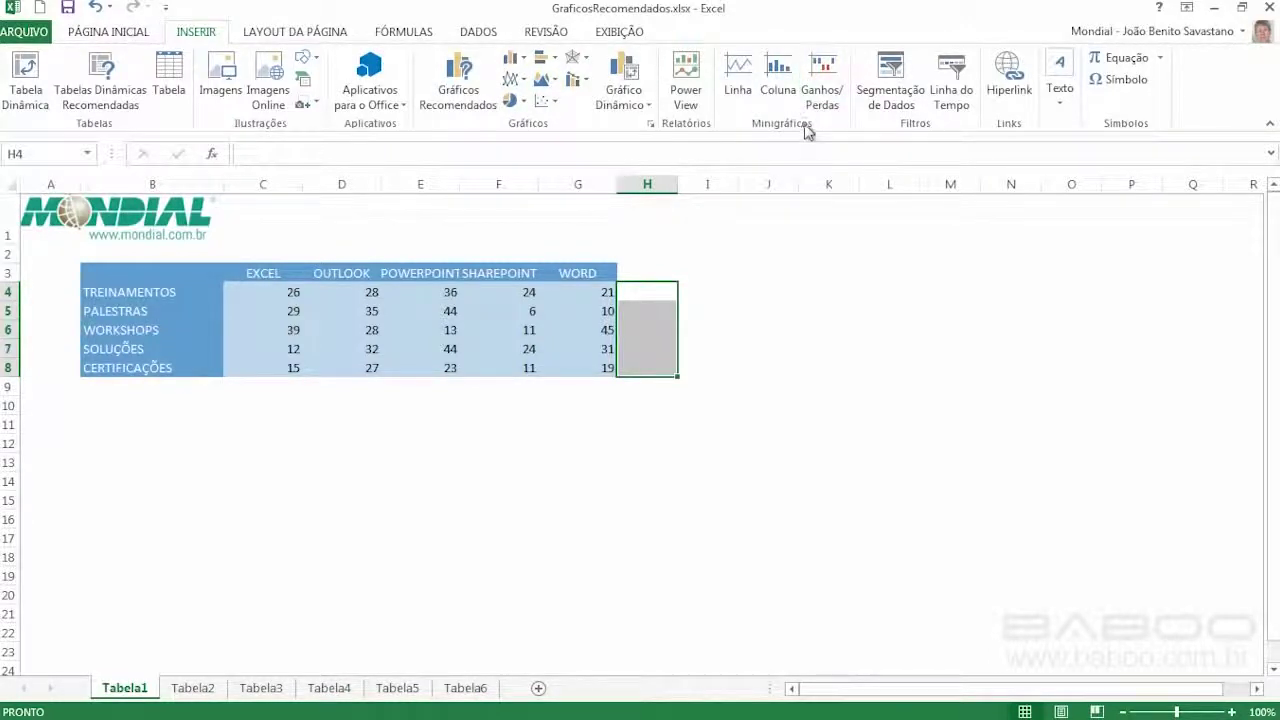
{"action": "left_click", "coordinate": [740, 70]}
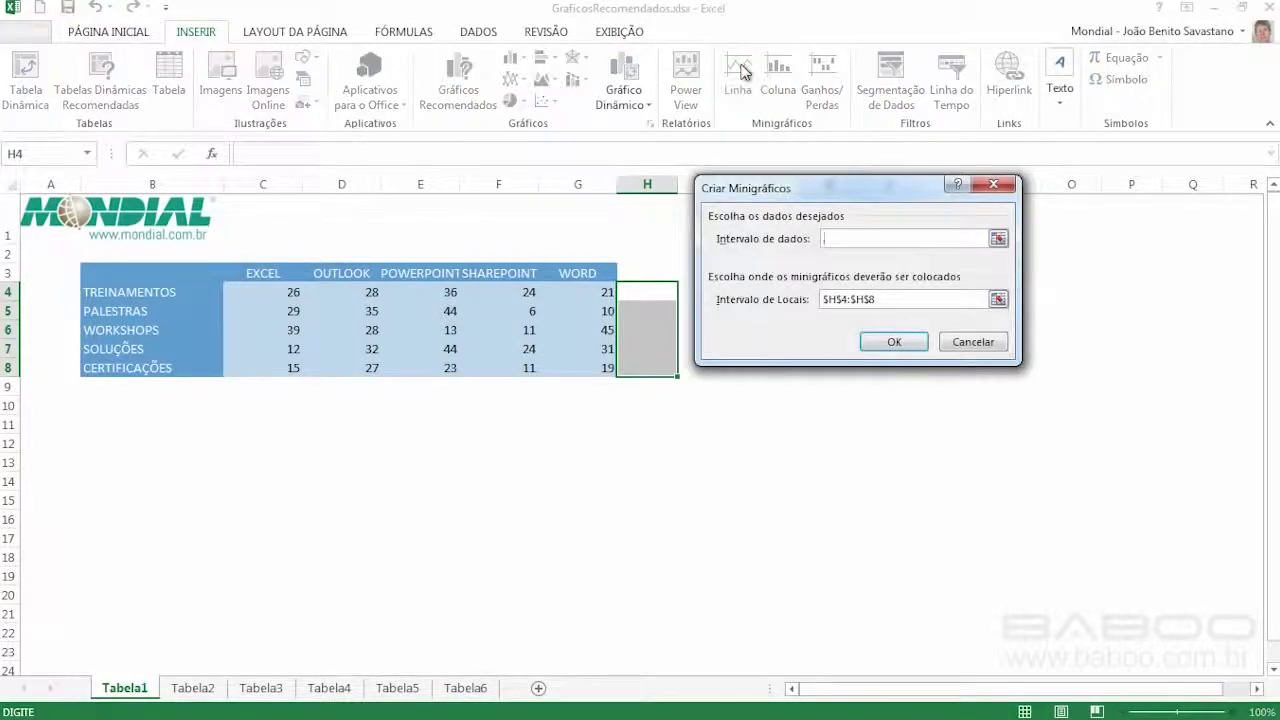
{"action": "left_click_drag", "start_coordinate": [860, 180], "coordinate": [938, 226]}
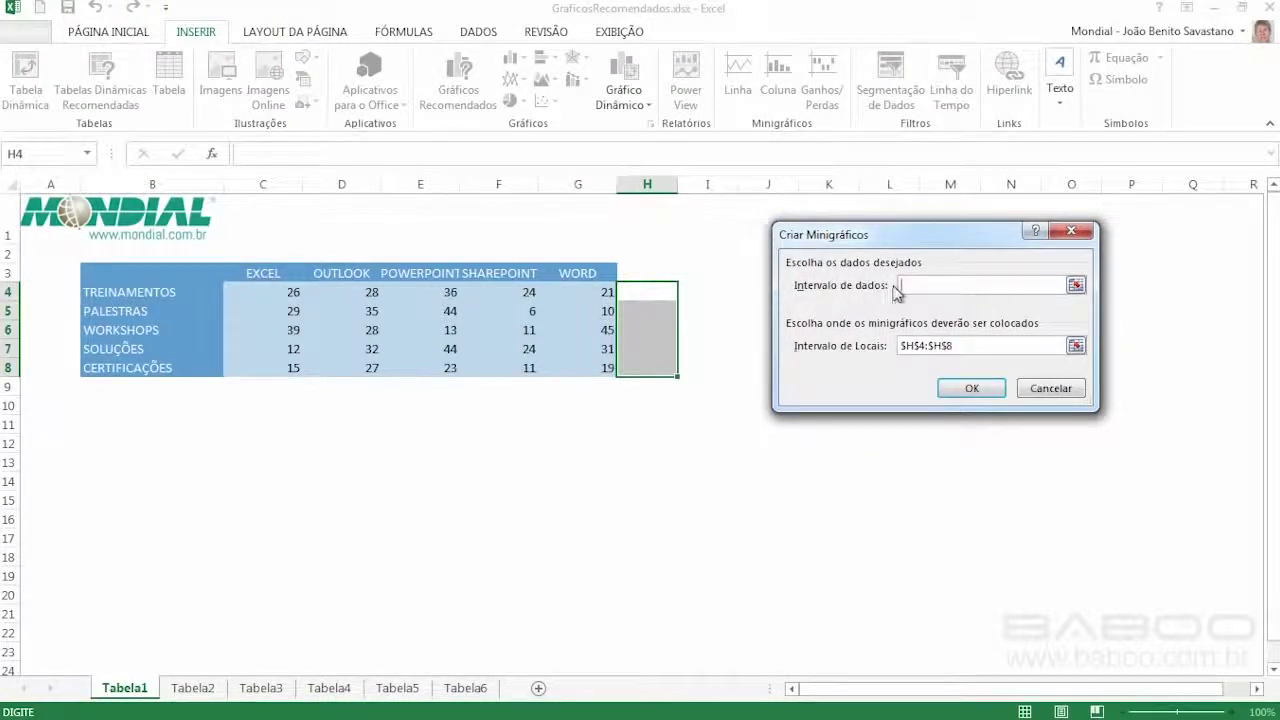
{"action": "left_click_drag", "start_coordinate": [297, 294], "coordinate": [563, 363]}
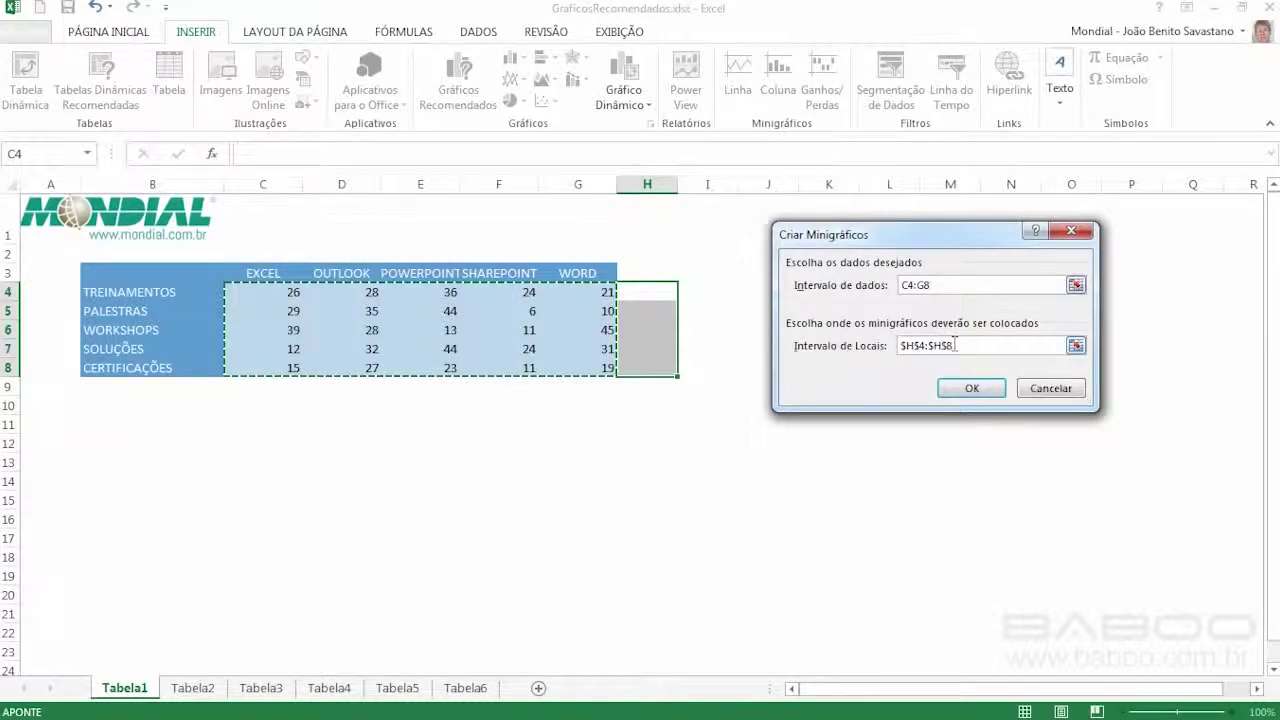
{"action": "left_click", "coordinate": [973, 389]}
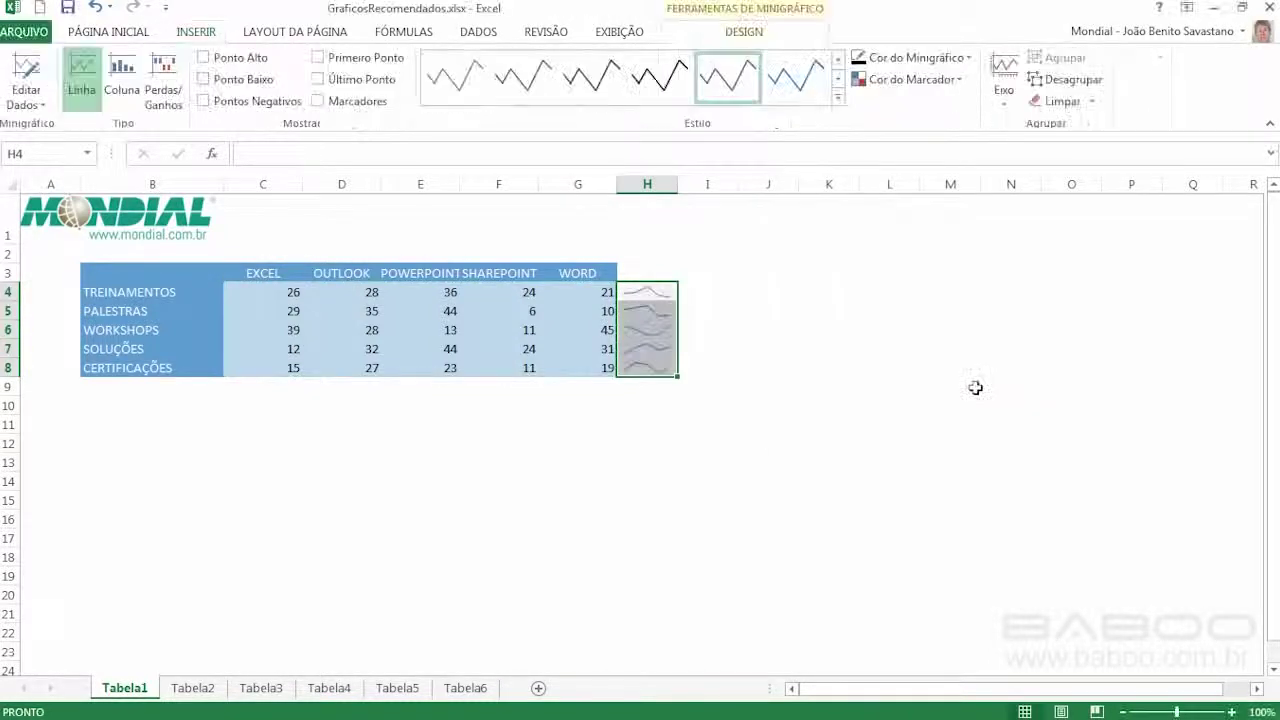
{"action": "left_click", "coordinate": [650, 292]}
{"action": "left_click", "coordinate": [655, 311]}
{"action": "left_click", "coordinate": [659, 349]}
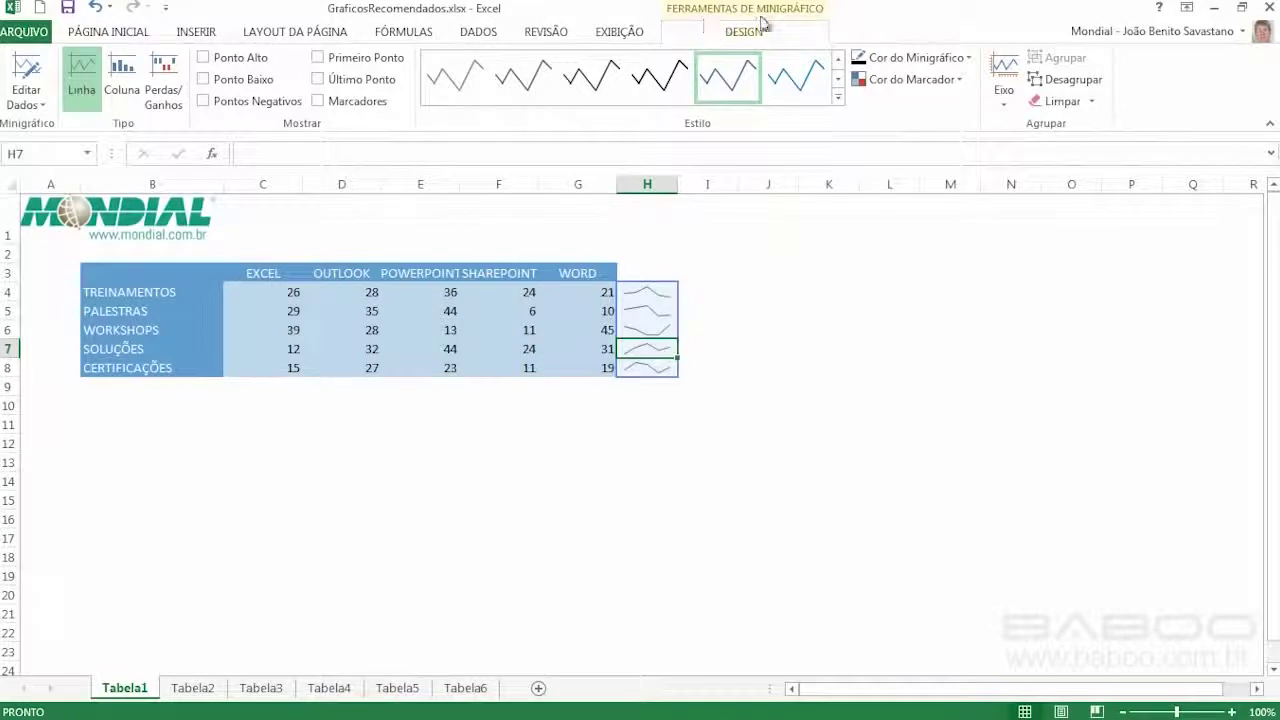
{"action": "left_click", "coordinate": [758, 76]}
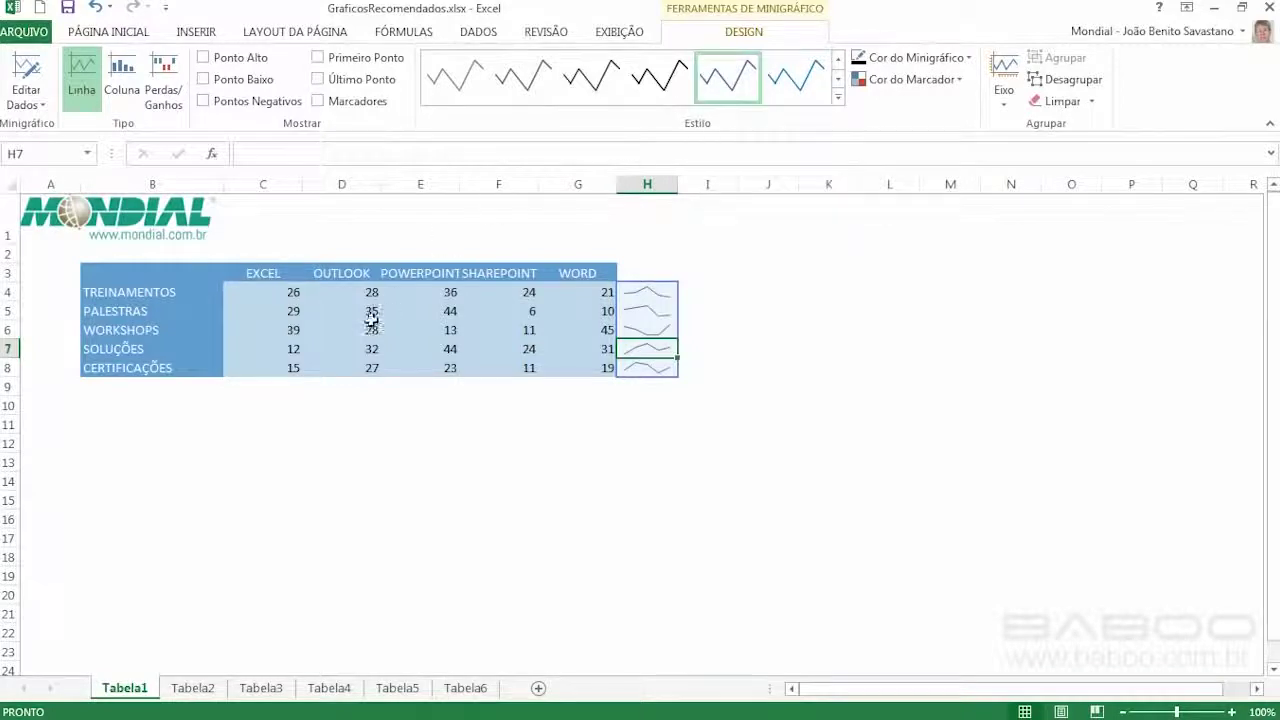
Step: Set the SharePoint value for Treinamentos in F4 to 40
{"action": "left_click", "coordinate": [523, 292]}
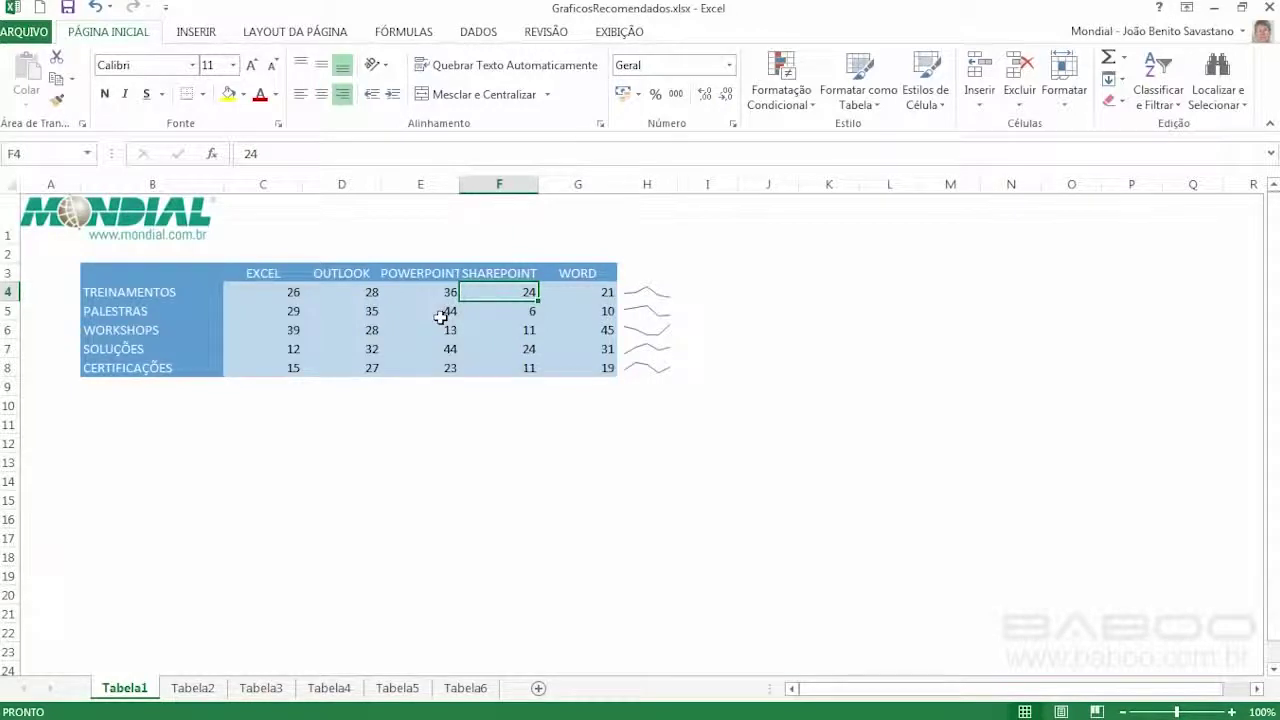
{"action": "type", "text": "40"}
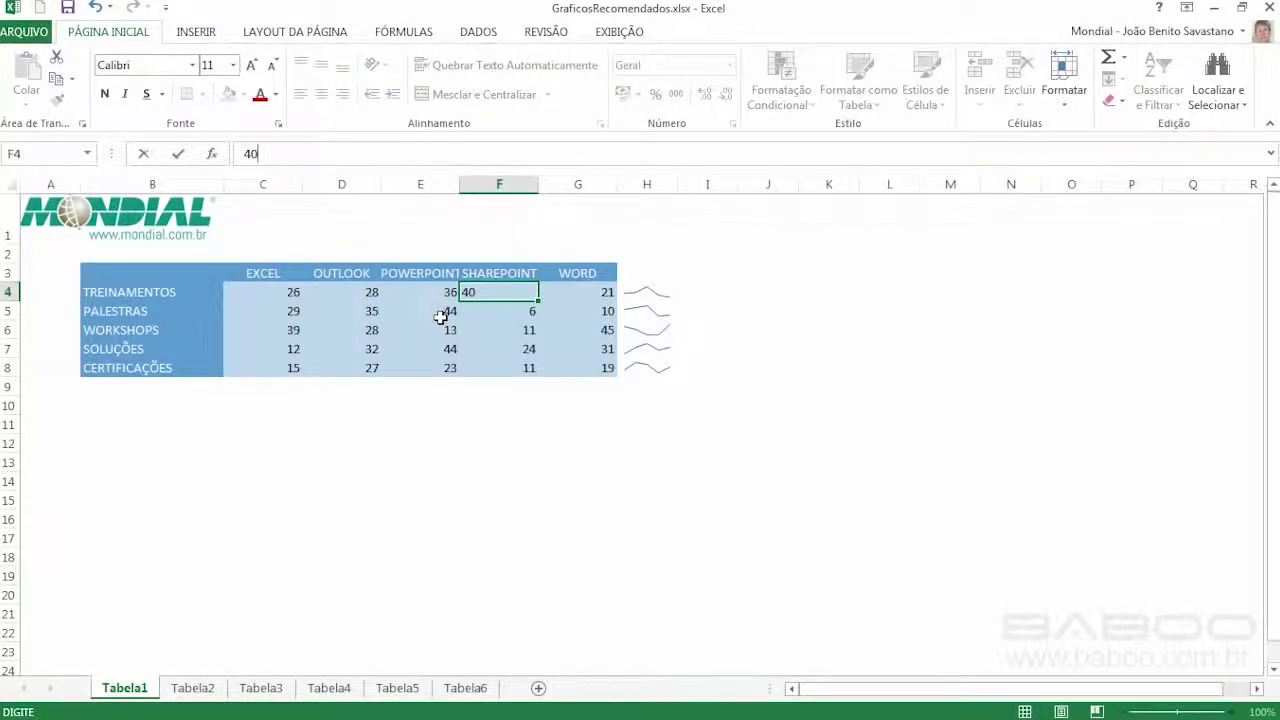
{"action": "key", "text": "ctrl+Return"}
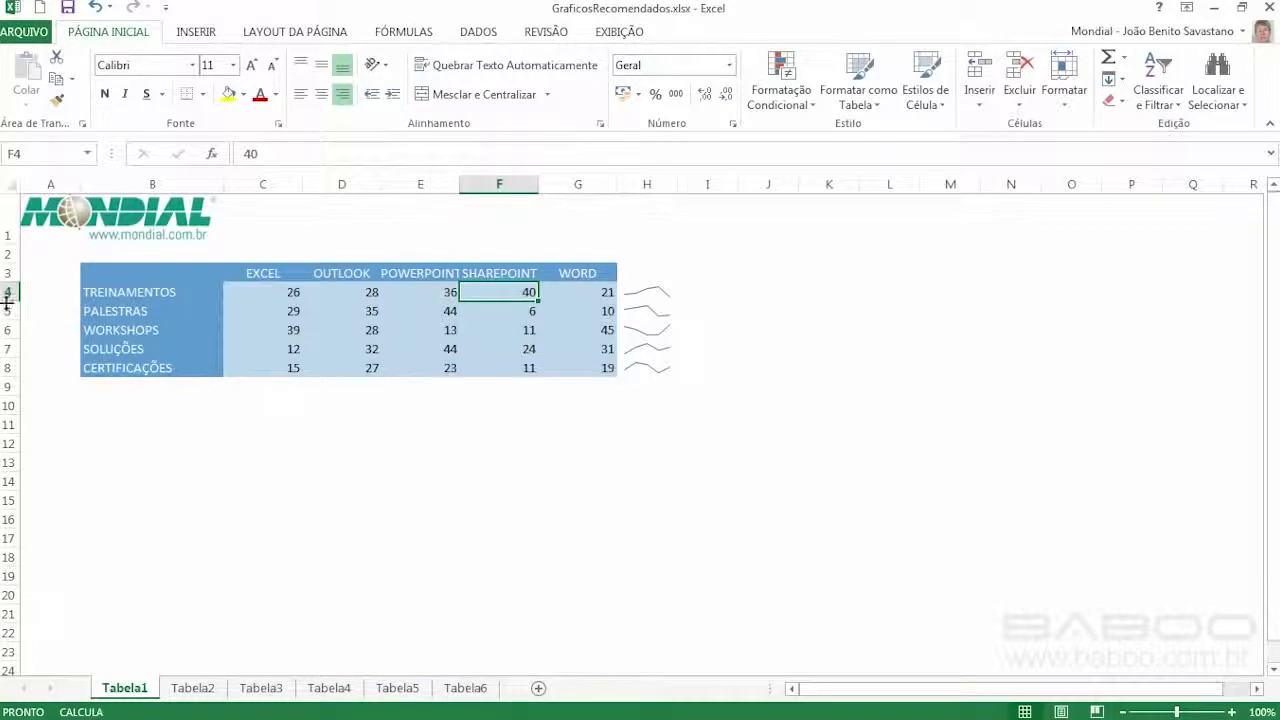
Step: Widen column H and increase the height of rows 4 to 8 so the sparklines are larger
{"action": "left_click_drag", "start_coordinate": [677, 184], "coordinate": [711, 190]}
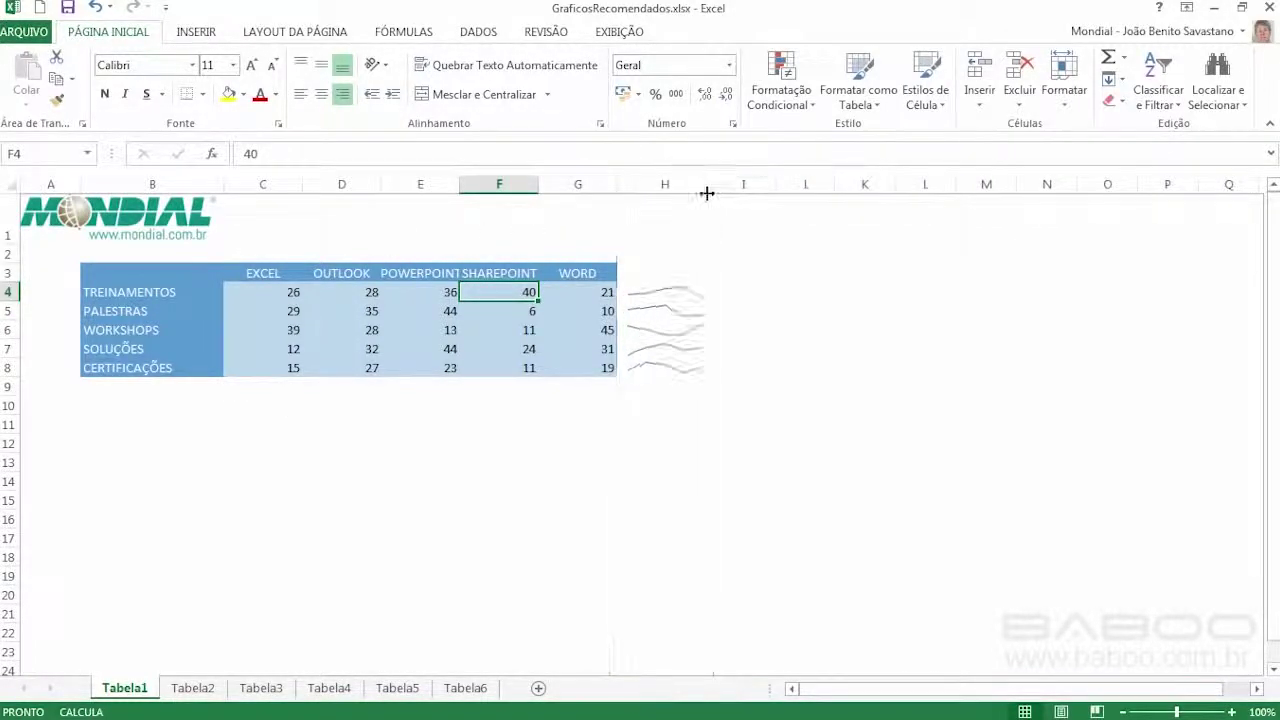
{"action": "left_click_drag", "start_coordinate": [8, 292], "coordinate": [5, 366]}
{"action": "left_click_drag", "start_coordinate": [8, 301], "coordinate": [10, 311]}
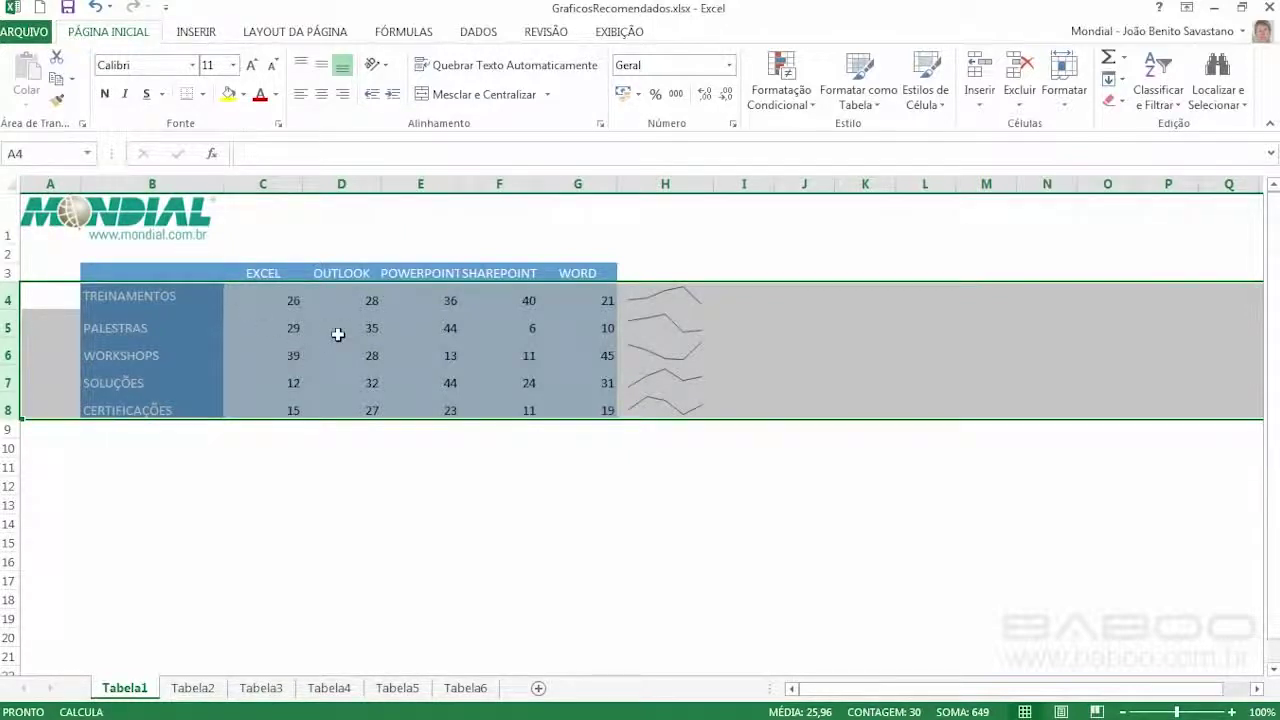
{"action": "left_click", "coordinate": [370, 331]}
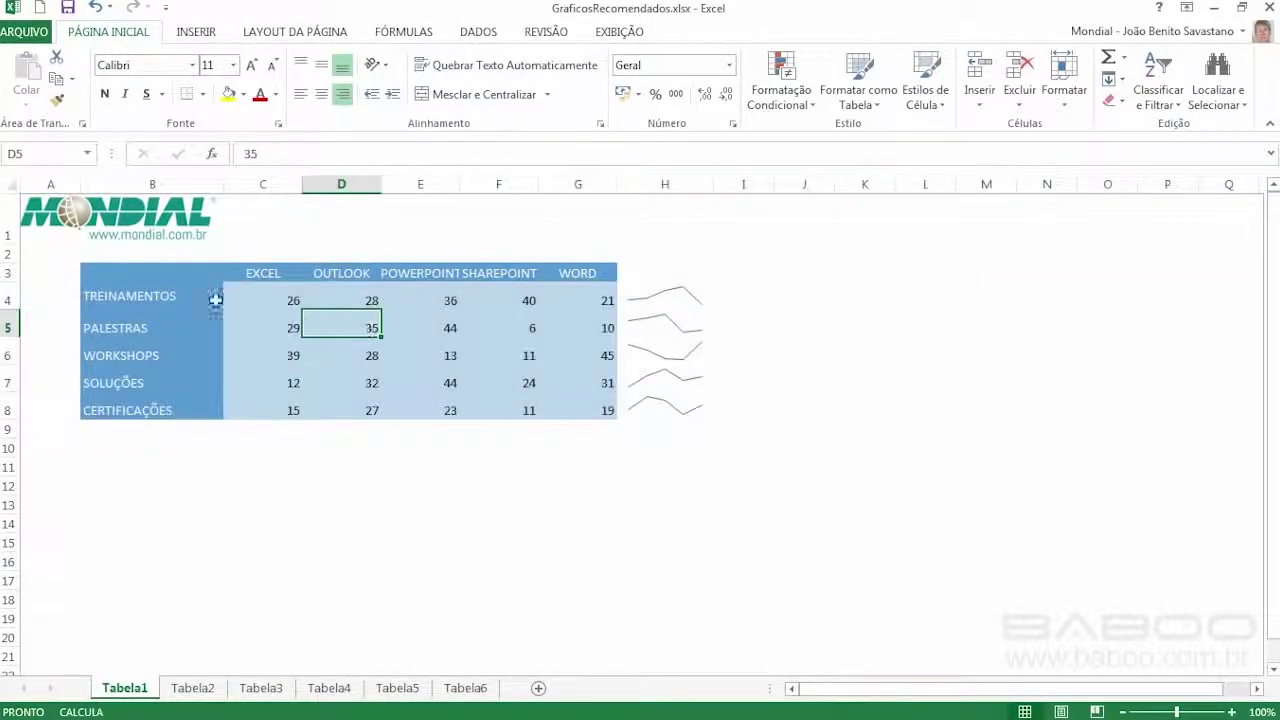
Step: Insert the recommended Colunas Agrupadas chart for the table in B3:G8
{"action": "left_click_drag", "start_coordinate": [140, 276], "coordinate": [555, 402]}
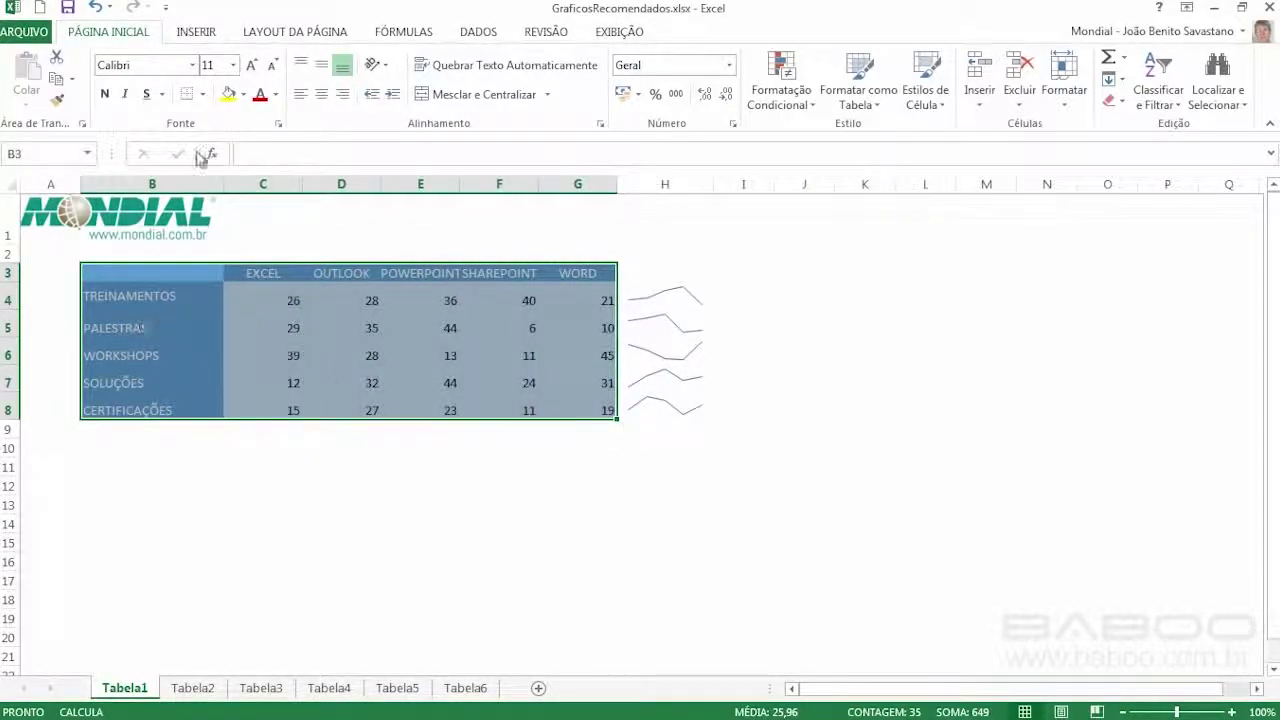
{"action": "left_click", "coordinate": [205, 36]}
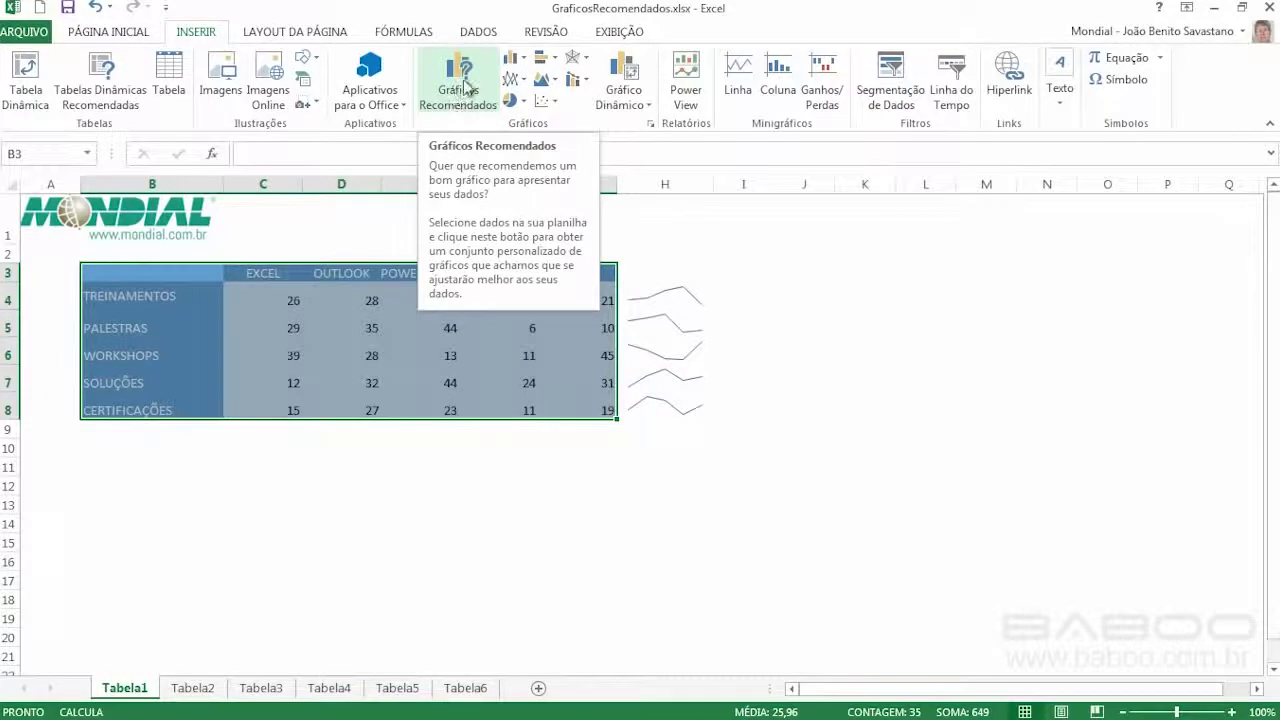
{"action": "left_click", "coordinate": [463, 92]}
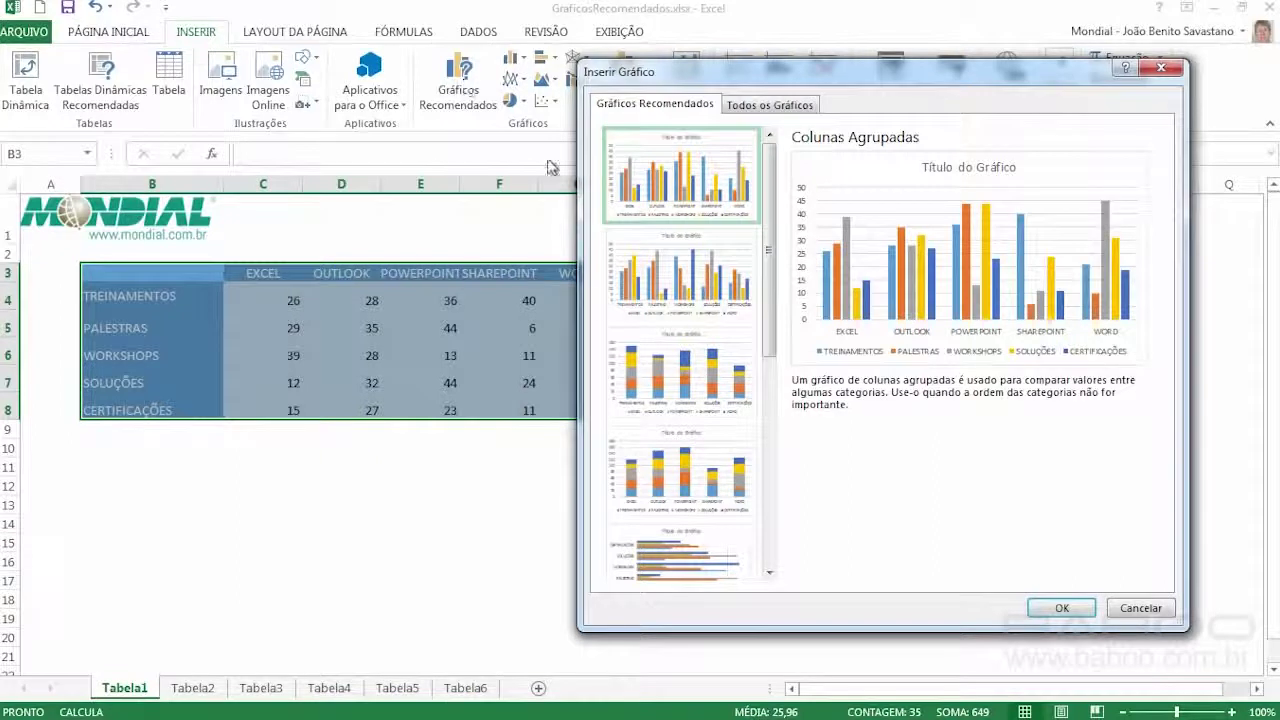
{"action": "left_click", "coordinate": [1062, 609]}
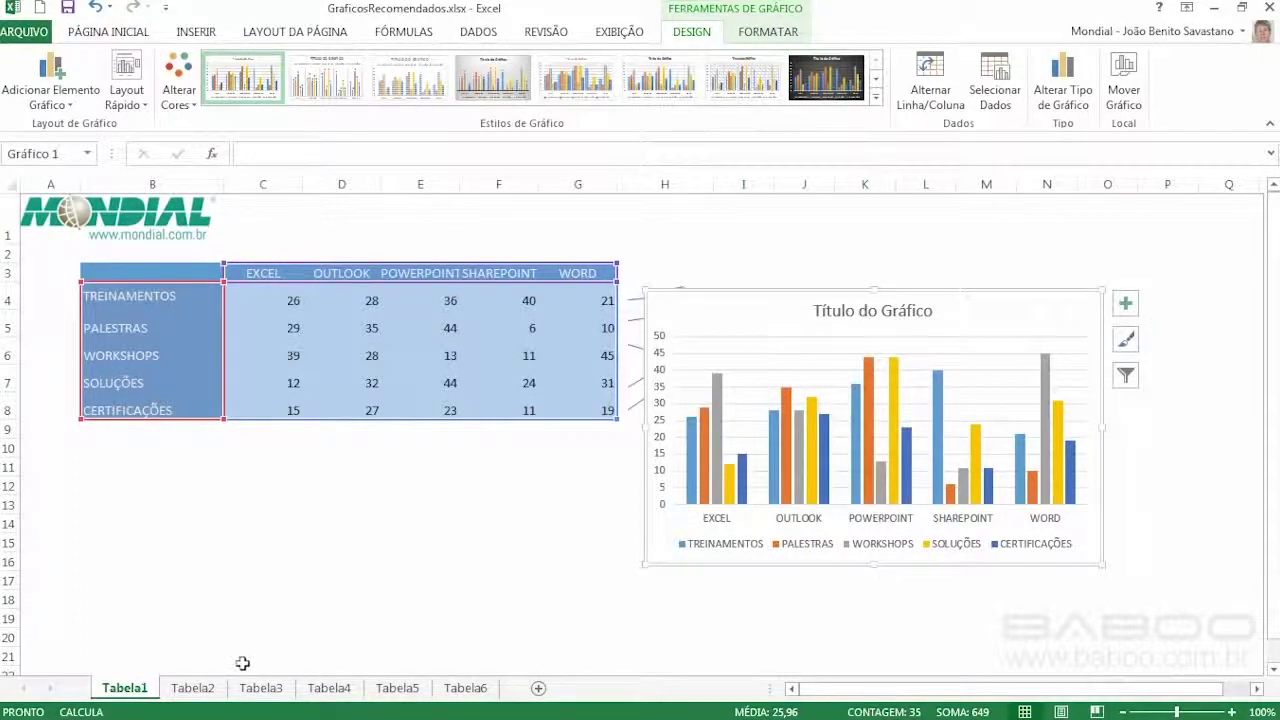
Step: On the Tabela2 sheet, insert a recommended pie chart of the Volume data in B3:C8
{"action": "left_click", "coordinate": [208, 690]}
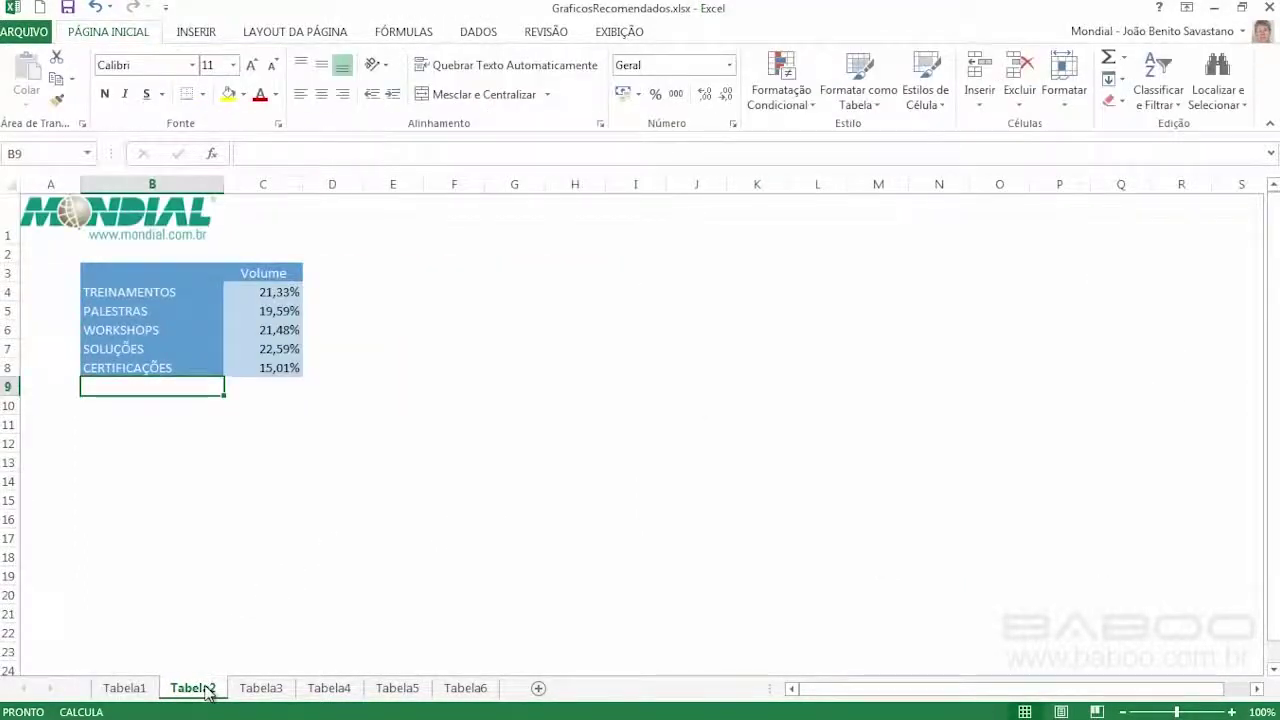
{"action": "left_click_drag", "start_coordinate": [136, 269], "coordinate": [274, 366]}
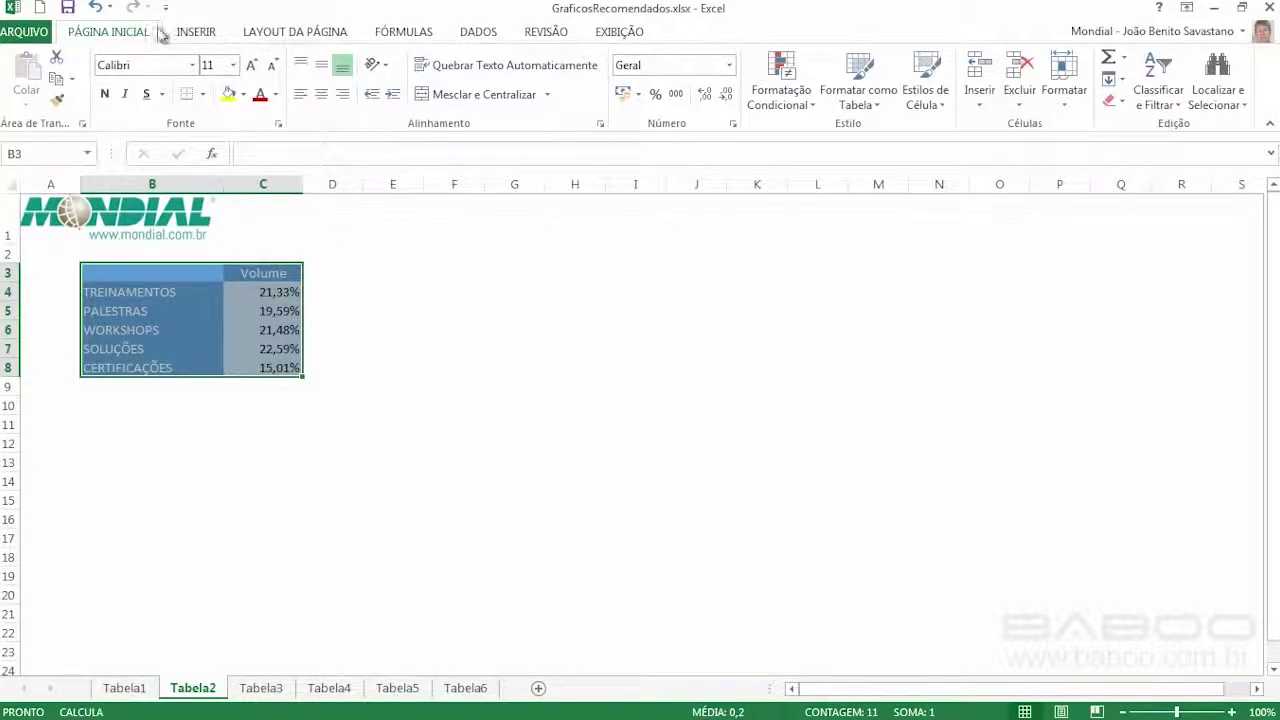
{"action": "left_click", "coordinate": [201, 35]}
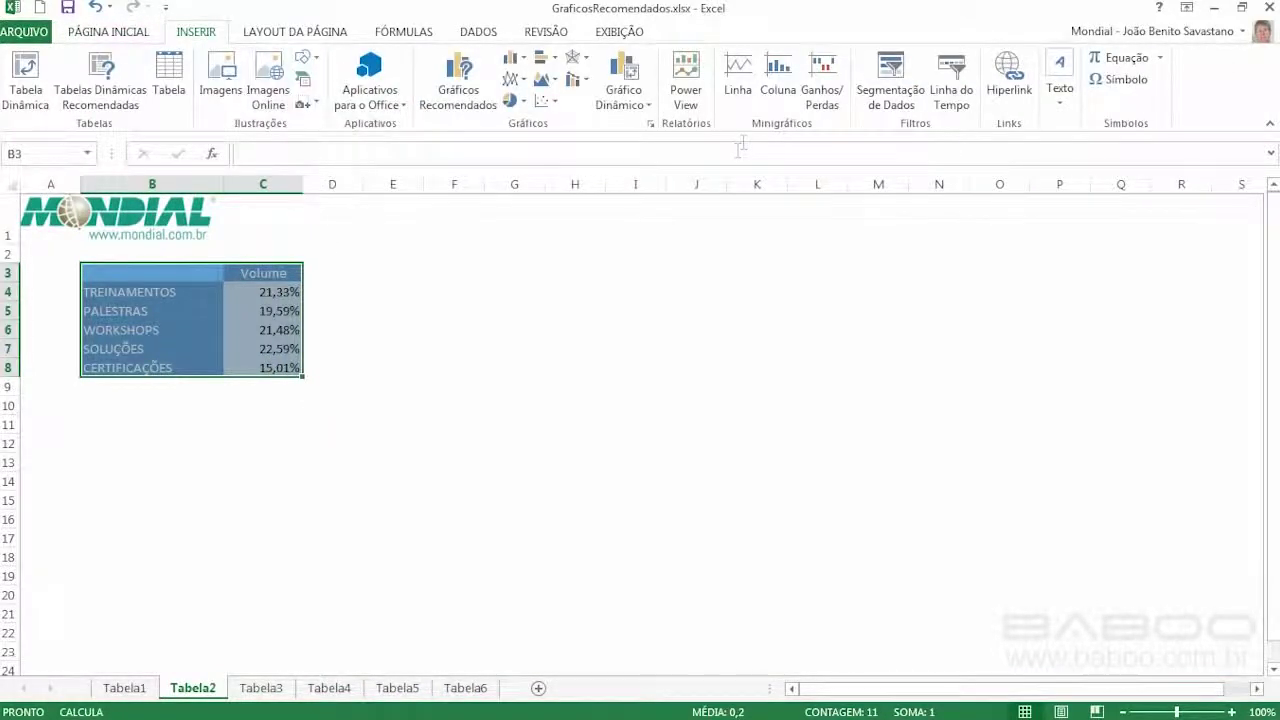
{"action": "left_click", "coordinate": [468, 80]}
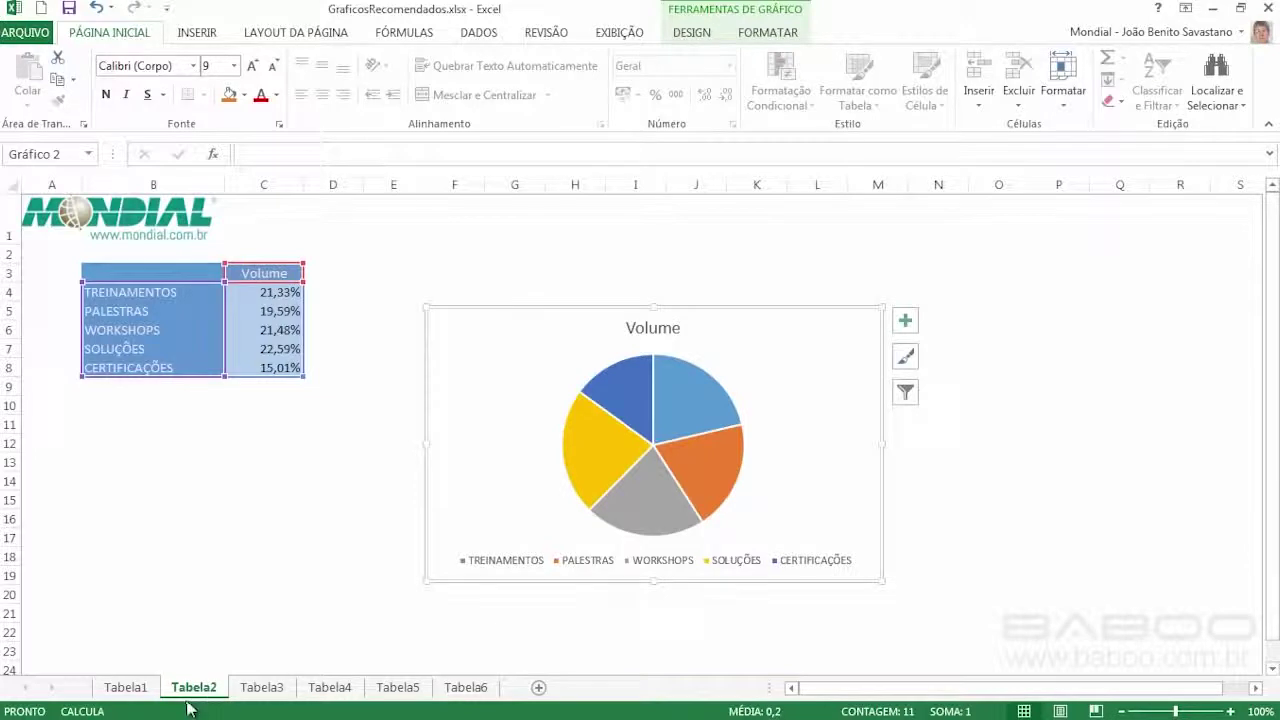
Step: On the Tabela3 sheet, insert the recommended Coluna Clusterizada - Linha chart for B3:H8 and place it, widened, below the table
{"action": "left_click", "coordinate": [260, 689]}
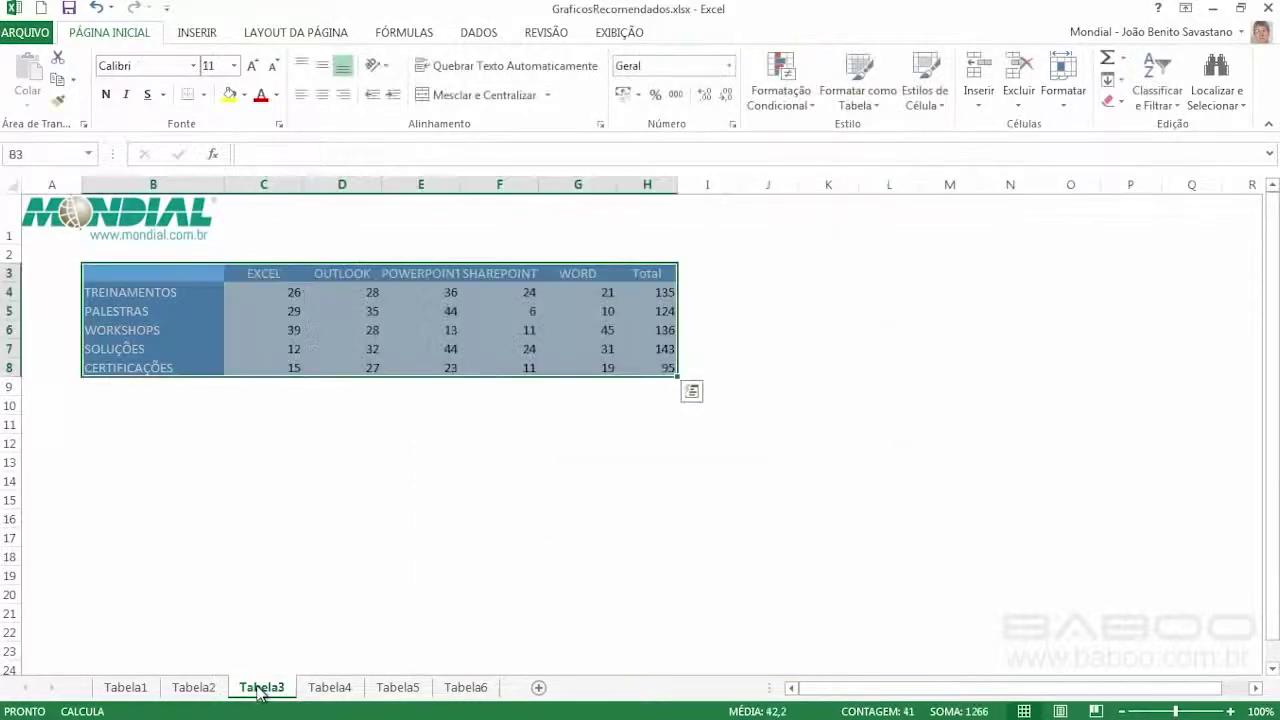
{"action": "left_click", "coordinate": [166, 276]}
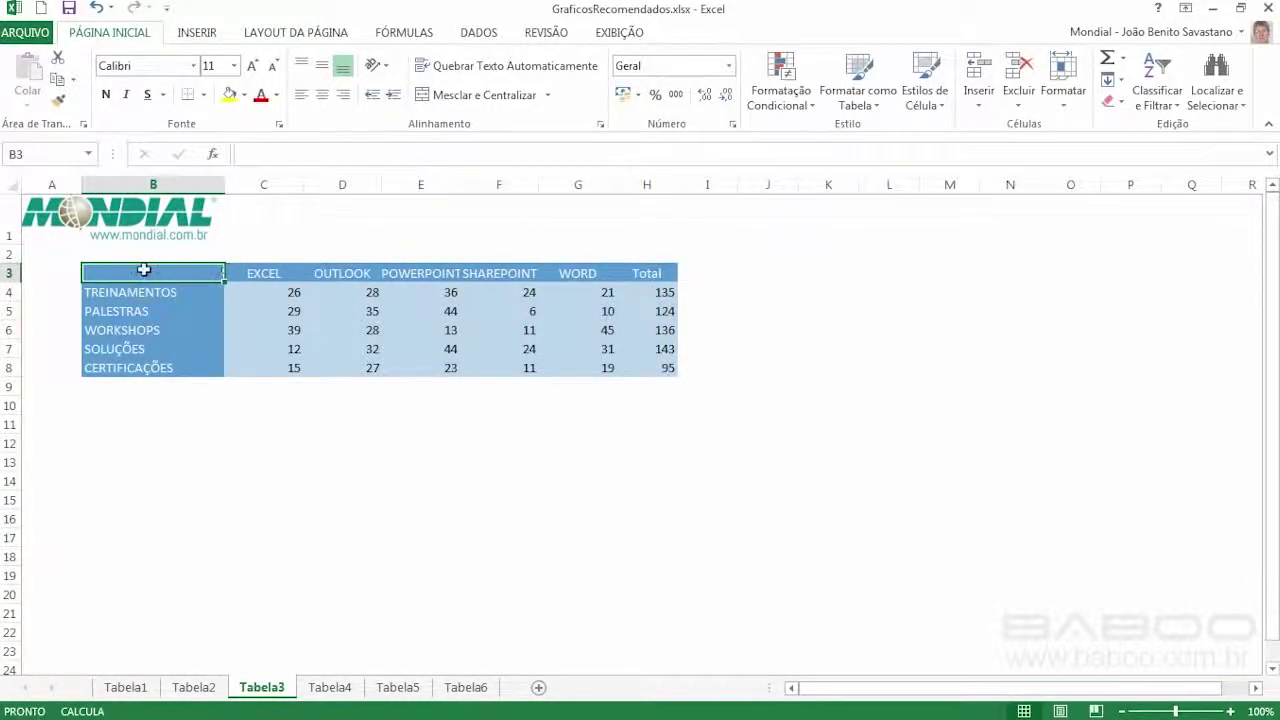
{"action": "left_click_drag", "start_coordinate": [149, 274], "coordinate": [666, 368]}
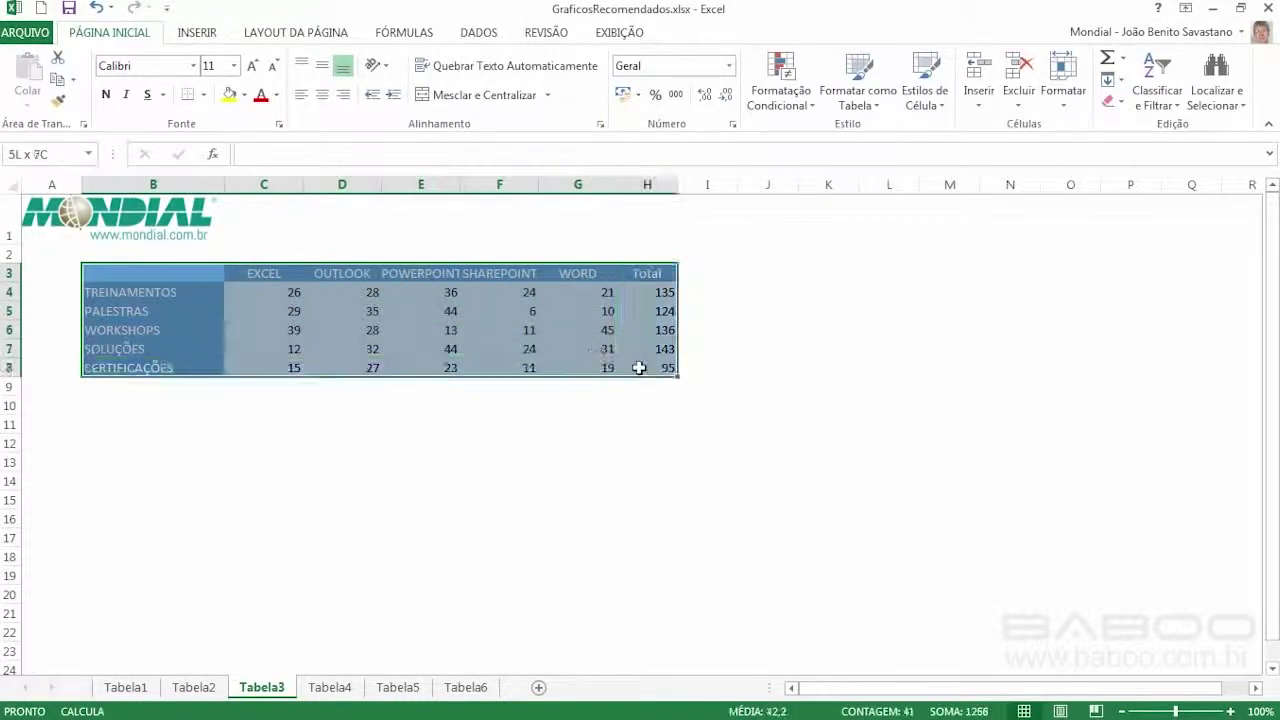
{"action": "left_click", "coordinate": [207, 35]}
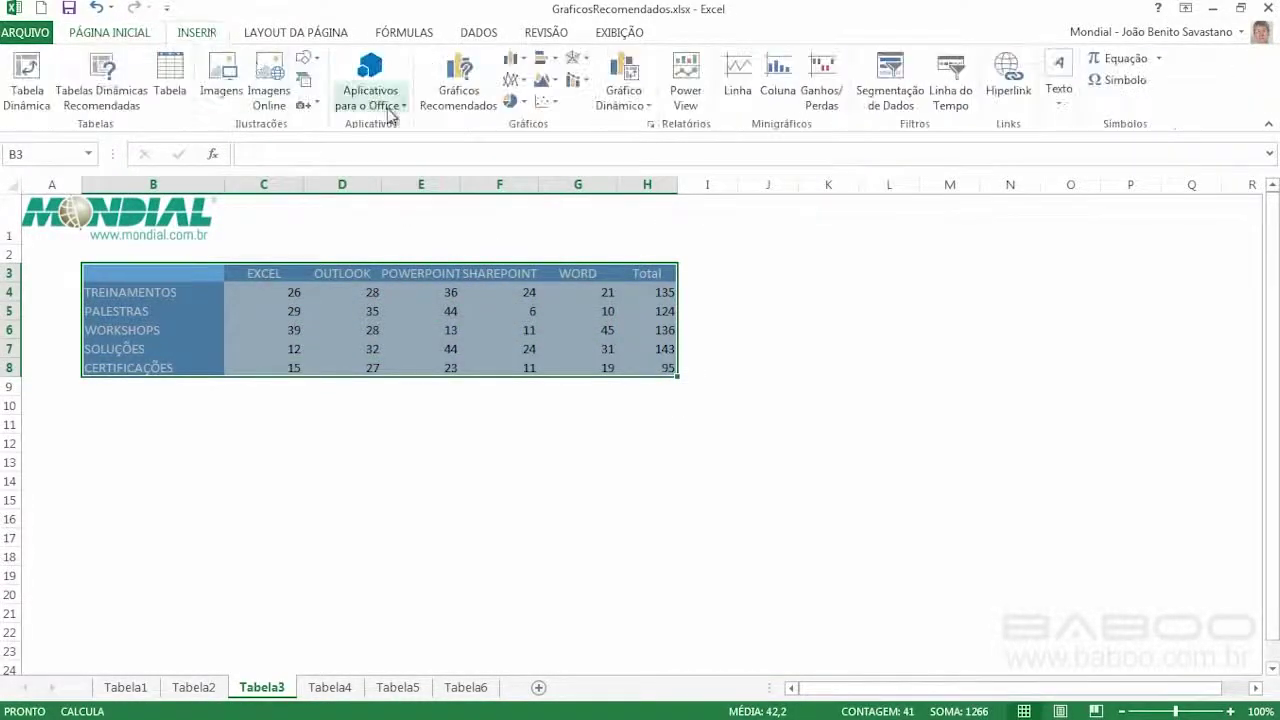
{"action": "left_click", "coordinate": [460, 100]}
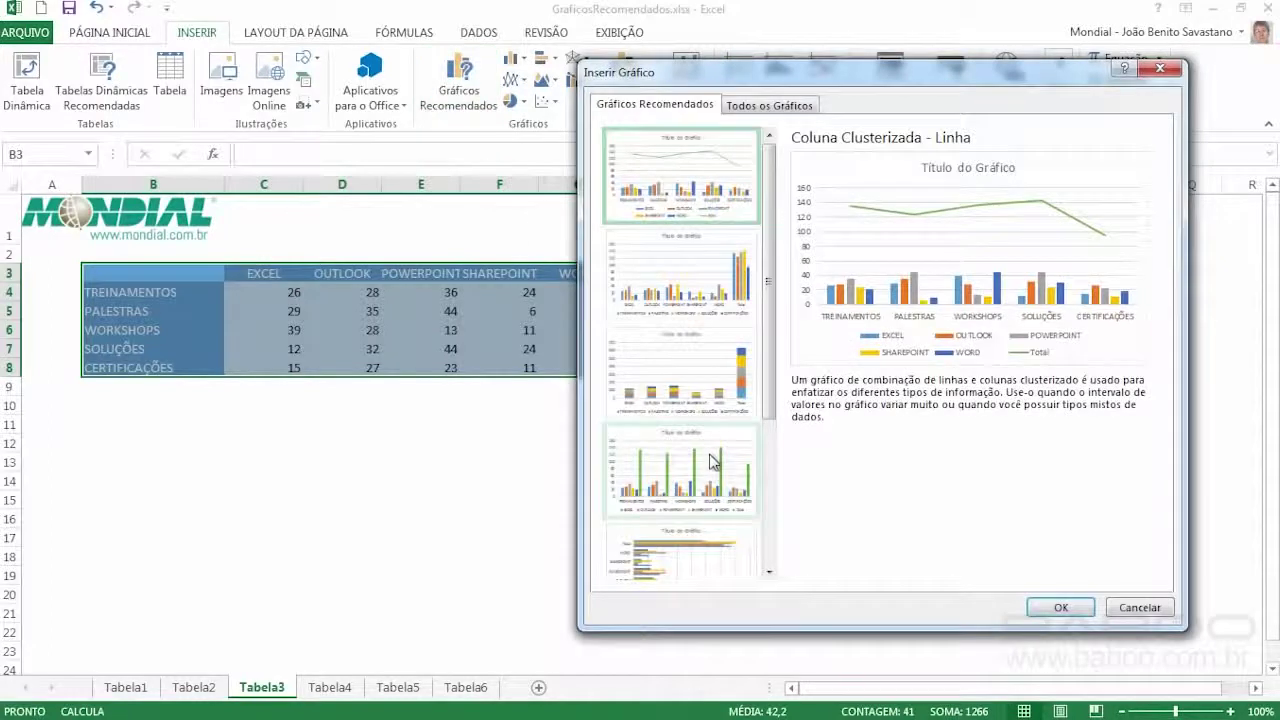
{"action": "left_click", "coordinate": [1060, 607]}
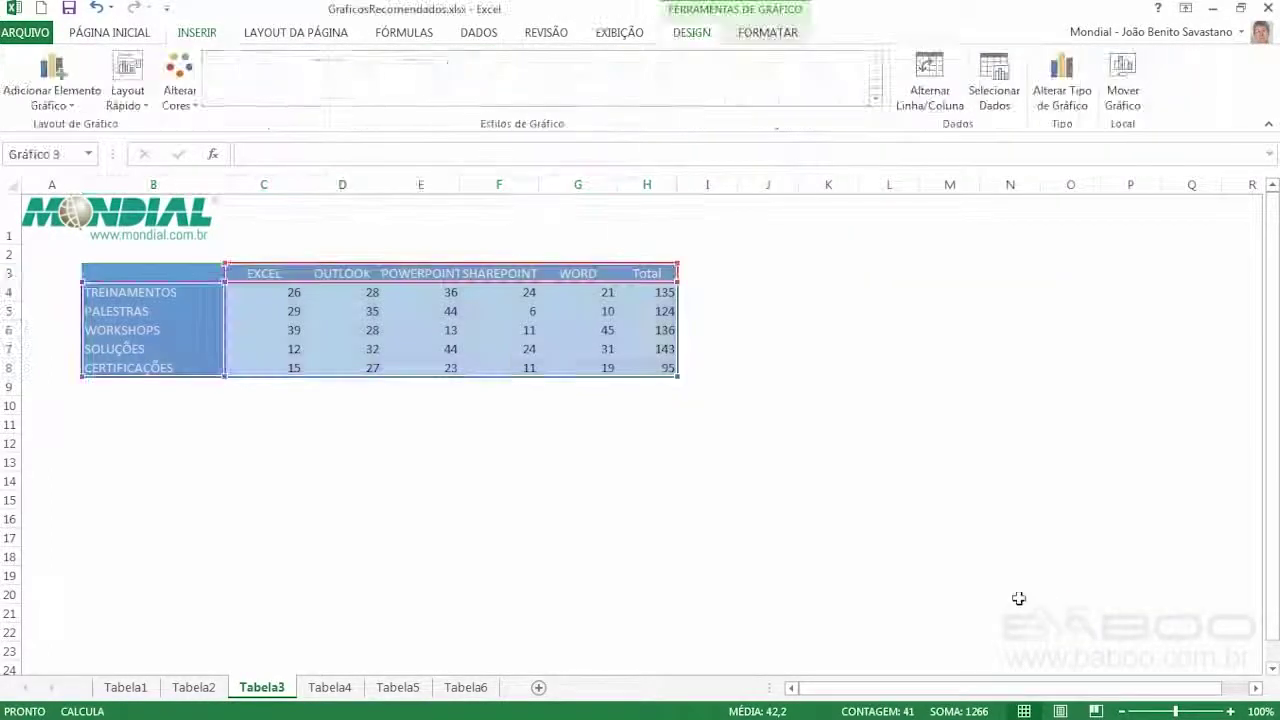
{"action": "mouse_move", "coordinate": [800, 329]}
{"action": "left_mouse_down"}
{"action": "mouse_move", "coordinate": [789, 397]}
{"action": "mouse_move", "coordinate": [819, 396]}
{"action": "left_mouse_up"}
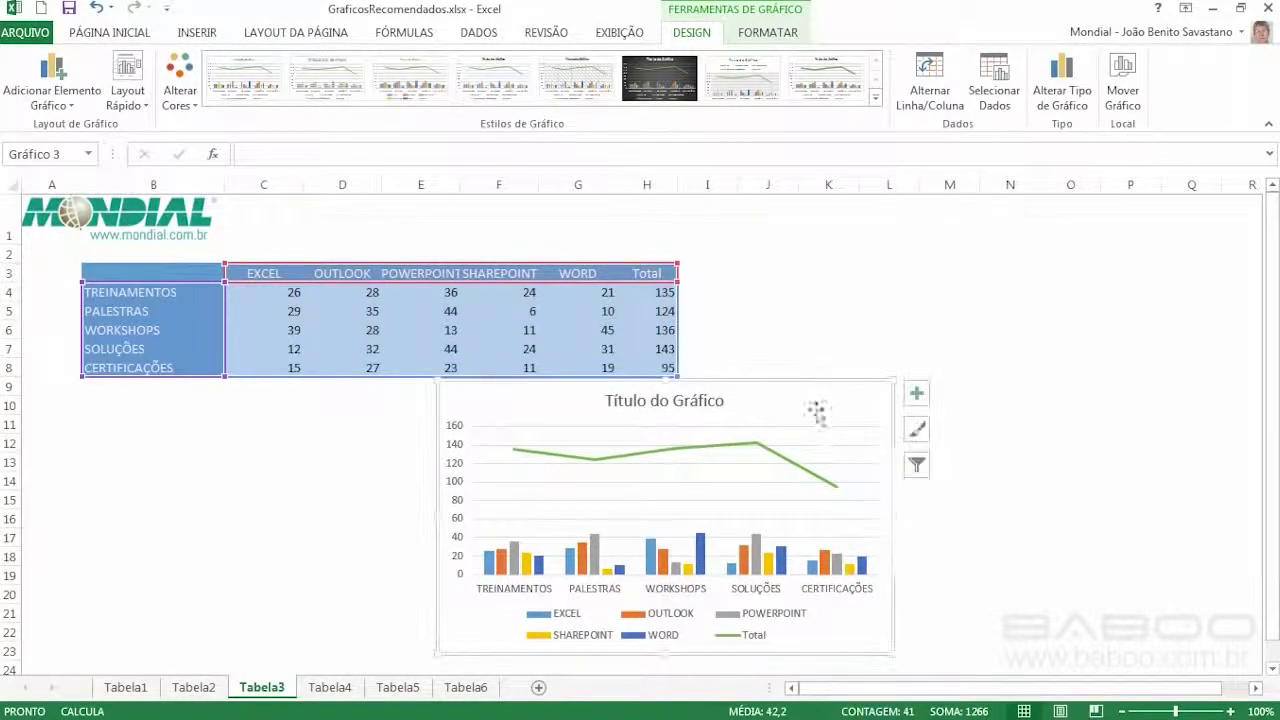
{"action": "left_click_drag", "start_coordinate": [893, 517], "coordinate": [1122, 516]}
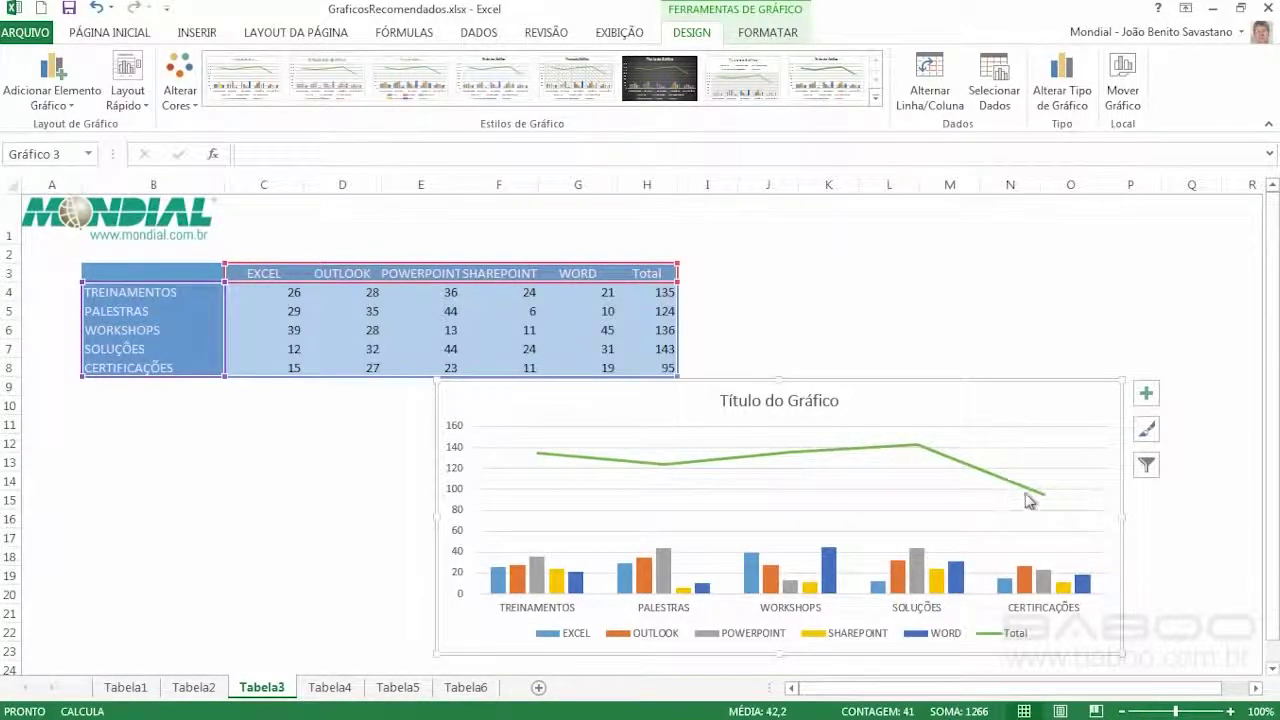
Step: Plot the chart's Total line series on the secondary axis (Eixo Secundário)
{"action": "mouse_move", "coordinate": [1033, 491]}
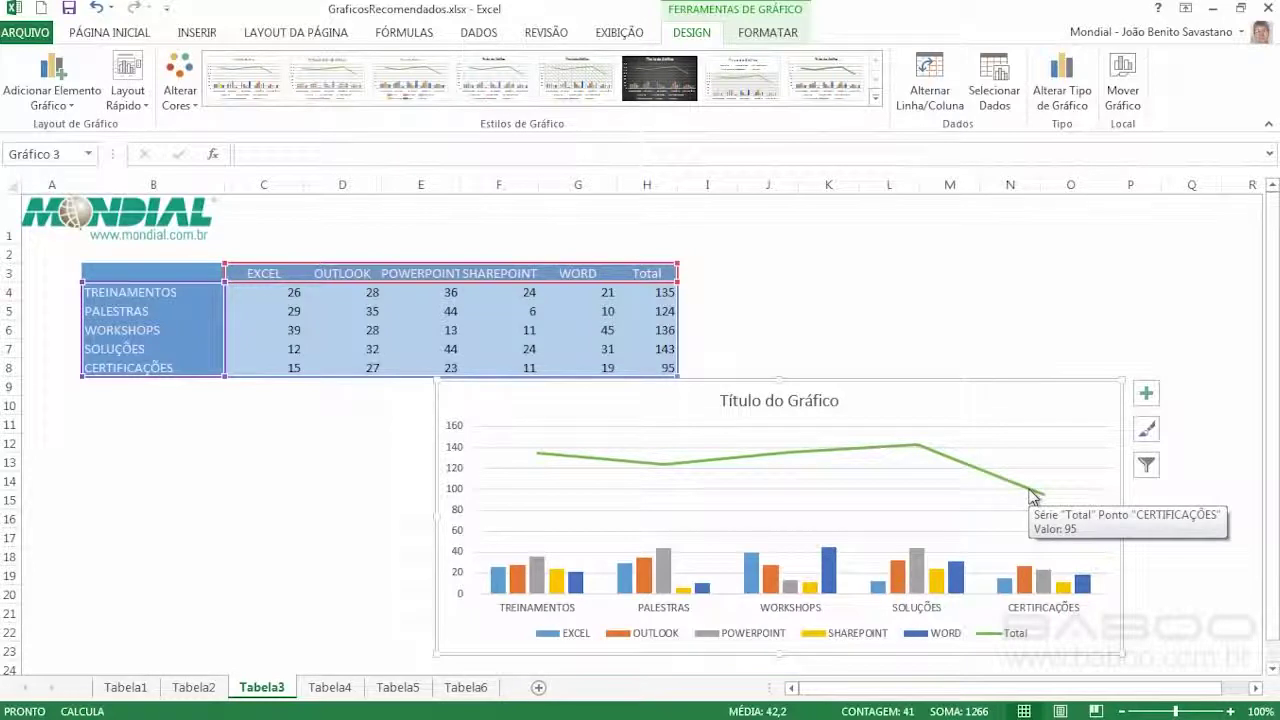
{"action": "left_click", "coordinate": [1033, 491]}
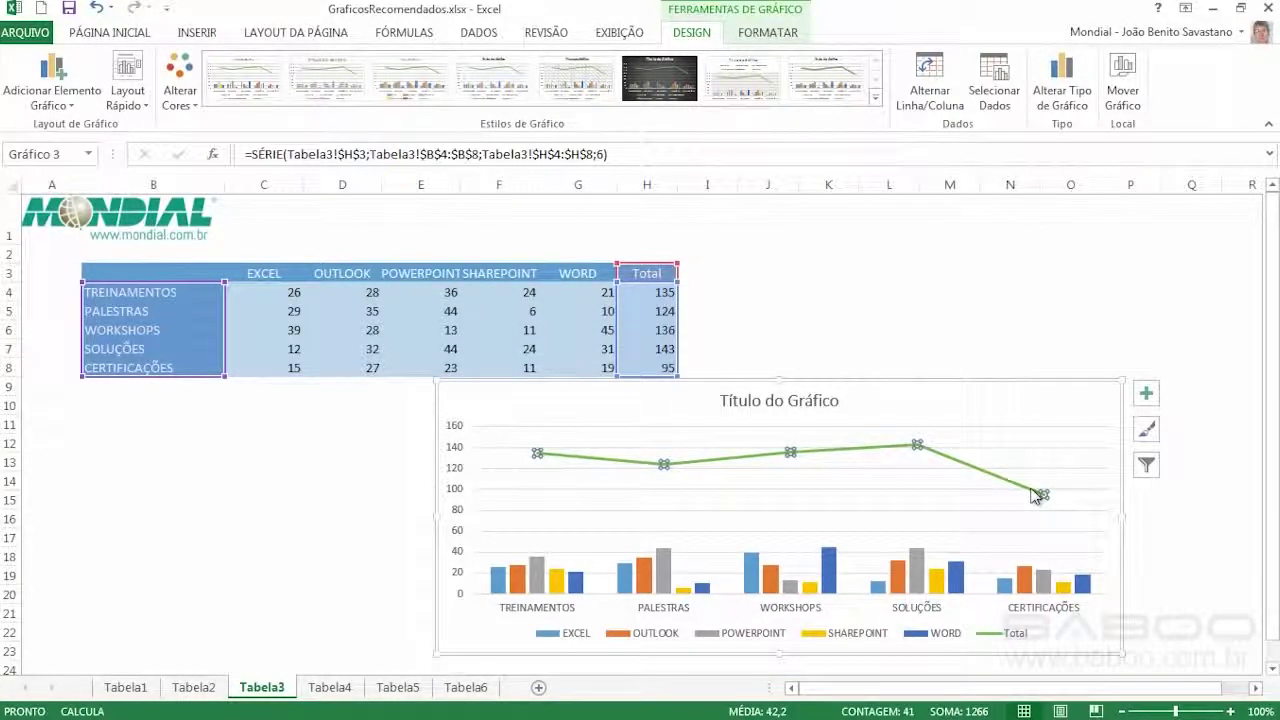
{"action": "right_click", "coordinate": [1035, 496]}
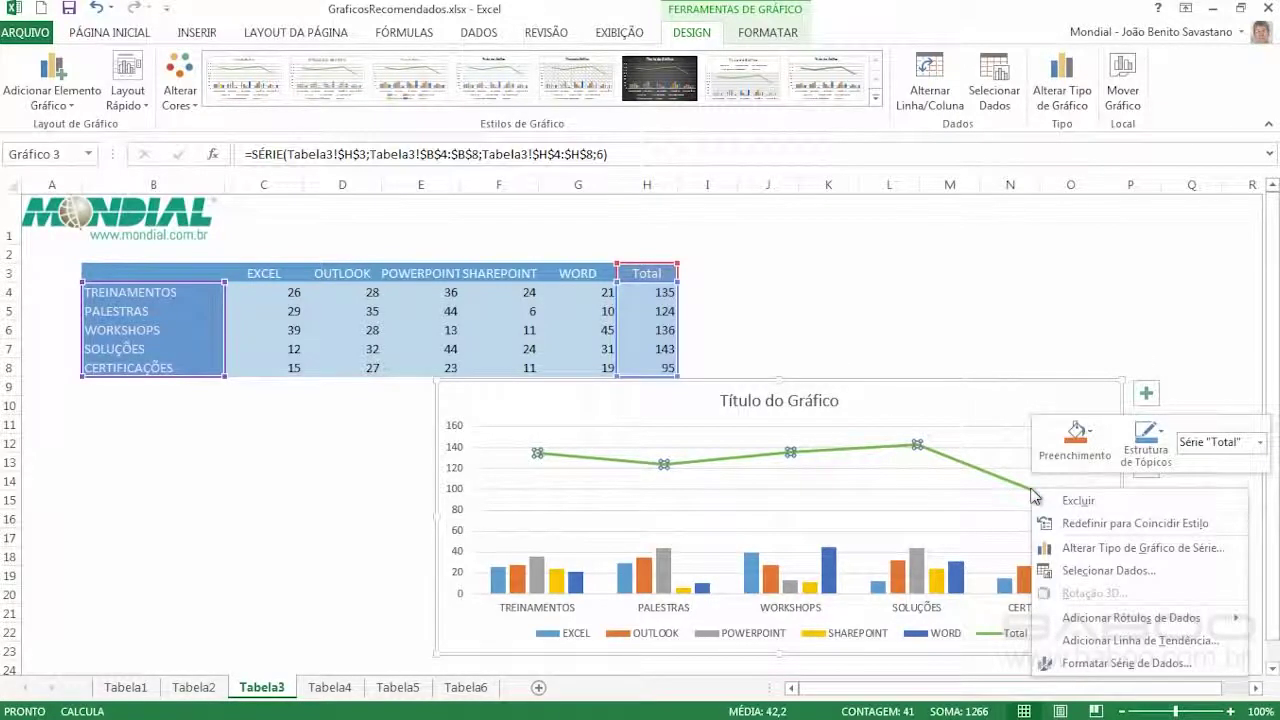
{"action": "left_click", "coordinate": [1090, 664]}
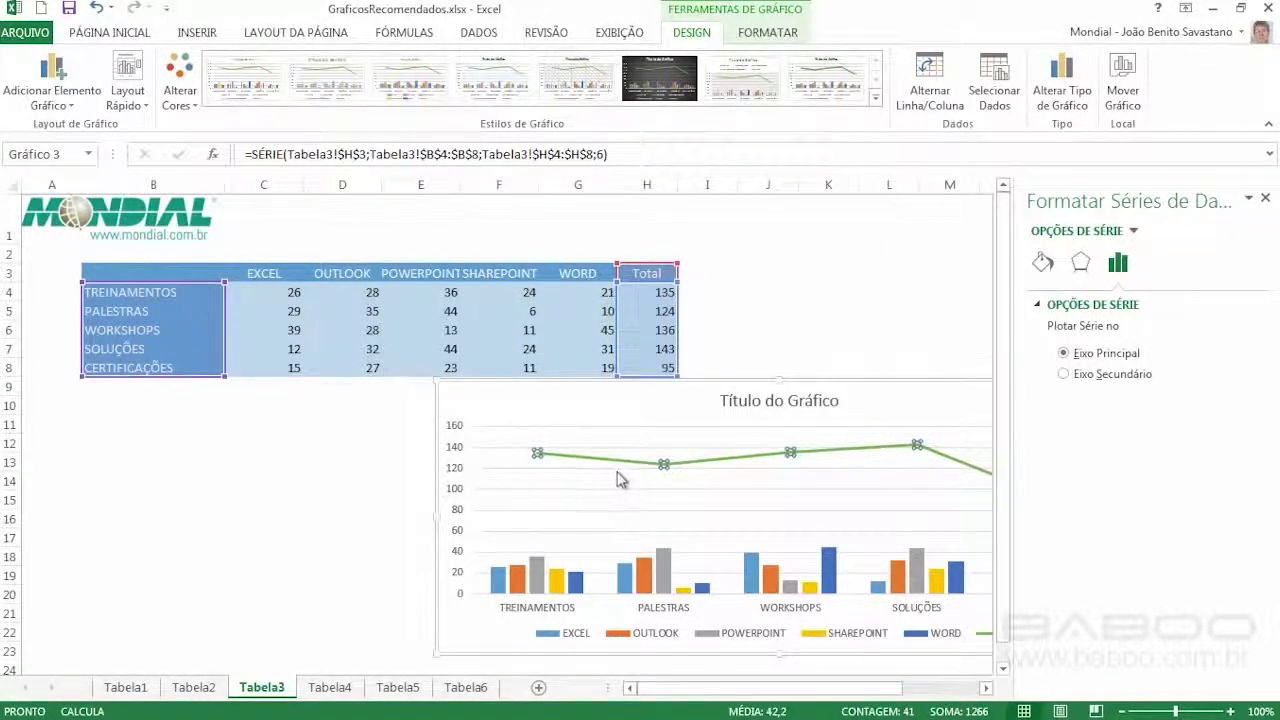
{"action": "left_click", "coordinate": [1065, 375]}
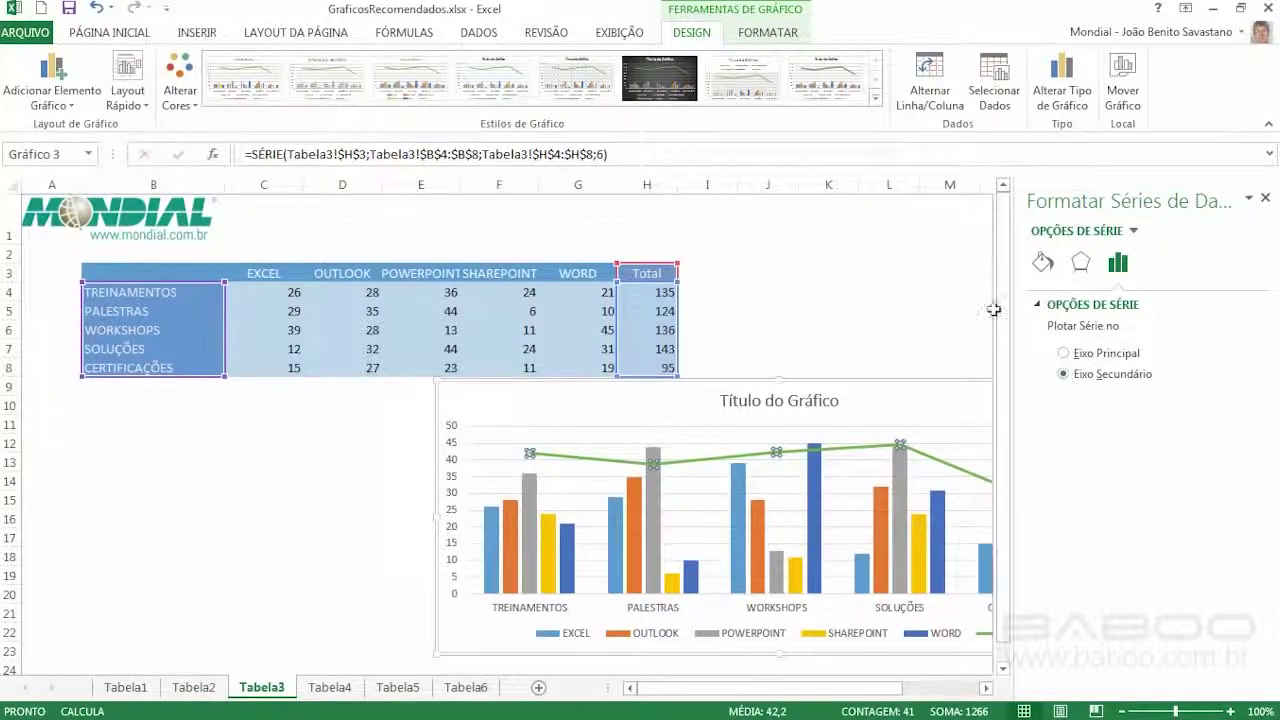
{"action": "left_click", "coordinate": [1265, 198]}
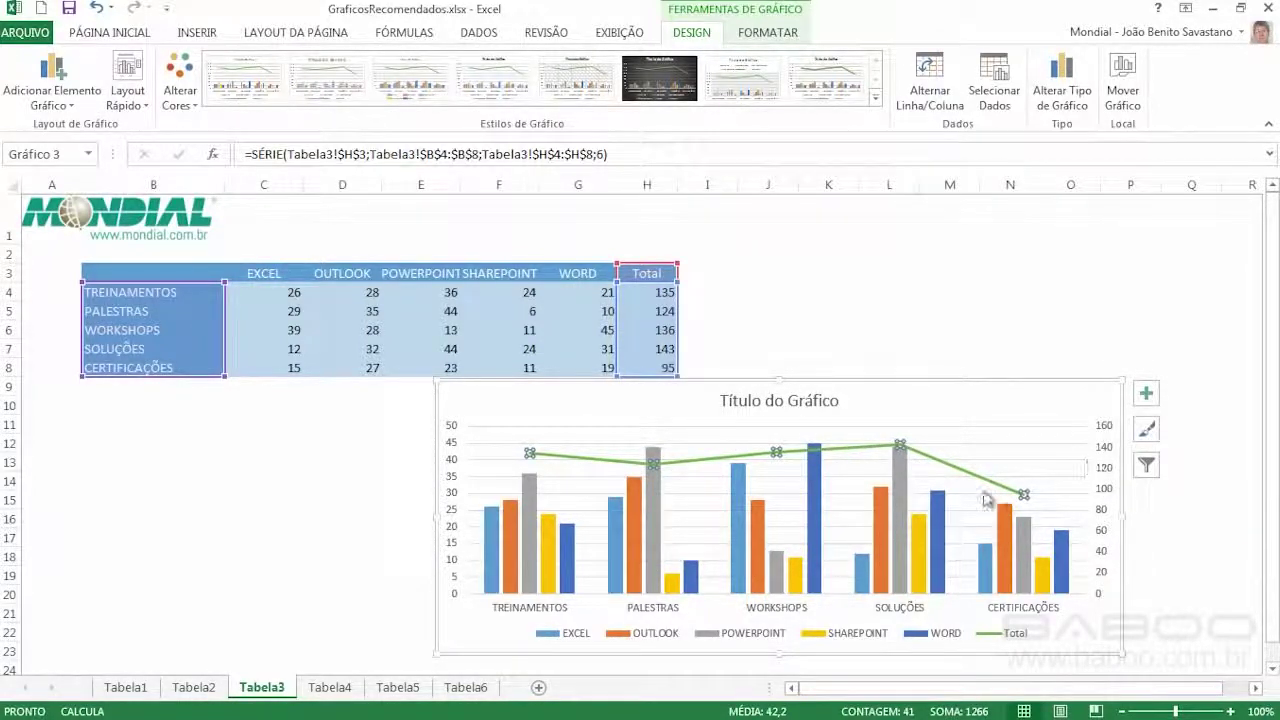
{"action": "mouse_move", "coordinate": [968, 476]}
{"action": "mouse_move", "coordinate": [1016, 494]}
Step: On the Tabela4 sheet, insert the recommended Linhas chart for B3:H19 and widen it to about column O
{"action": "left_click", "coordinate": [330, 688]}
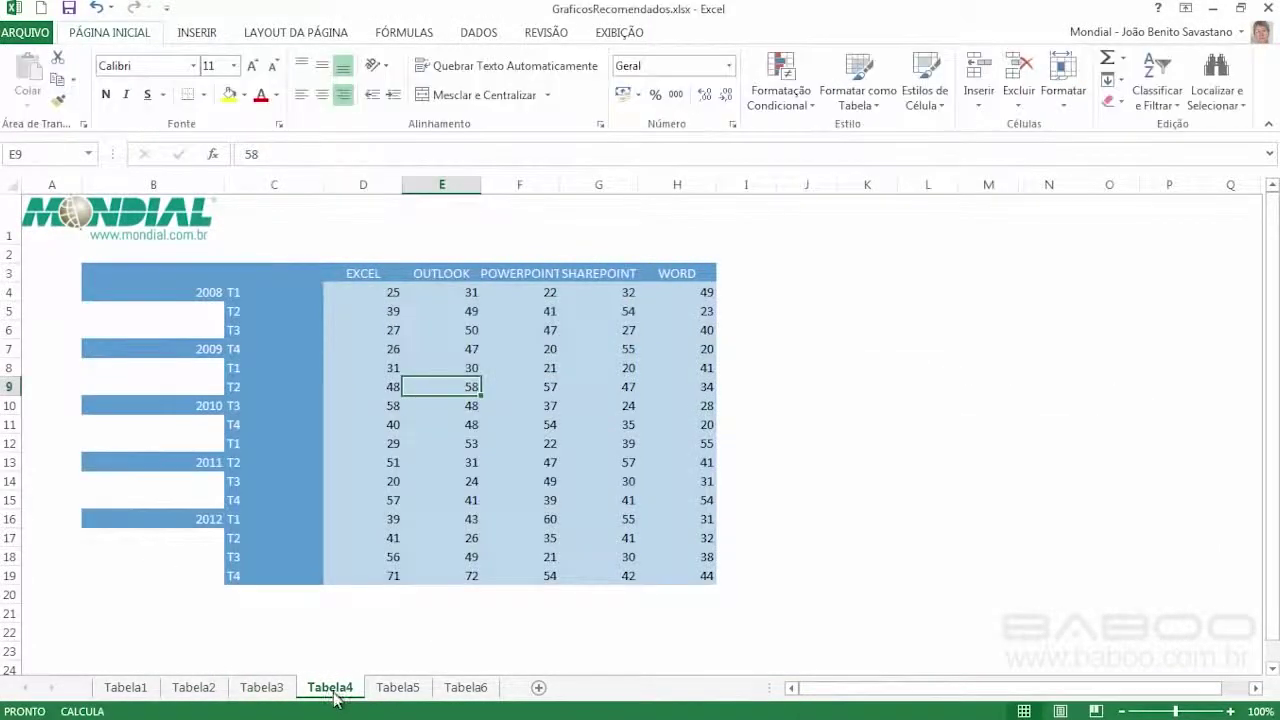
{"action": "left_click", "coordinate": [139, 274]}
{"action": "left_click", "coordinate": [180, 292]}
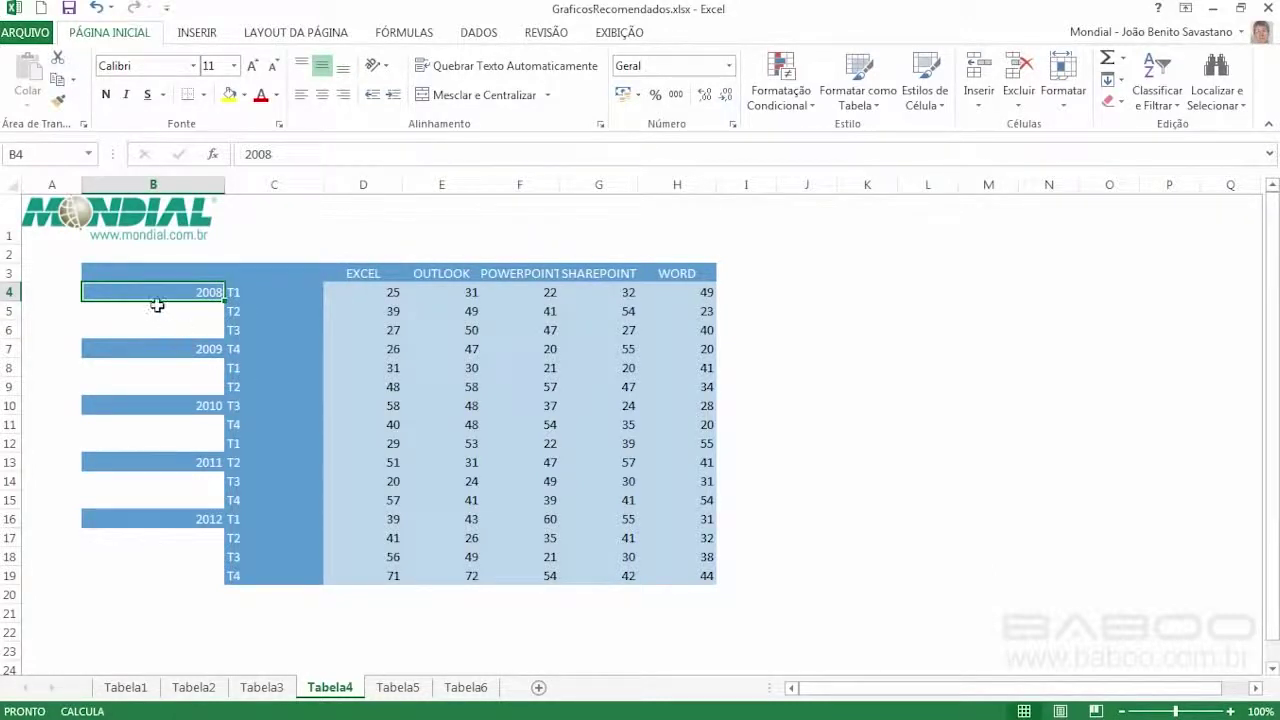
{"action": "left_click_drag", "start_coordinate": [173, 291], "coordinate": [695, 330]}
{"action": "left_click_drag", "start_coordinate": [120, 265], "coordinate": [664, 580]}
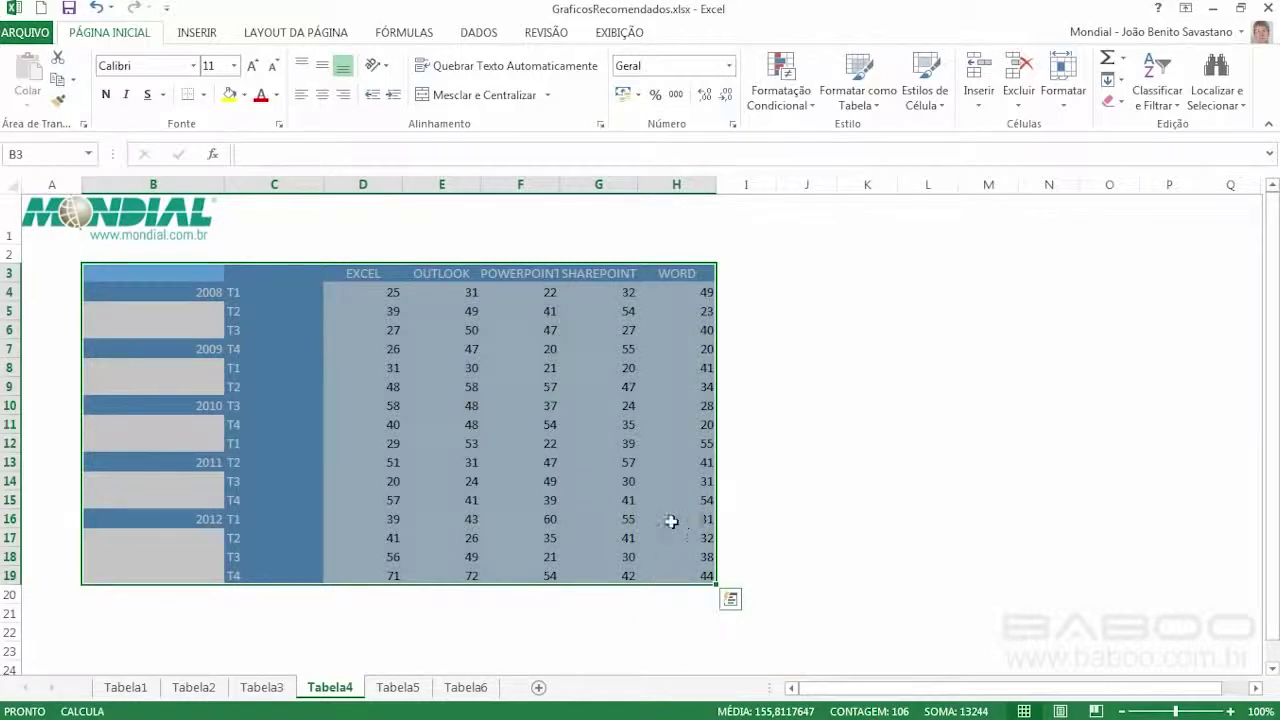
{"action": "left_click", "coordinate": [200, 33]}
{"action": "left_click", "coordinate": [458, 85]}
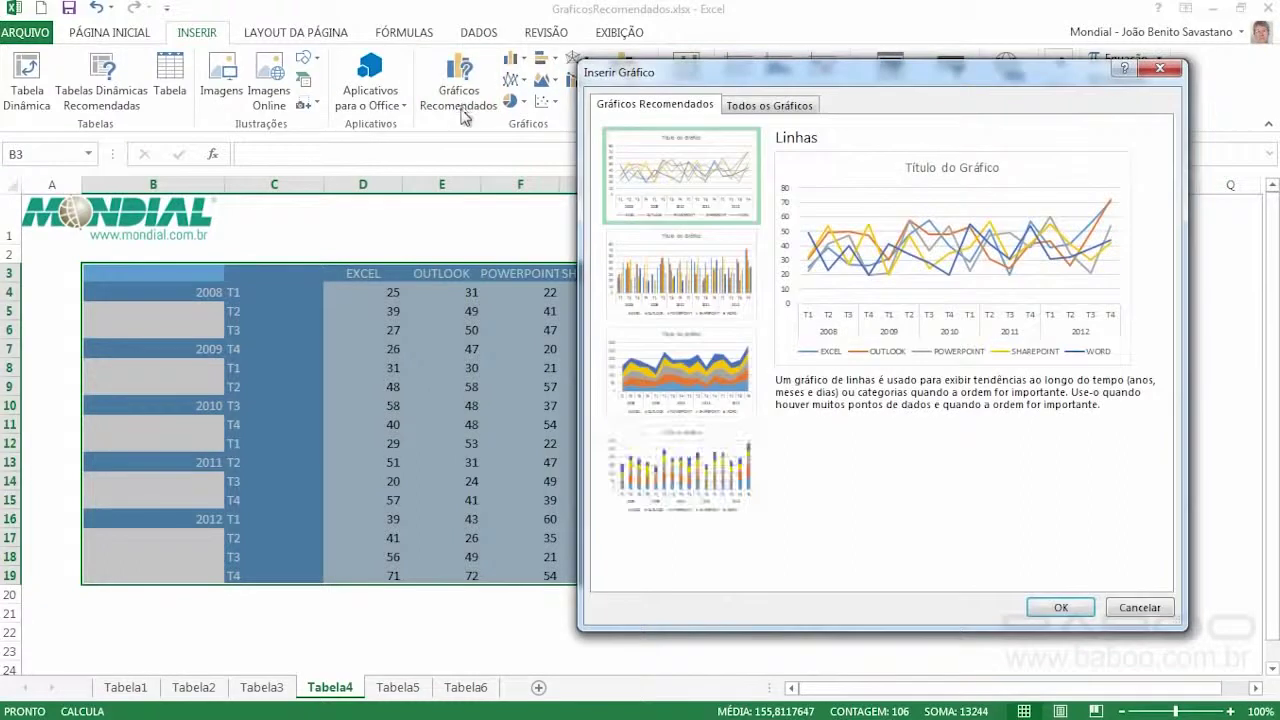
{"action": "left_click", "coordinate": [1061, 607]}
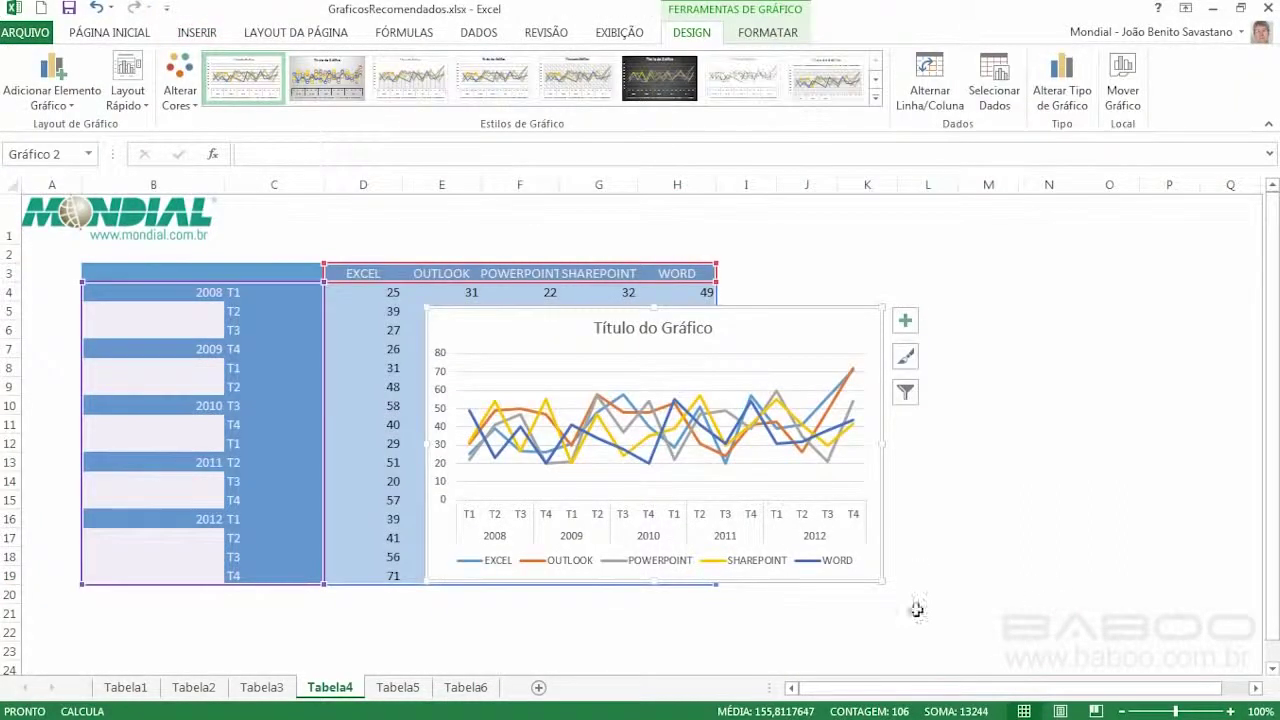
{"action": "left_click_drag", "start_coordinate": [879, 577], "coordinate": [1134, 588]}
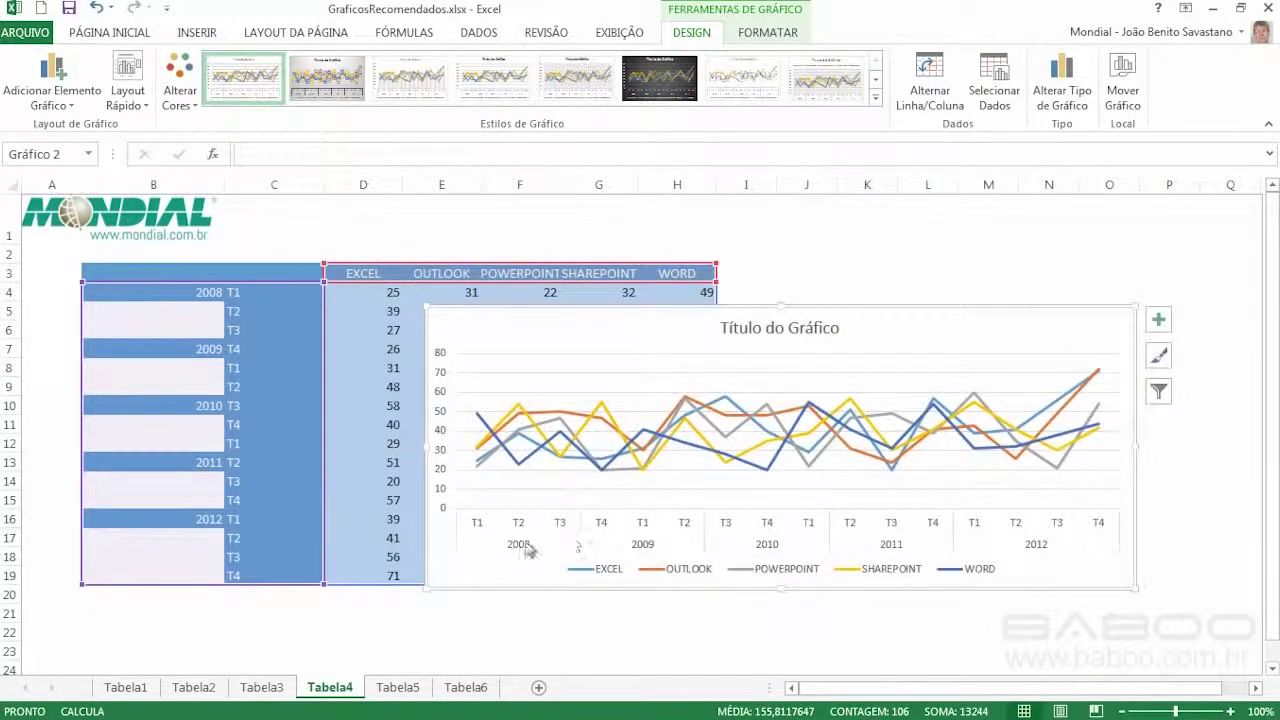
Step: On the Tabela5 sheet, insert the recommended Colunas Agrupadas chart for the EXCEL and OUTLOOK percentage table
{"action": "left_click", "coordinate": [398, 688]}
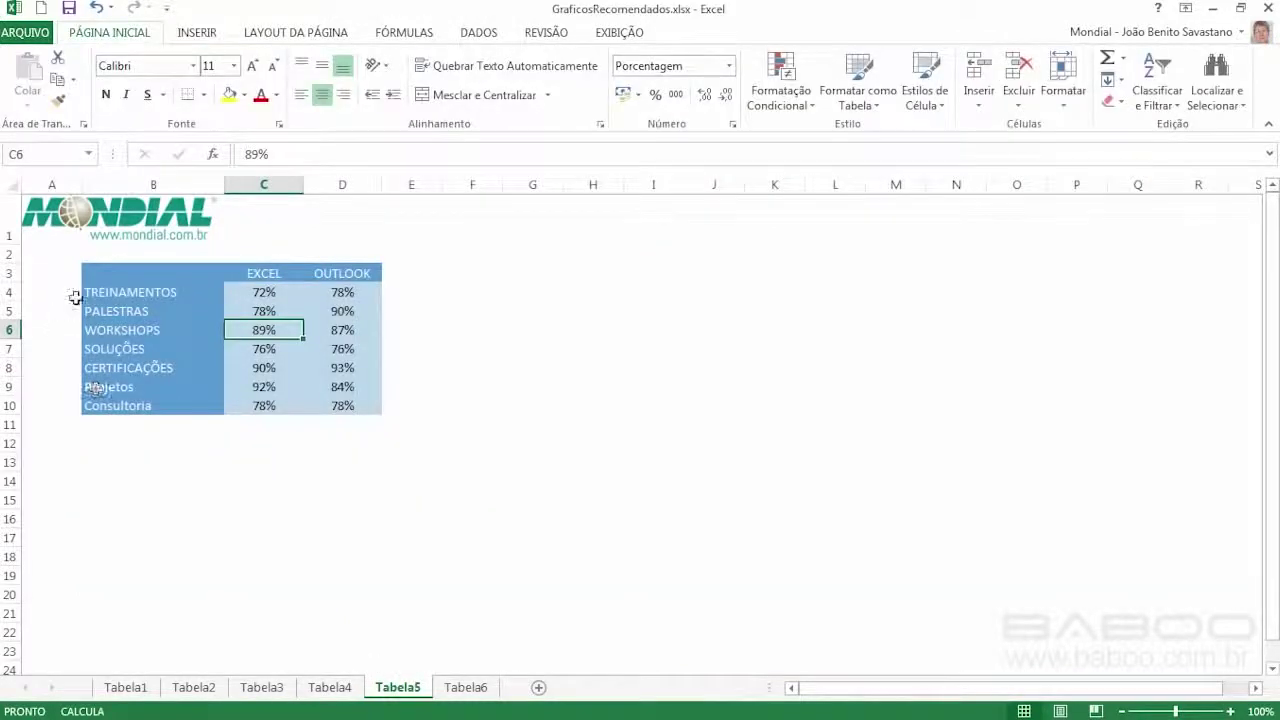
{"action": "left_click", "coordinate": [188, 33]}
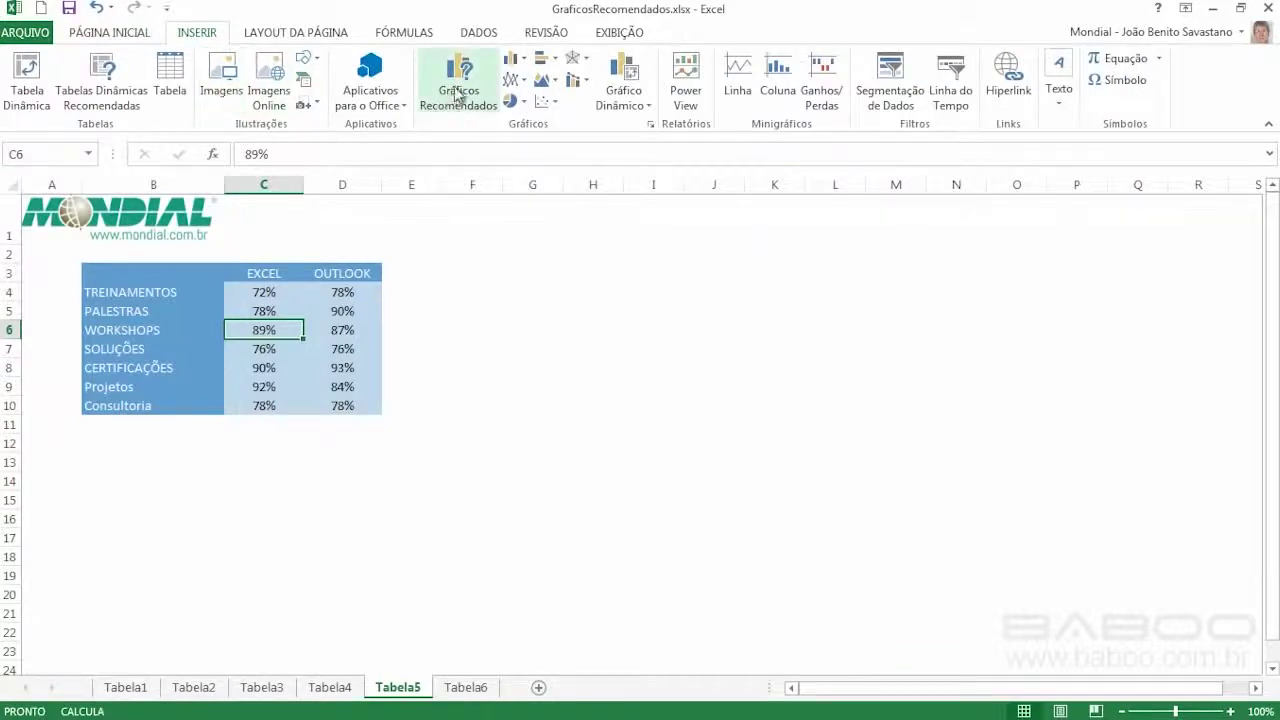
{"action": "left_click", "coordinate": [458, 96]}
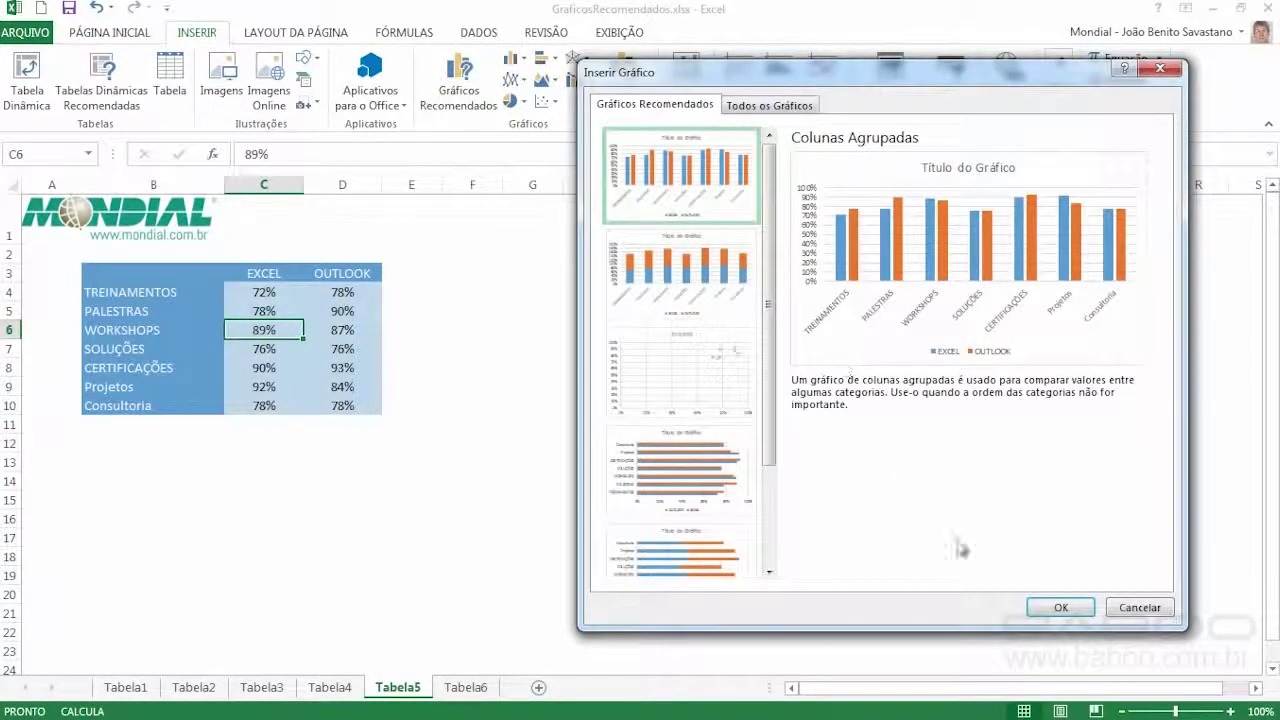
{"action": "left_click", "coordinate": [1061, 609]}
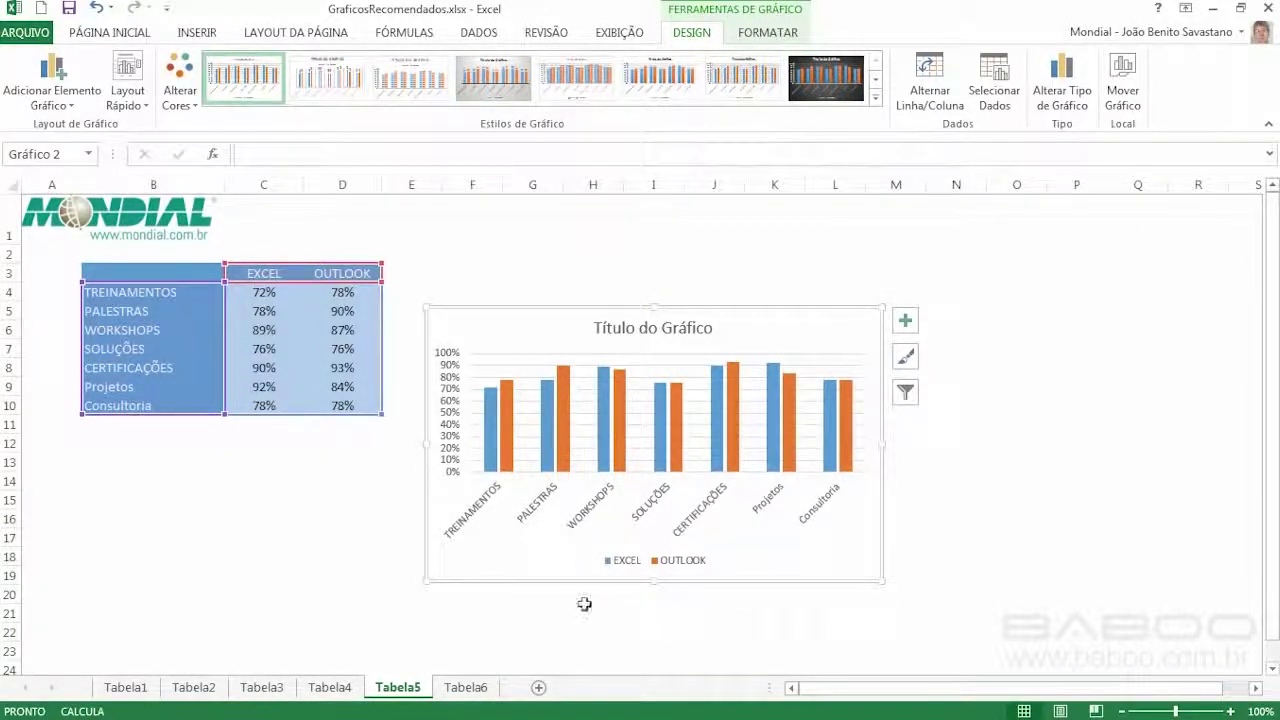
Step: On the Tabela6 sheet, insert the default recommended chart for the text list in B3:B19
{"action": "left_click", "coordinate": [472, 689]}
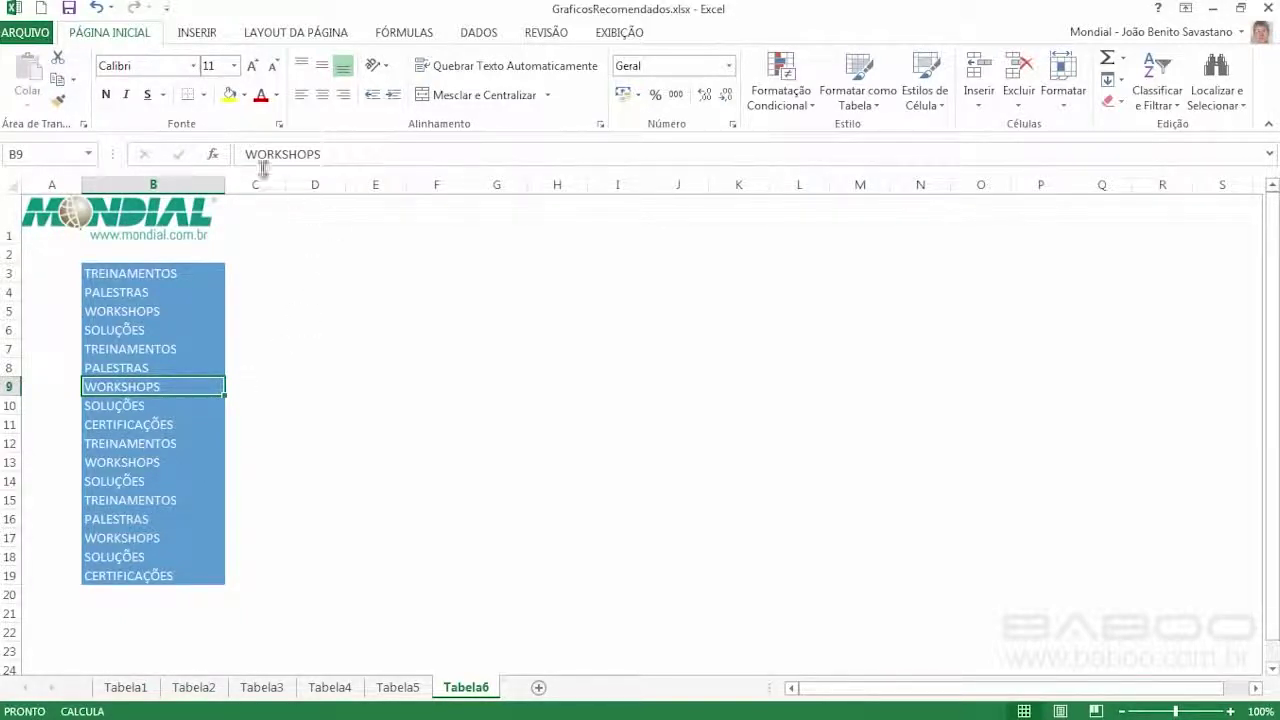
{"action": "left_click", "coordinate": [197, 33]}
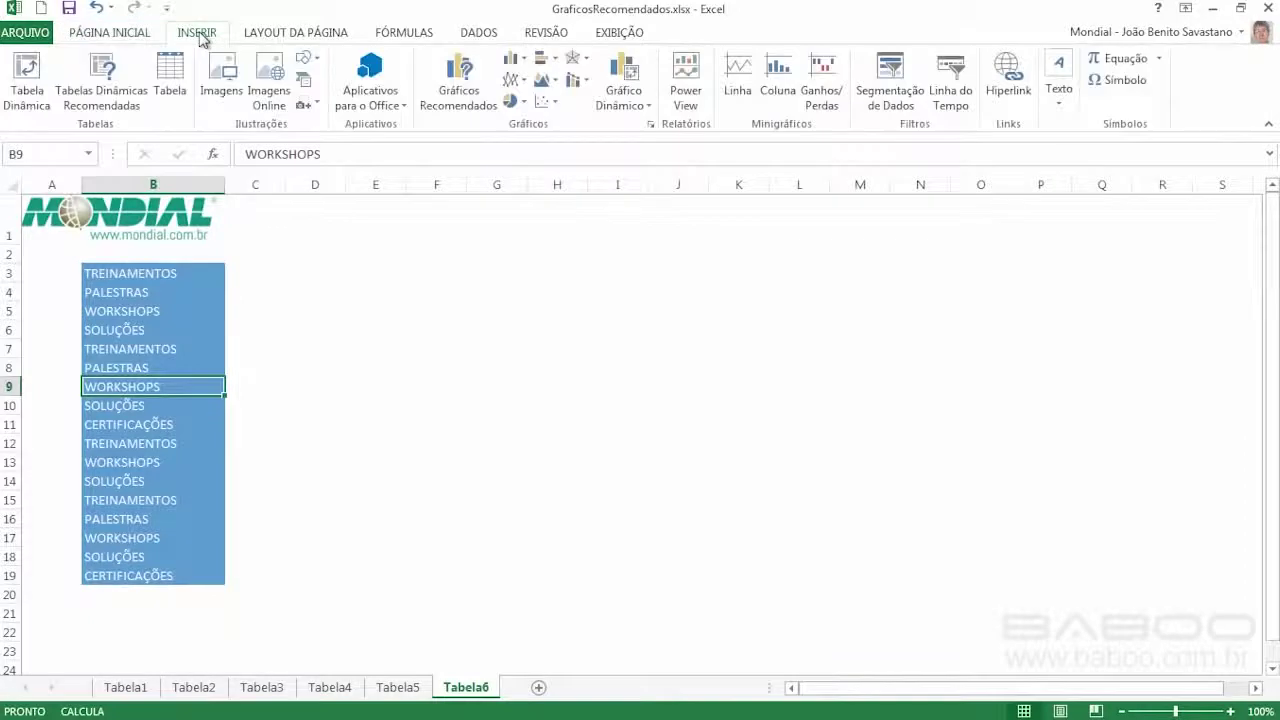
{"action": "left_click", "coordinate": [462, 90]}
{"action": "left_click", "coordinate": [1061, 607]}
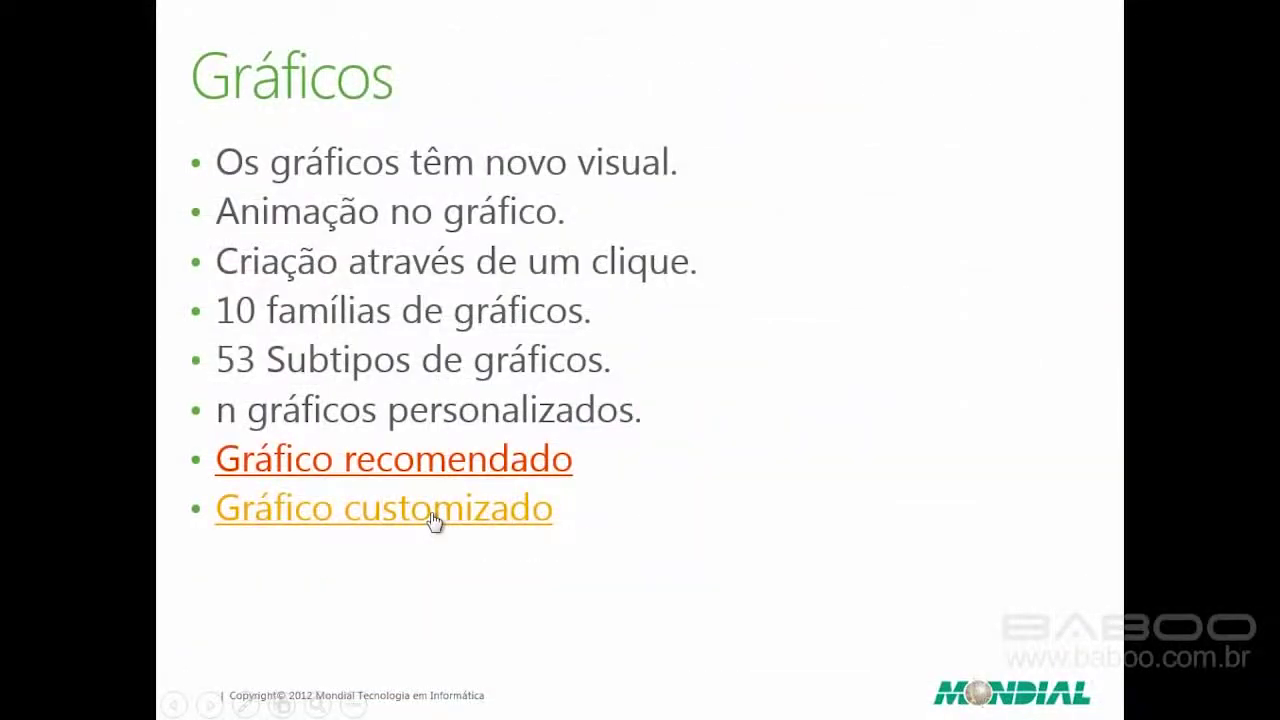
Step: Open the Graficos.xlsx workbook through the slide's Gráfico customizado link and go to the Apresentacao sheet
{"action": "left_click", "coordinate": [433, 520]}
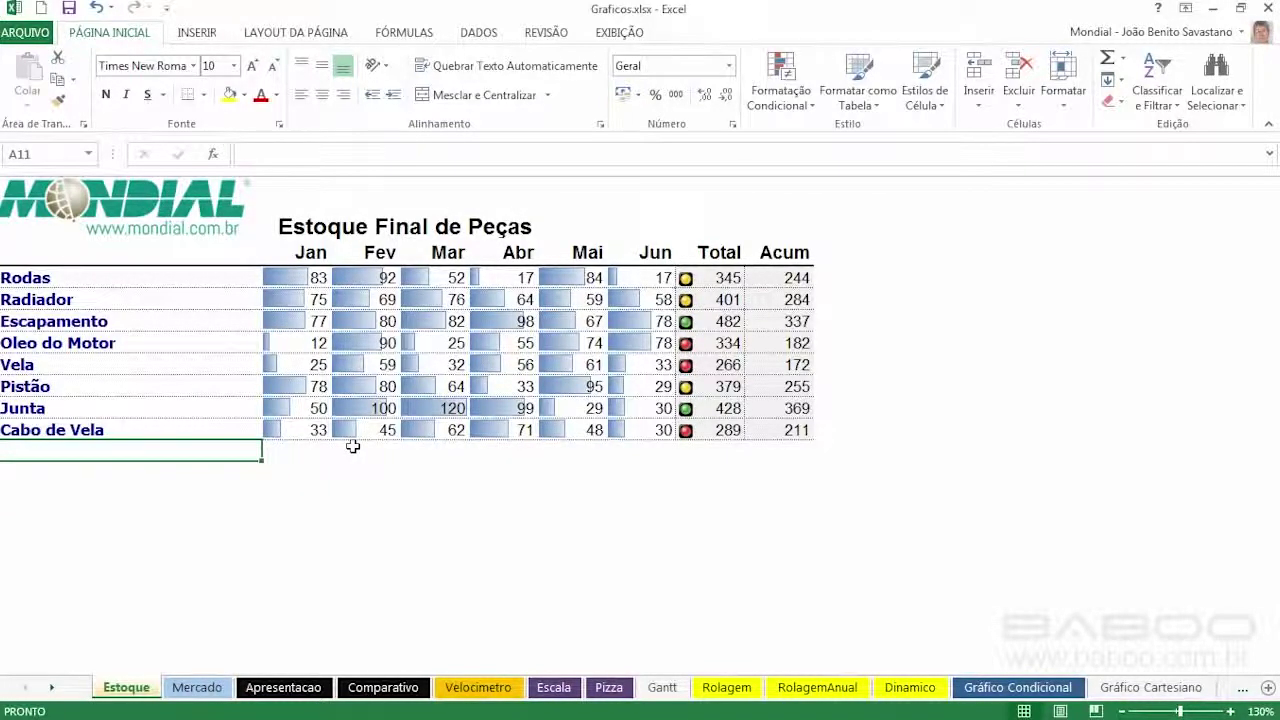
{"action": "left_click", "coordinate": [300, 689]}
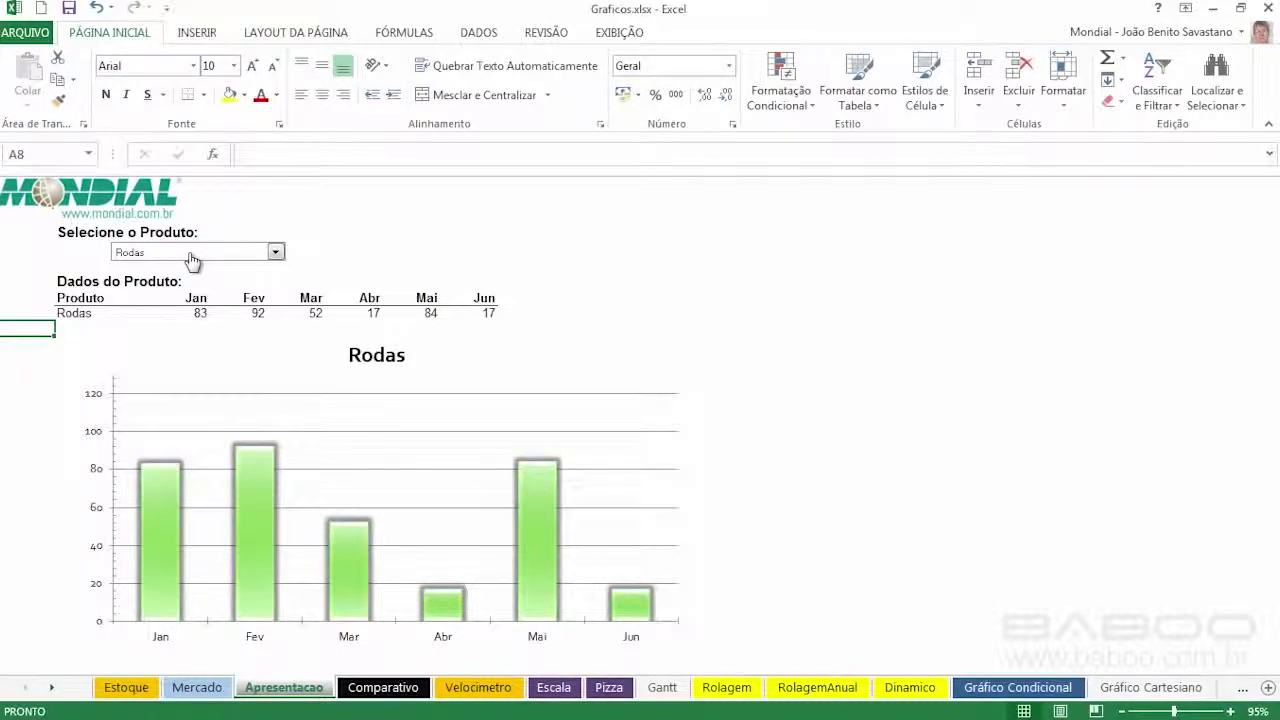
Step: Enable Desenvolvedor among the main ribbon tabs in the Excel options
{"action": "left_click", "coordinate": [28, 34]}
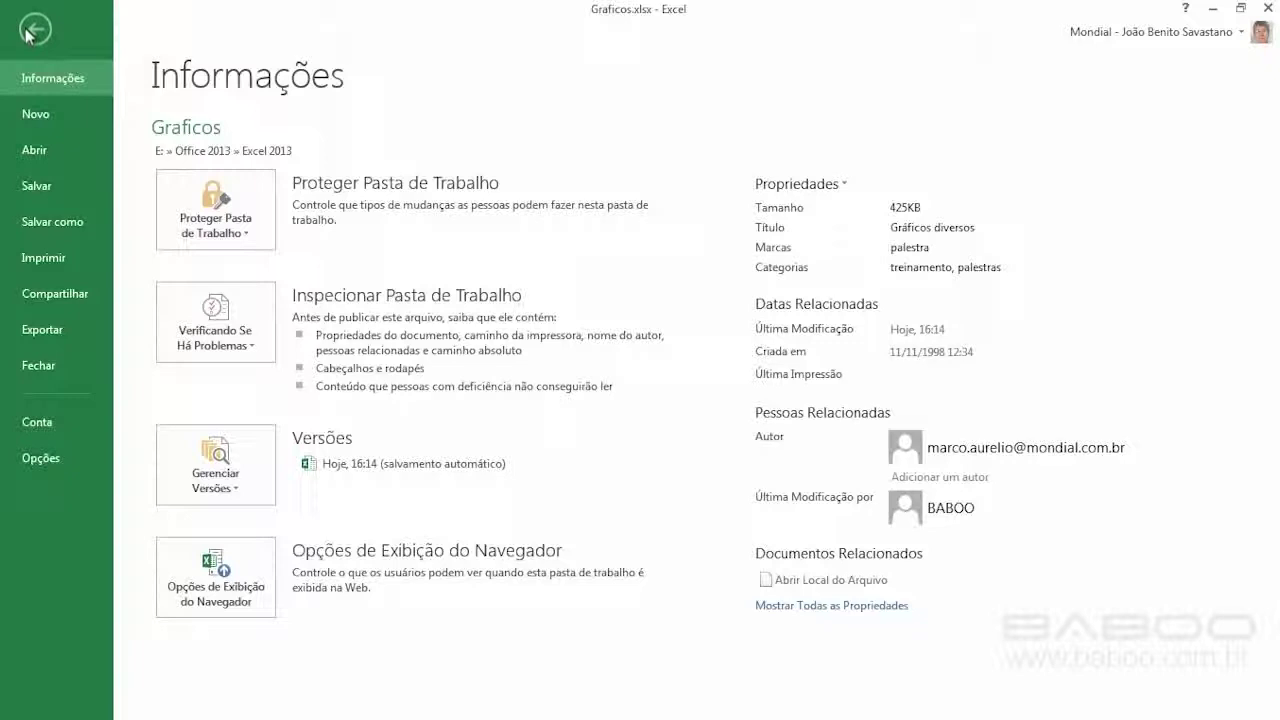
{"action": "left_click", "coordinate": [41, 458]}
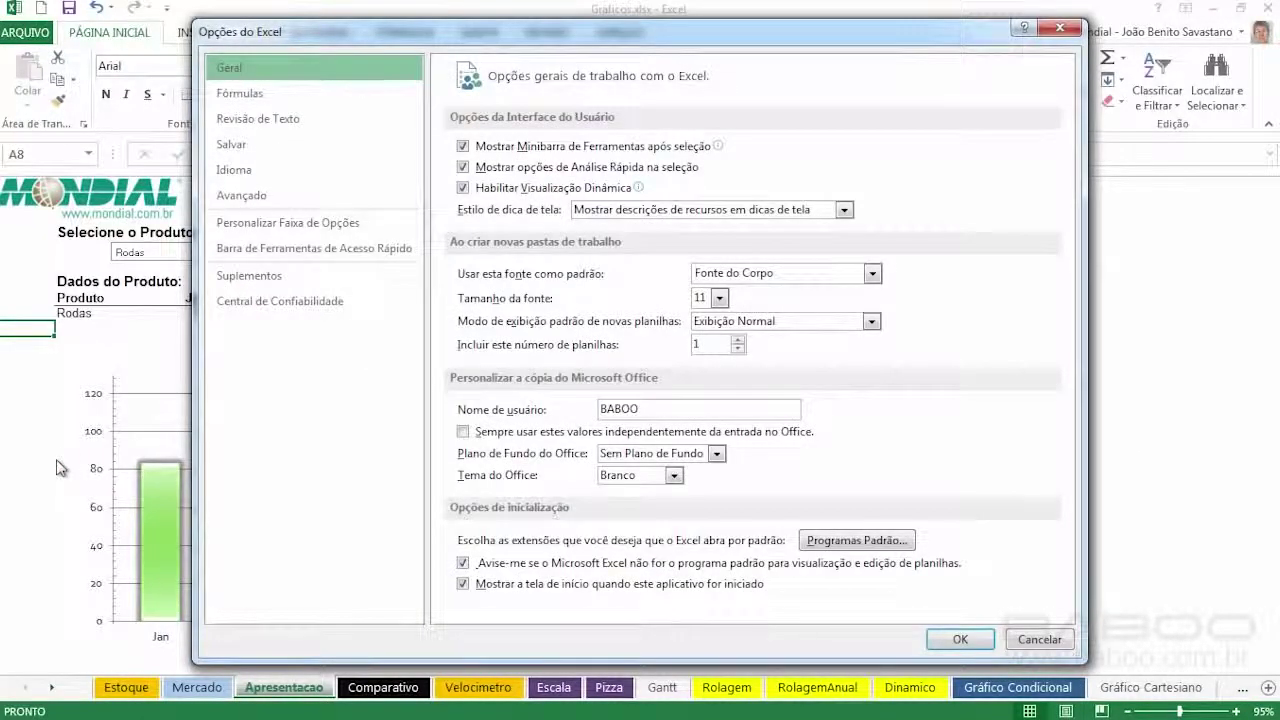
{"action": "left_click", "coordinate": [286, 226]}
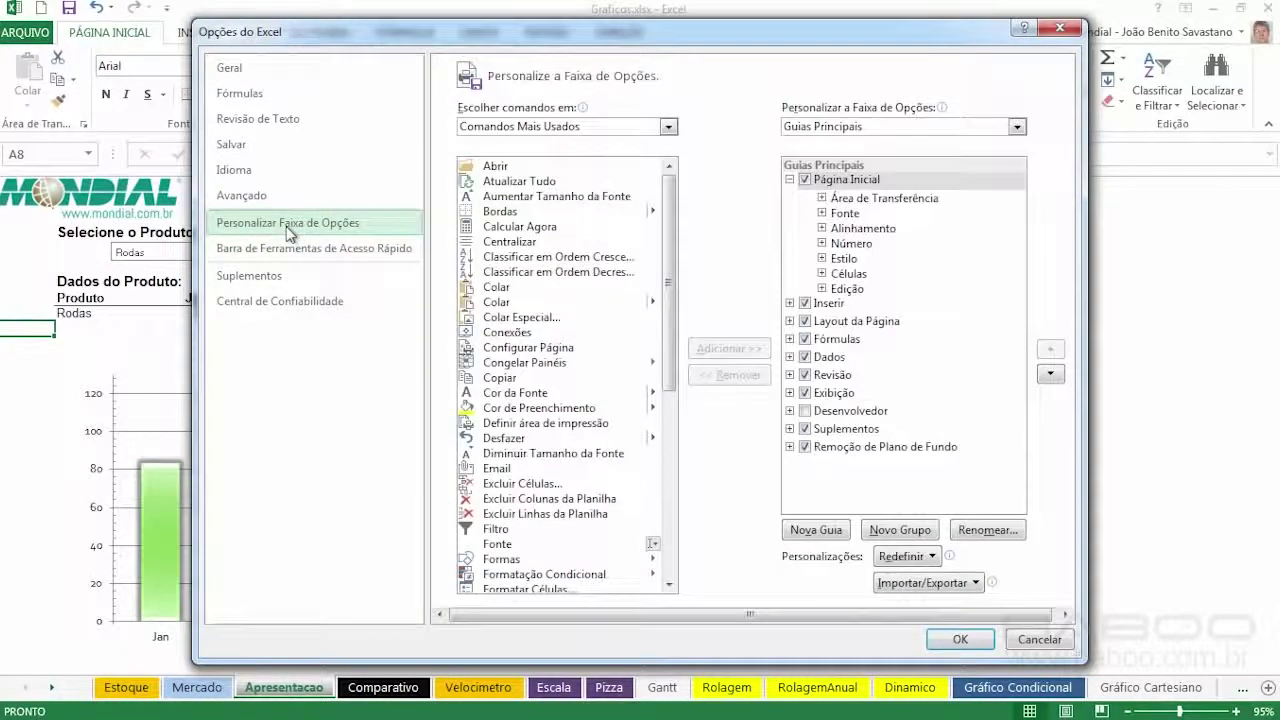
{"action": "left_click", "coordinate": [805, 411]}
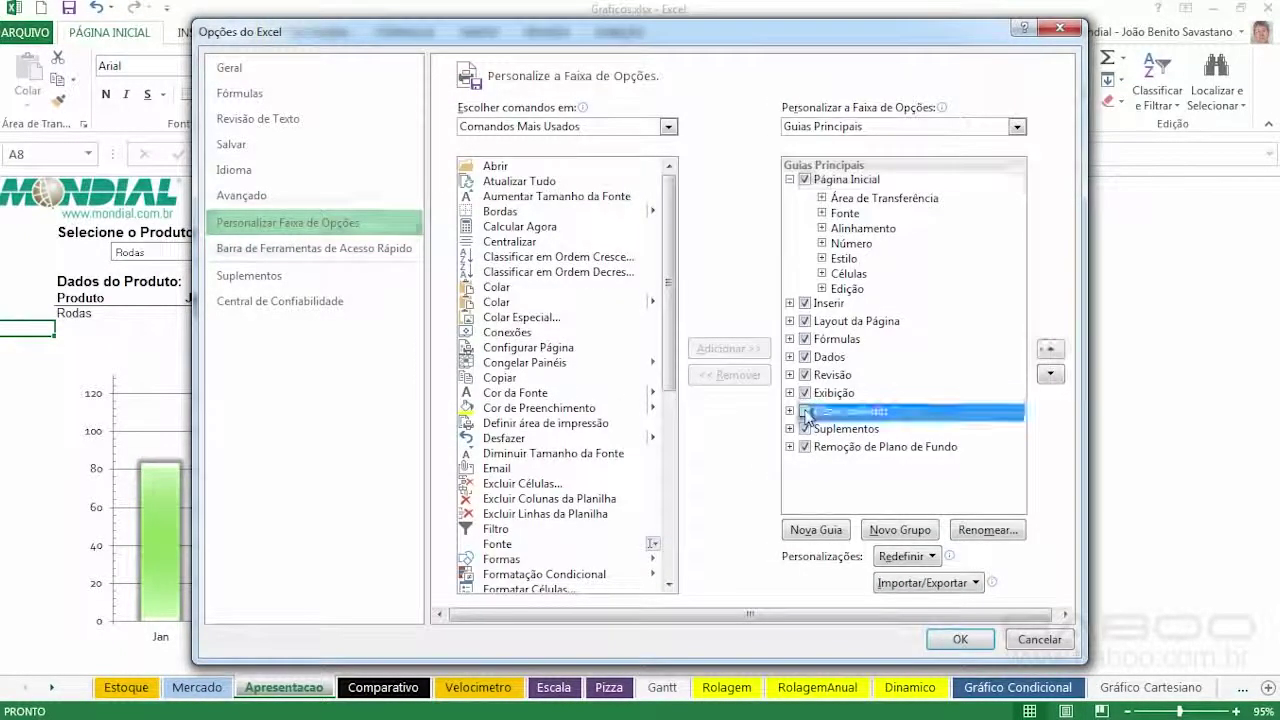
{"action": "left_click", "coordinate": [962, 643]}
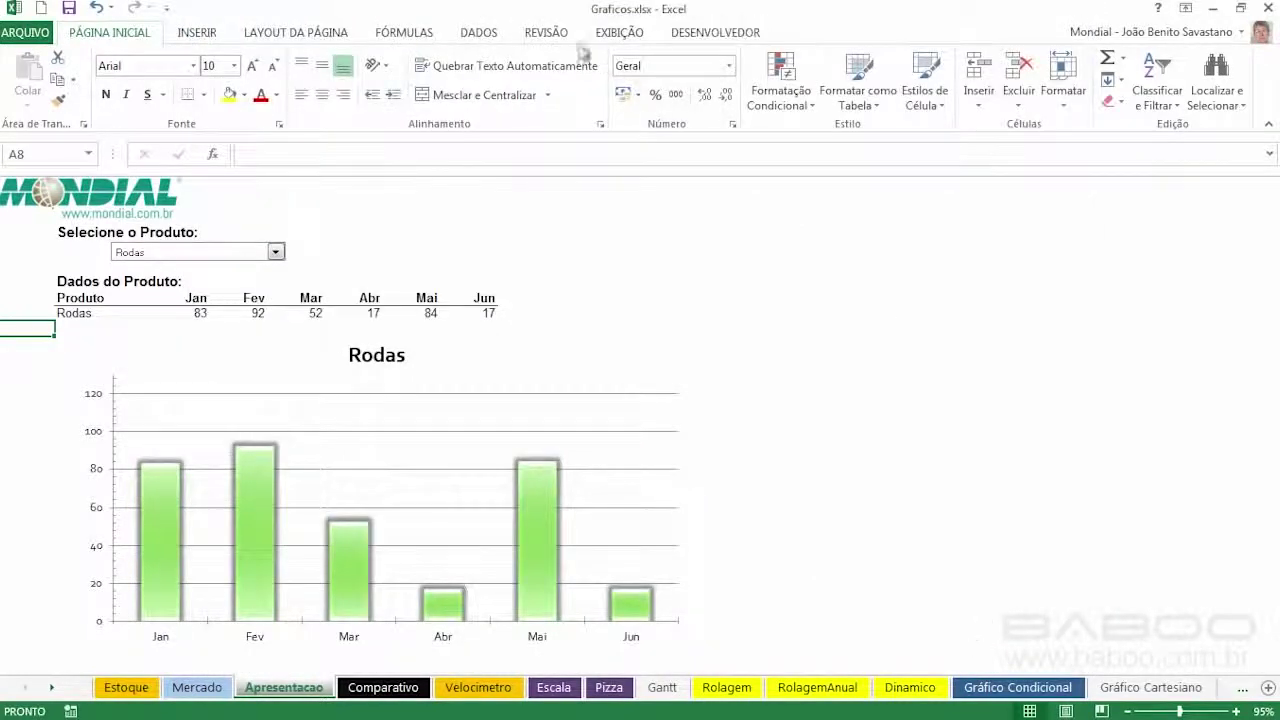
Step: Draw a form-control combo box to the right of the existing product selector, above the data table, and test its drop-down list
{"action": "left_click", "coordinate": [716, 35]}
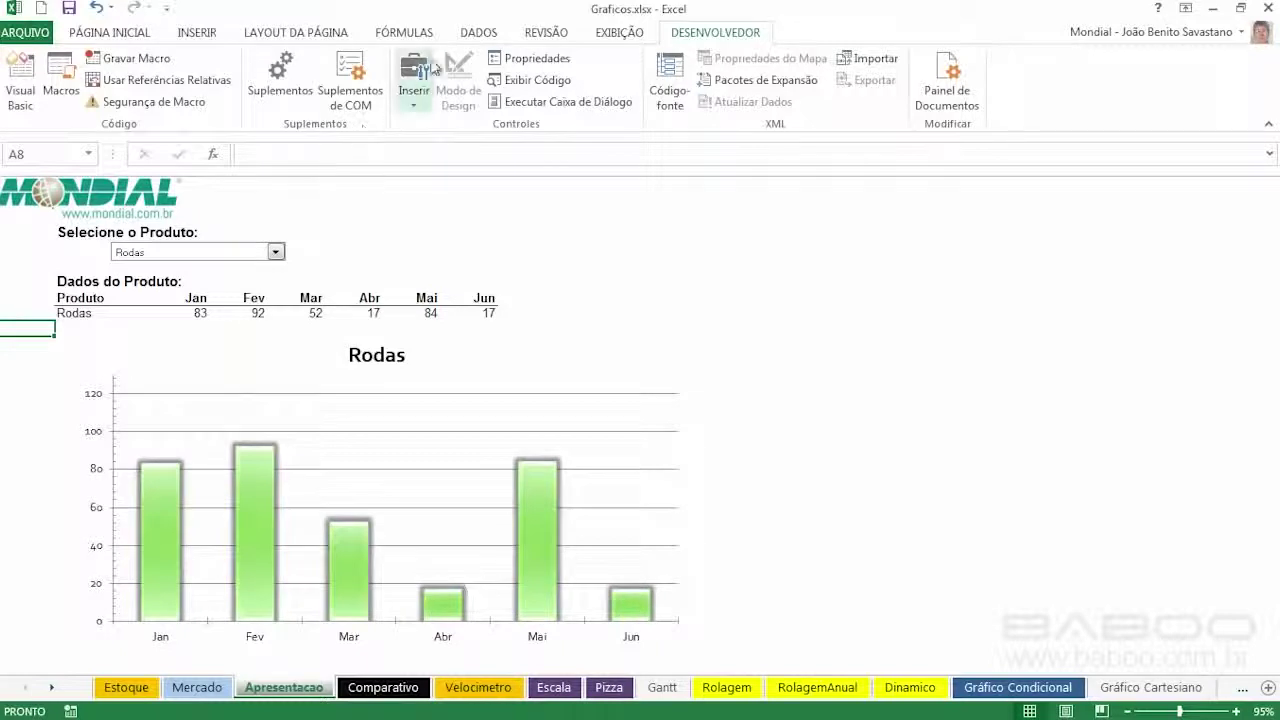
{"action": "left_click", "coordinate": [418, 104]}
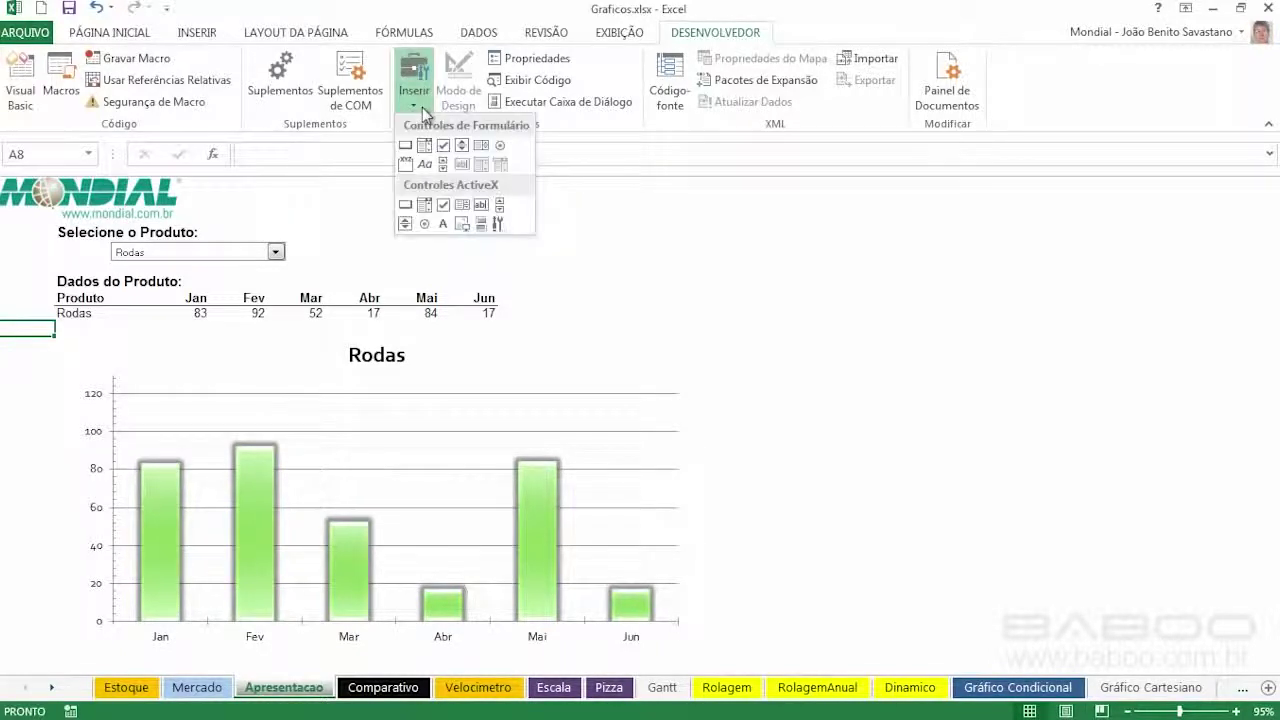
{"action": "left_click", "coordinate": [425, 146]}
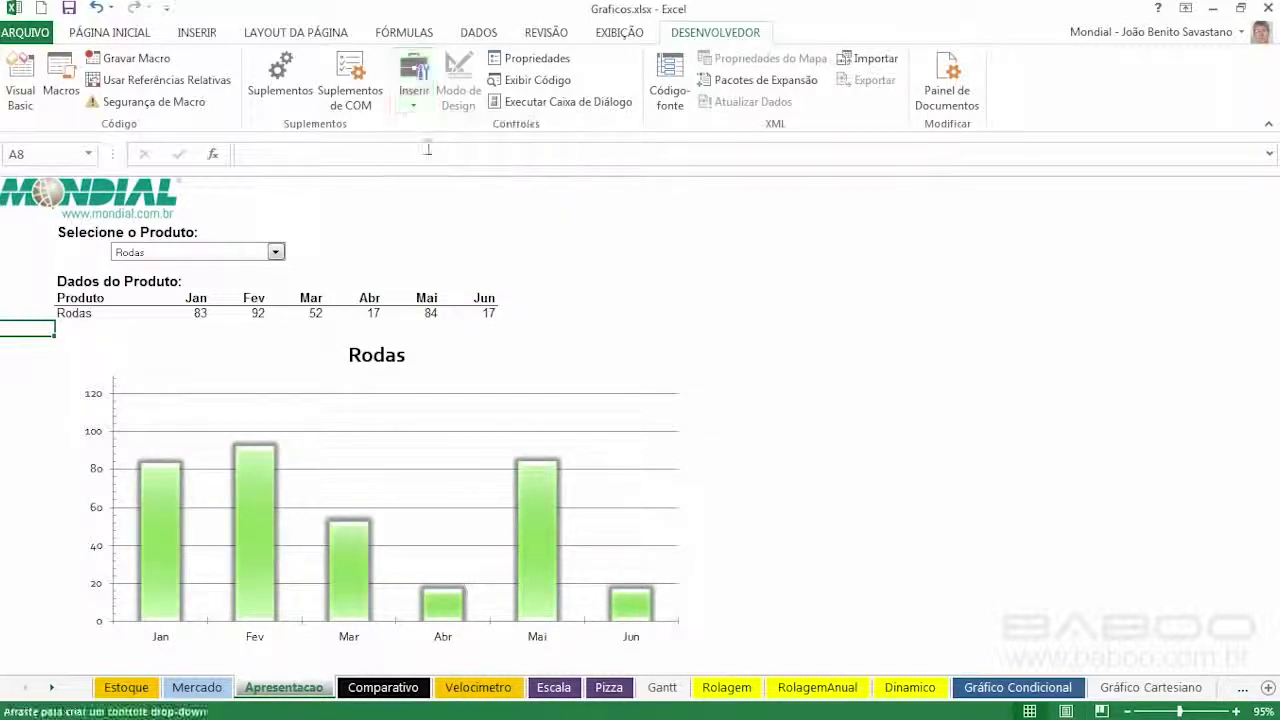
{"action": "left_click_drag", "start_coordinate": [497, 205], "coordinate": [741, 227]}
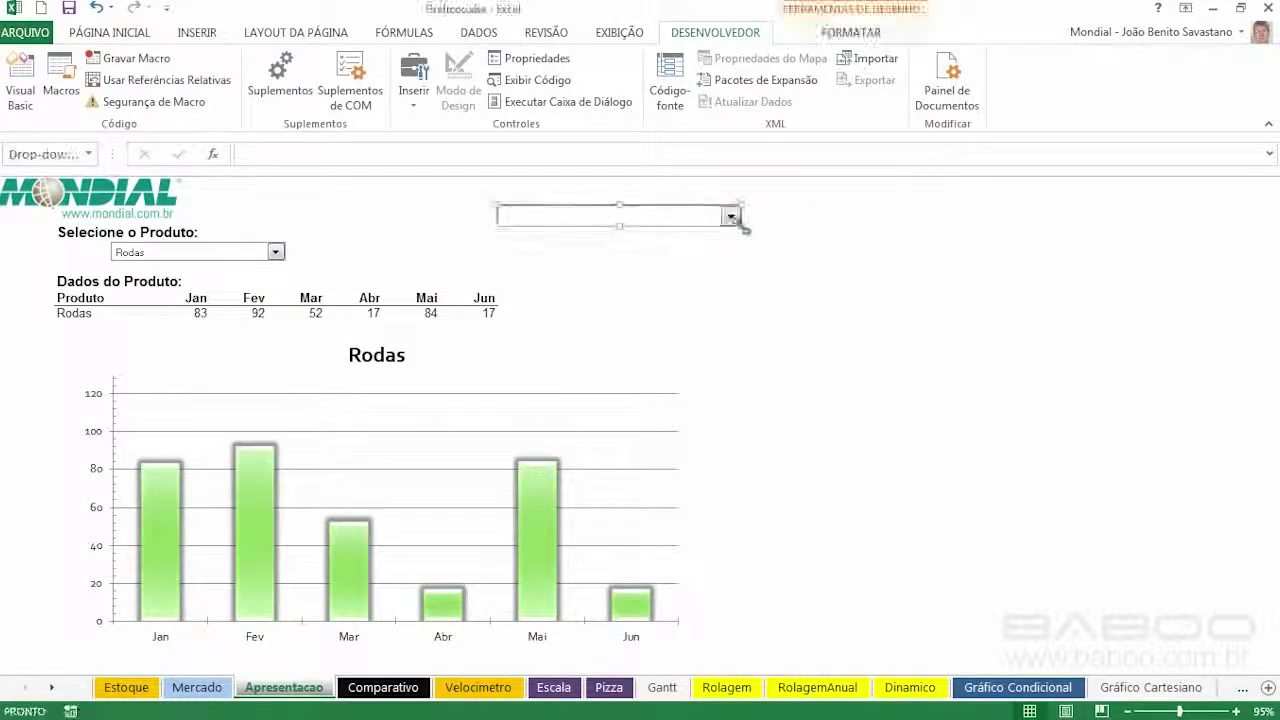
{"action": "left_click", "coordinate": [797, 251]}
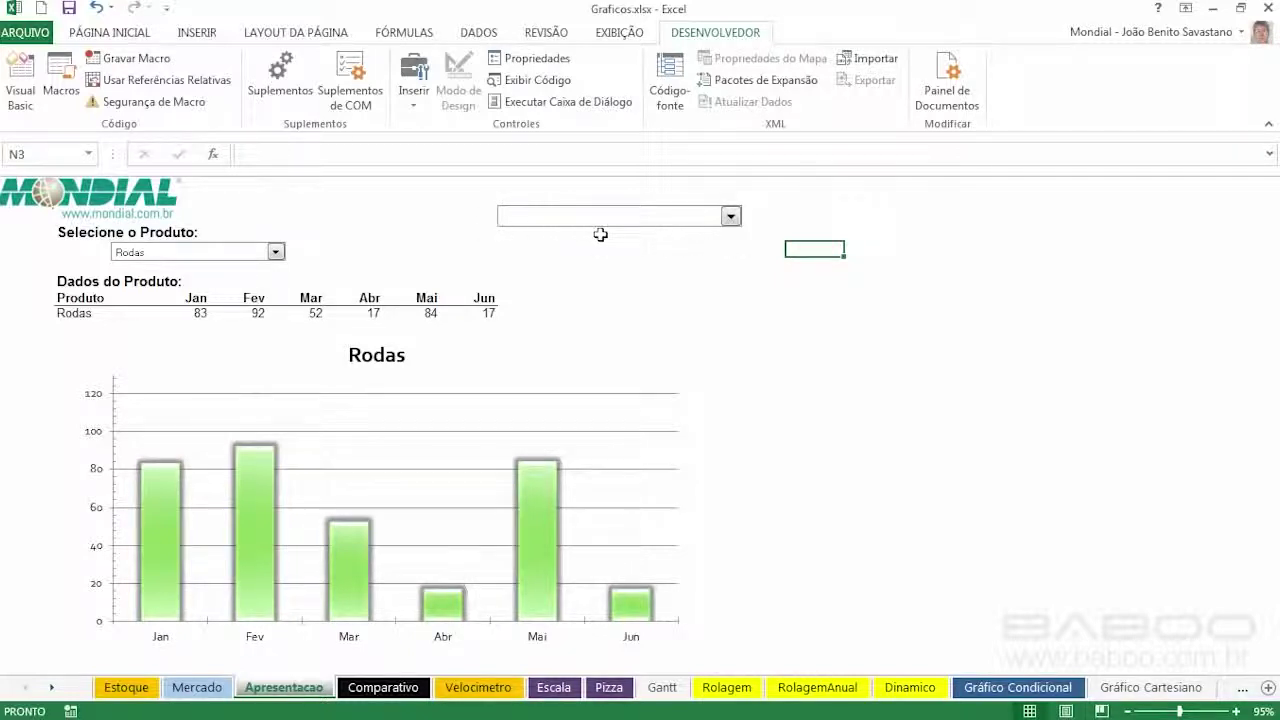
{"action": "left_click", "coordinate": [733, 219]}
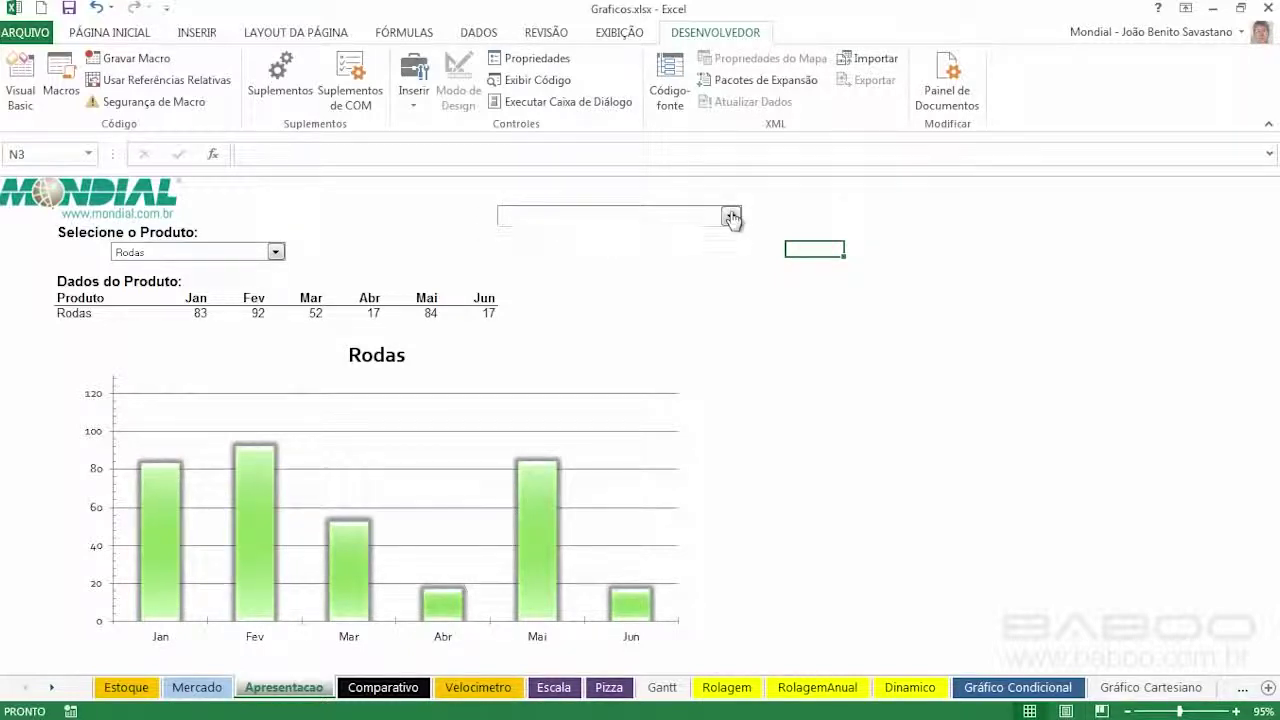
{"action": "left_click", "coordinate": [733, 219]}
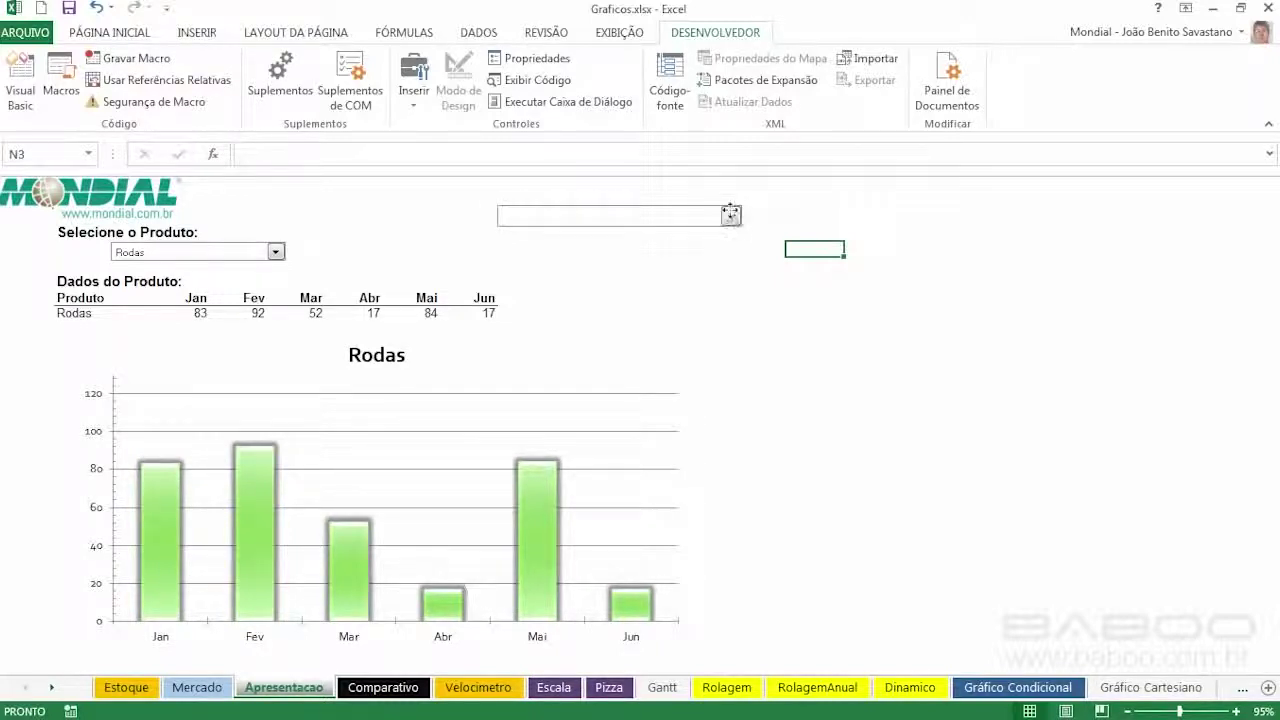
Step: Set the new combo box's input range to Produtos and its cell link to $L$1
{"action": "right_click", "coordinate": [733, 219]}
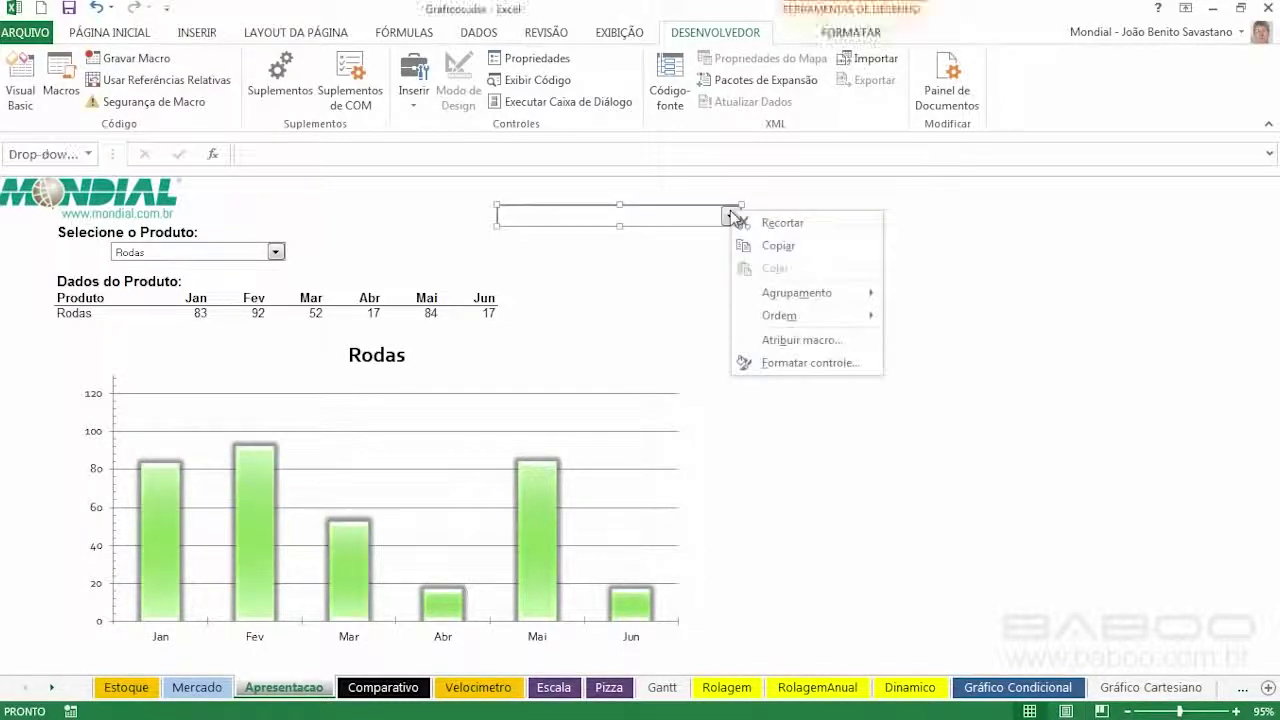
{"action": "left_click", "coordinate": [786, 362]}
{"action": "left_click_drag", "start_coordinate": [895, 100], "coordinate": [985, 200]}
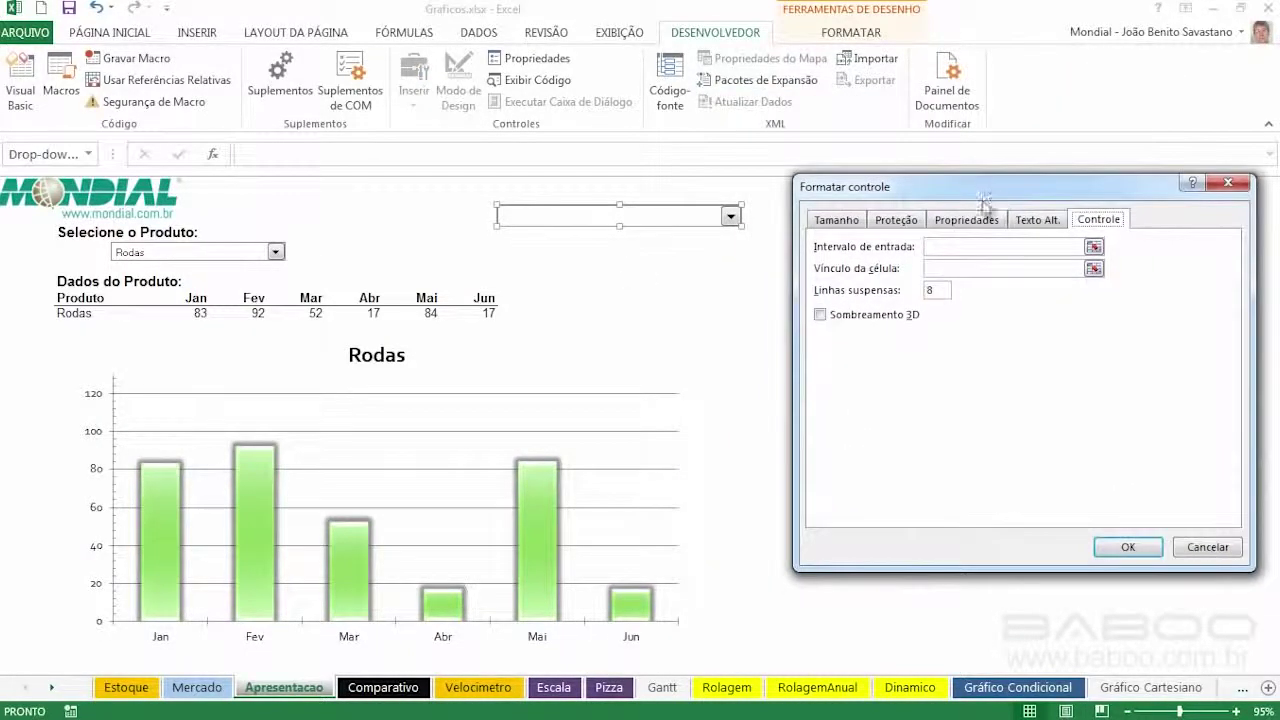
{"action": "left_click", "coordinate": [955, 248]}
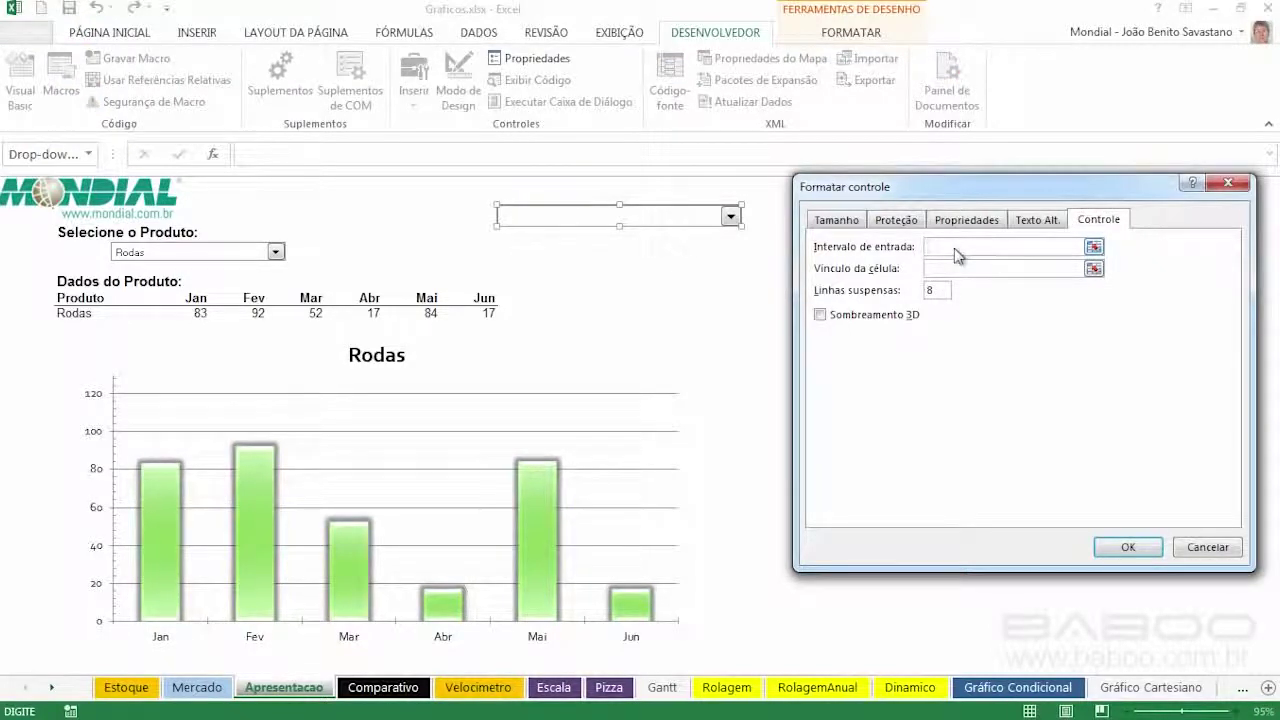
{"action": "type", "text": "Produtos"}
{"action": "left_click", "coordinate": [960, 268]}
{"action": "left_click", "coordinate": [701, 190]}
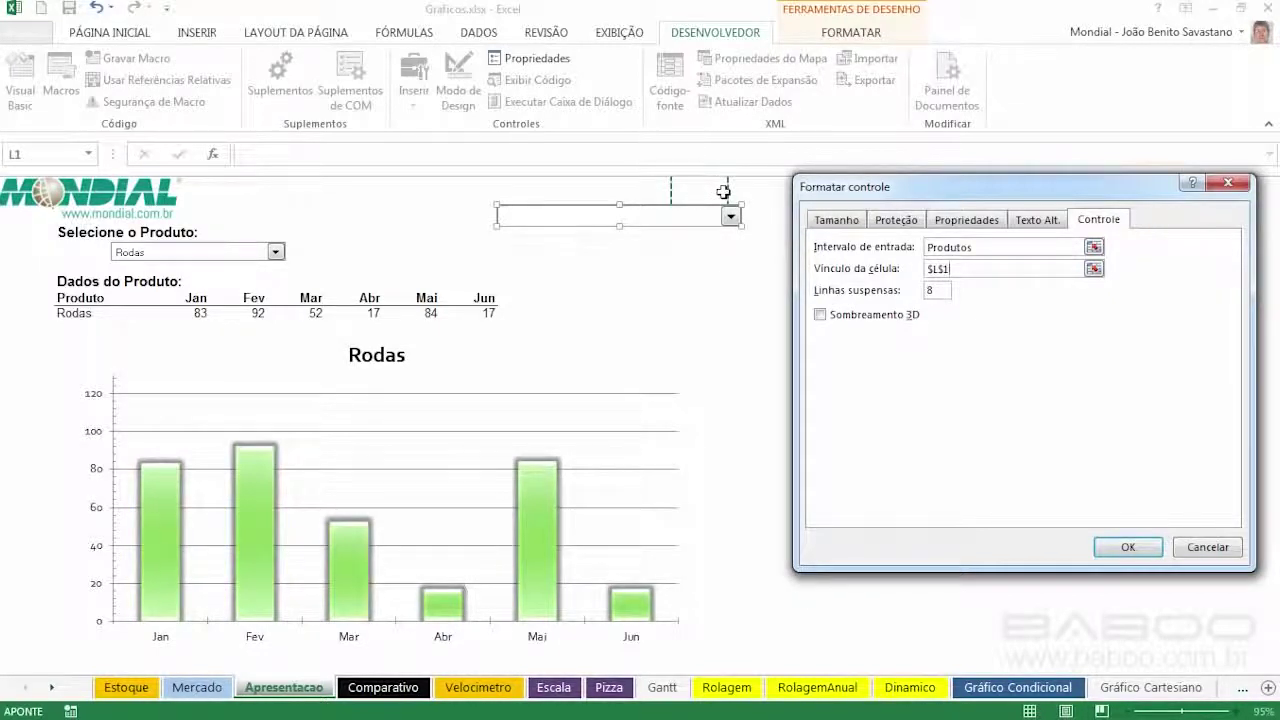
Step: Limit the combo box to 4 drop-down lines and enable Sombreamento 3D, then apply the control settings
{"action": "left_click_drag", "start_coordinate": [936, 292], "coordinate": [849, 291]}
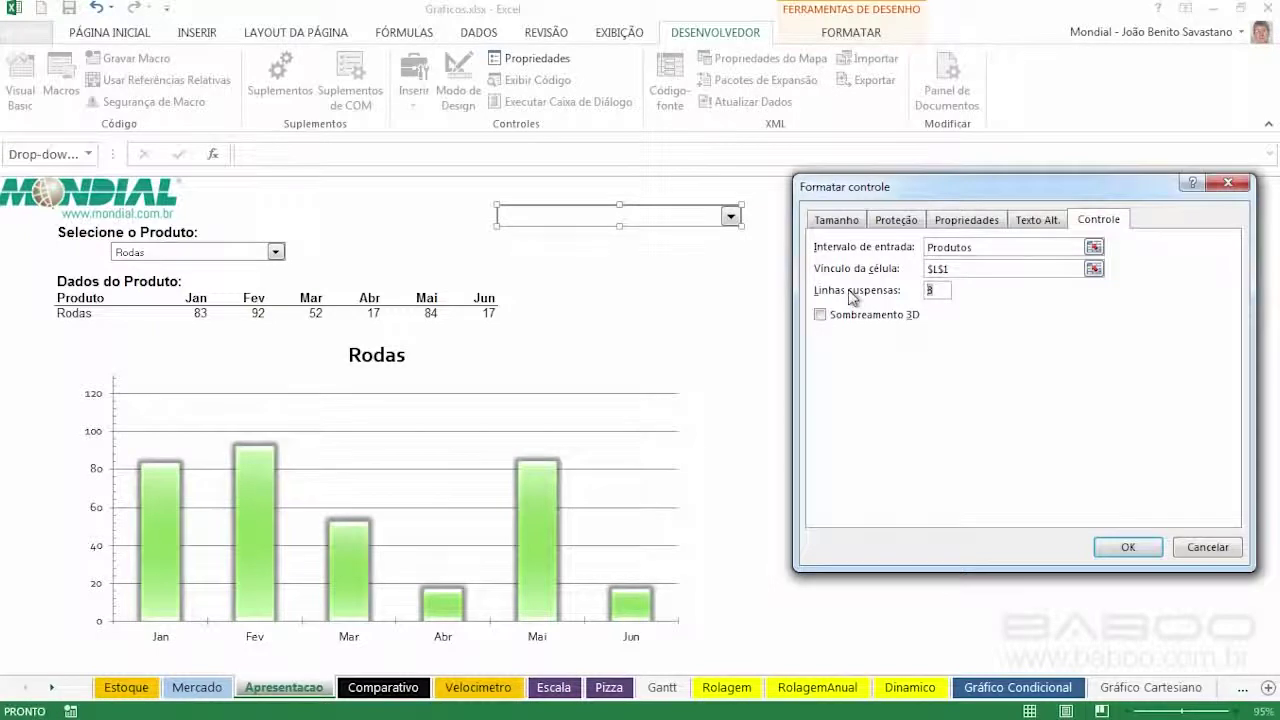
{"action": "type", "text": "4"}
{"action": "left_click", "coordinate": [820, 316]}
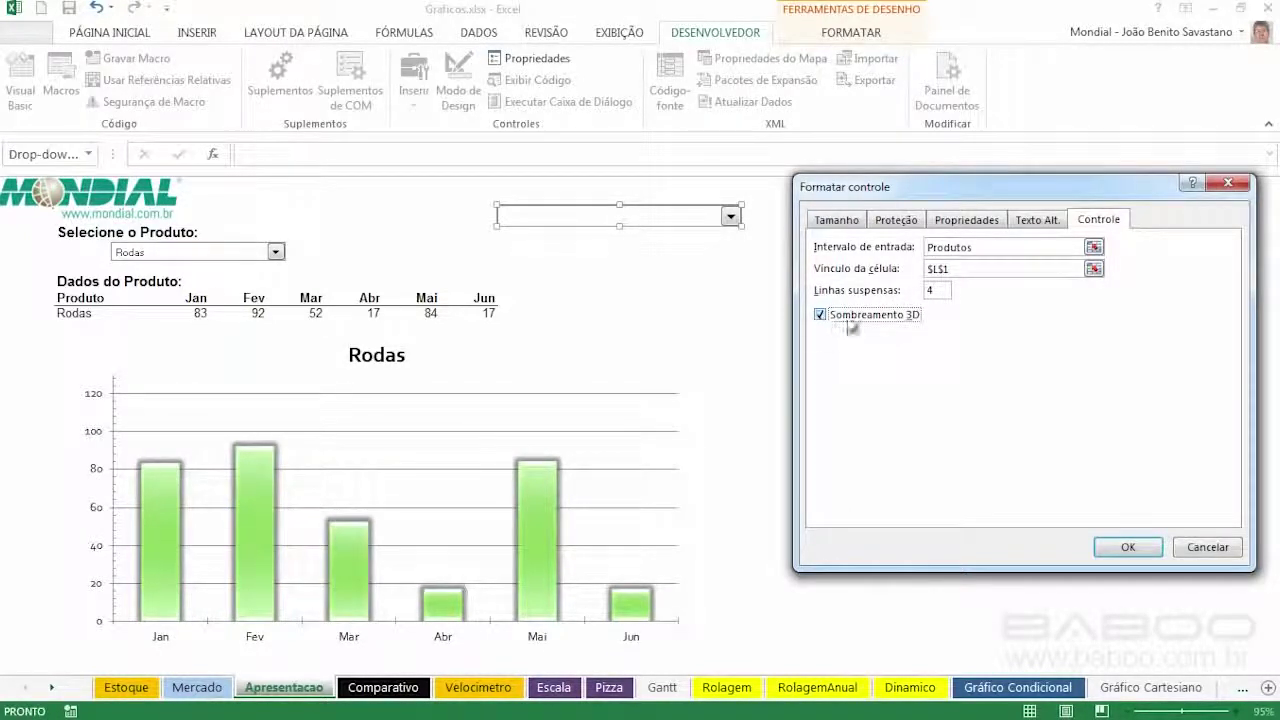
{"action": "left_click", "coordinate": [1128, 547]}
{"action": "left_click", "coordinate": [873, 217]}
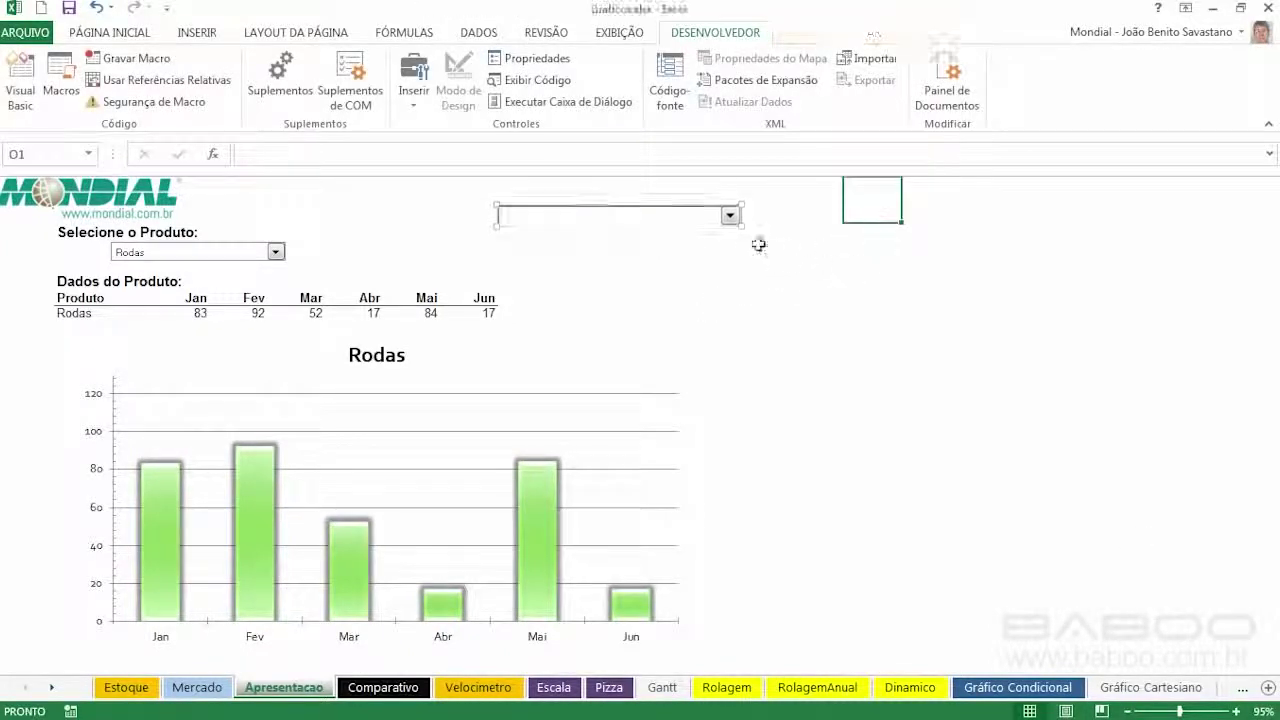
Step: Choose Junta from the product list of the new combo box
{"action": "left_click", "coordinate": [729, 217]}
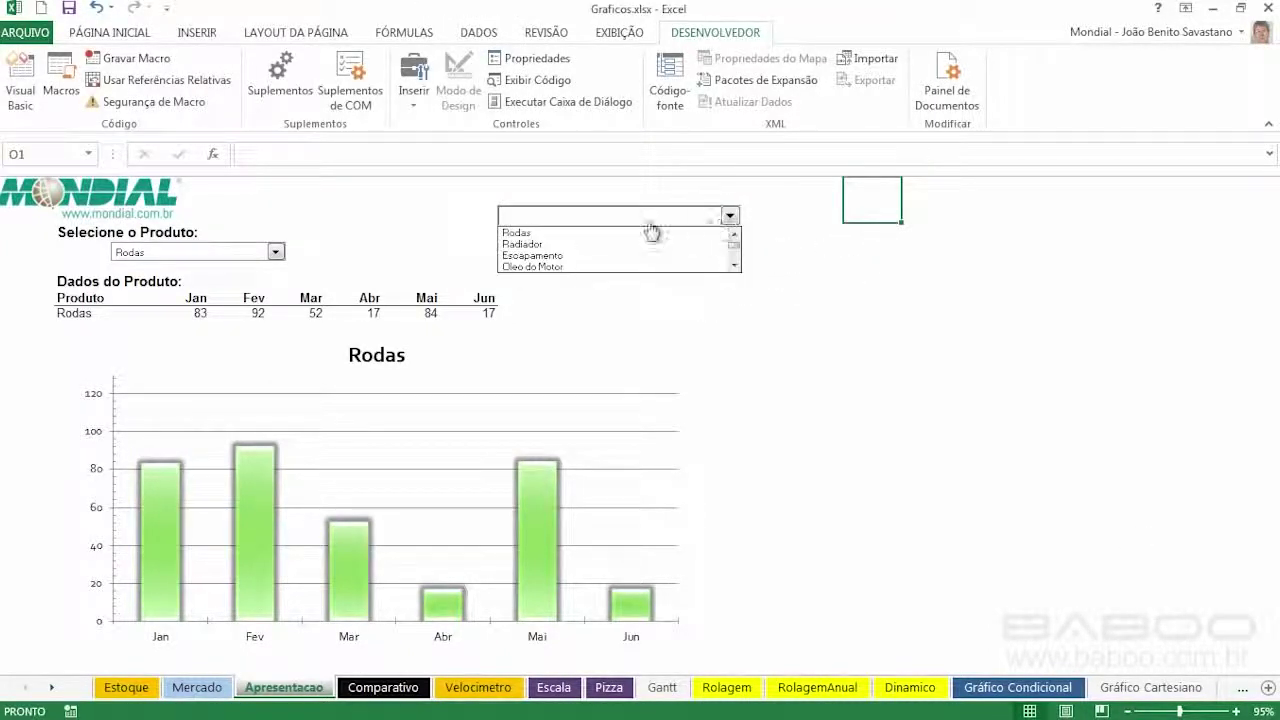
{"action": "left_click", "coordinate": [737, 265]}
{"action": "left_click", "coordinate": [737, 265]}
{"action": "left_click", "coordinate": [737, 265]}
{"action": "left_click", "coordinate": [737, 265]}
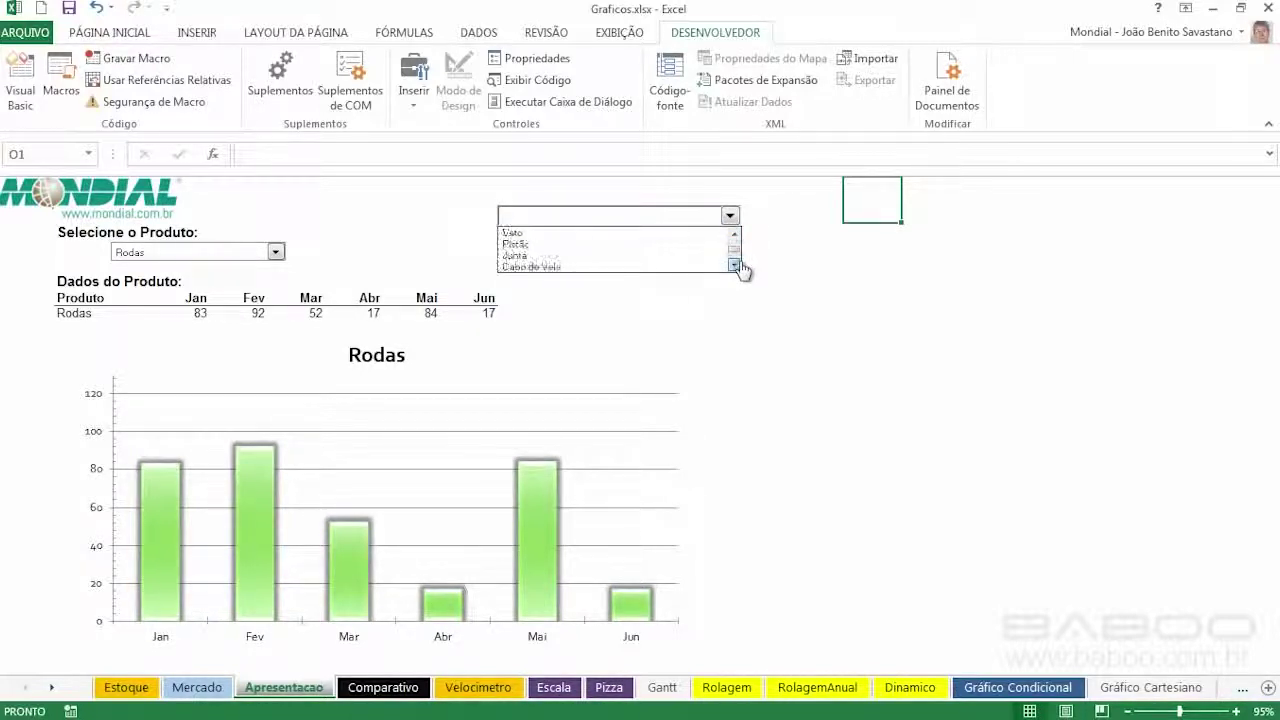
{"action": "left_click", "coordinate": [651, 262]}
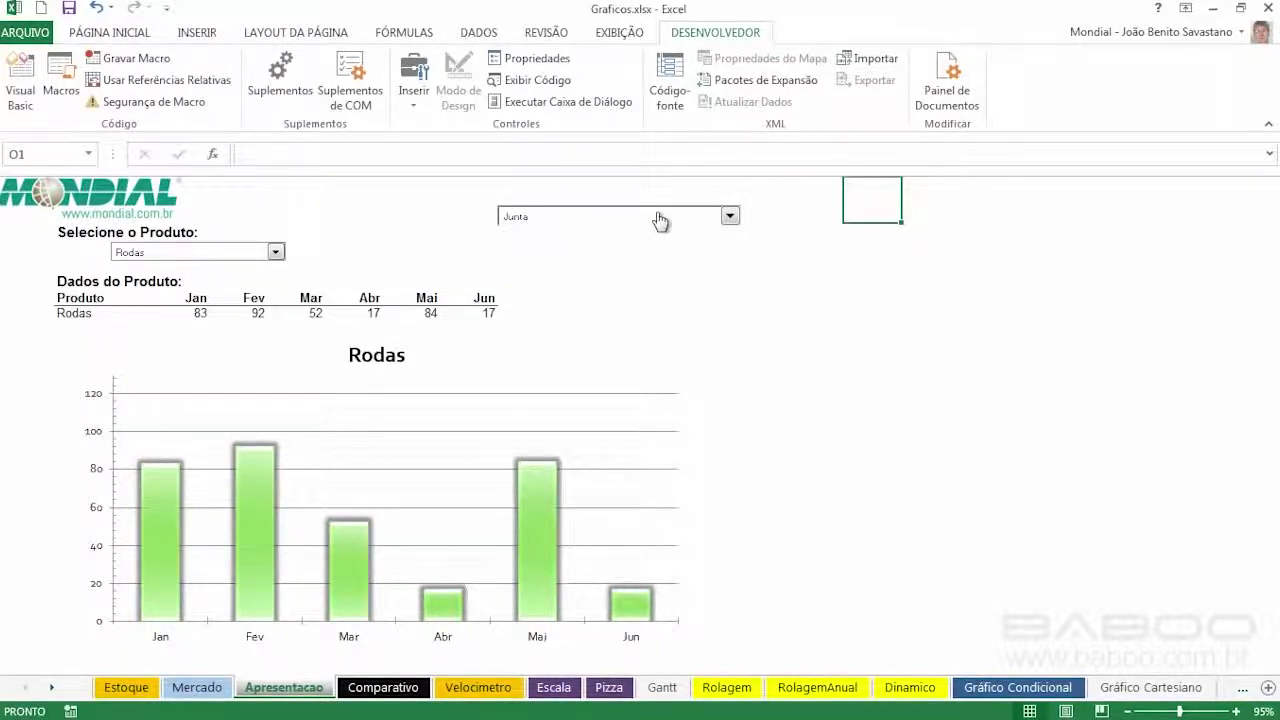
Step: Nudge the new combo box down until its linked cell L1 is uncovered, and deselect it
{"action": "right_click", "coordinate": [658, 214]}
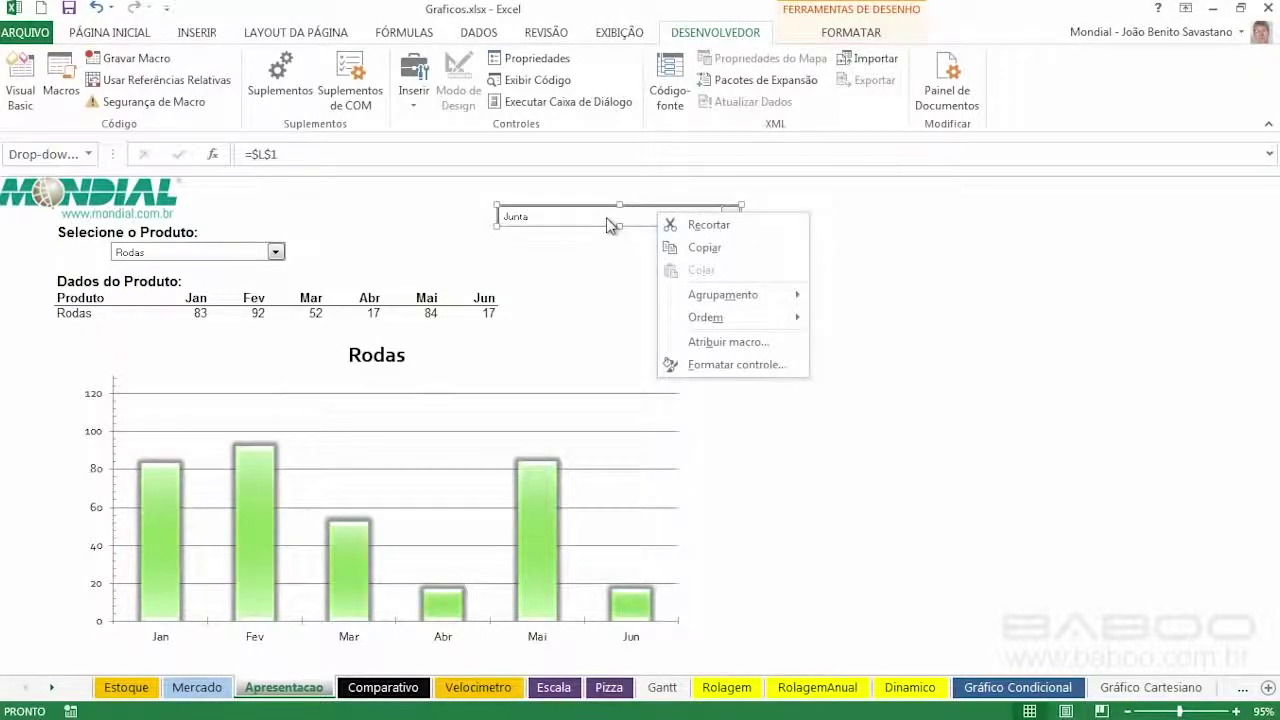
{"action": "key", "text": "Down"}
{"action": "key", "text": "Down"}
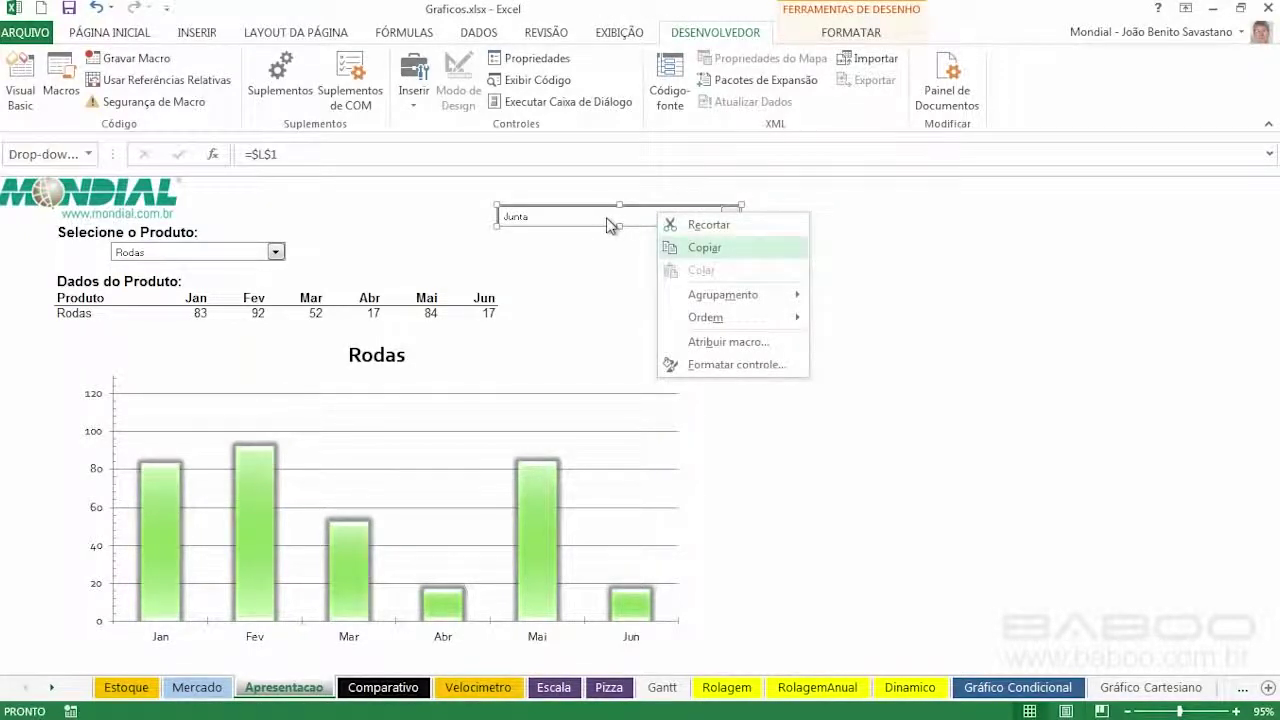
{"action": "key", "text": "Return"}
{"action": "key", "text": "Down"}
{"action": "key", "text": "Down"}
{"action": "key", "text": "Down"}
{"action": "key", "text": "Down"}
{"action": "key", "text": "Down"}
{"action": "key", "text": "Down"}
{"action": "key", "text": "Down"}
{"action": "key", "text": "Down"}
{"action": "key", "text": "Down"}
{"action": "key", "text": "Down"}
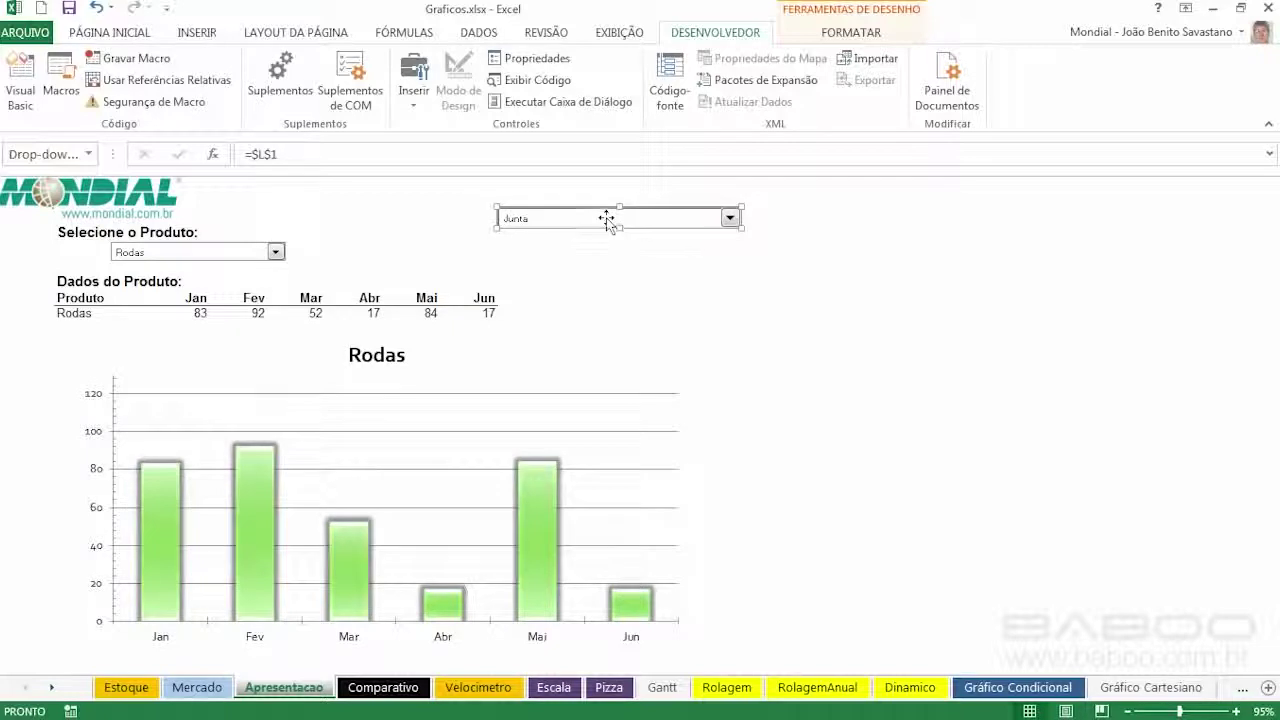
{"action": "key", "text": "Down"}
{"action": "key", "text": "Down"}
{"action": "key", "text": "Down"}
{"action": "key", "text": "Down"}
{"action": "key", "text": "Down"}
{"action": "key", "text": "Down"}
{"action": "key", "text": "Down"}
{"action": "key", "text": "Down"}
{"action": "key", "text": "Down"}
{"action": "key", "text": "Down"}
{"action": "key", "text": "Down"}
{"action": "key", "text": "Down"}
{"action": "key", "text": "Down"}
{"action": "key", "text": "Down"}
{"action": "key", "text": "Down"}
{"action": "key", "text": "Down"}
{"action": "key", "text": "Down"}
{"action": "key", "text": "Down"}
{"action": "key", "text": "Down"}
{"action": "key", "text": "Down"}
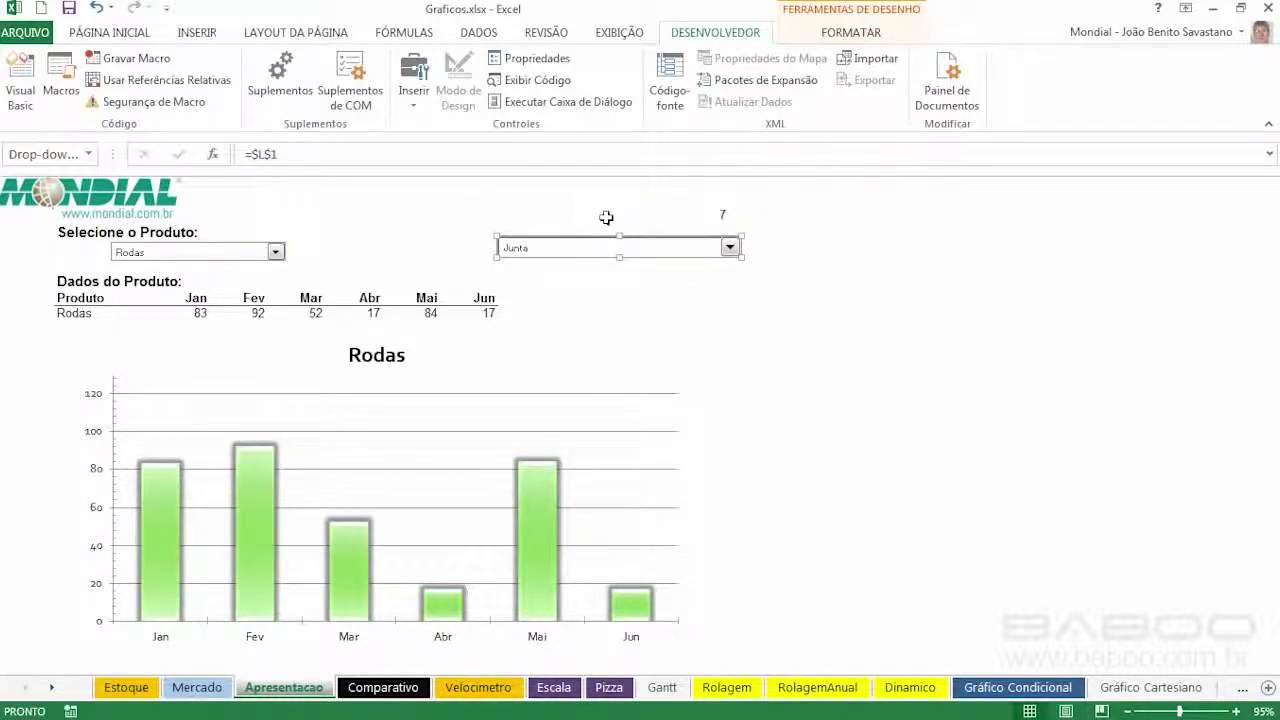
{"action": "left_click", "coordinate": [805, 264]}
Step: Test the cell link by choosing Pistão, Rodas and finally Escapamento in the new combo box
{"action": "left_click", "coordinate": [730, 248]}
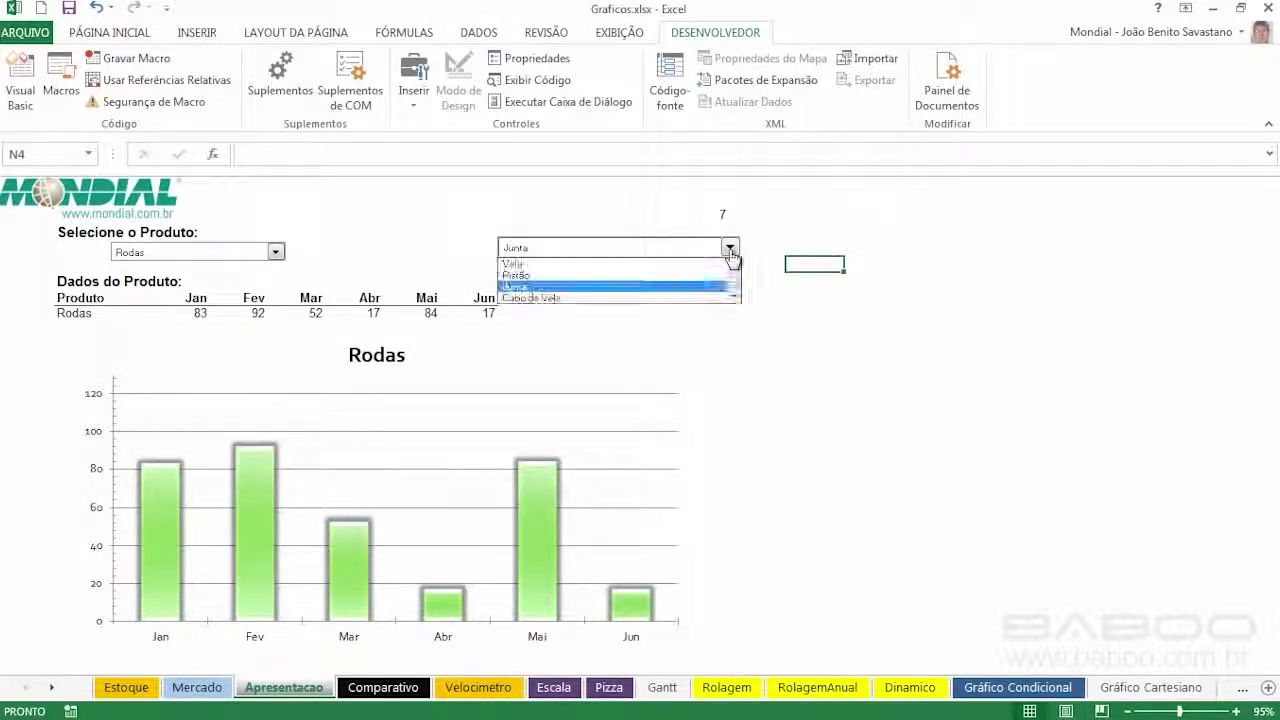
{"action": "left_click", "coordinate": [623, 288]}
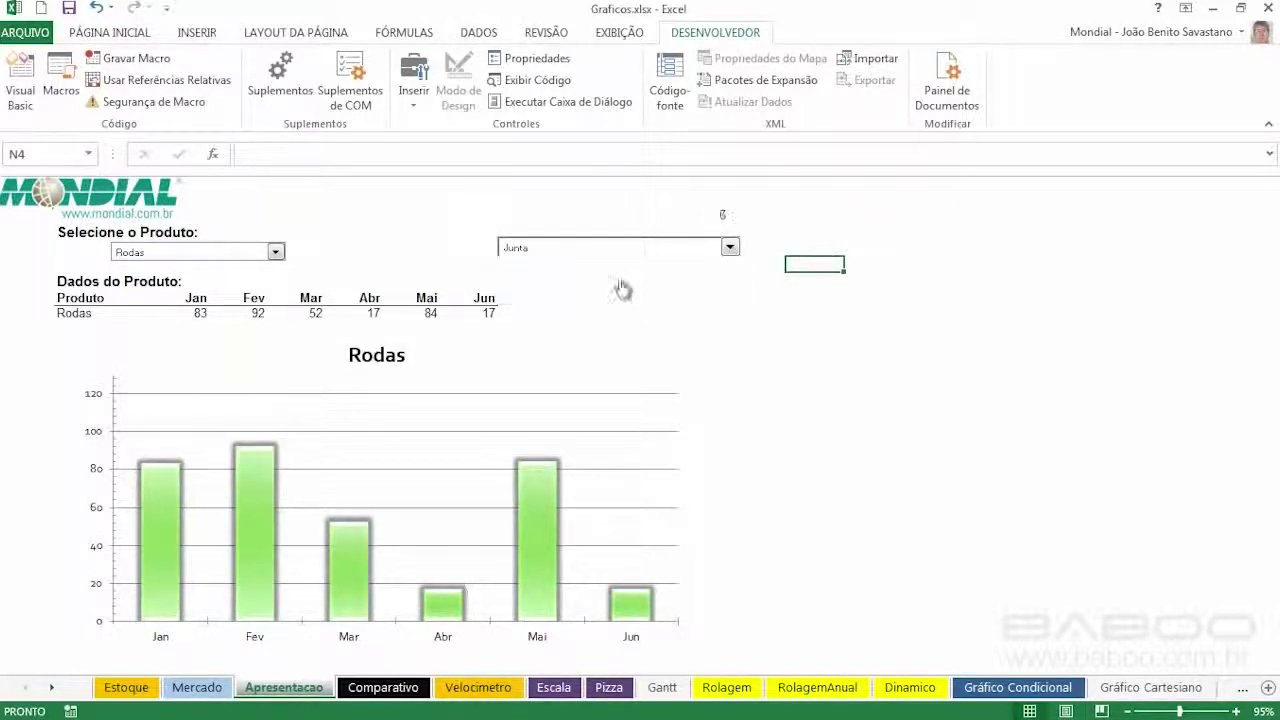
{"action": "left_click", "coordinate": [730, 248]}
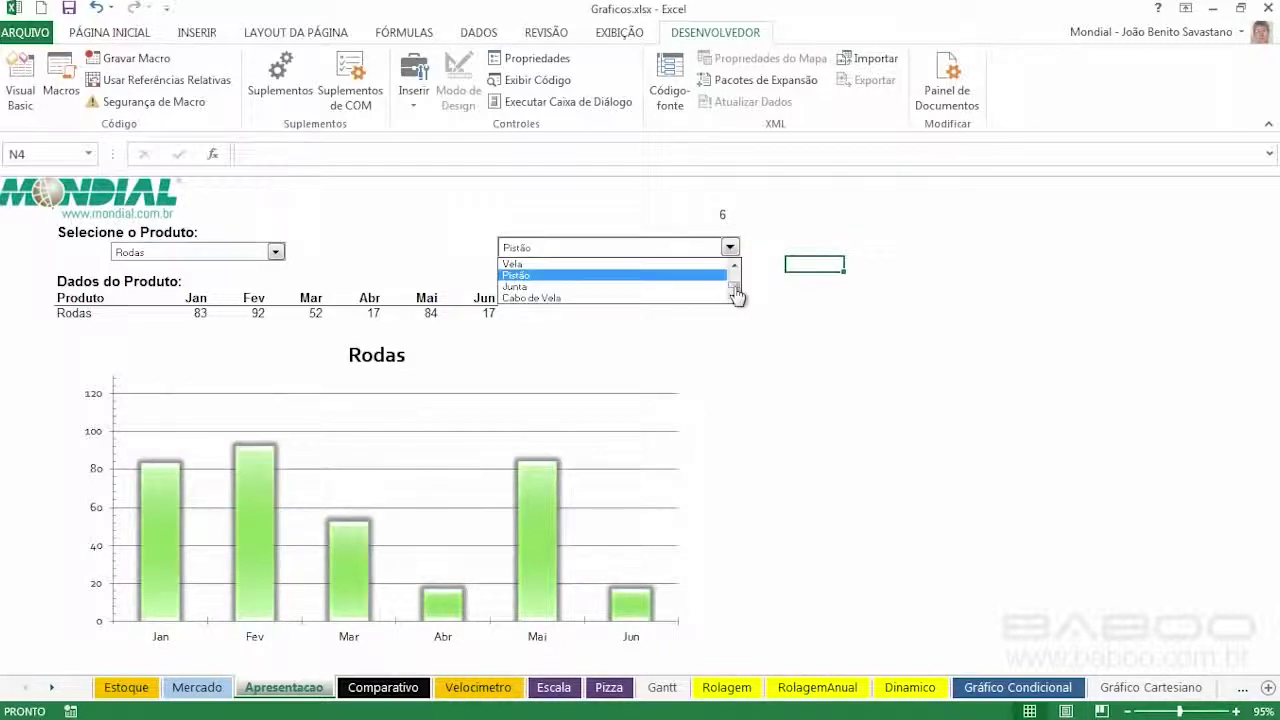
{"action": "left_click_drag", "start_coordinate": [734, 288], "coordinate": [735, 270]}
{"action": "left_click", "coordinate": [611, 266]}
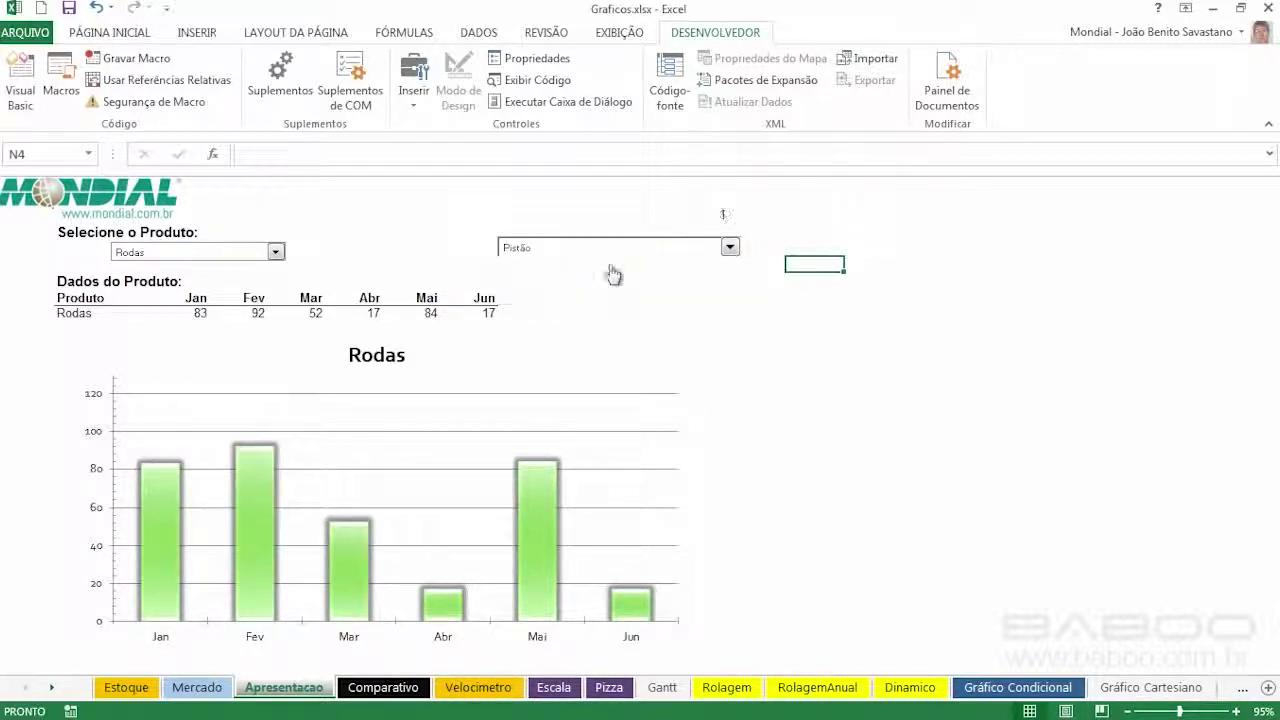
{"action": "left_click", "coordinate": [730, 248]}
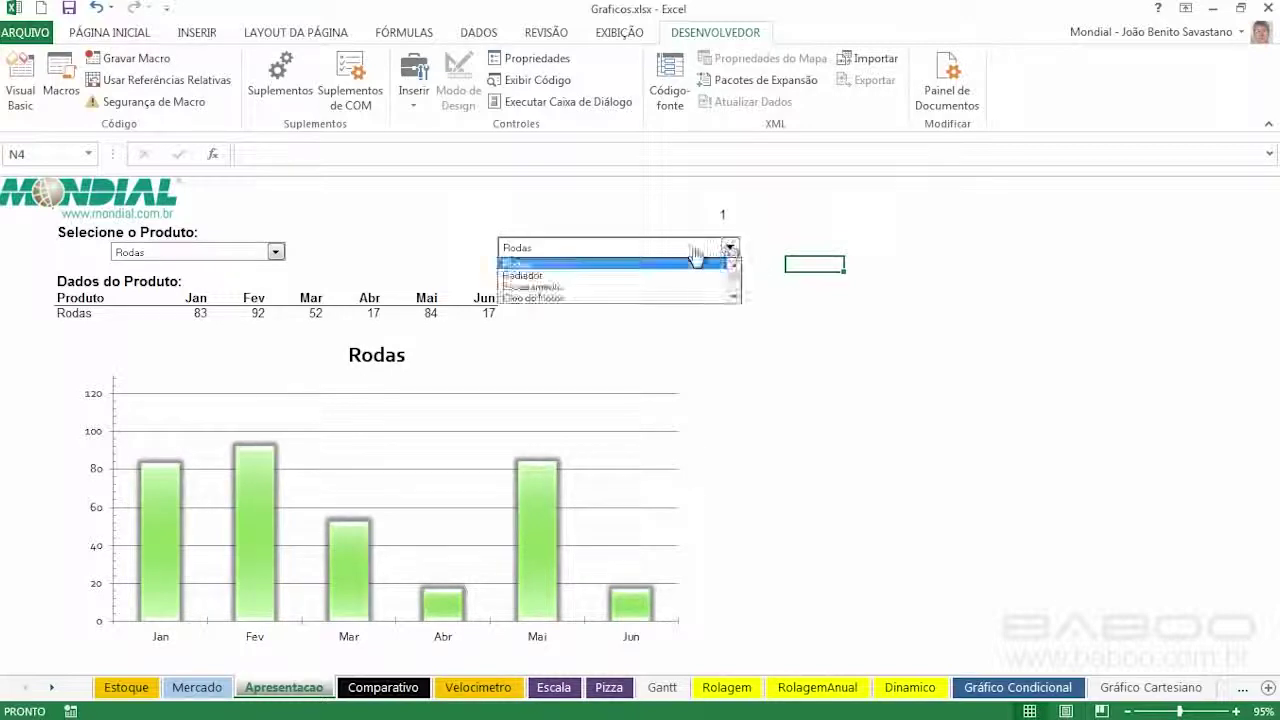
{"action": "left_click", "coordinate": [657, 288]}
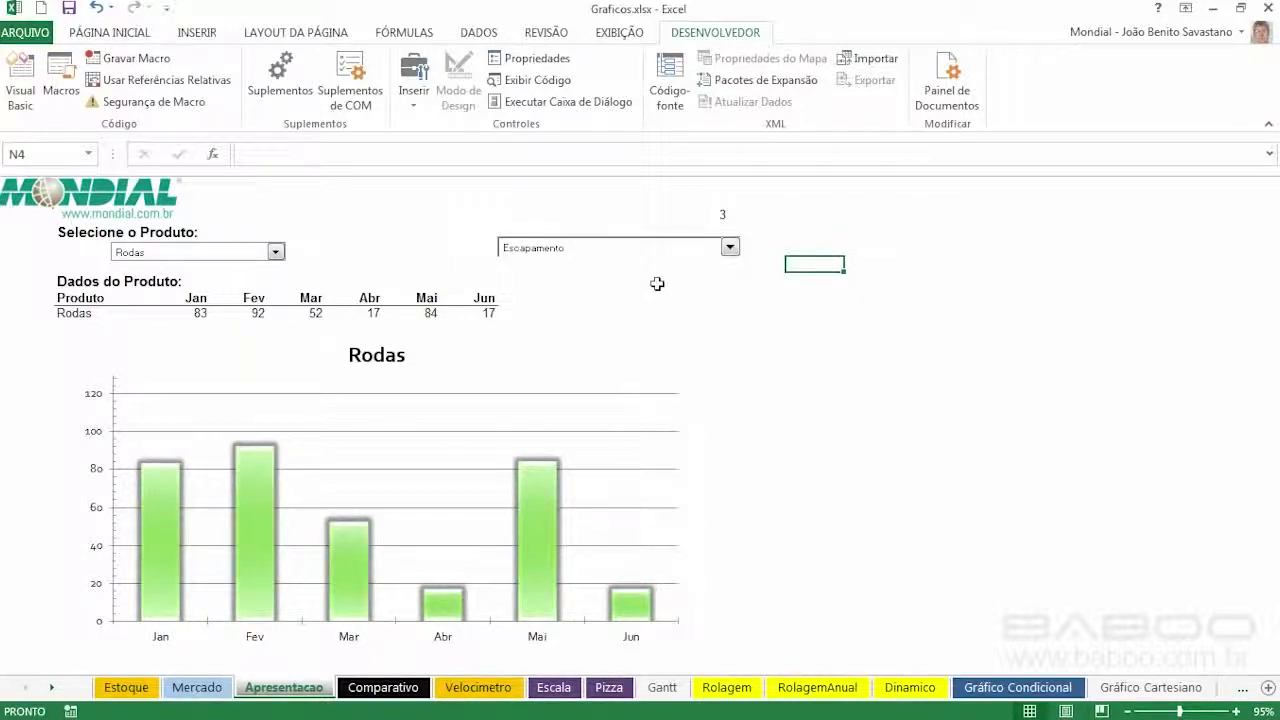
Step: On the Estoque sheet, examine the formula and range behind the defined name Produtos in the Name Manager
{"action": "left_click", "coordinate": [126, 688]}
{"action": "left_click_drag", "start_coordinate": [52, 277], "coordinate": [60, 422]}
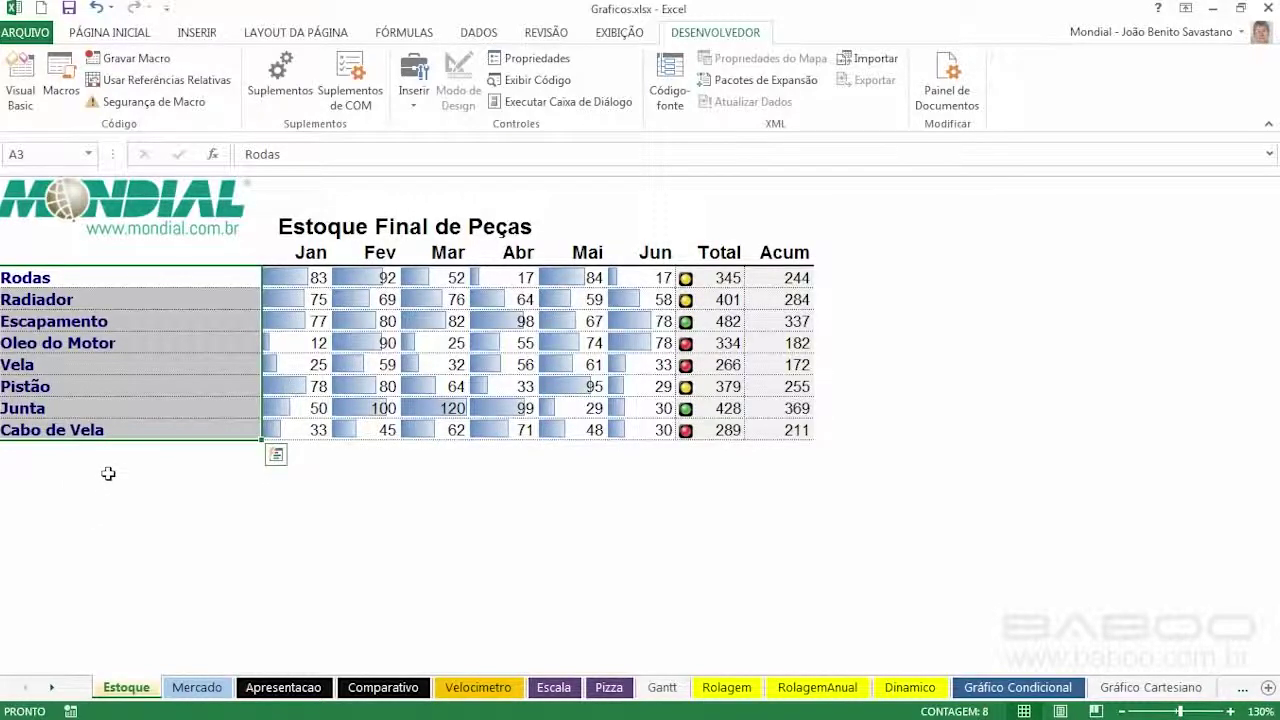
{"action": "left_click", "coordinate": [408, 34]}
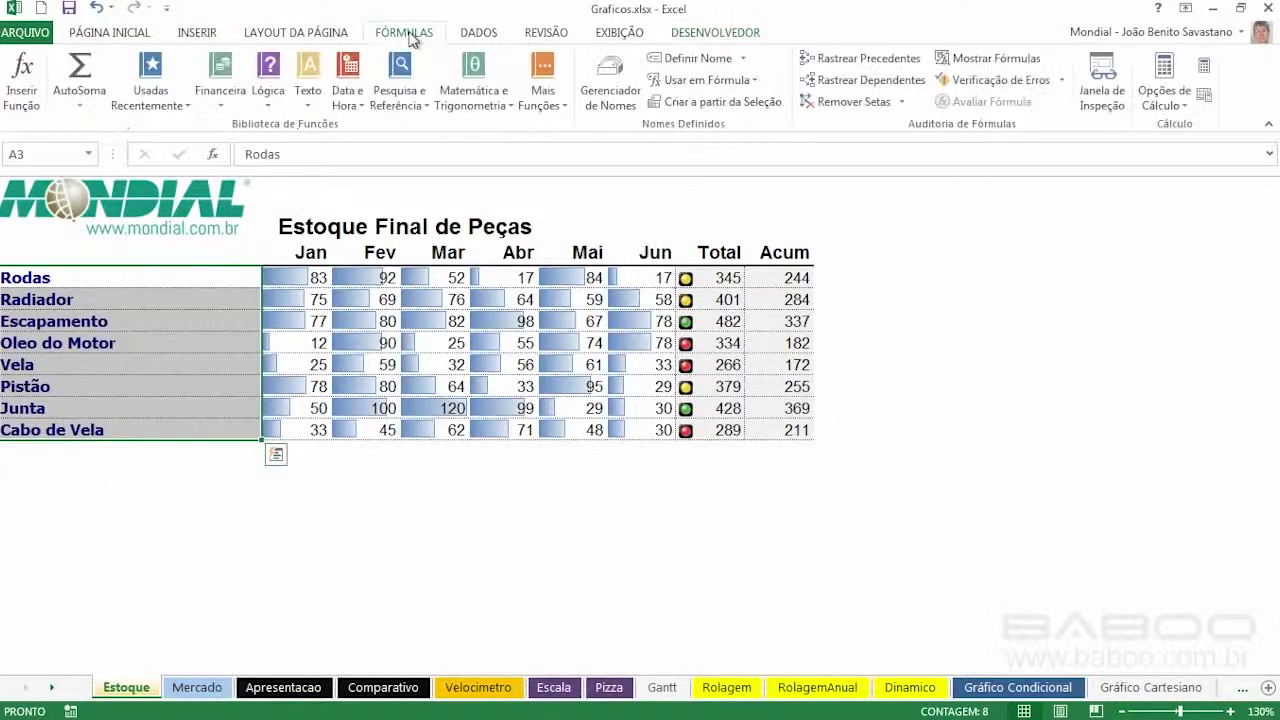
{"action": "left_click", "coordinate": [610, 88]}
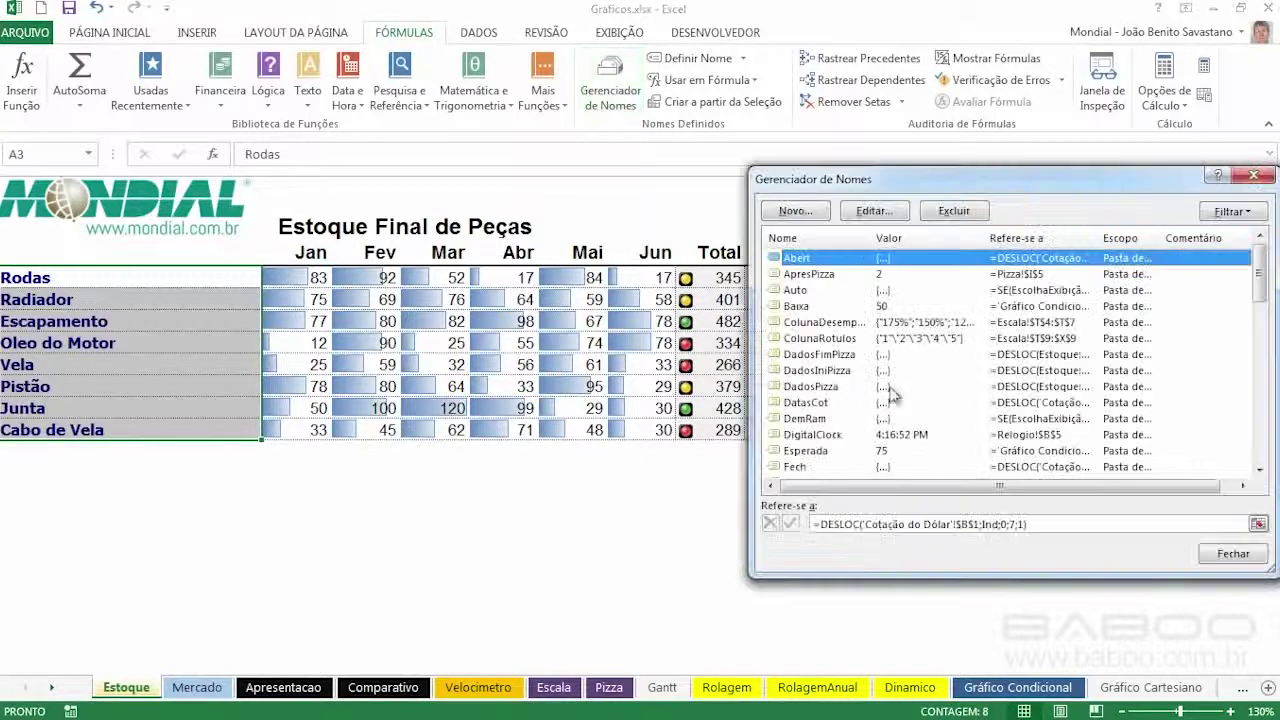
{"action": "left_click_drag", "start_coordinate": [1032, 178], "coordinate": [980, 162]}
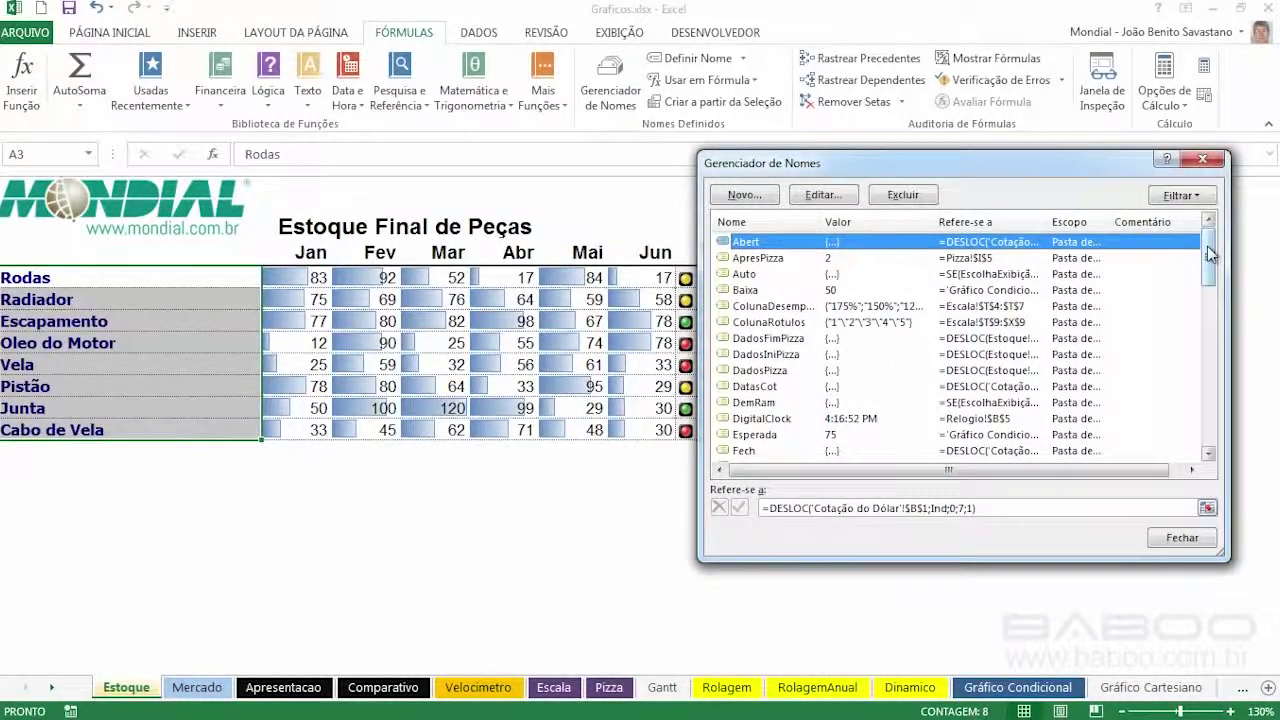
{"action": "key", "text": "p"}
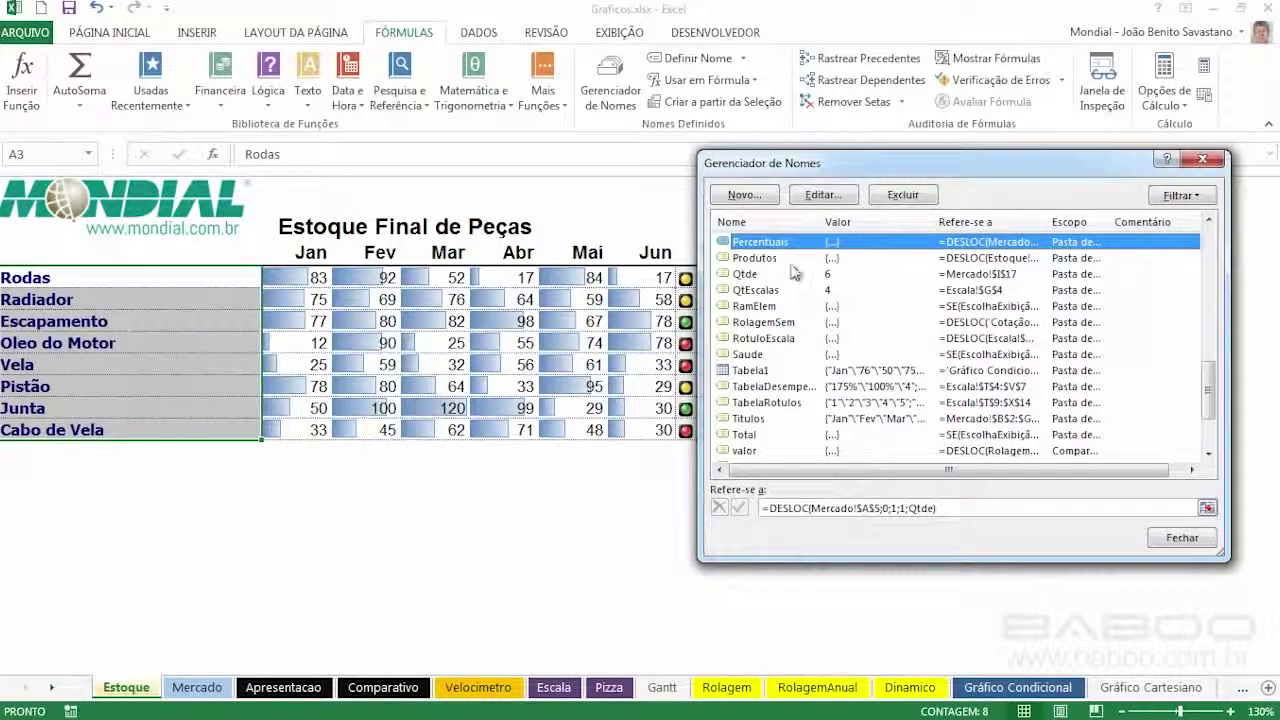
{"action": "left_click", "coordinate": [776, 259]}
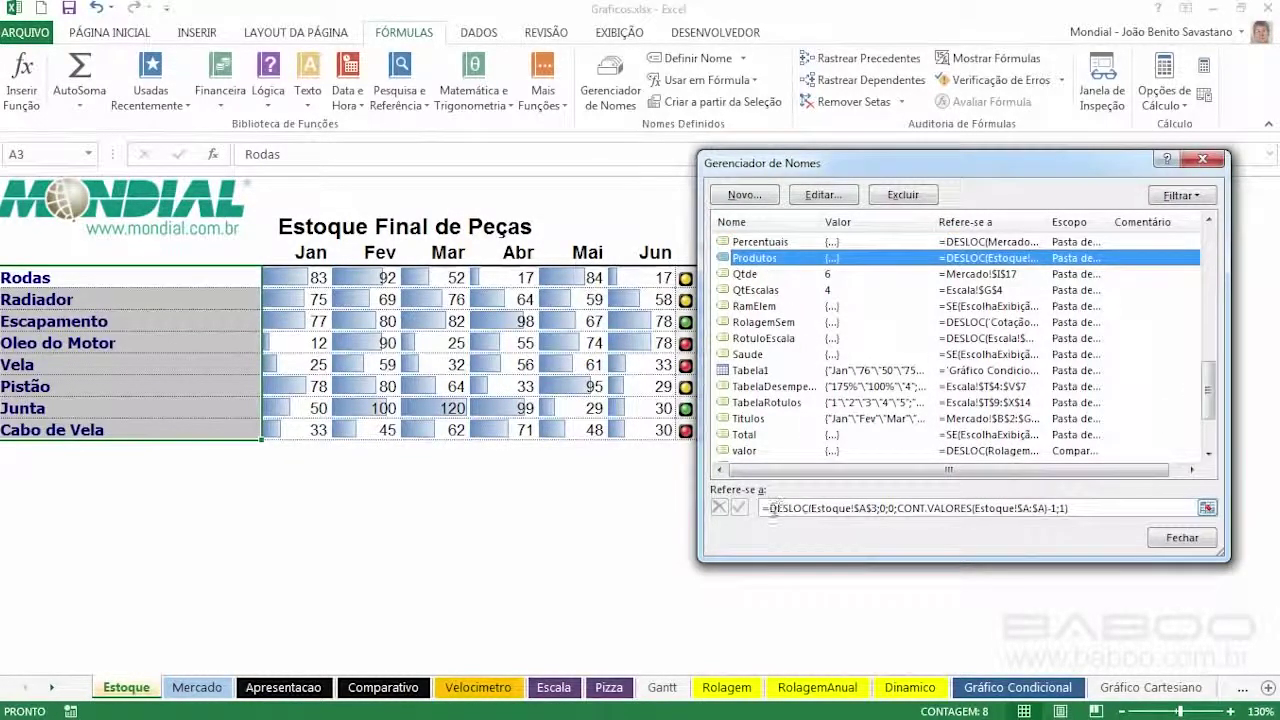
{"action": "left_click", "coordinate": [1090, 509]}
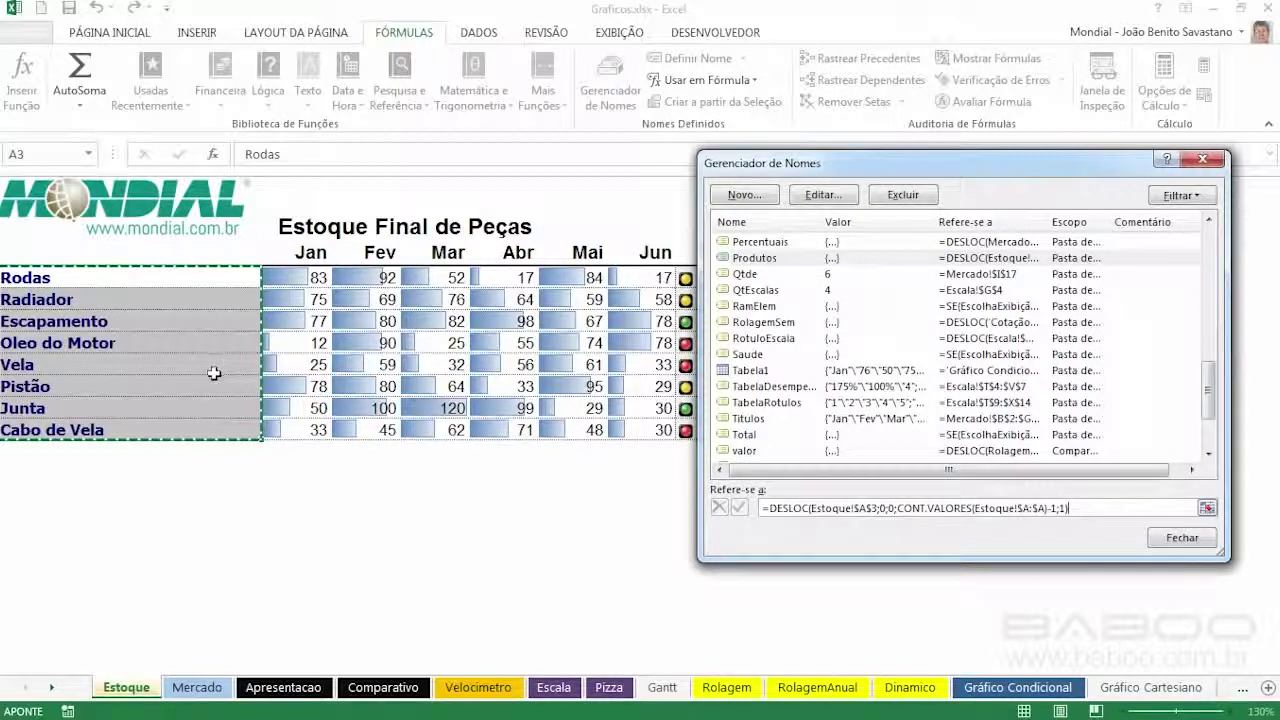
{"action": "left_click", "coordinate": [1198, 540]}
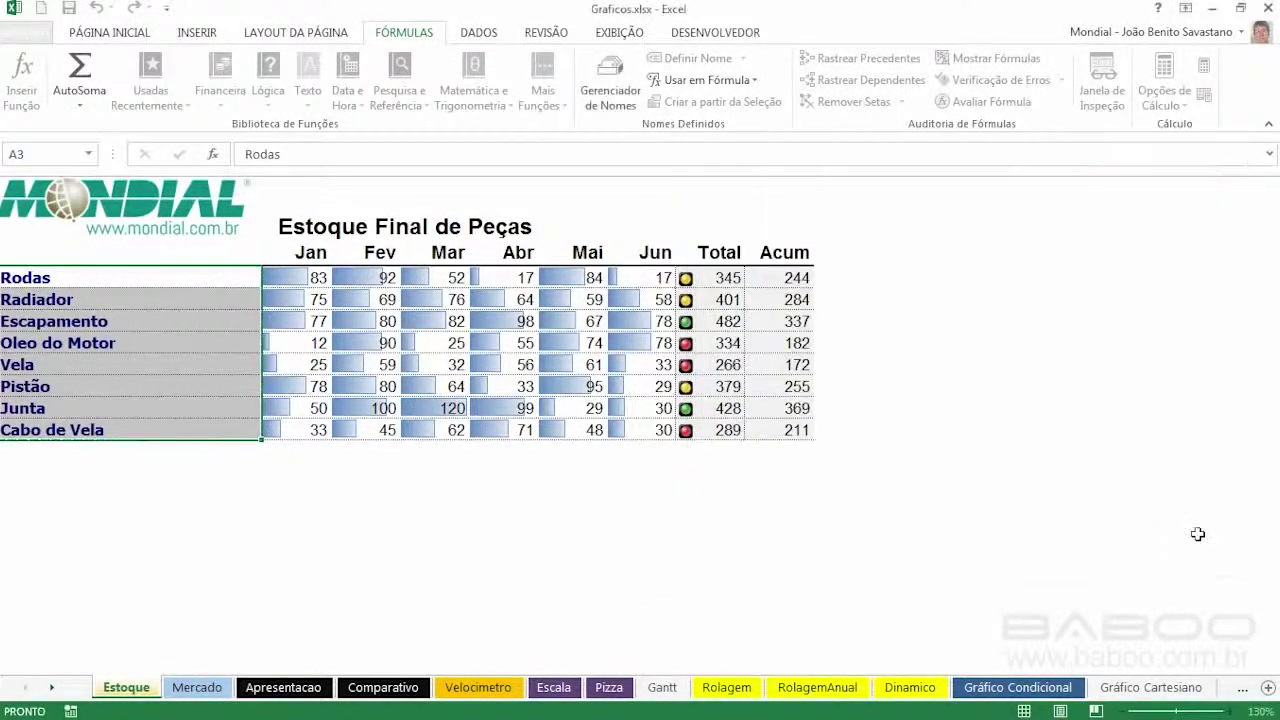
Step: Add a Pneu row below Cabo de Vela with Jan 20 and Fev 25, extend the series through Jun, and fill down the Total and Acum formulas
{"action": "left_click", "coordinate": [70, 450]}
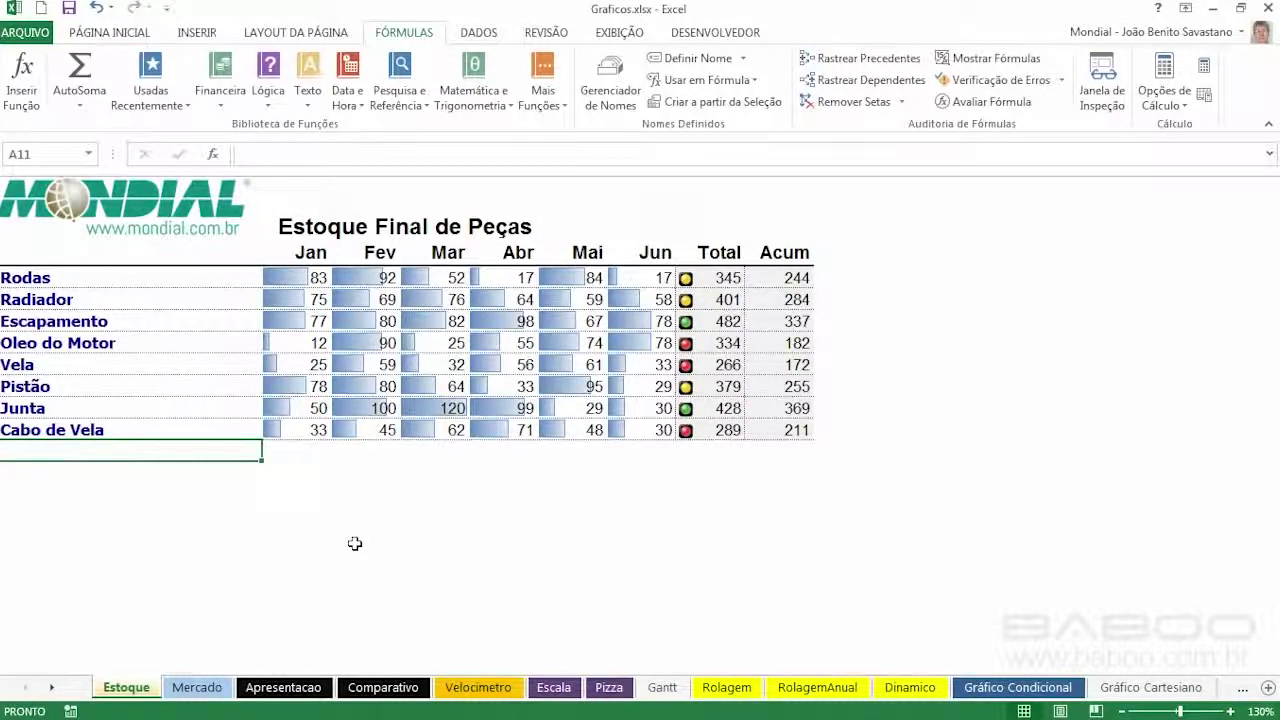
{"action": "type", "text": "Pneu"}
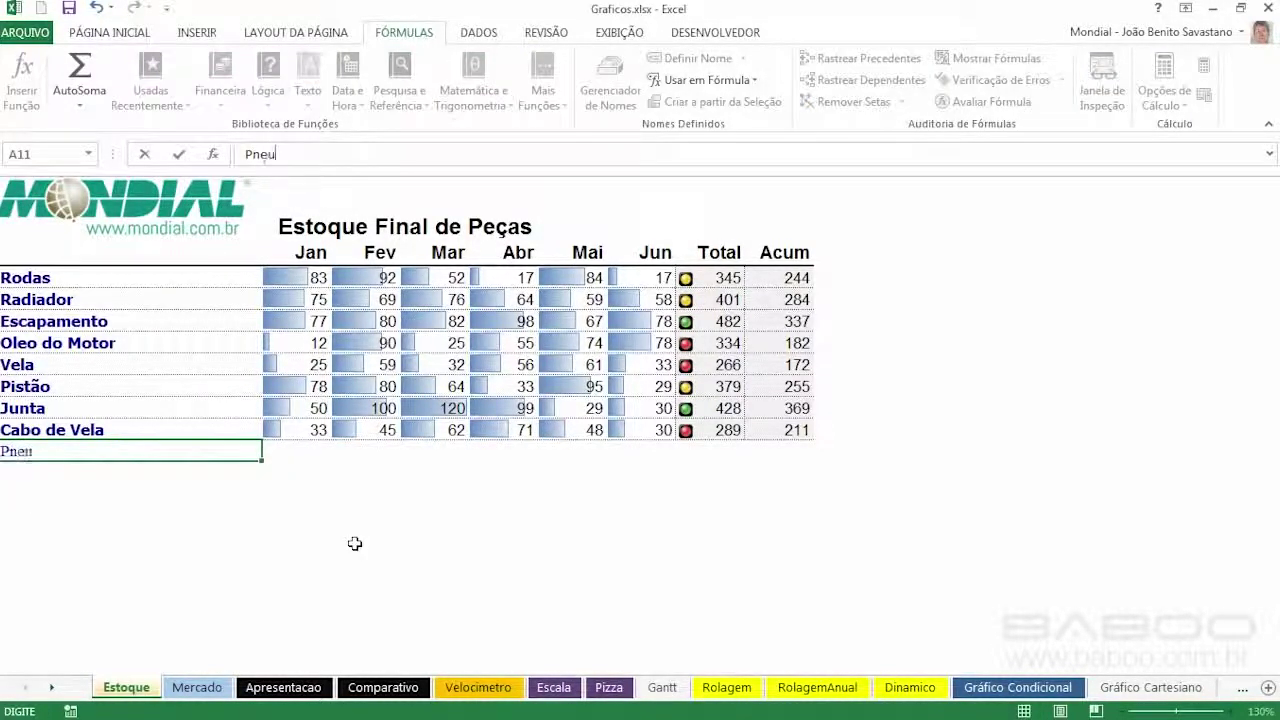
{"action": "key", "text": "Tab"}
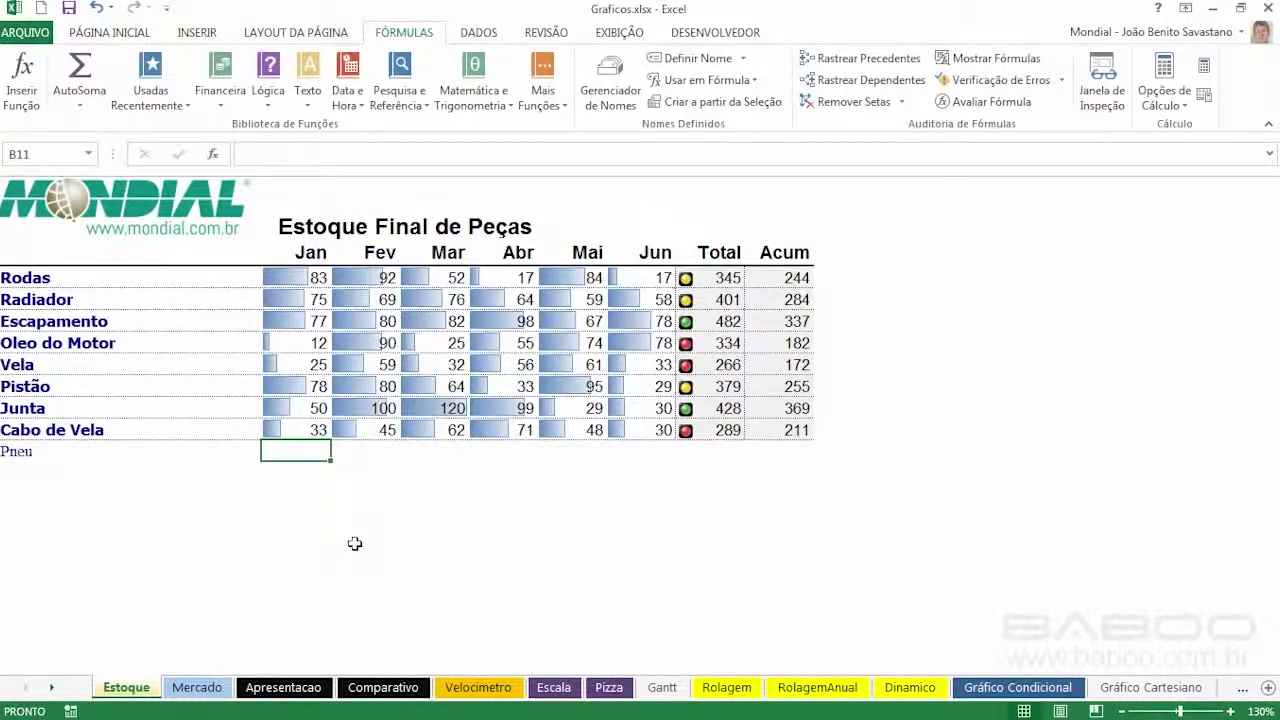
{"action": "type", "text": "20"}
{"action": "key", "text": "Tab"}
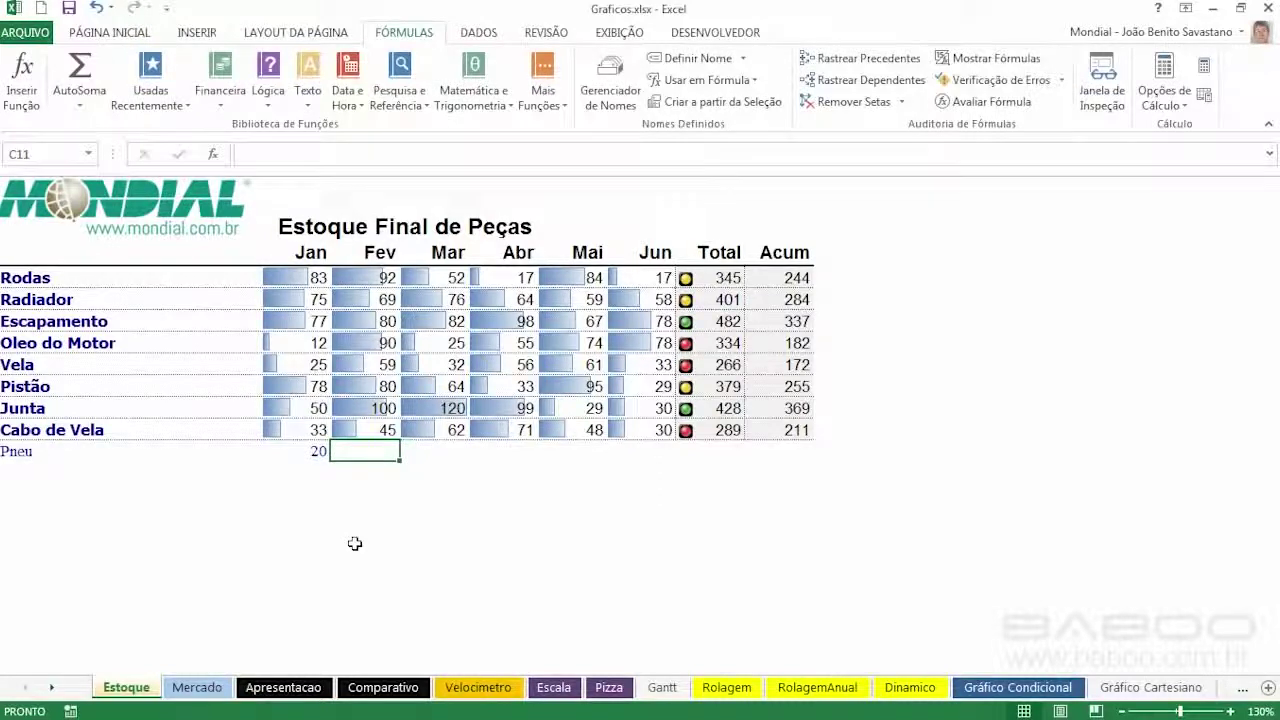
{"action": "type", "text": "25"}
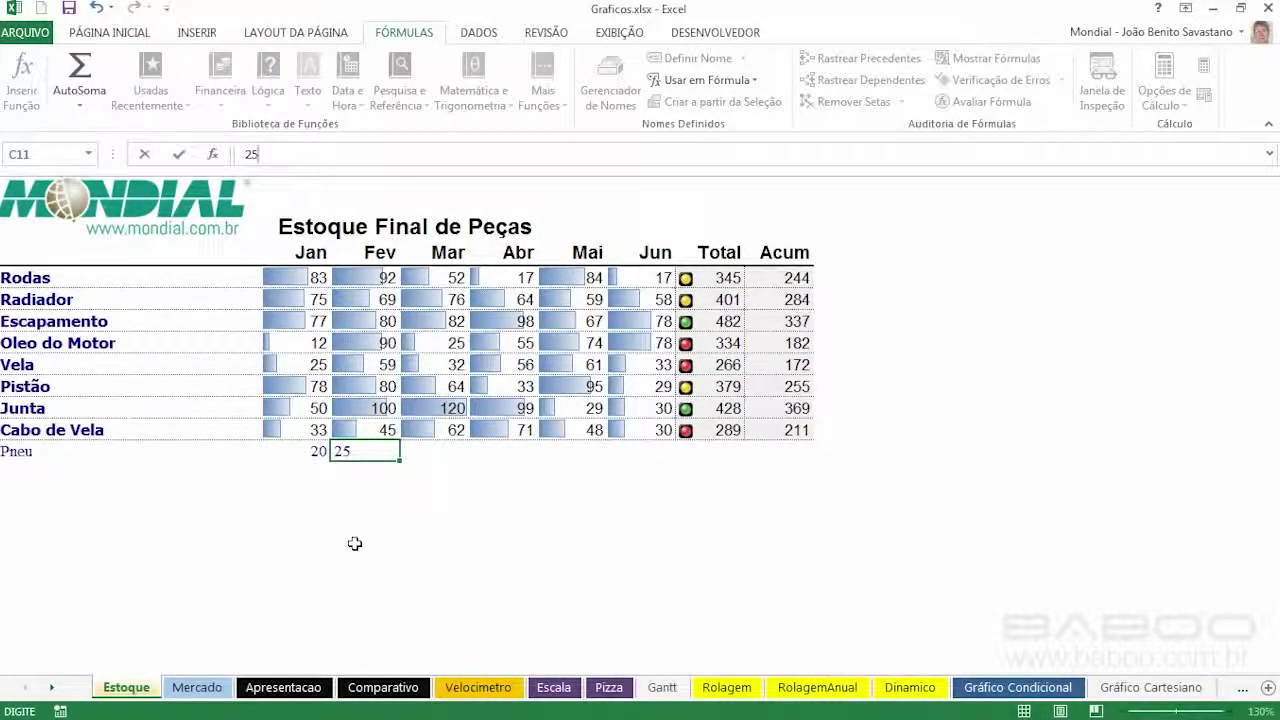
{"action": "key", "text": "ctrl+Return"}
{"action": "left_click_drag", "start_coordinate": [314, 451], "coordinate": [670, 458]}
{"action": "left_click_drag", "start_coordinate": [738, 434], "coordinate": [823, 464]}
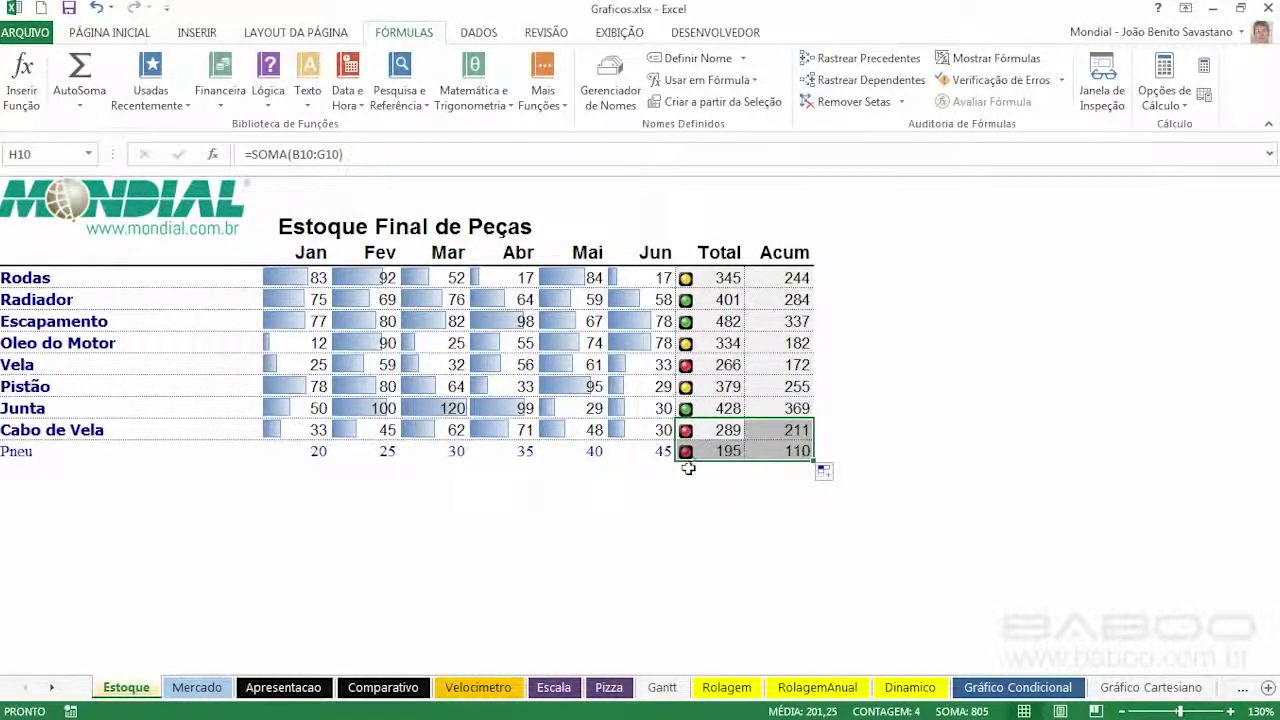
Step: On the Apresentacao sheet, choose Pneu in the original Selecione o Produto drop-down above the chart data
{"action": "left_click", "coordinate": [284, 688]}
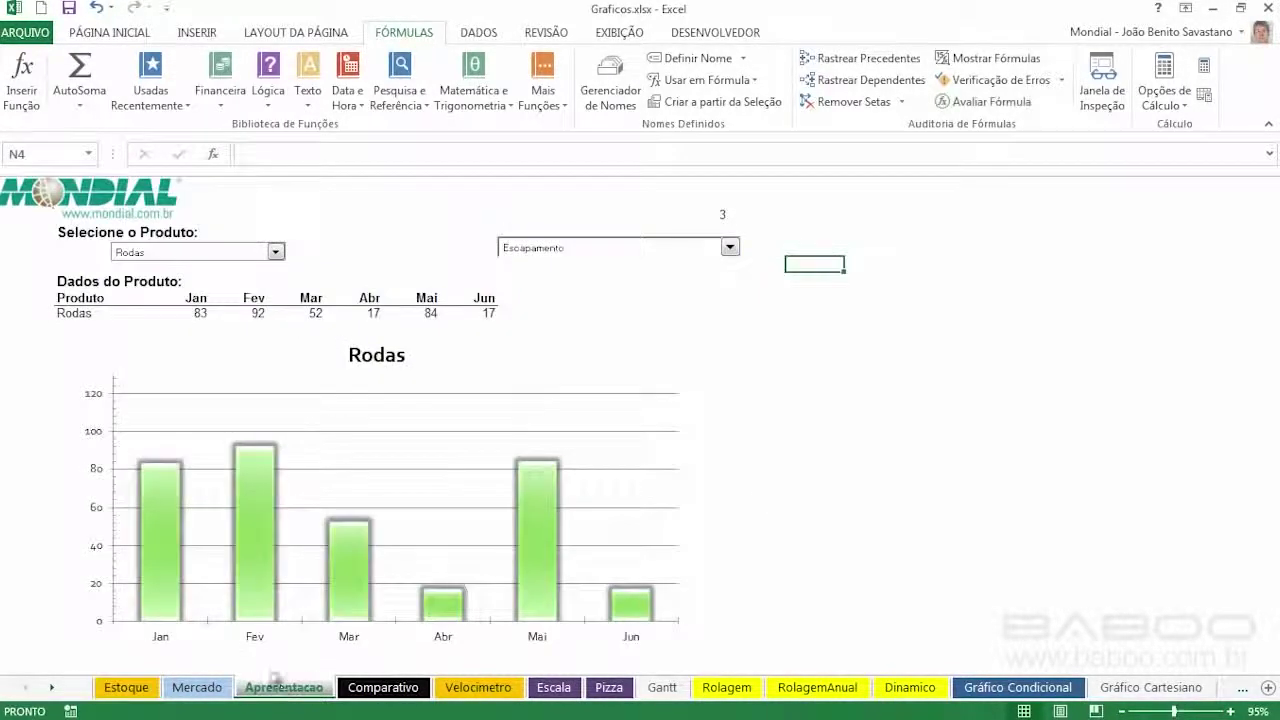
{"action": "left_click", "coordinate": [276, 252]}
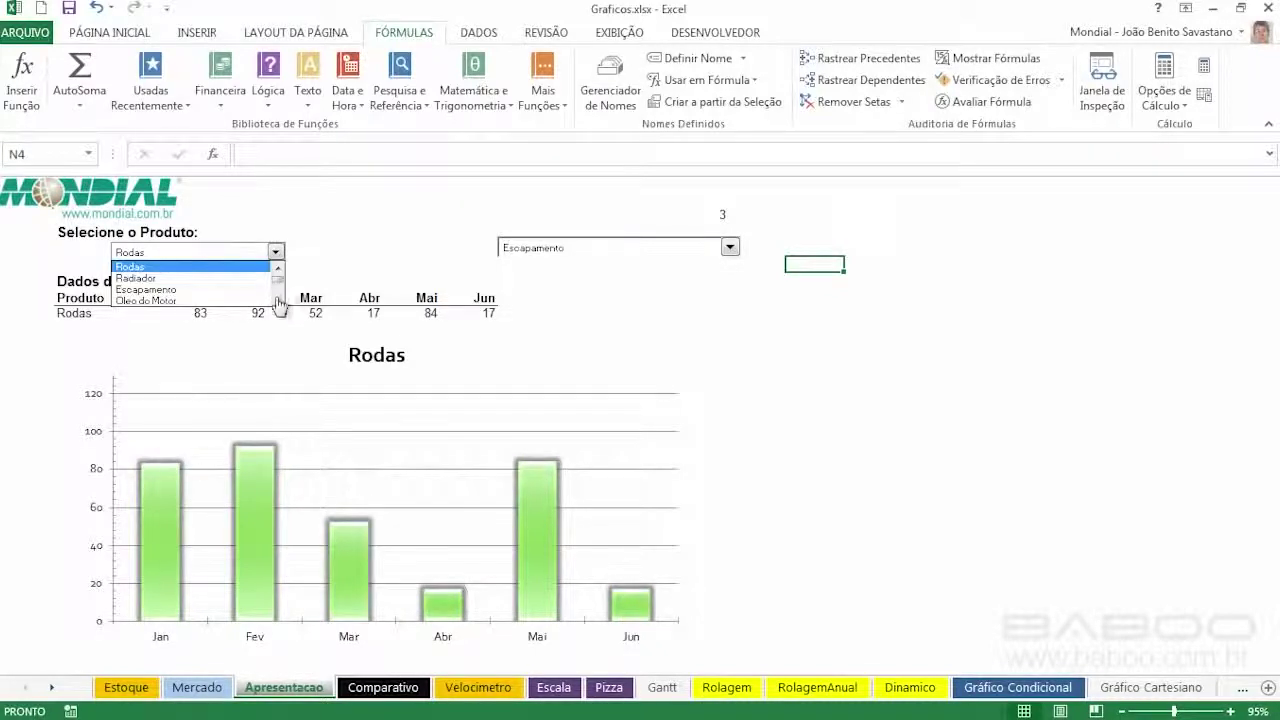
{"action": "left_click", "coordinate": [278, 300]}
{"action": "left_click", "coordinate": [278, 300]}
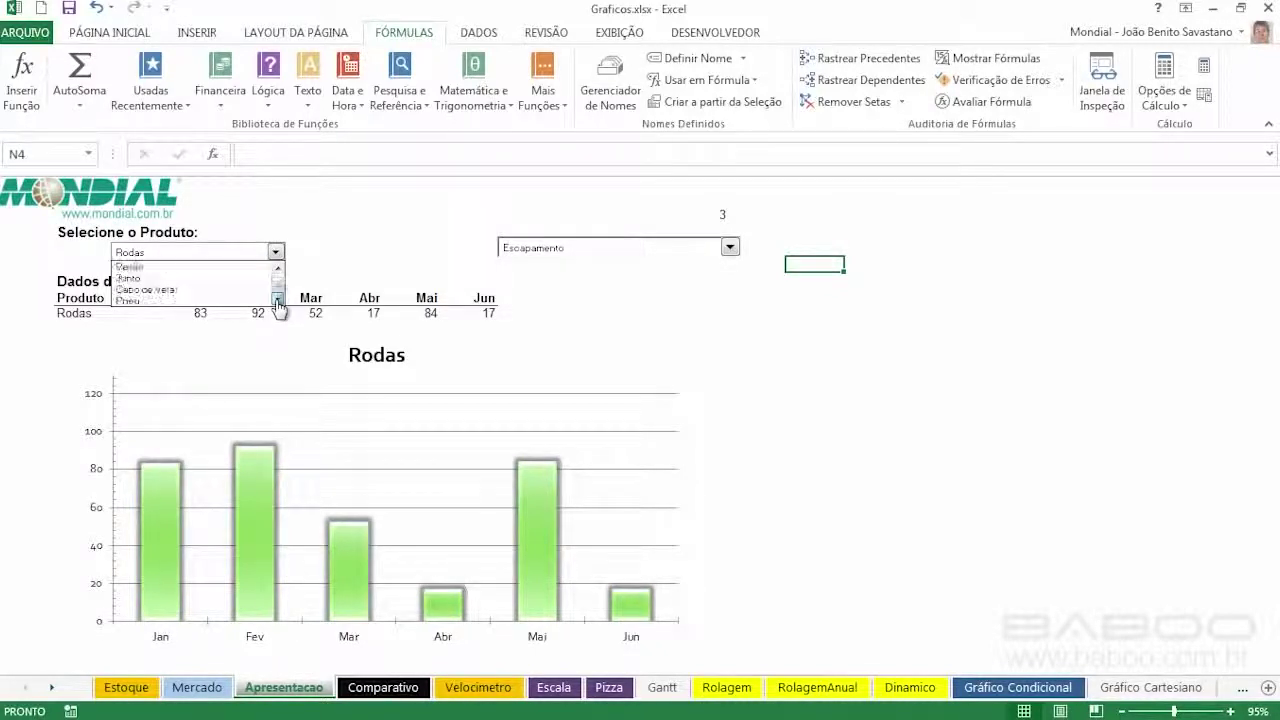
{"action": "left_click", "coordinate": [165, 300]}
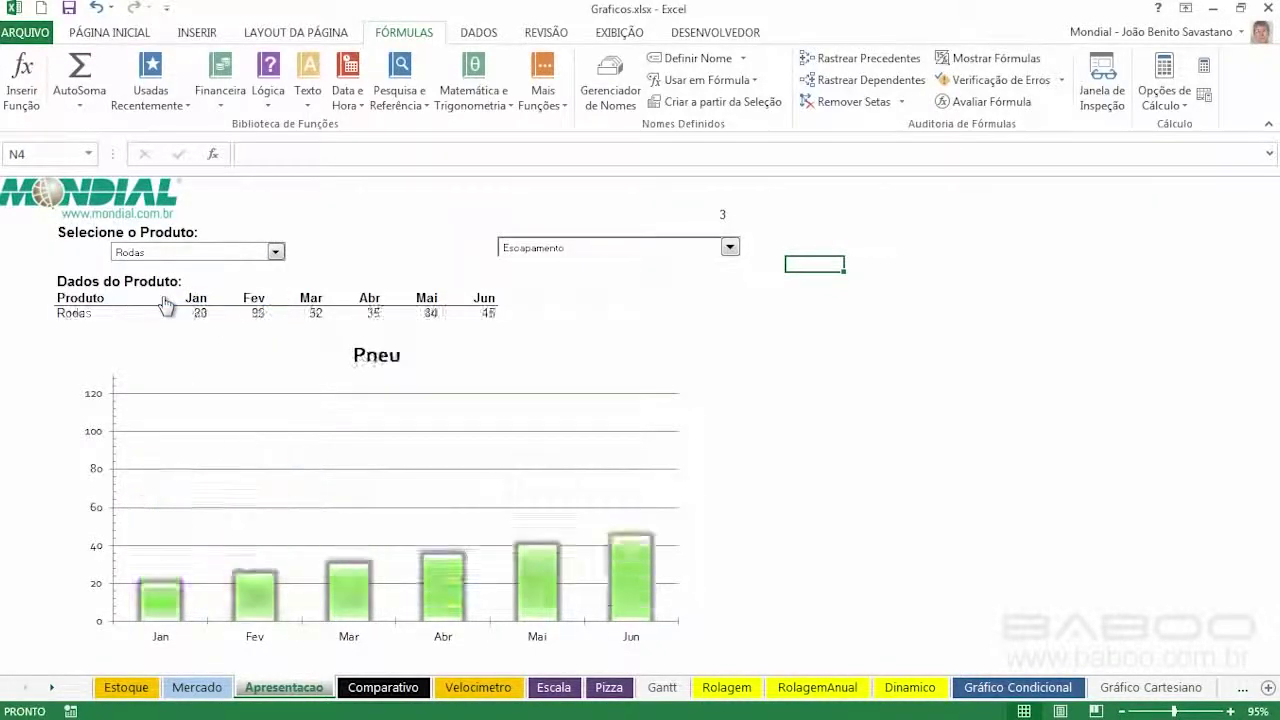
Step: Choose Pneu in the new combo box linked to cell L1
{"action": "left_click", "coordinate": [731, 248]}
{"action": "left_click", "coordinate": [734, 298]}
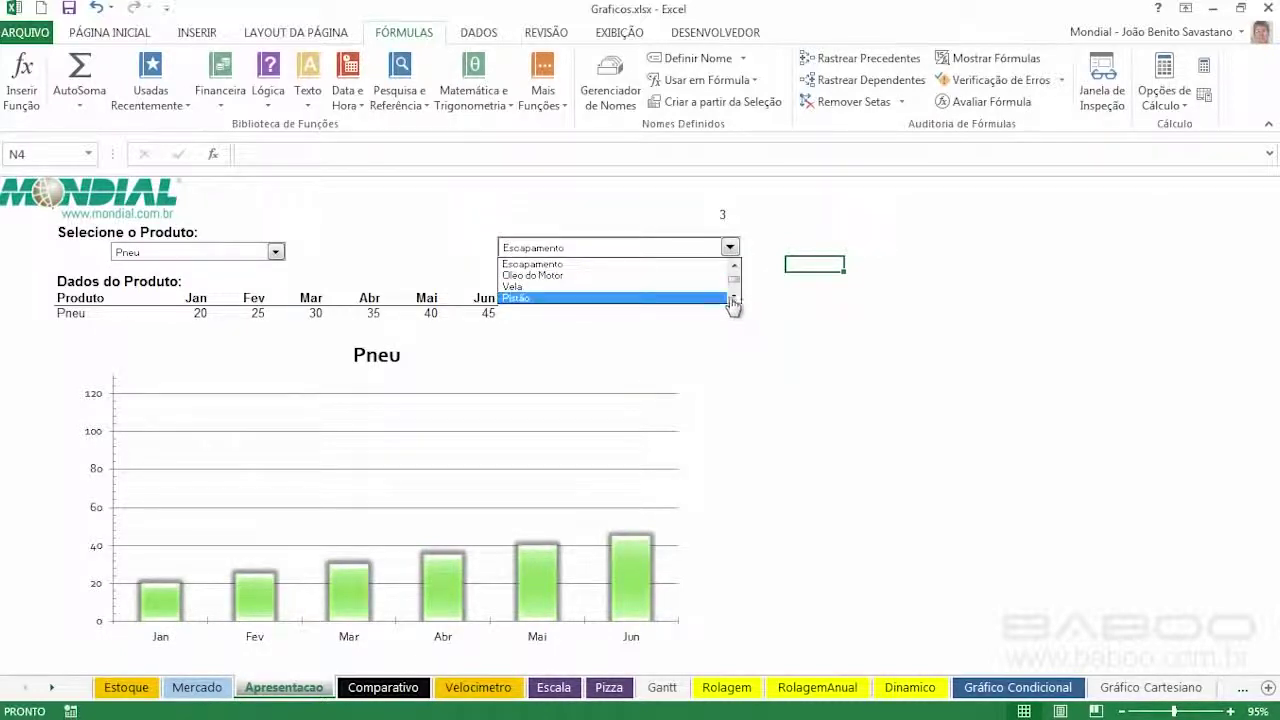
{"action": "left_click", "coordinate": [734, 298]}
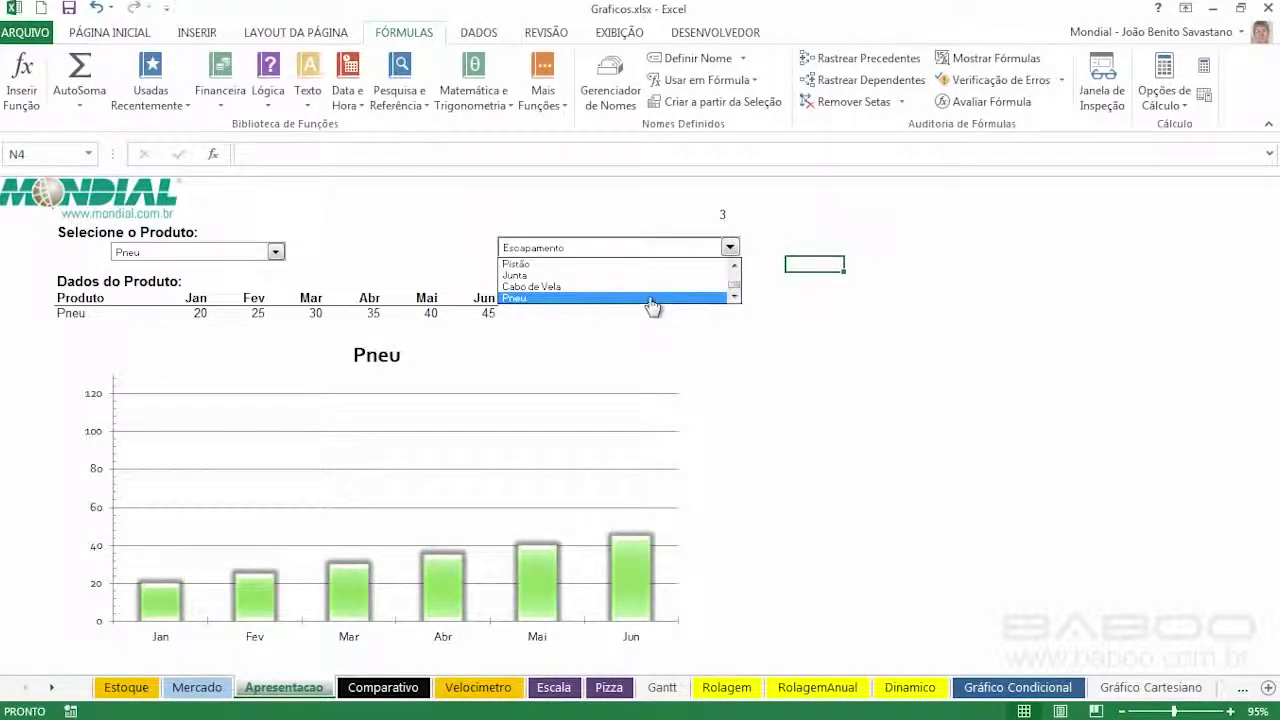
{"action": "left_click", "coordinate": [654, 298]}
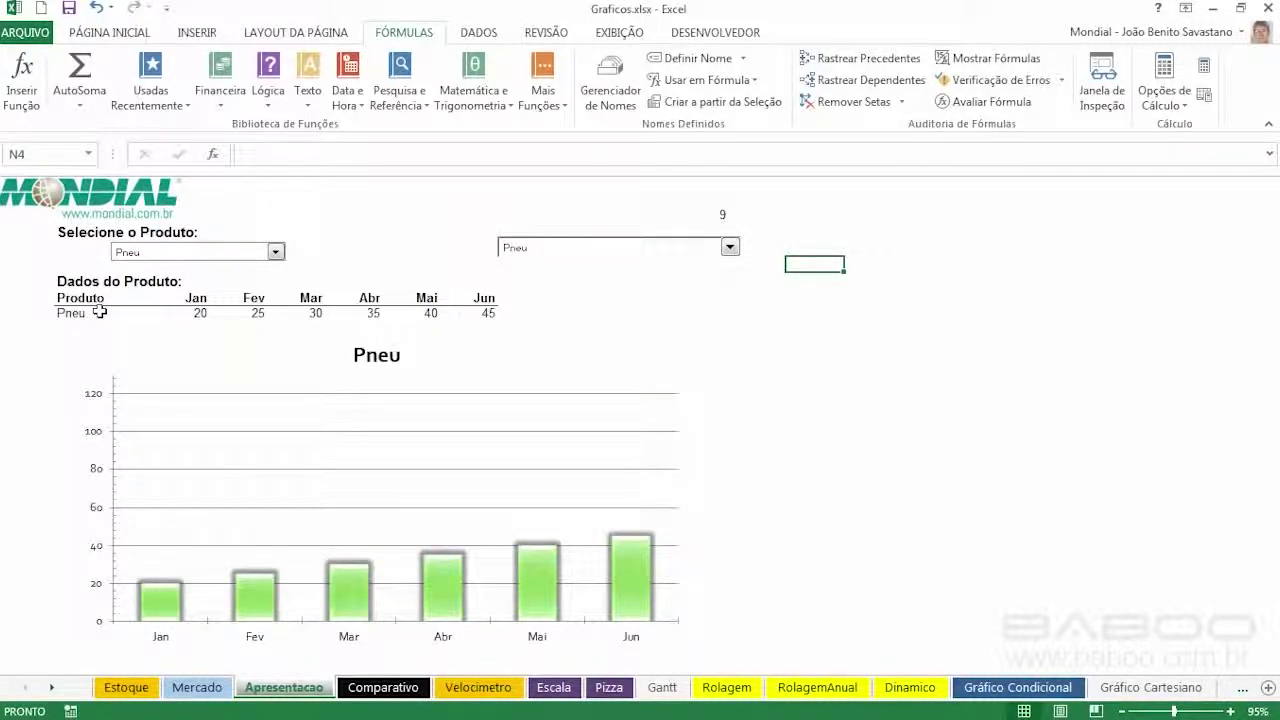
Step: Examine the DESLOC formula in C7 and trace its downward offset from B2 on the Estoque sheet, returning to Apresentacao
{"action": "left_click", "coordinate": [193, 312]}
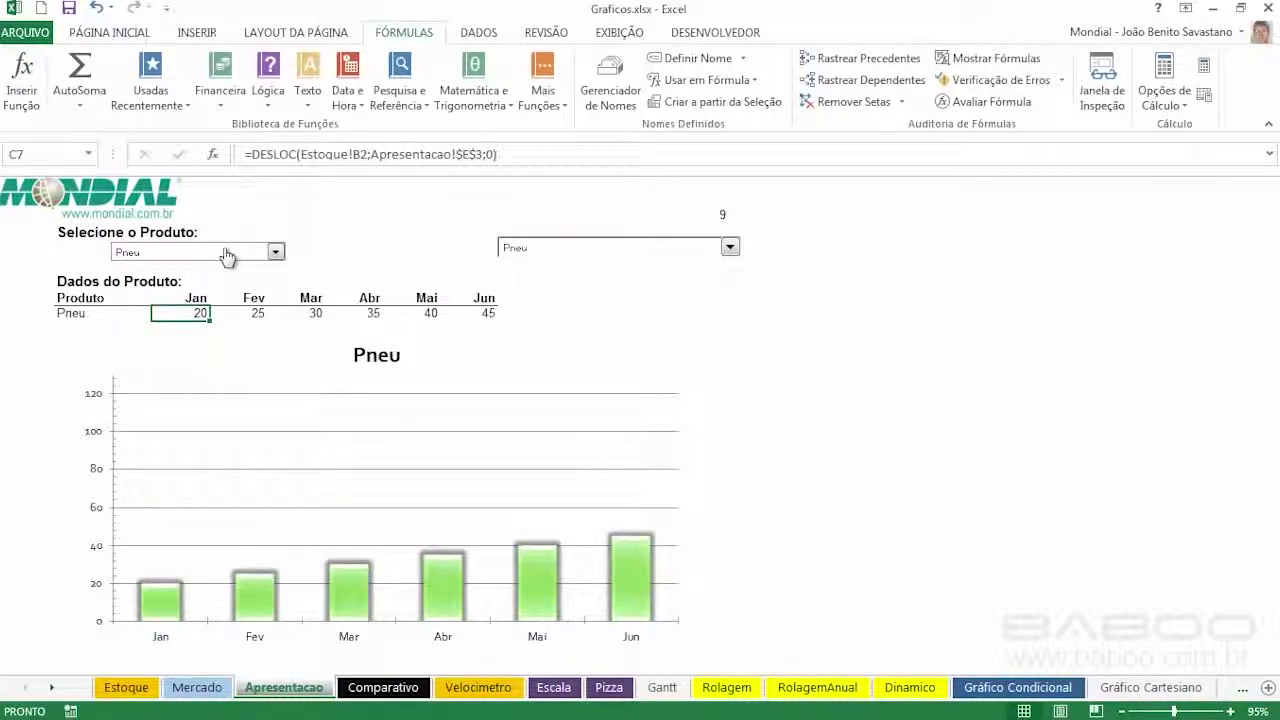
{"action": "left_click", "coordinate": [139, 690]}
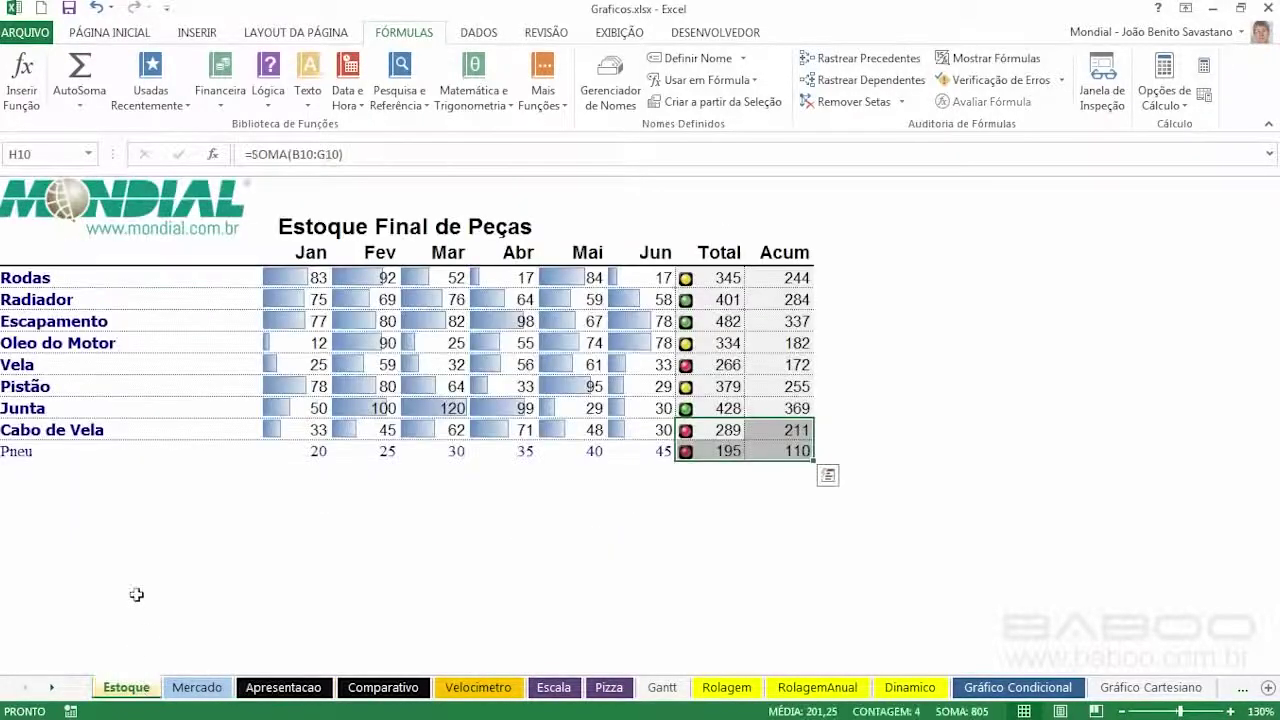
{"action": "left_click", "coordinate": [310, 253]}
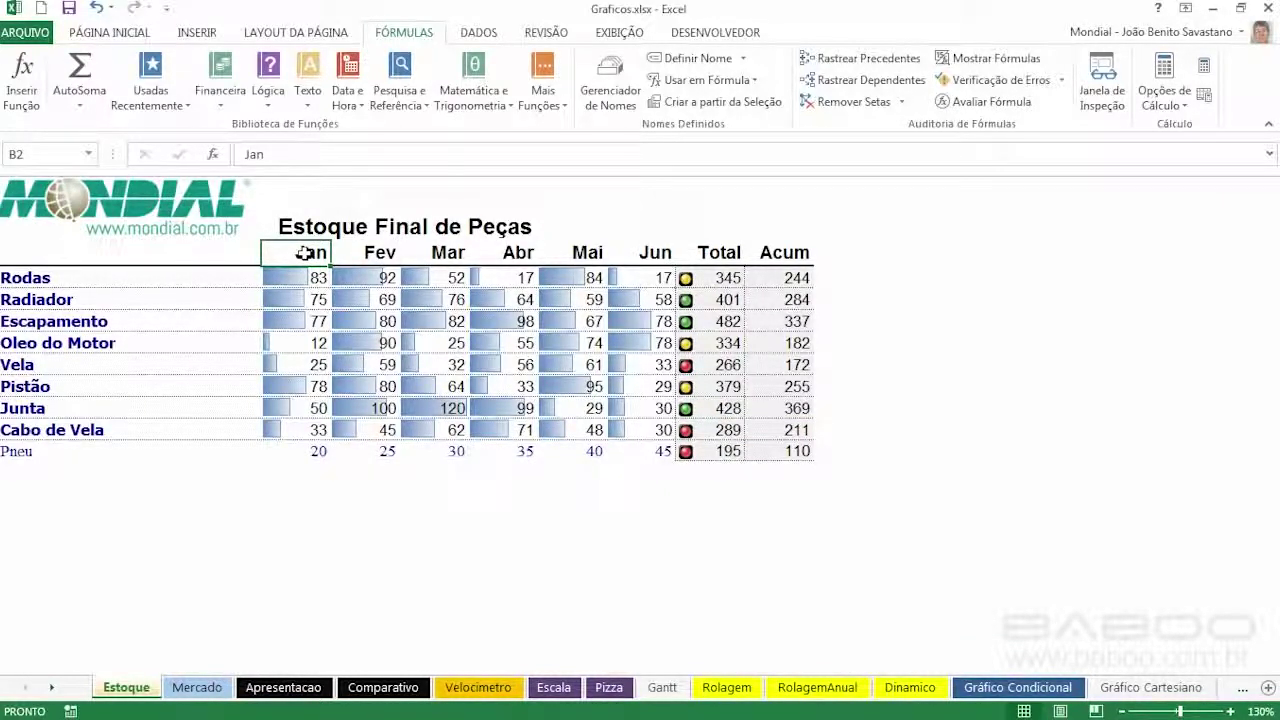
{"action": "key", "text": "Down"}
{"action": "key", "text": "Down"}
{"action": "key", "text": "Down"}
{"action": "key", "text": "Down"}
{"action": "key", "text": "Up"}
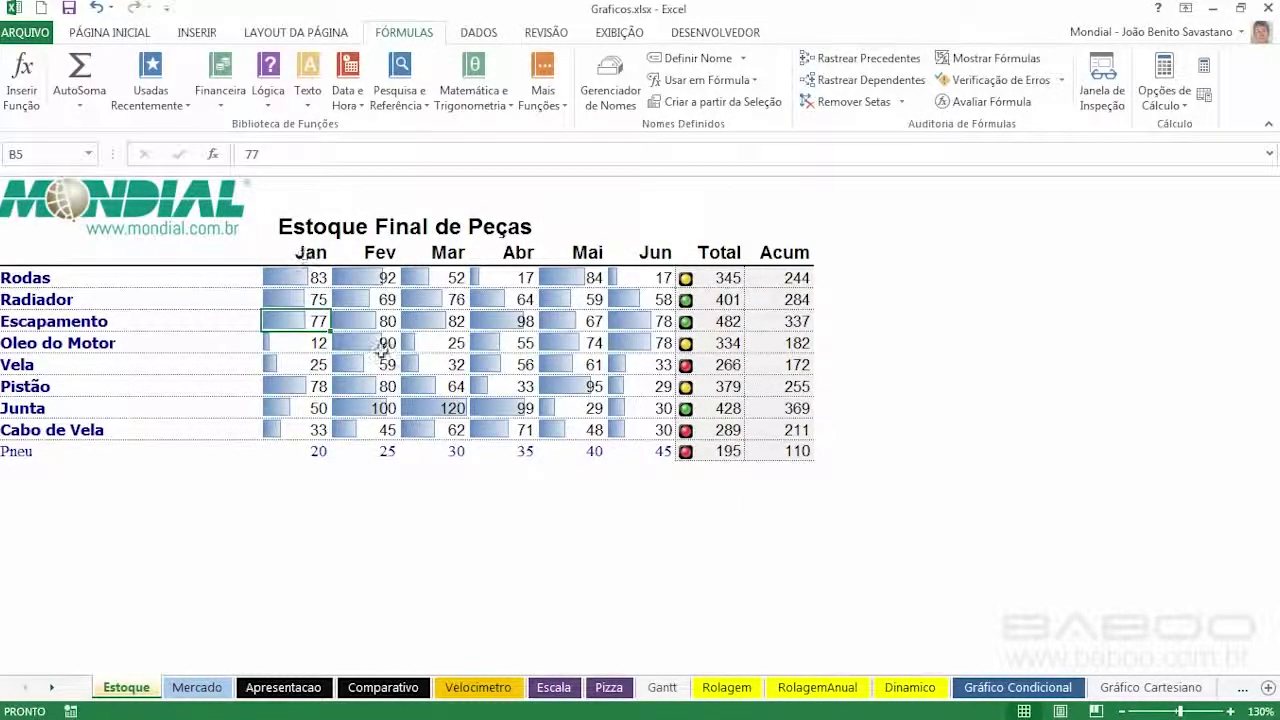
{"action": "left_click", "coordinate": [320, 689]}
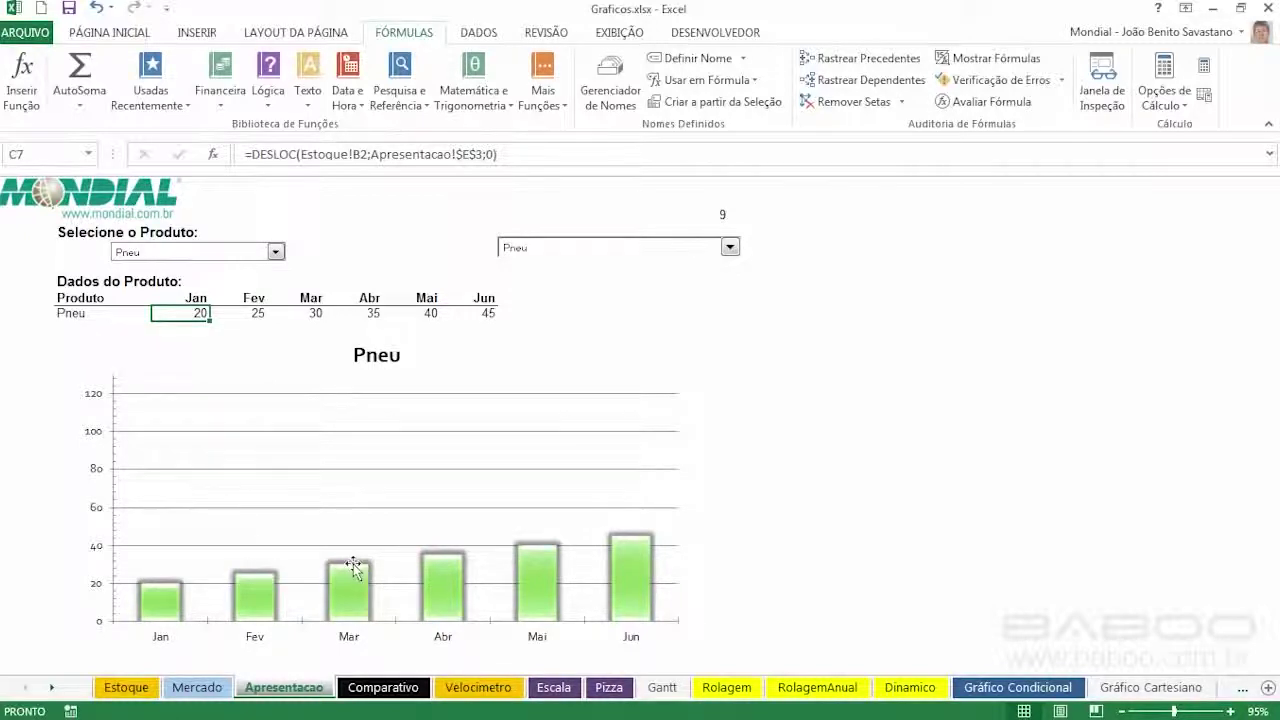
Step: On the Comparativo sheet, choose Cabo de Vela as product 1 and Pneu as product 2, and deselect the sparkline
{"action": "left_click", "coordinate": [384, 688]}
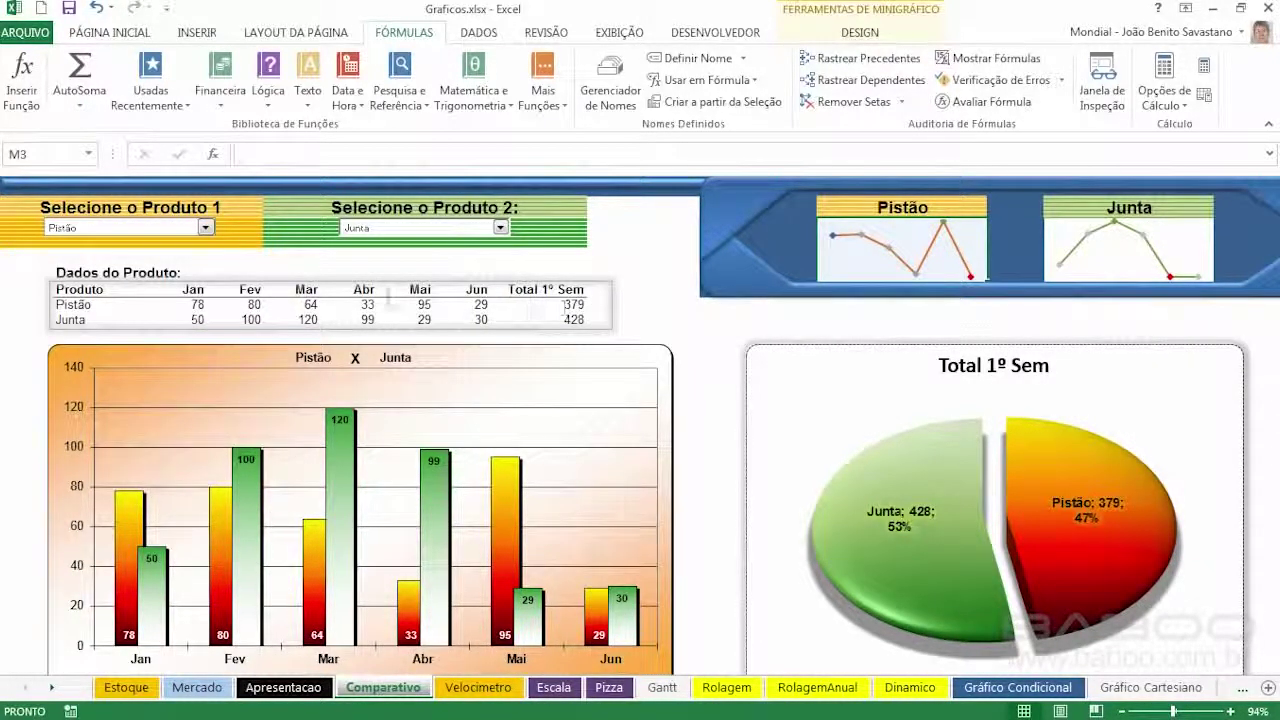
{"action": "left_click", "coordinate": [500, 228]}
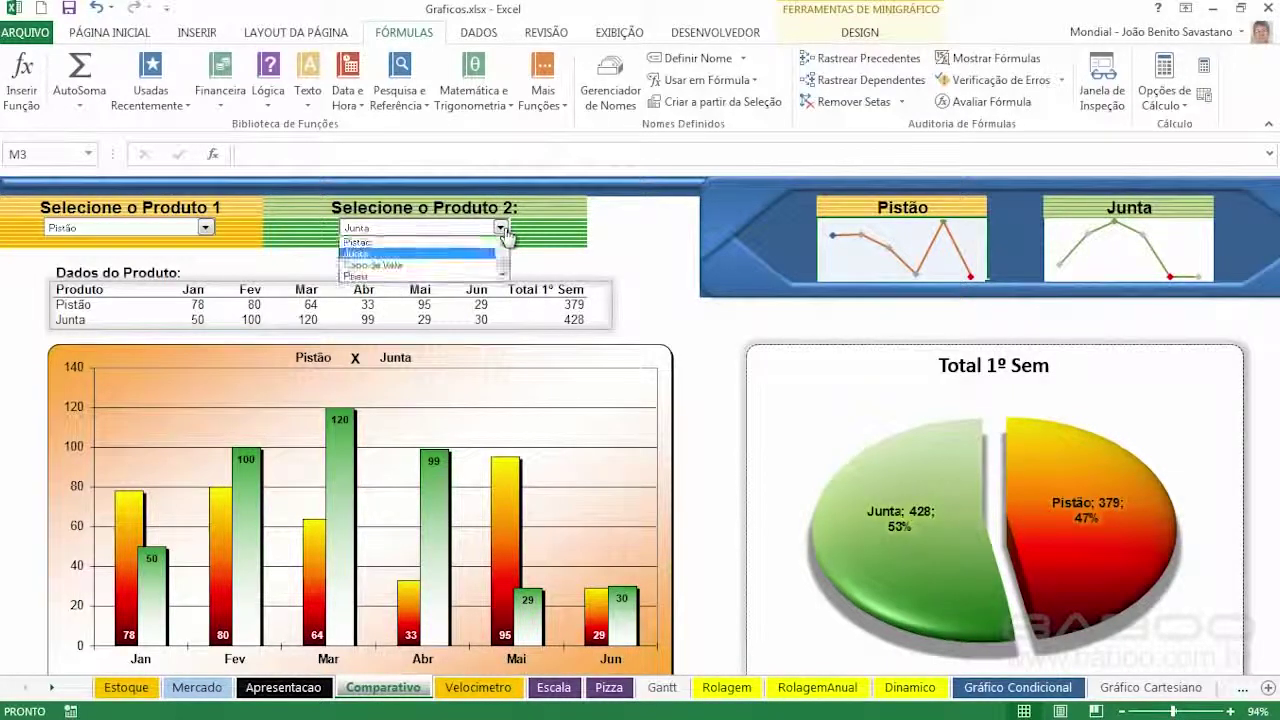
{"action": "left_click", "coordinate": [455, 276]}
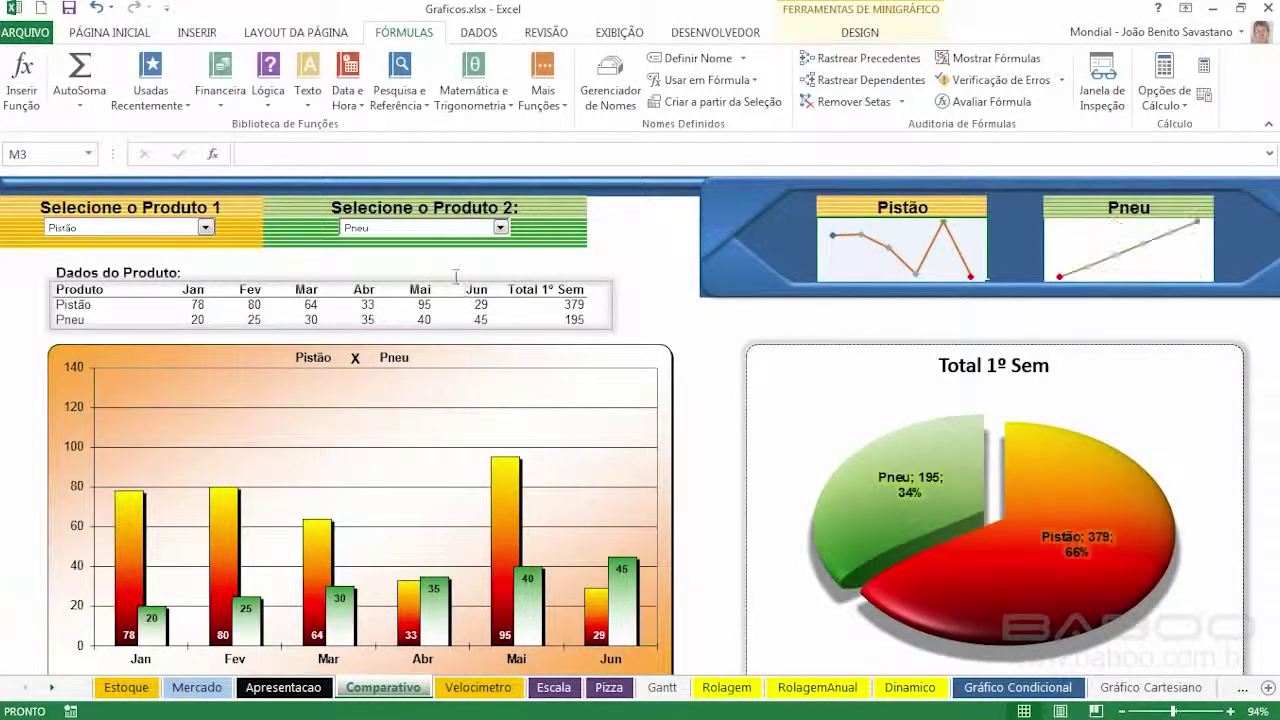
{"action": "left_click", "coordinate": [205, 228]}
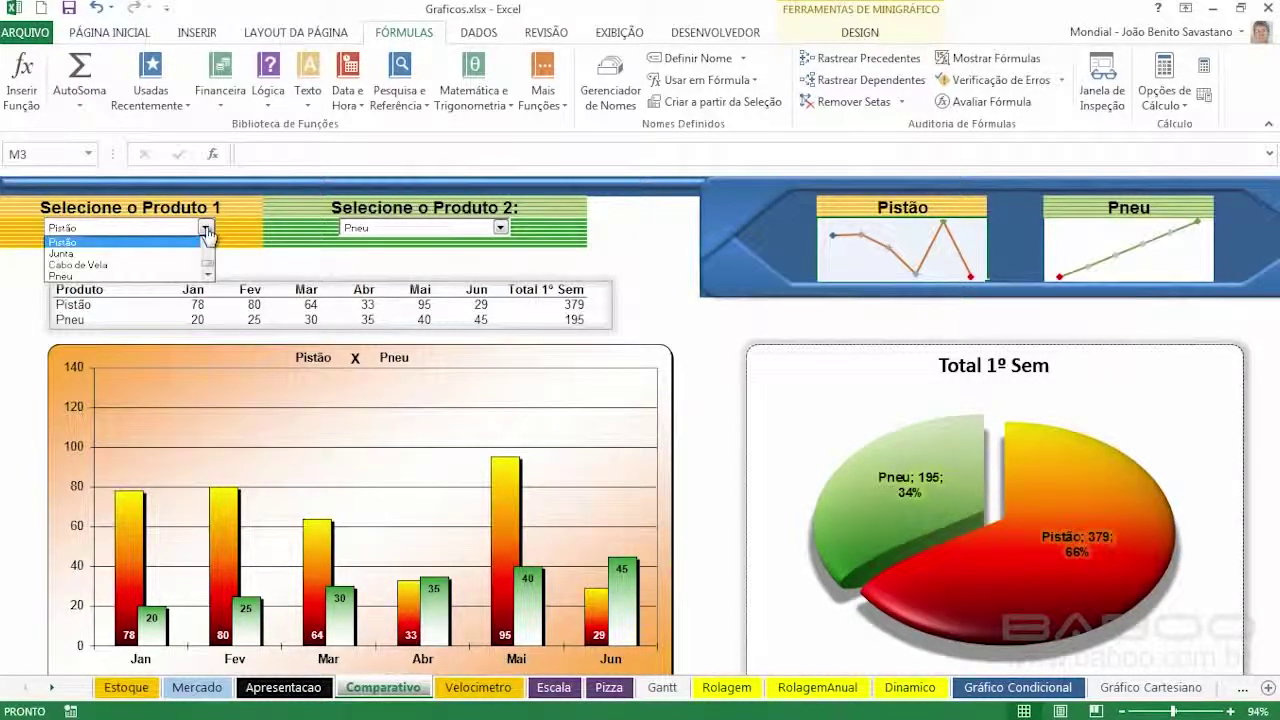
{"action": "left_click", "coordinate": [163, 265]}
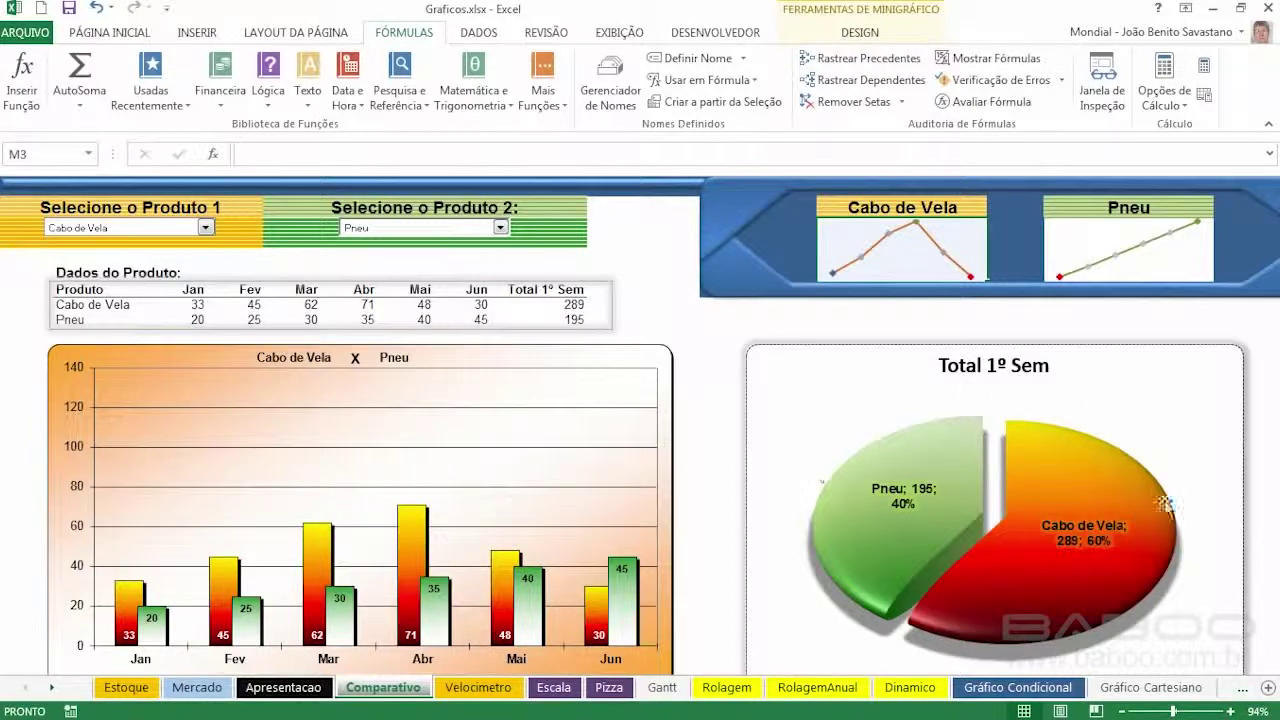
{"action": "mouse_move", "coordinate": [823, 529]}
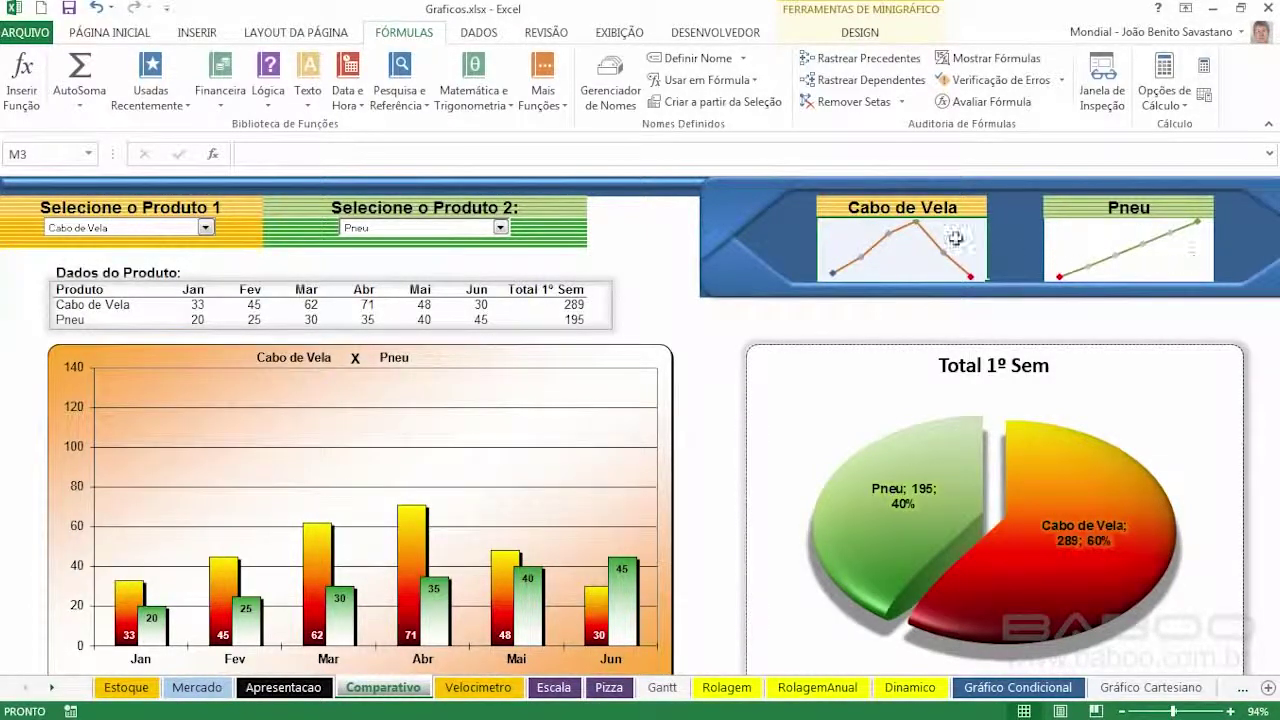
{"action": "left_click", "coordinate": [655, 237]}
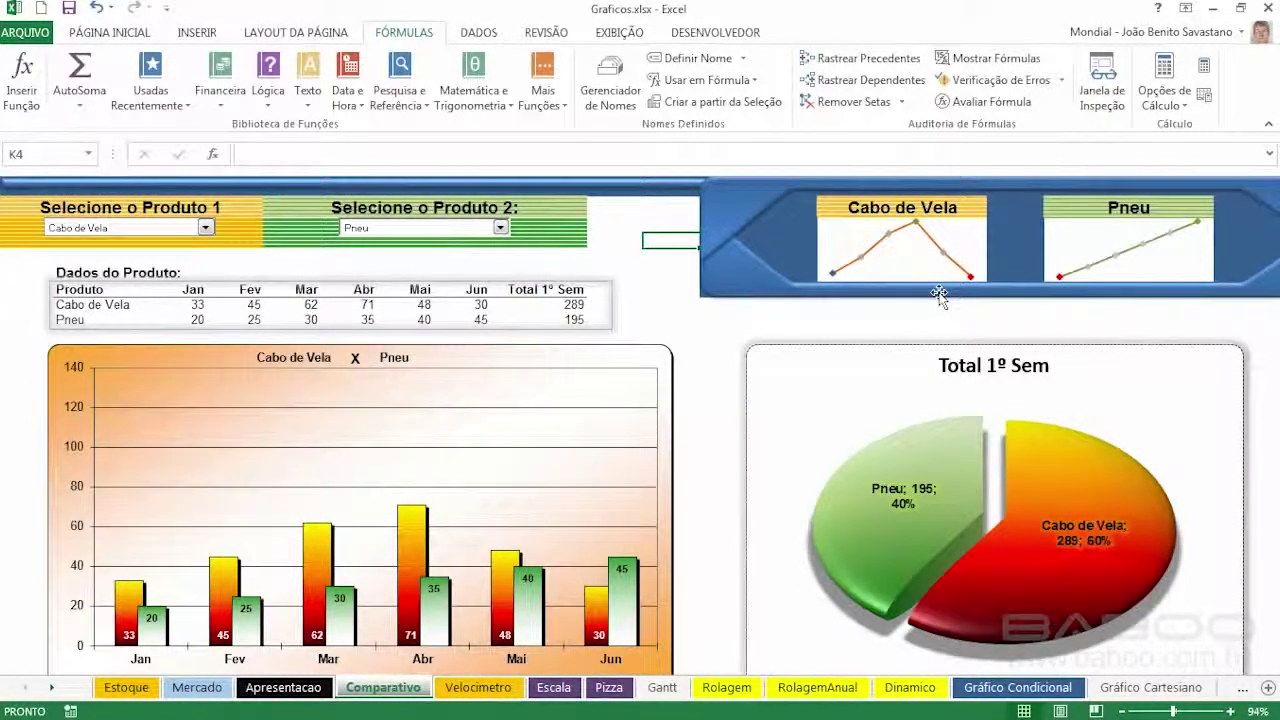
Step: On the Rolagem sheet, test the chart's scroll bar by raising the number of months to 12 and lowering it to 10
{"action": "left_click", "coordinate": [727, 688]}
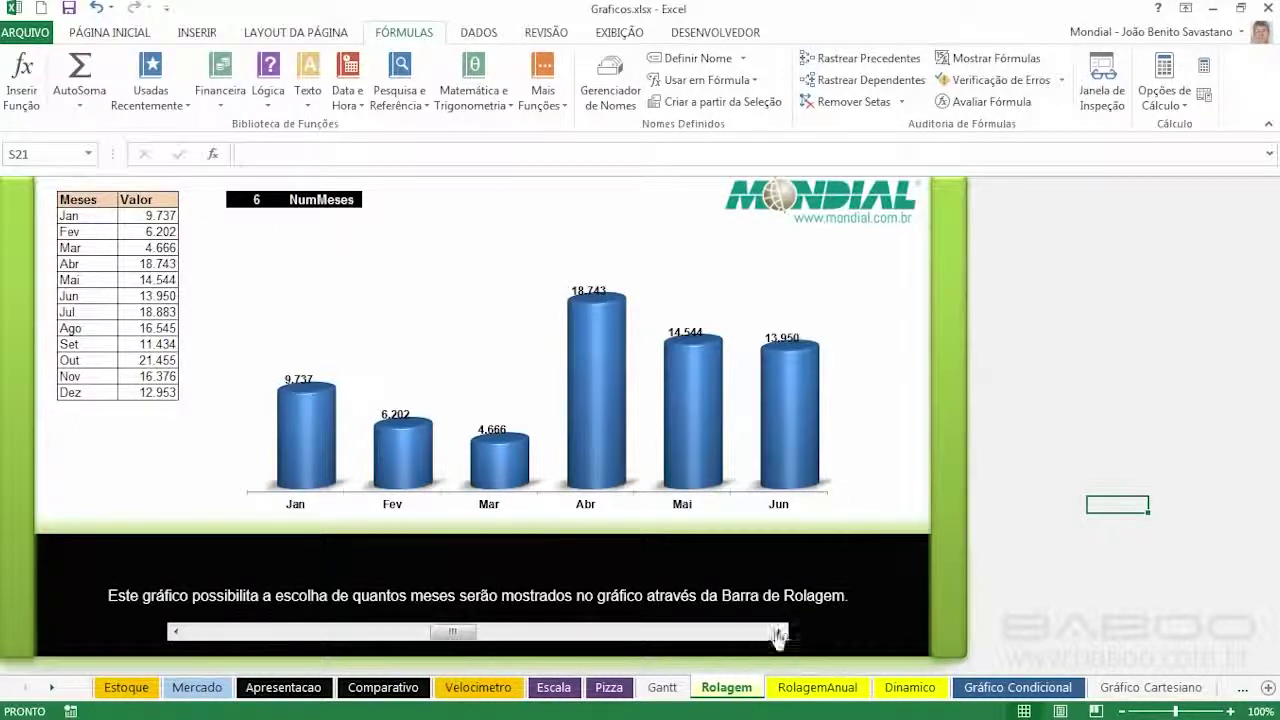
{"action": "left_click", "coordinate": [781, 636]}
{"action": "left_click", "coordinate": [781, 636]}
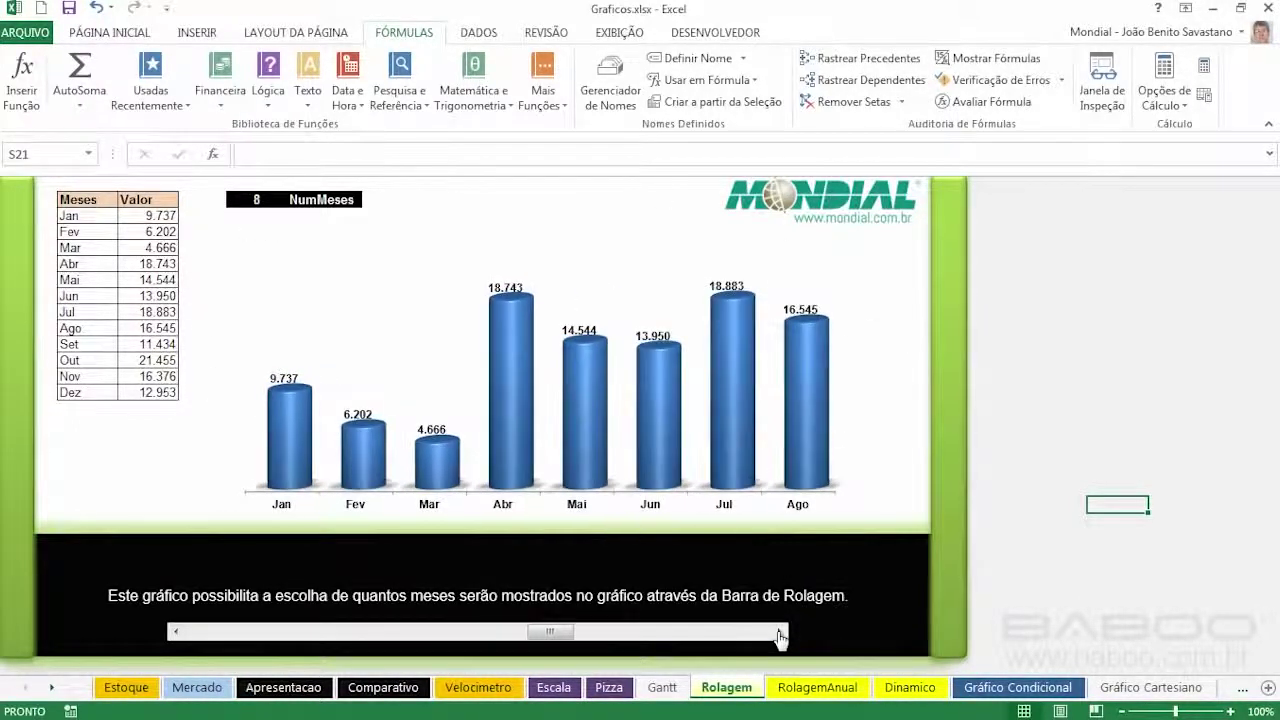
{"action": "left_click", "coordinate": [781, 636]}
{"action": "left_click", "coordinate": [781, 636]}
{"action": "left_click", "coordinate": [781, 636]}
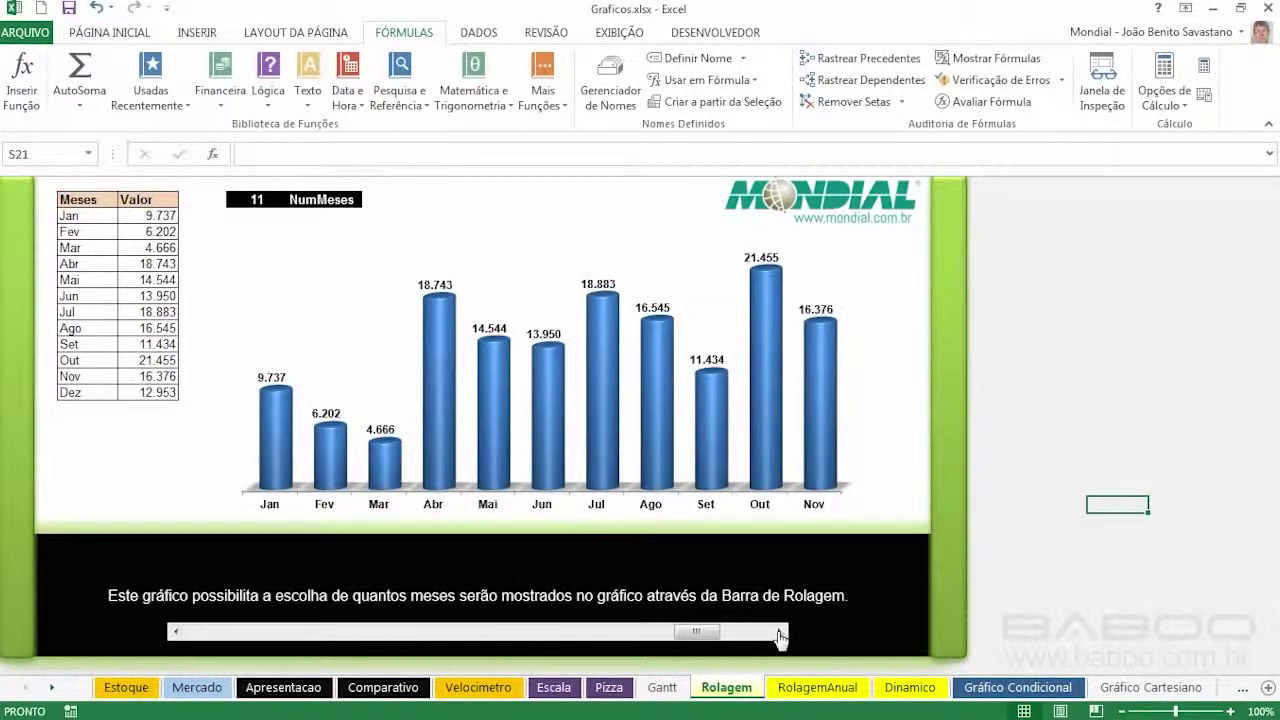
{"action": "left_click", "coordinate": [781, 636]}
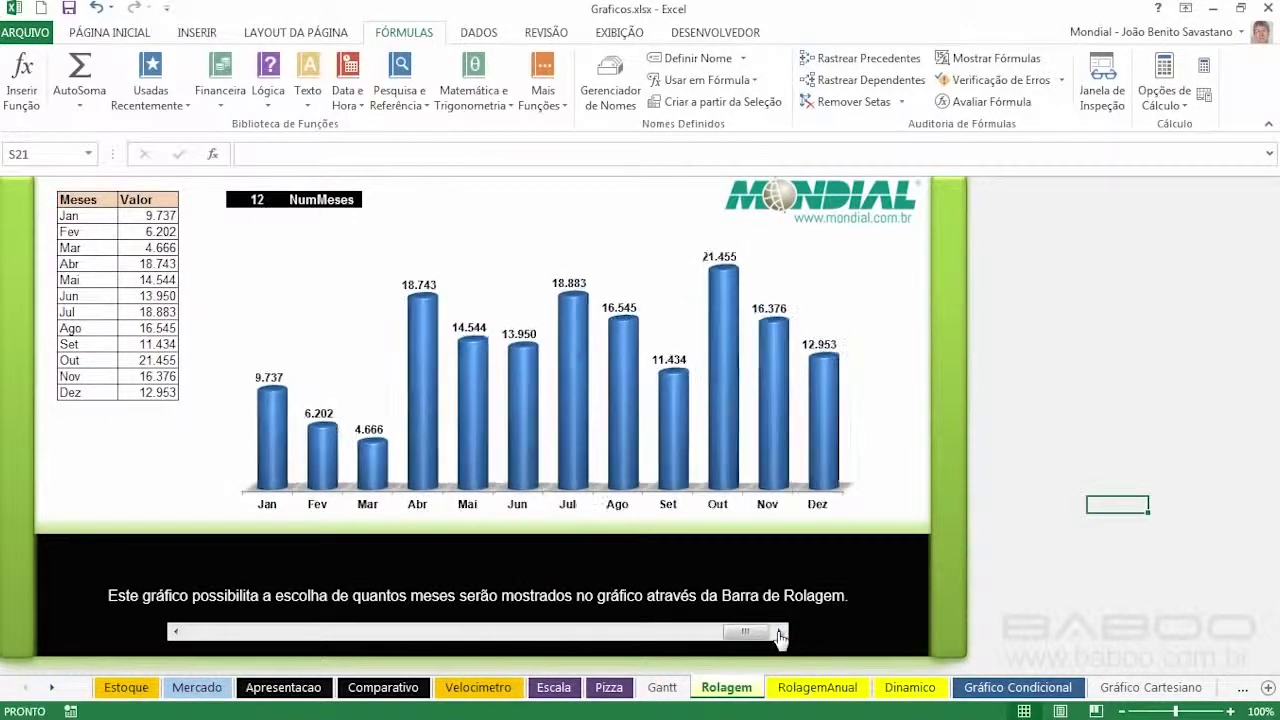
{"action": "left_click", "coordinate": [192, 632]}
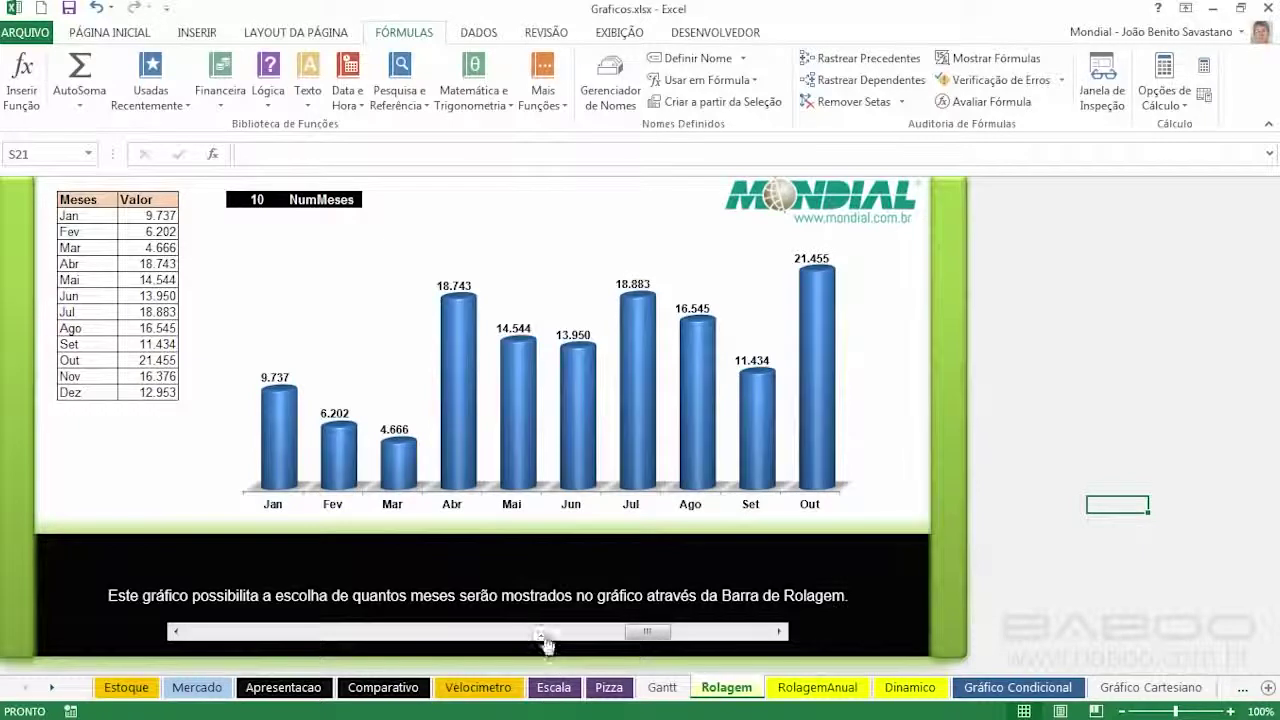
Step: Examine the scroll bar's control settings for its limits, increments and linked cell, and deselect it
{"action": "right_click", "coordinate": [546, 633]}
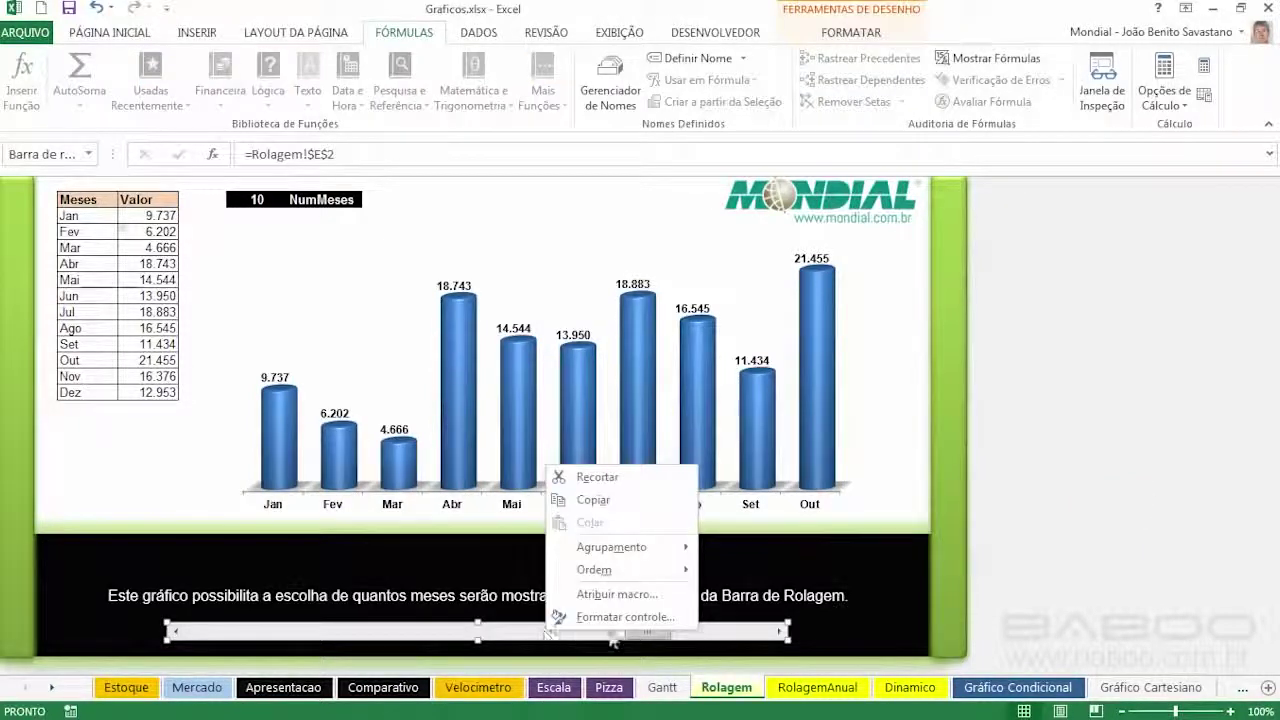
{"action": "left_click", "coordinate": [620, 617]}
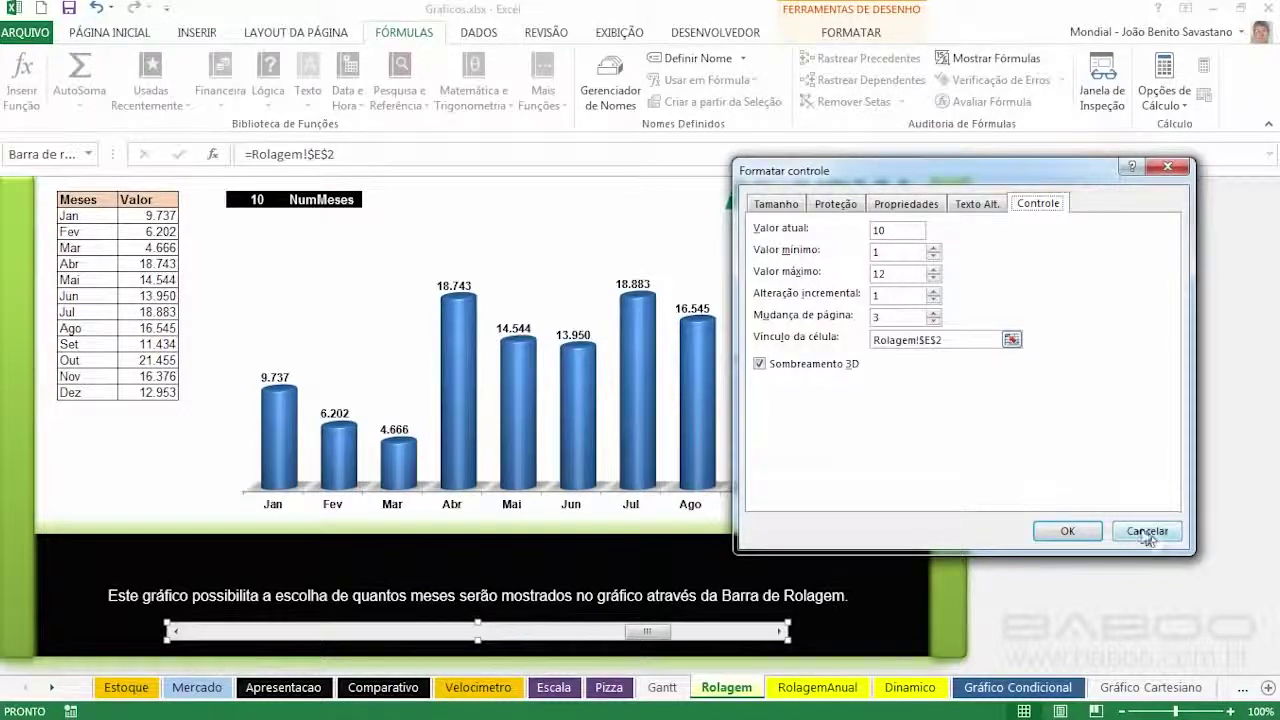
{"action": "left_click", "coordinate": [1048, 524]}
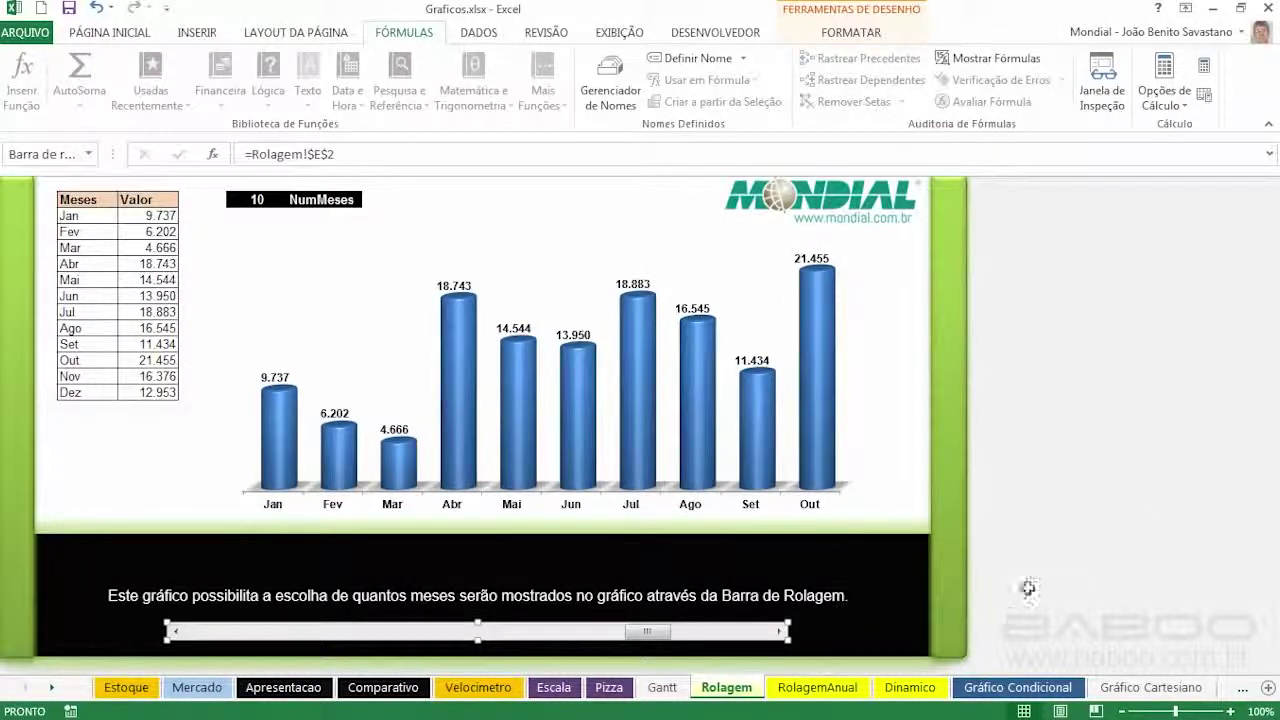
{"action": "left_click", "coordinate": [1117, 504]}
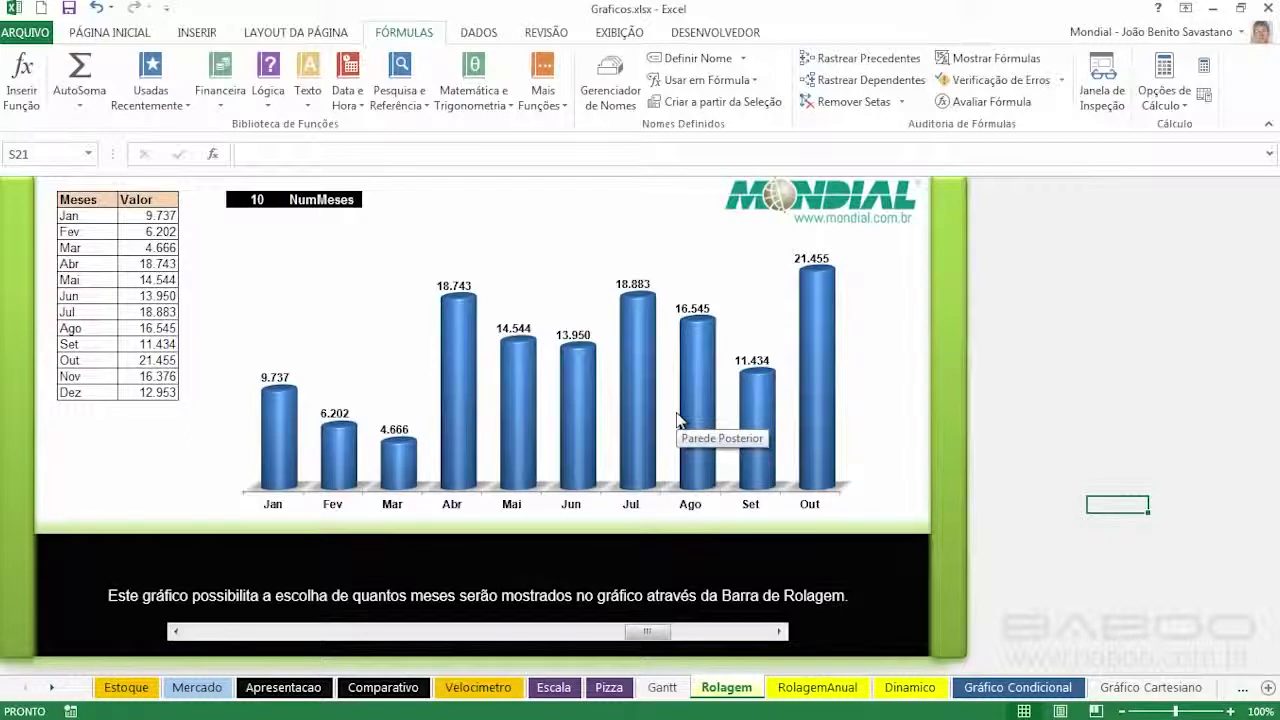
Step: Examine the named range behind the Valor series in the column chart's data source, leaving it unchanged, and deselect the chart
{"action": "right_click", "coordinate": [455, 332]}
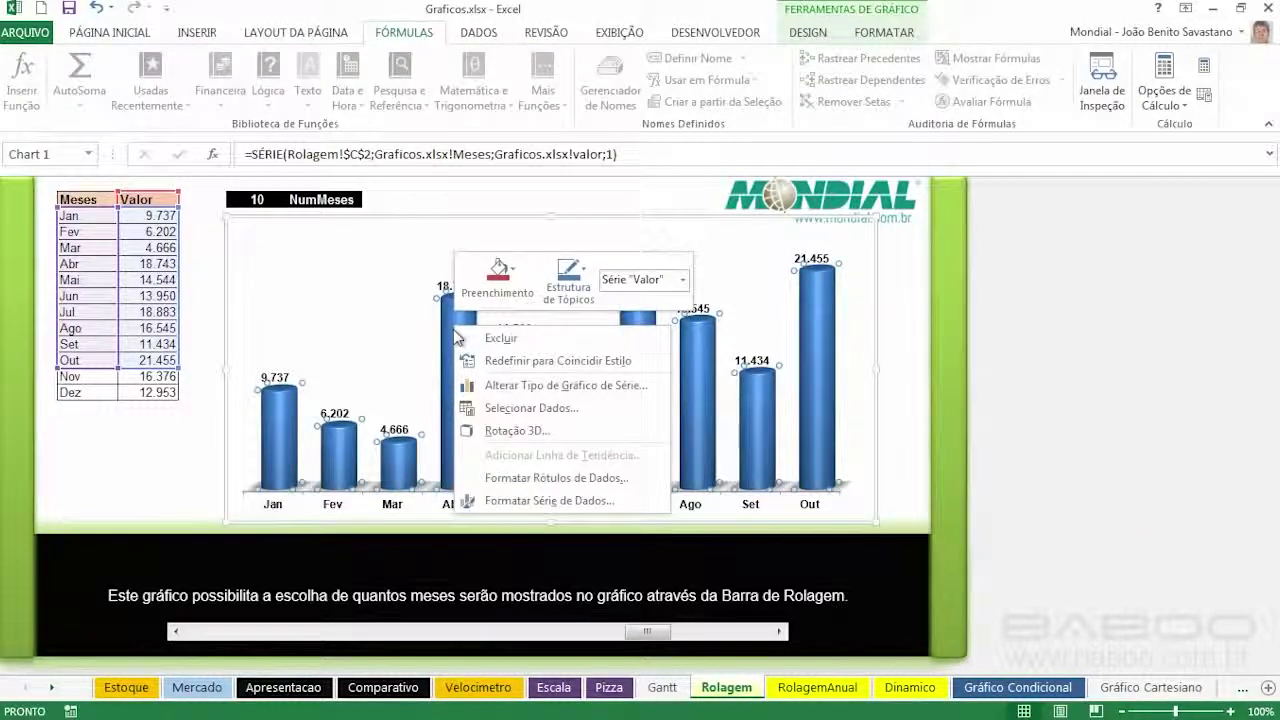
{"action": "left_click", "coordinate": [520, 407]}
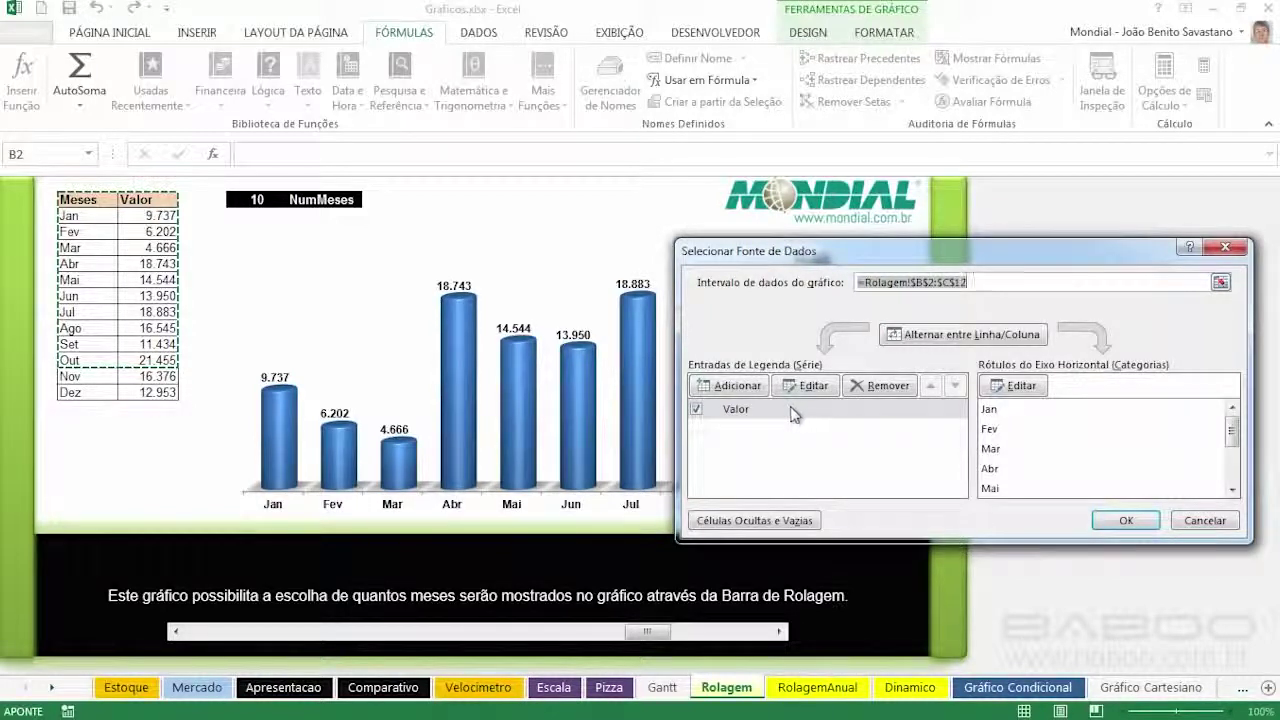
{"action": "left_click", "coordinate": [745, 411]}
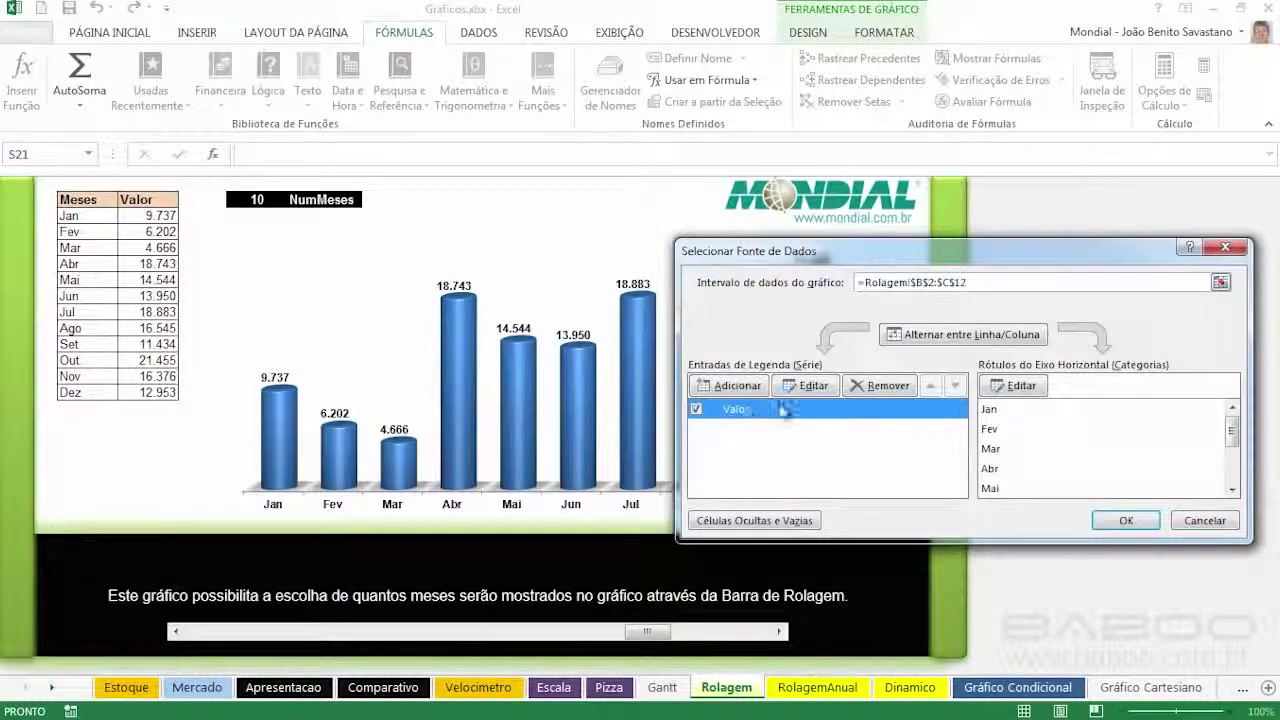
{"action": "left_click", "coordinate": [814, 387]}
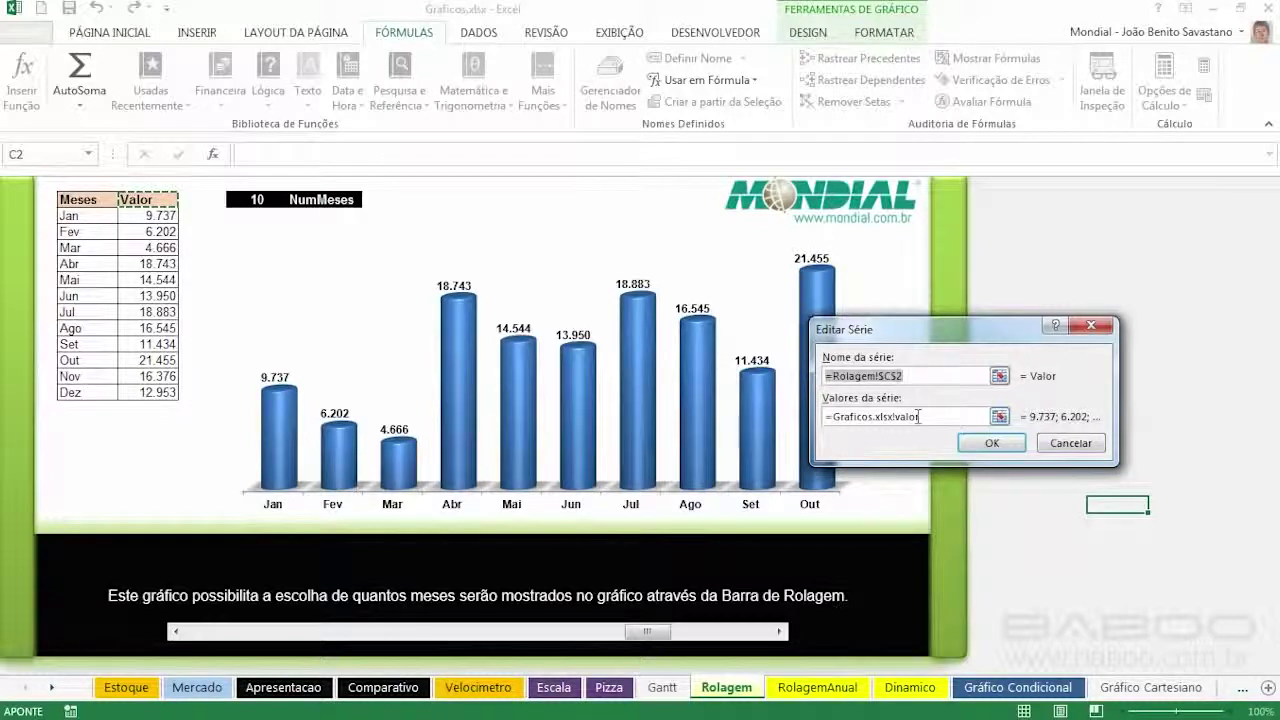
{"action": "left_click", "coordinate": [1072, 443]}
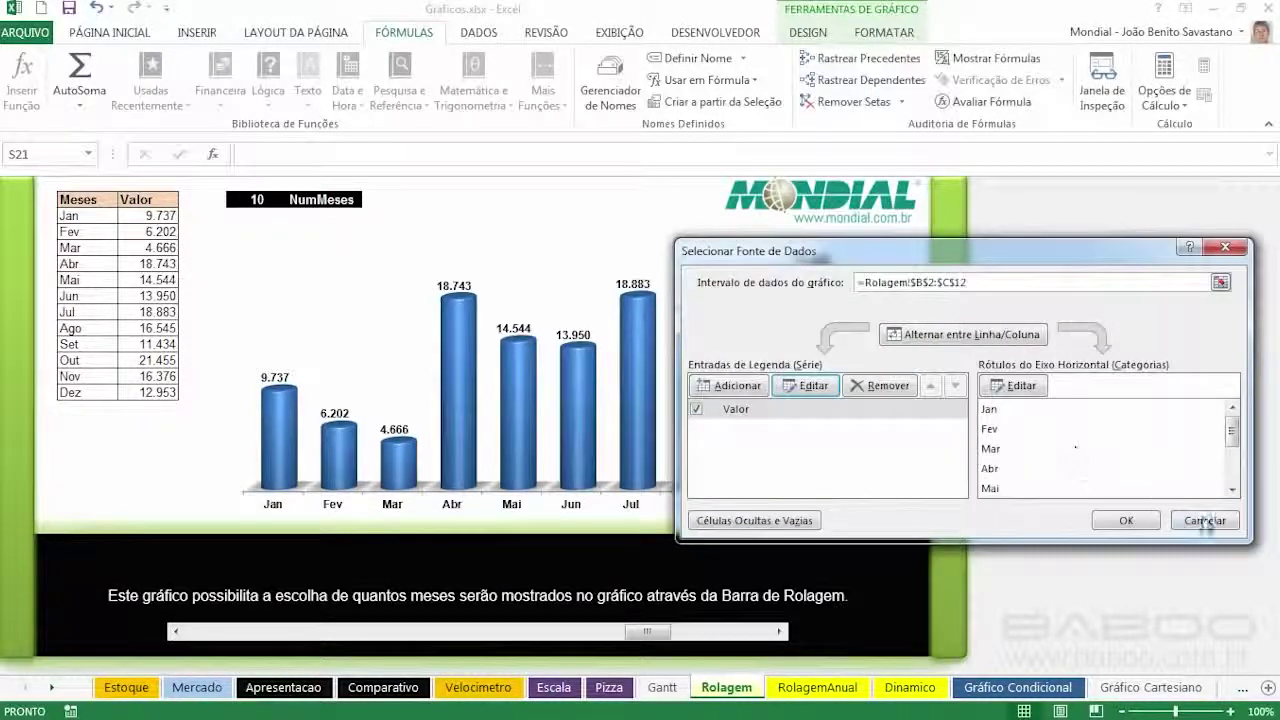
{"action": "left_click", "coordinate": [1205, 521]}
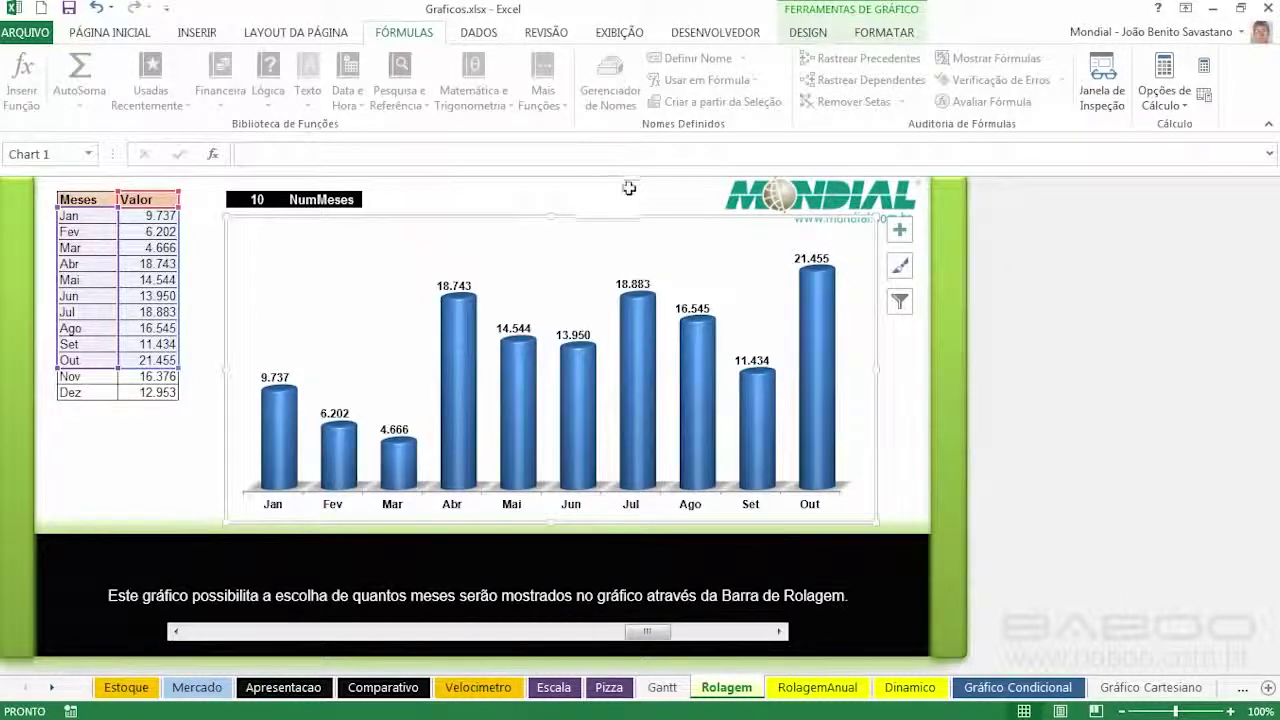
{"action": "left_click", "coordinate": [629, 186]}
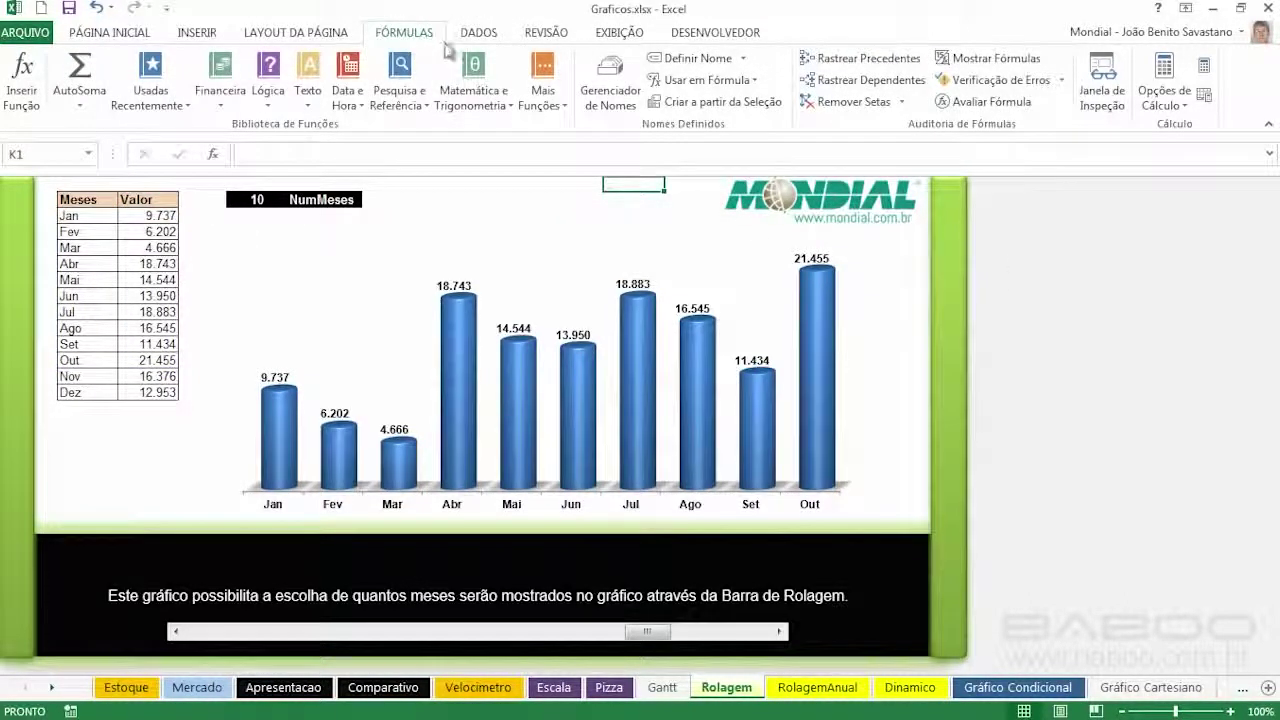
Step: Examine the formula behind the first valor entry in the Name Manager, leaving it unchanged
{"action": "left_click", "coordinate": [613, 72]}
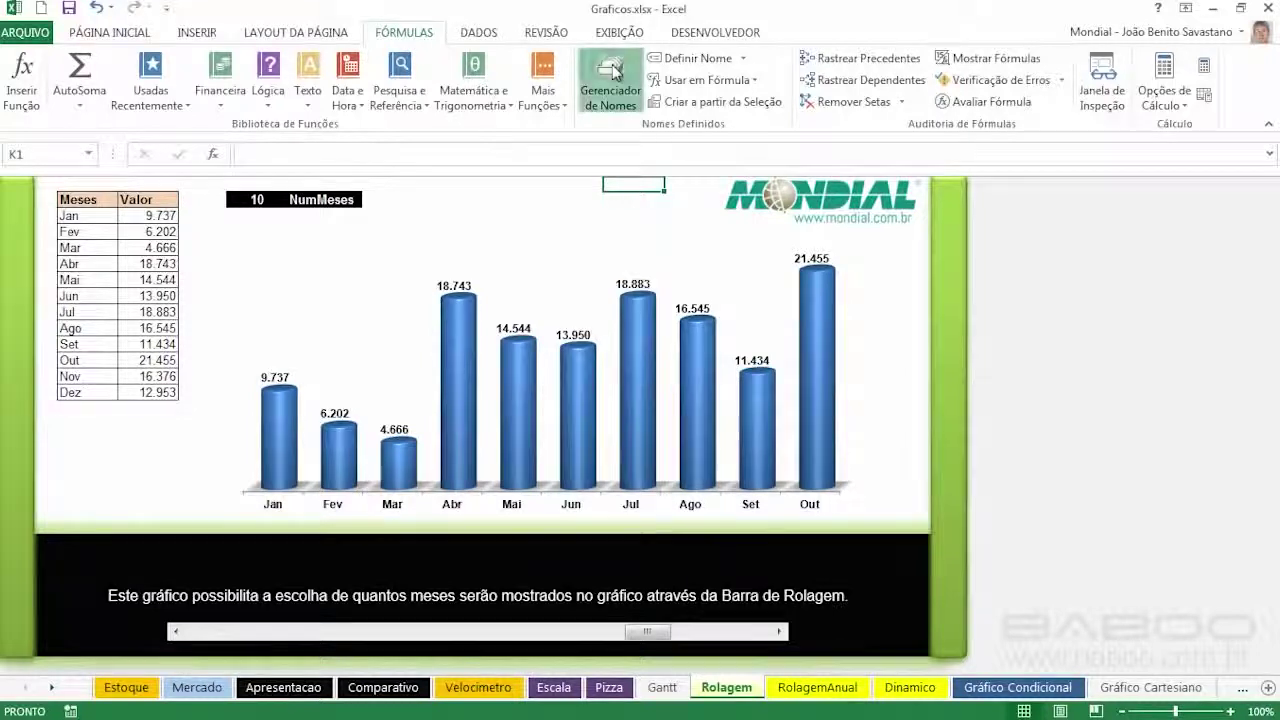
{"action": "left_click_drag", "start_coordinate": [1203, 262], "coordinate": [1208, 425]}
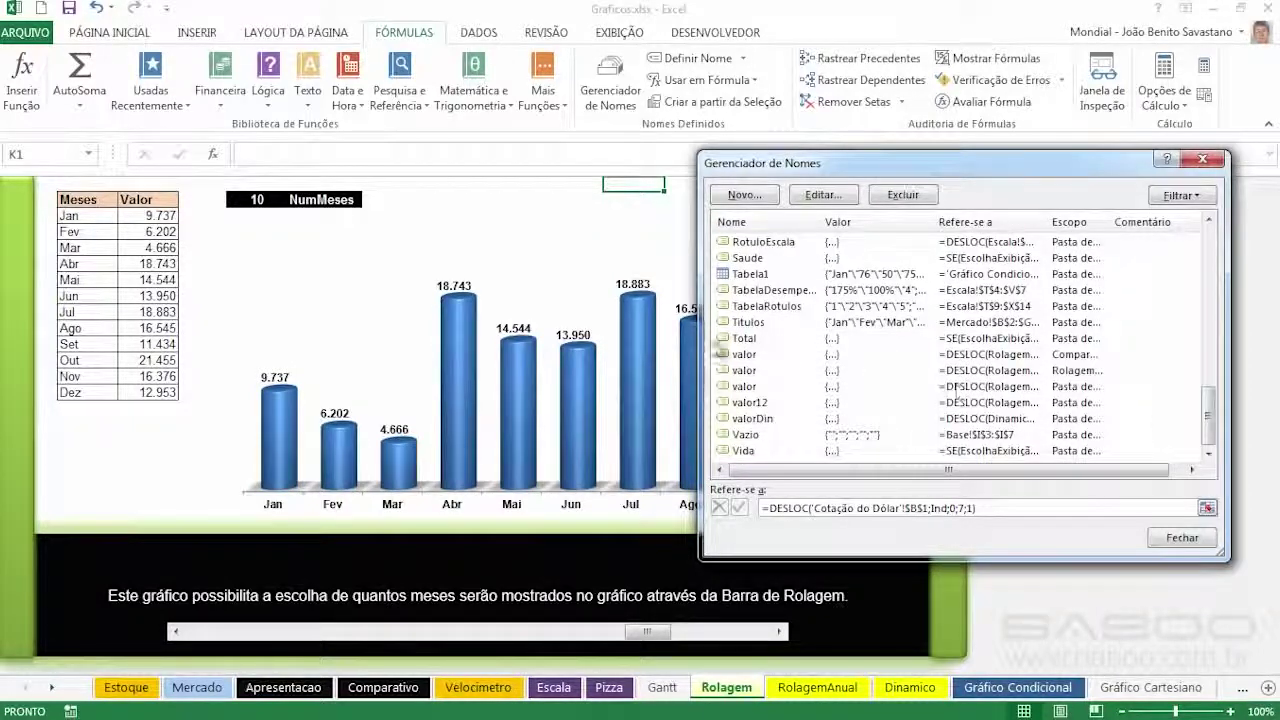
{"action": "left_click", "coordinate": [748, 356]}
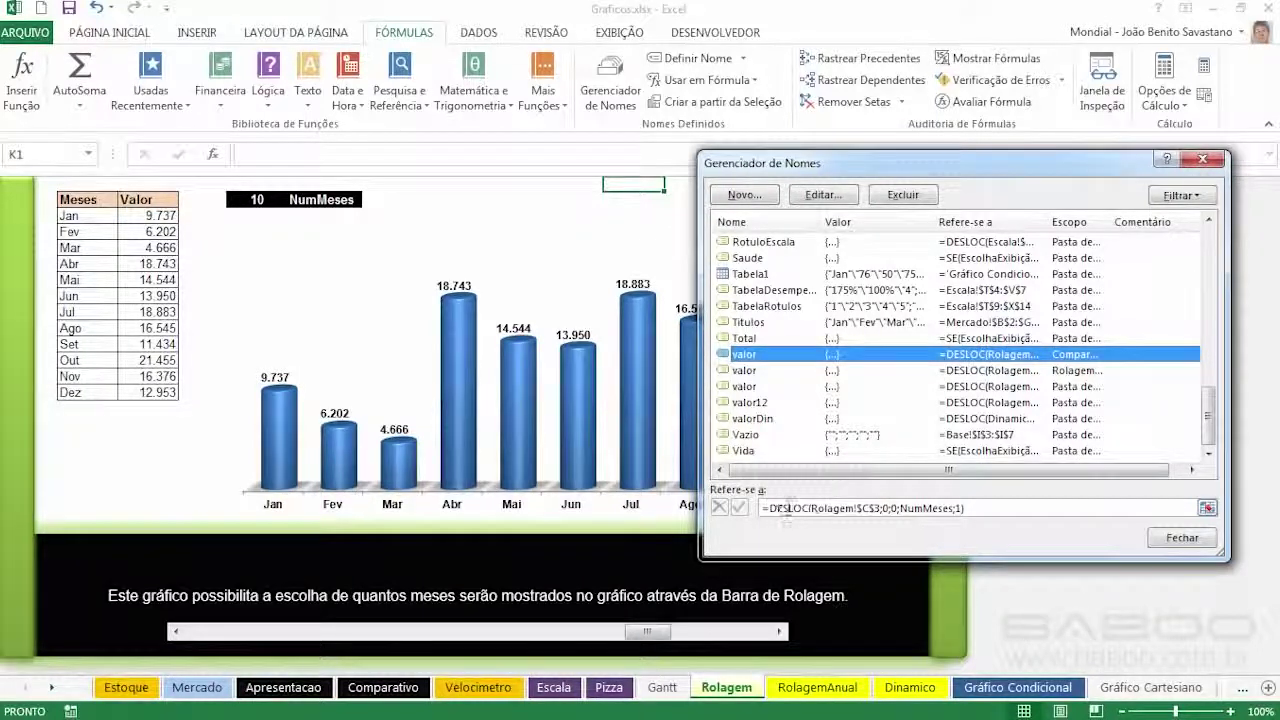
{"action": "left_click", "coordinate": [1180, 538]}
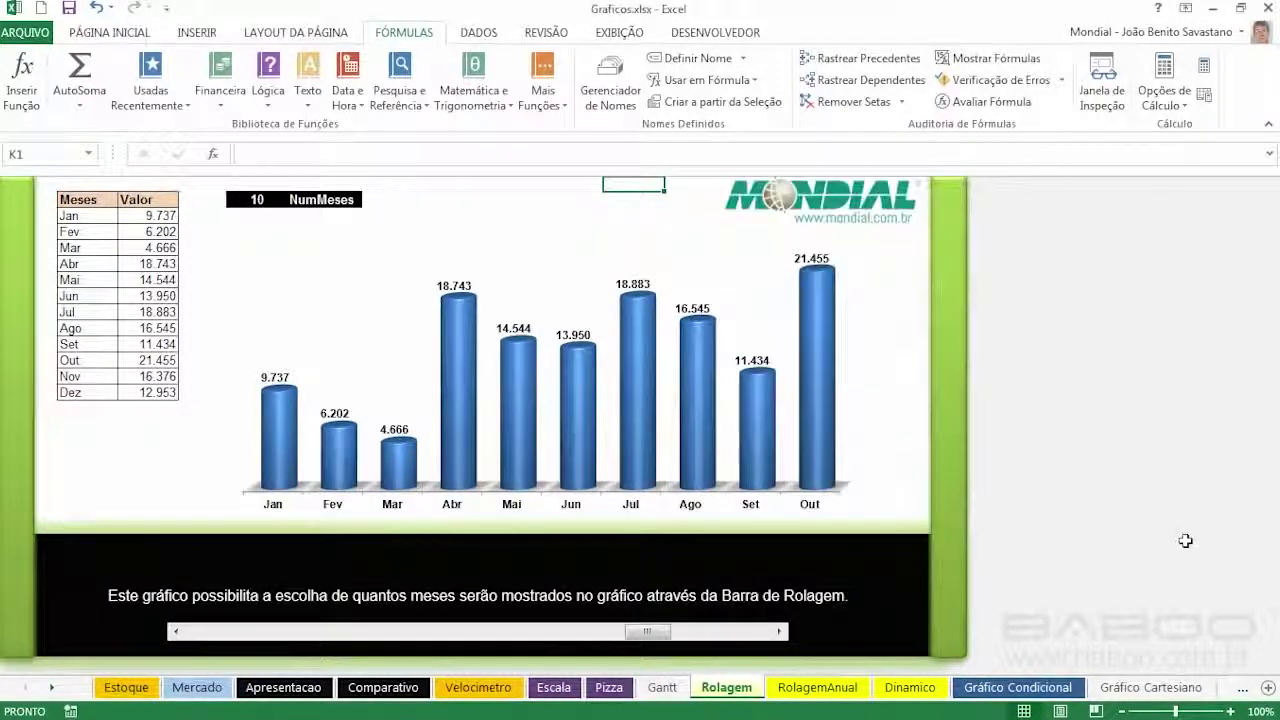
Step: Lower the chart's number of months to 7 with its scroll bar and raise it to 12
{"action": "left_click", "coordinate": [175, 632]}
{"action": "left_click", "coordinate": [175, 632]}
{"action": "left_click", "coordinate": [175, 632]}
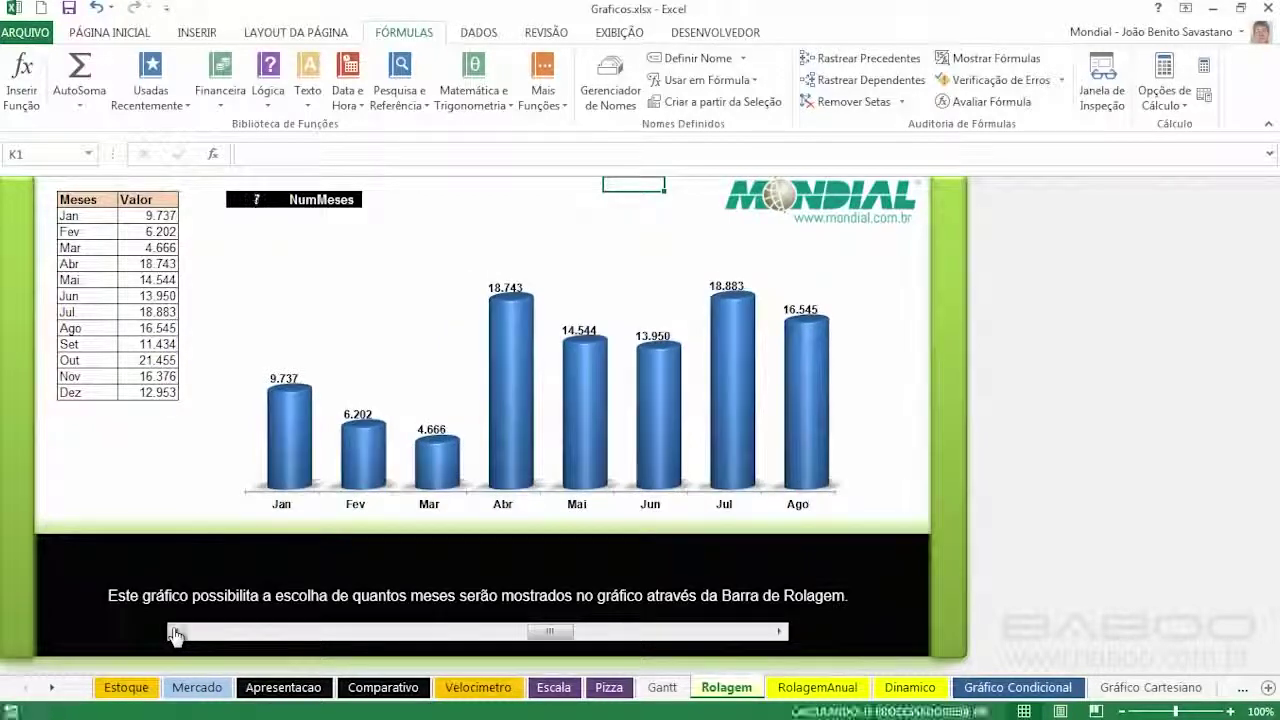
{"action": "left_click", "coordinate": [780, 633]}
{"action": "left_click", "coordinate": [780, 633]}
{"action": "left_click", "coordinate": [780, 633]}
{"action": "left_click", "coordinate": [780, 633]}
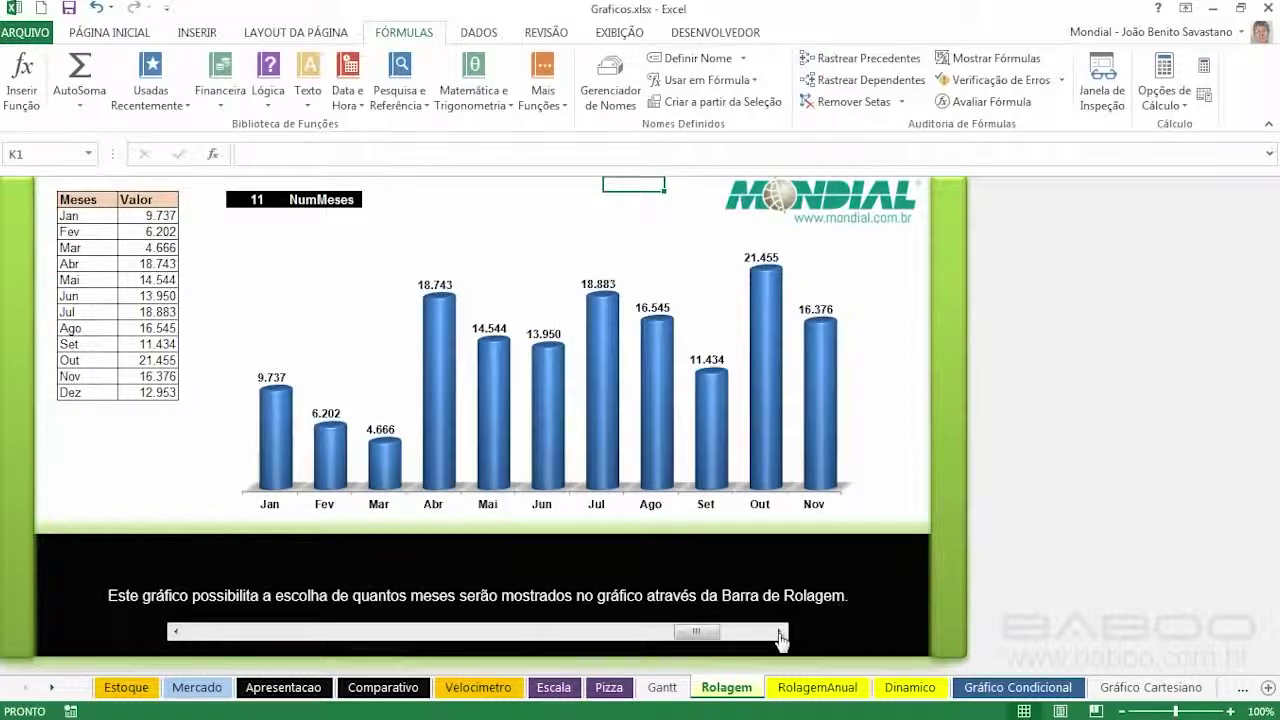
{"action": "left_click", "coordinate": [780, 633]}
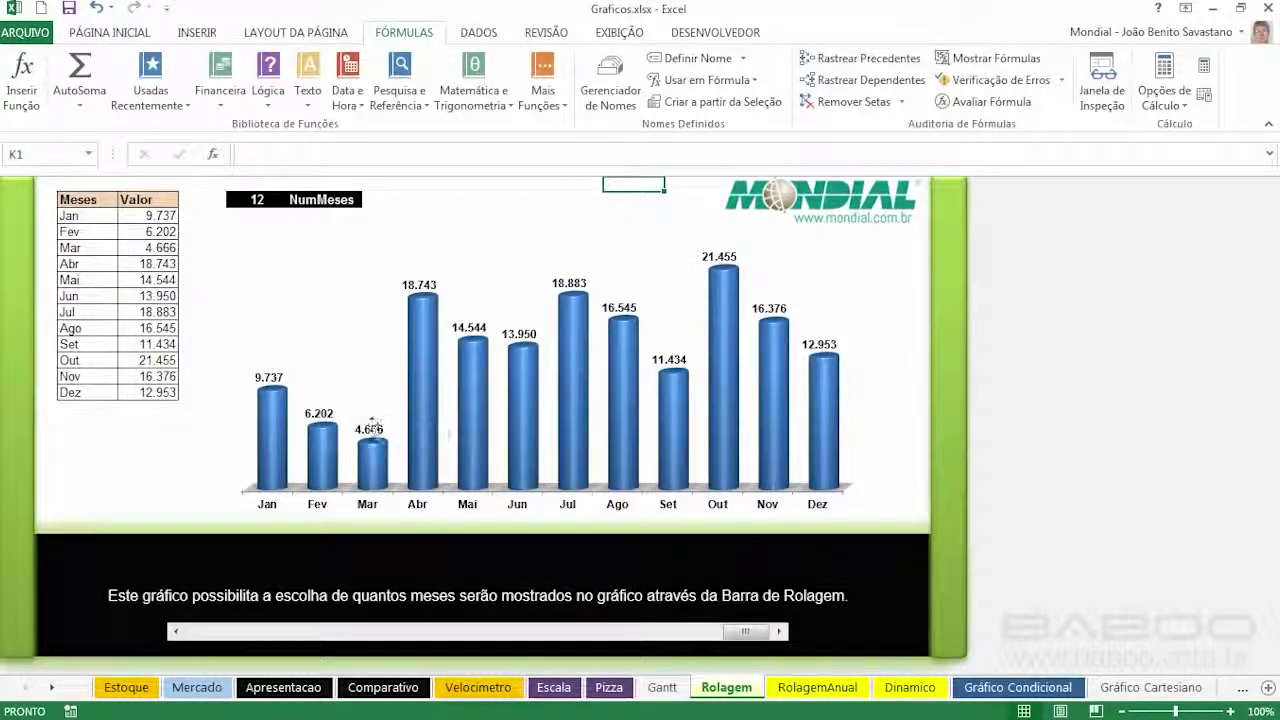